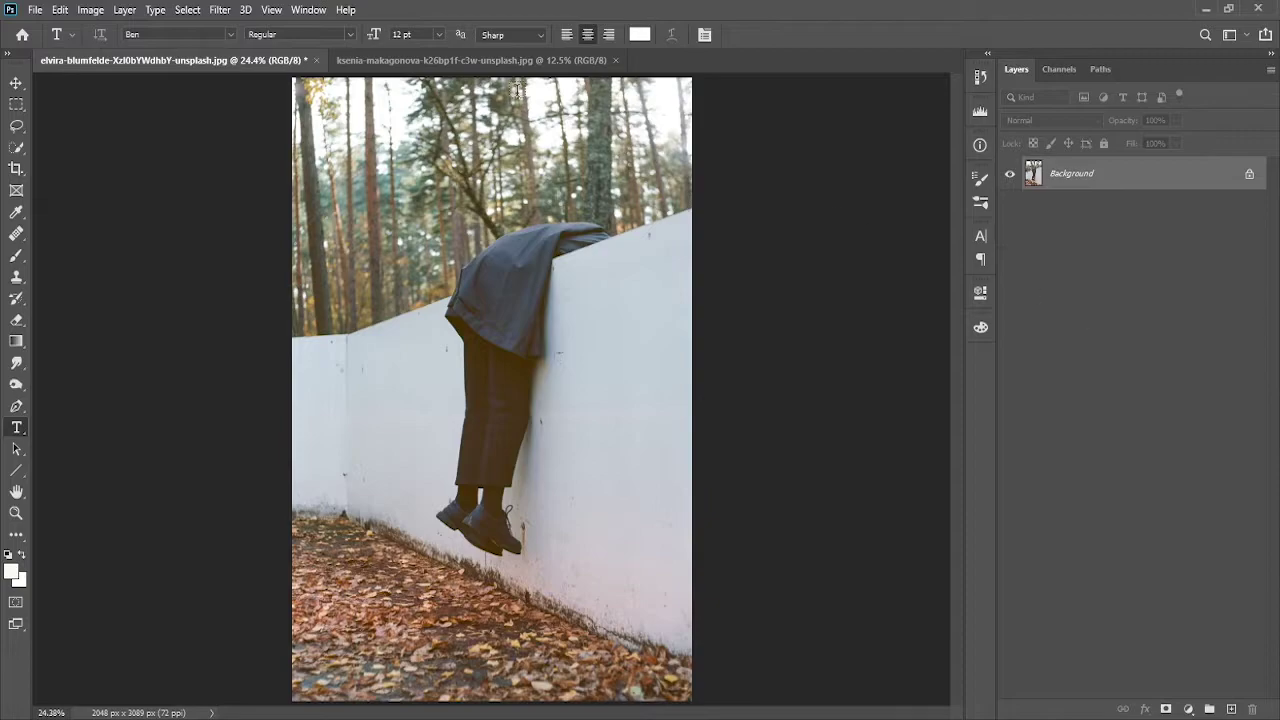
Compare the wall photo and mug photo tabs, finishing on the mug photo
{"action": "left_click", "coordinate": [478, 63]}
{"action": "left_click", "coordinate": [237, 62]}
{"action": "left_click", "coordinate": [442, 65]}
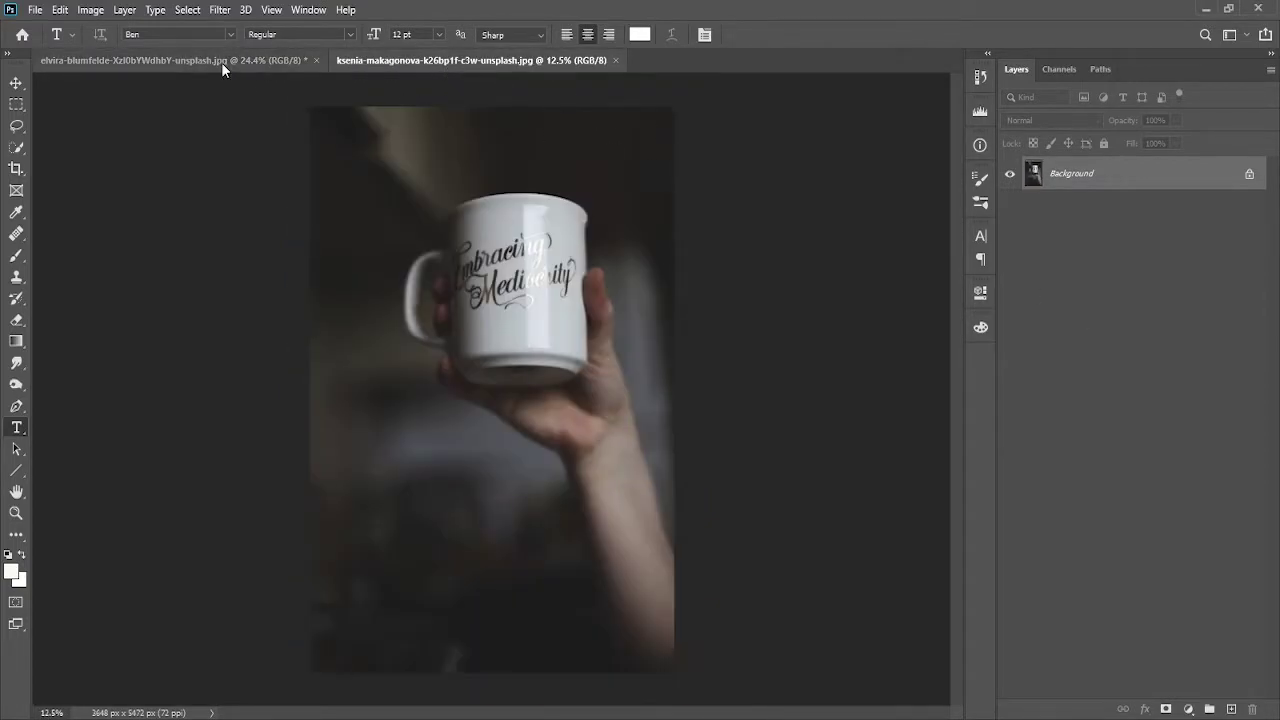
{"action": "left_click", "coordinate": [221, 62]}
{"action": "left_click", "coordinate": [466, 62]}
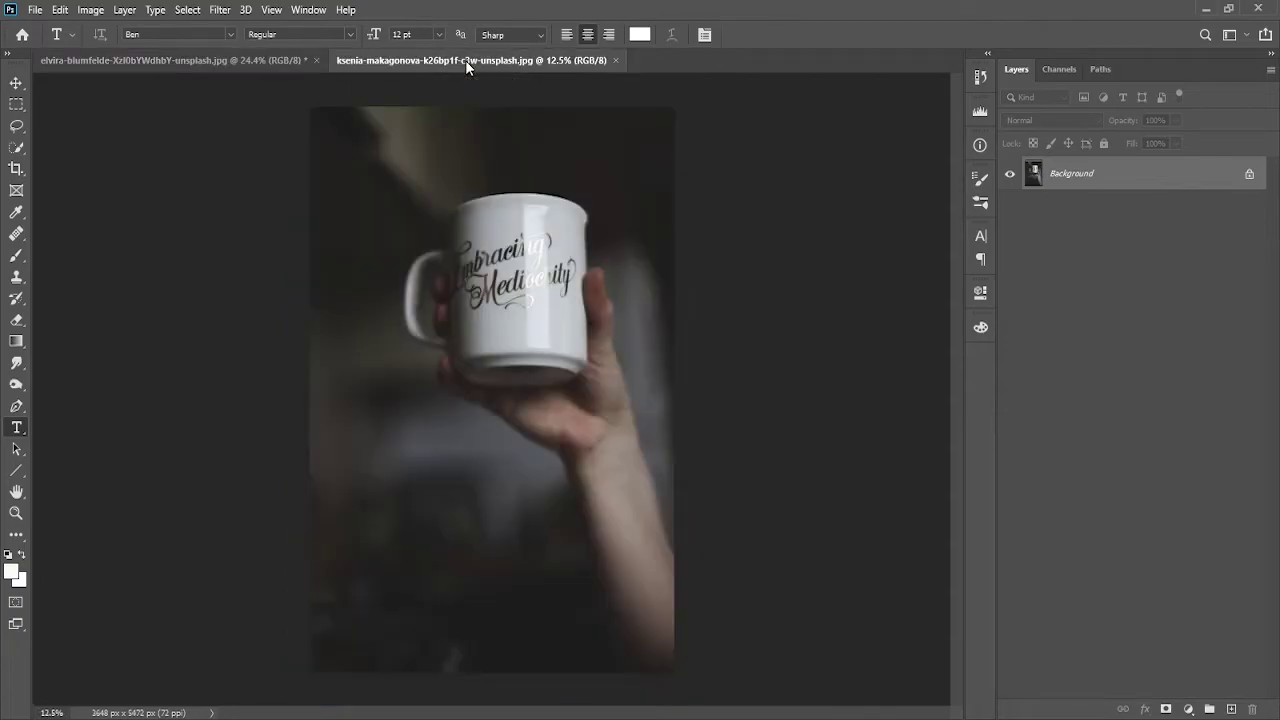
Duplicate the mug photo's Background layer into 'Background copy' and zoom in on the mug
{"action": "left_click_drag", "start_coordinate": [1160, 174], "coordinate": [1231, 709]}
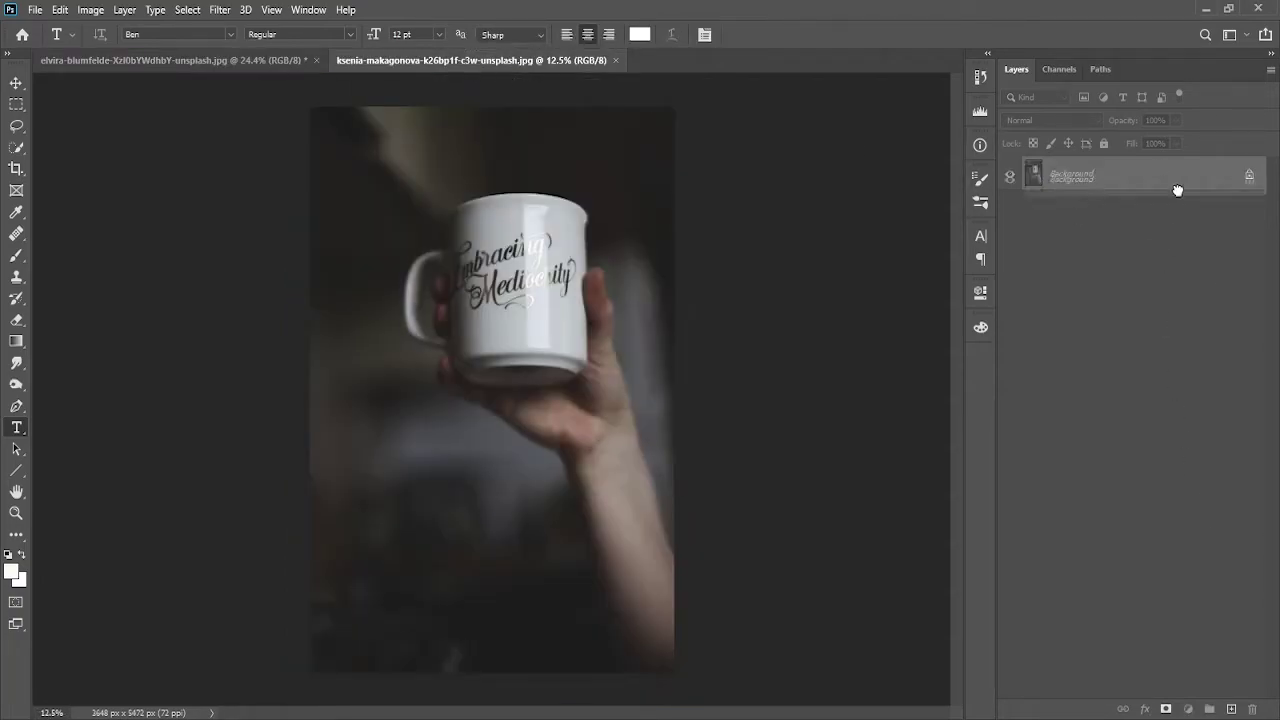
{"action": "scroll", "coordinate": [651, 350], "scroll_direction": "up", "scroll_amount": 2}
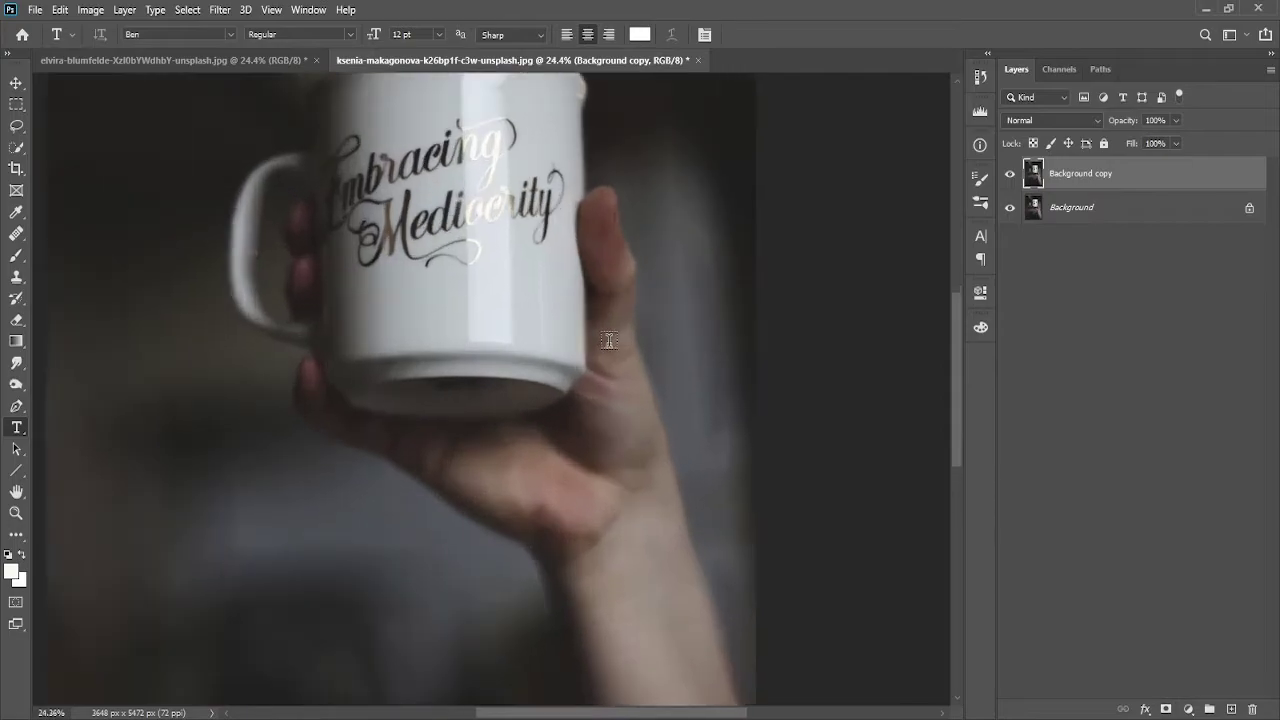
{"action": "scroll", "coordinate": [608, 337], "scroll_direction": "up", "scroll_amount": 1}
{"action": "scroll", "coordinate": [594, 334], "scroll_direction": "up", "scroll_amount": 2}
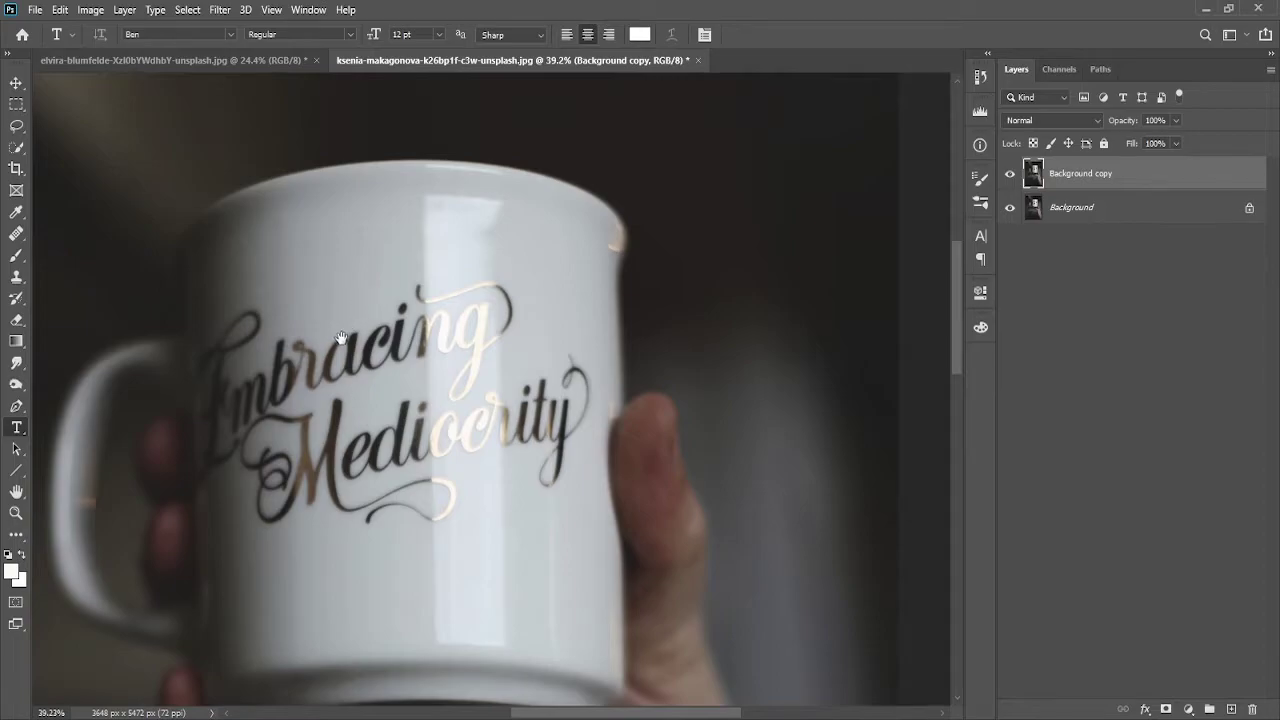
{"action": "left_click_drag", "start_coordinate": [340, 338], "coordinate": [428, 312]}
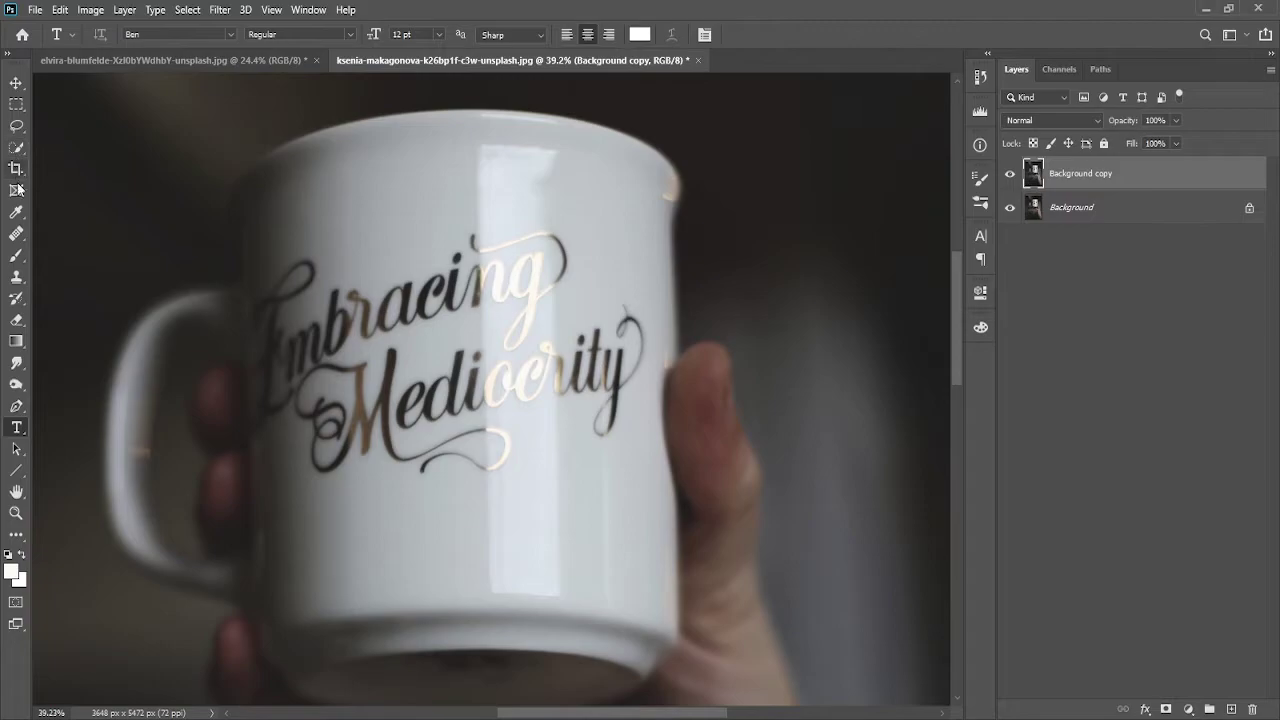
With the Spot Healing Brush, erase the y, t, r and c at the end of 'Mediocrity'
{"action": "left_click", "coordinate": [16, 233]}
{"action": "left_click", "coordinate": [81, 232]}
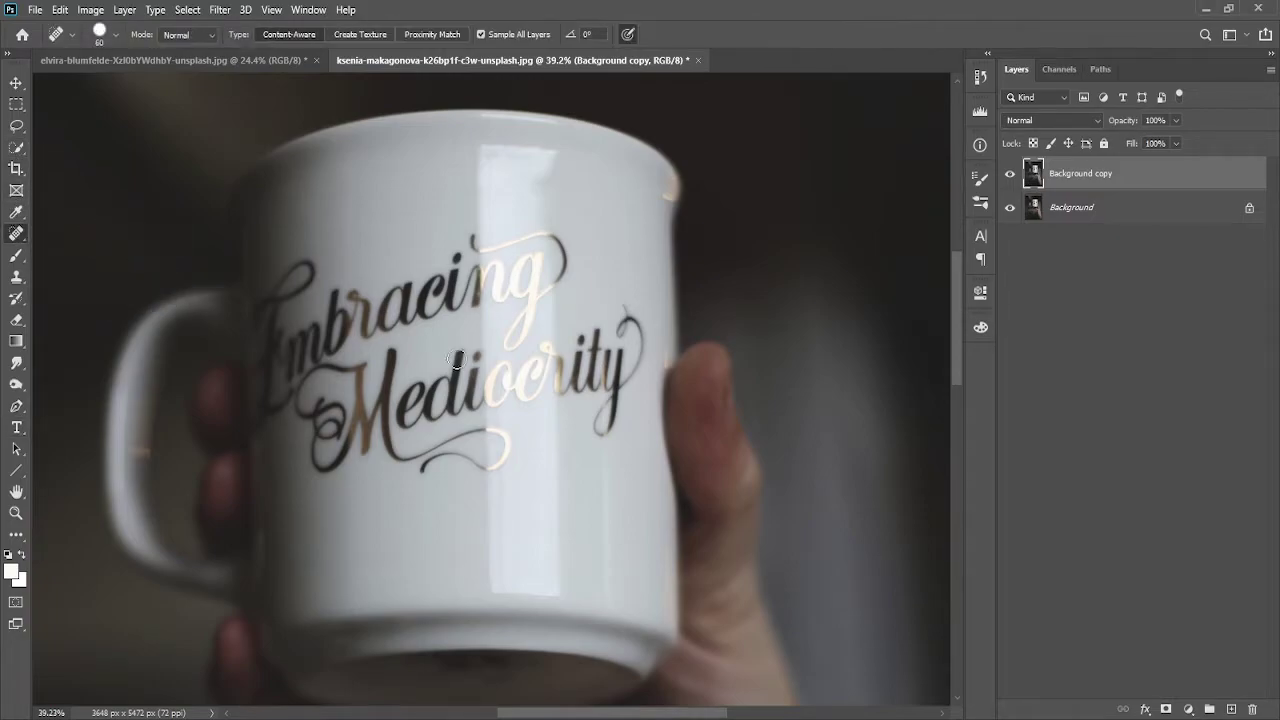
{"action": "left_click_drag", "start_coordinate": [606, 431], "coordinate": [624, 302]}
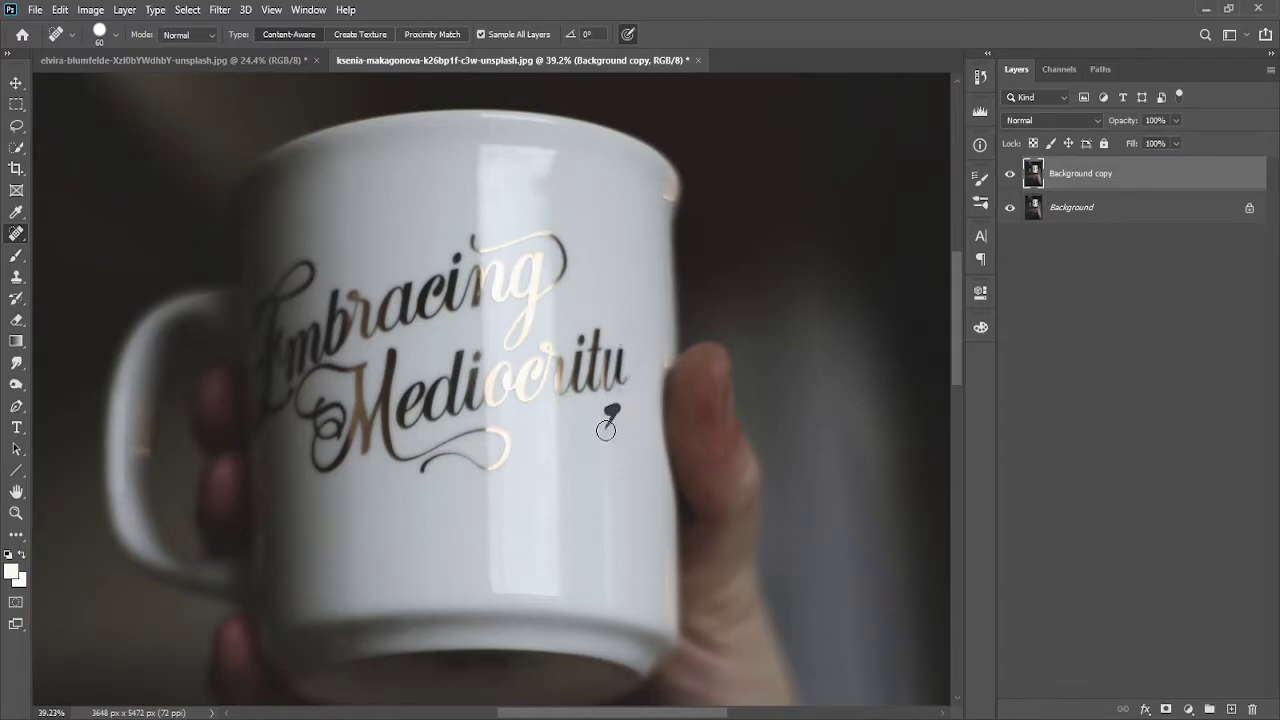
{"action": "mouse_move", "coordinate": [607, 363]}
{"action": "left_mouse_down"}
{"action": "mouse_move", "coordinate": [606, 390]}
{"action": "mouse_move", "coordinate": [614, 345]}
{"action": "mouse_move", "coordinate": [612, 392]}
{"action": "left_mouse_up"}
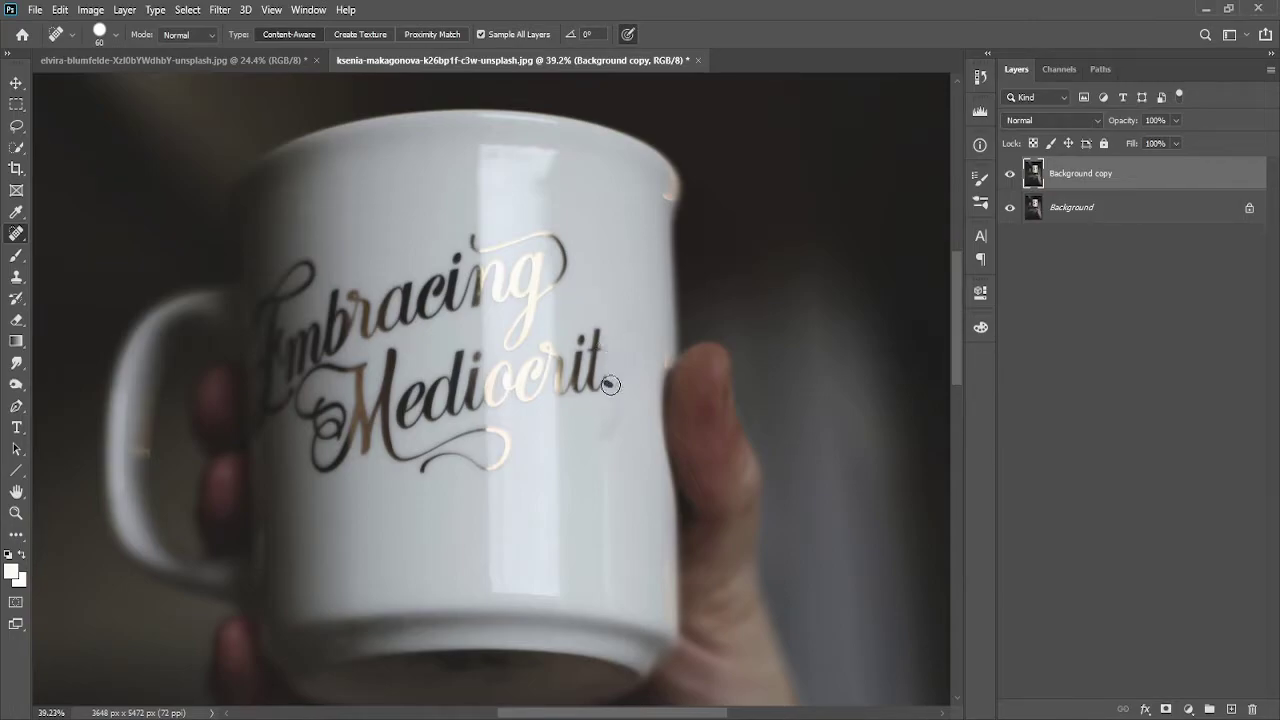
{"action": "mouse_move", "coordinate": [606, 325]}
{"action": "left_mouse_down"}
{"action": "mouse_move", "coordinate": [600, 388]}
{"action": "mouse_move", "coordinate": [583, 330]}
{"action": "mouse_move", "coordinate": [572, 368]}
{"action": "mouse_move", "coordinate": [595, 337]}
{"action": "left_mouse_up"}
{"action": "mouse_move", "coordinate": [586, 385]}
{"action": "left_mouse_down"}
{"action": "mouse_move", "coordinate": [584, 354]}
{"action": "mouse_move", "coordinate": [576, 390]}
{"action": "left_mouse_up"}
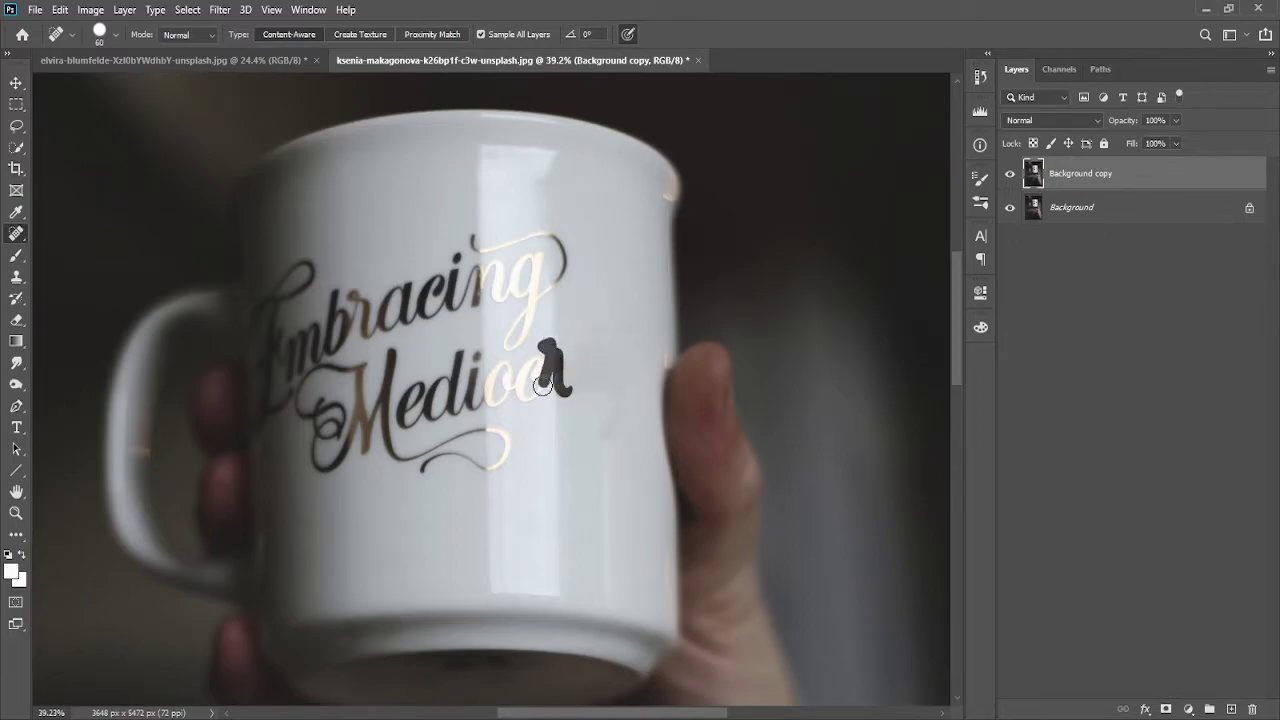
{"action": "mouse_move", "coordinate": [500, 370]}
{"action": "left_mouse_down"}
{"action": "mouse_move", "coordinate": [492, 398]}
{"action": "mouse_move", "coordinate": [503, 400]}
{"action": "left_mouse_up"}
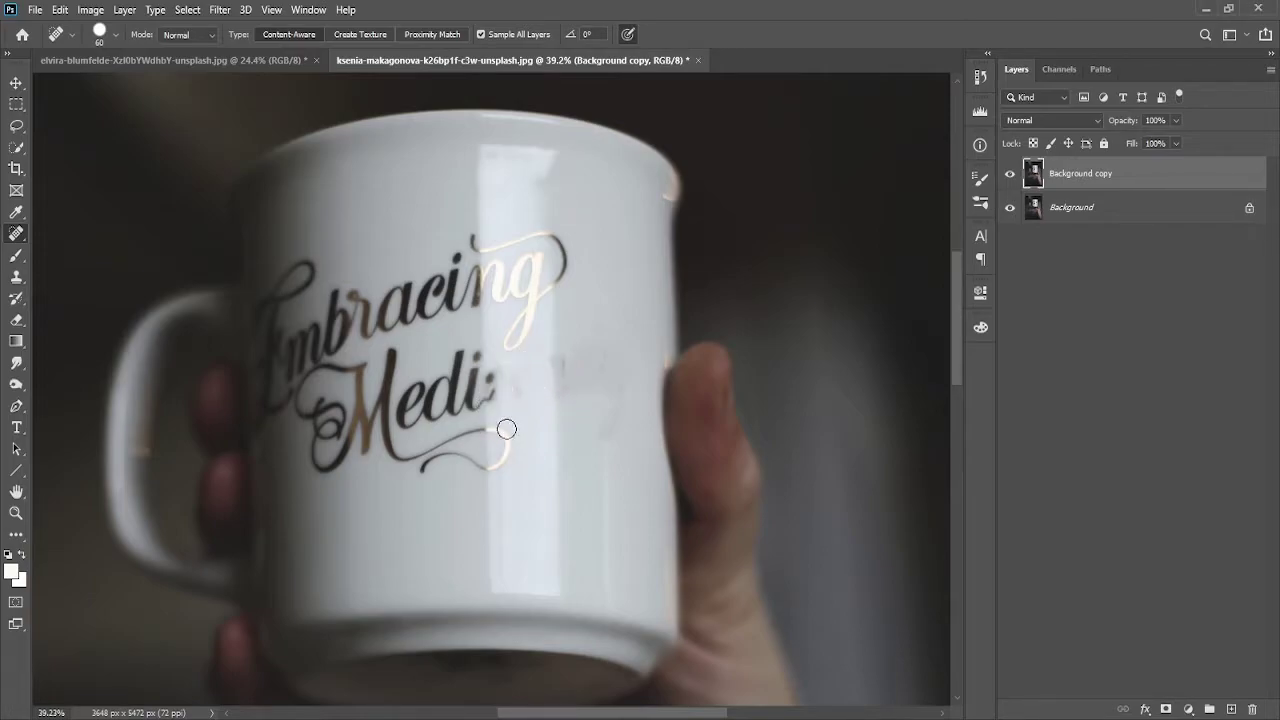
Heal away the swash and the remaining 'Medi' letters, cleaning marks under 'Embracing'
{"action": "left_click_drag", "start_coordinate": [471, 459], "coordinate": [505, 440]}
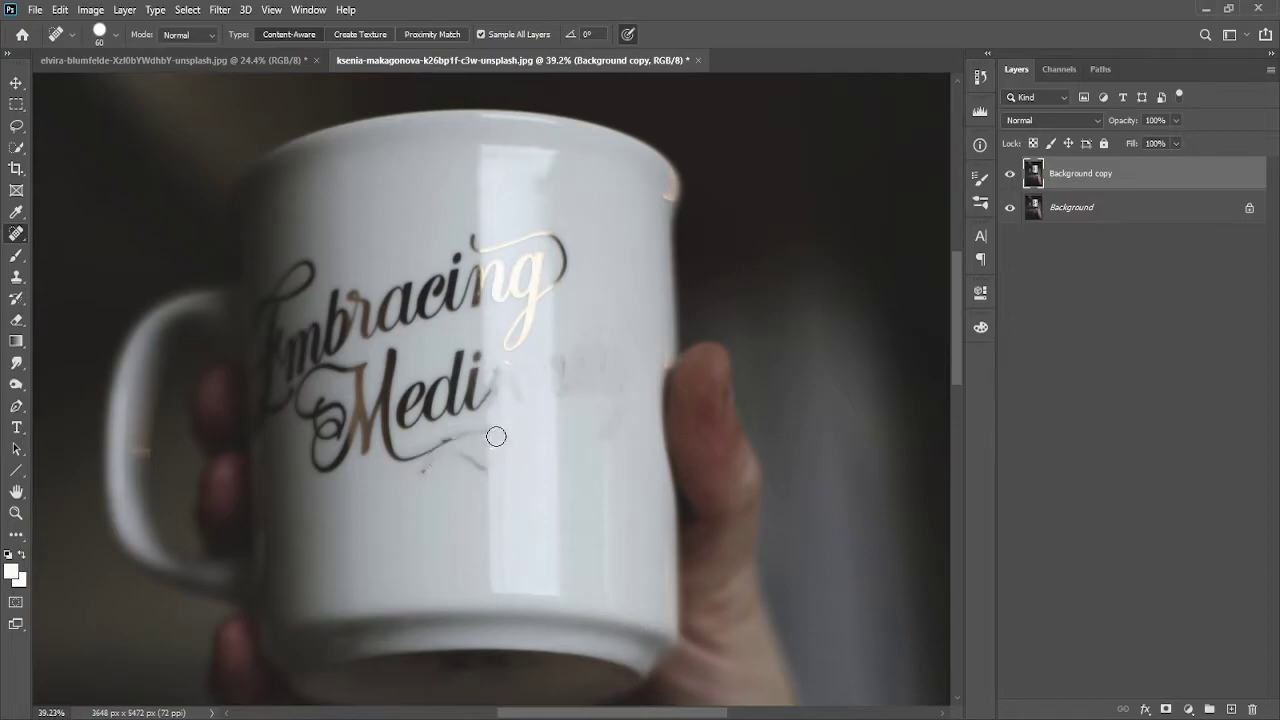
{"action": "left_click_drag", "start_coordinate": [395, 458], "coordinate": [484, 455]}
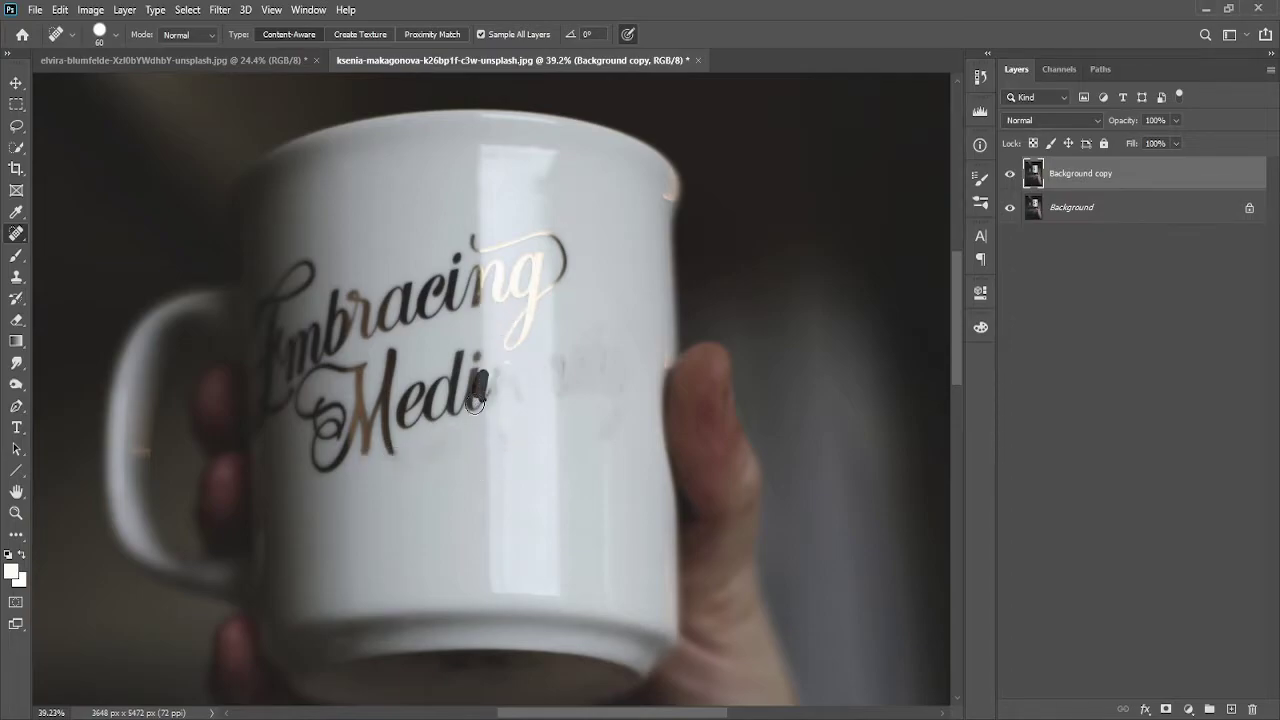
{"action": "mouse_move", "coordinate": [475, 400]}
{"action": "left_mouse_down"}
{"action": "mouse_move", "coordinate": [395, 400]}
{"action": "mouse_move", "coordinate": [380, 460]}
{"action": "left_mouse_up"}
{"action": "mouse_move", "coordinate": [428, 420]}
{"action": "left_mouse_down"}
{"action": "mouse_move", "coordinate": [315, 455]}
{"action": "mouse_move", "coordinate": [374, 436]}
{"action": "left_mouse_up"}
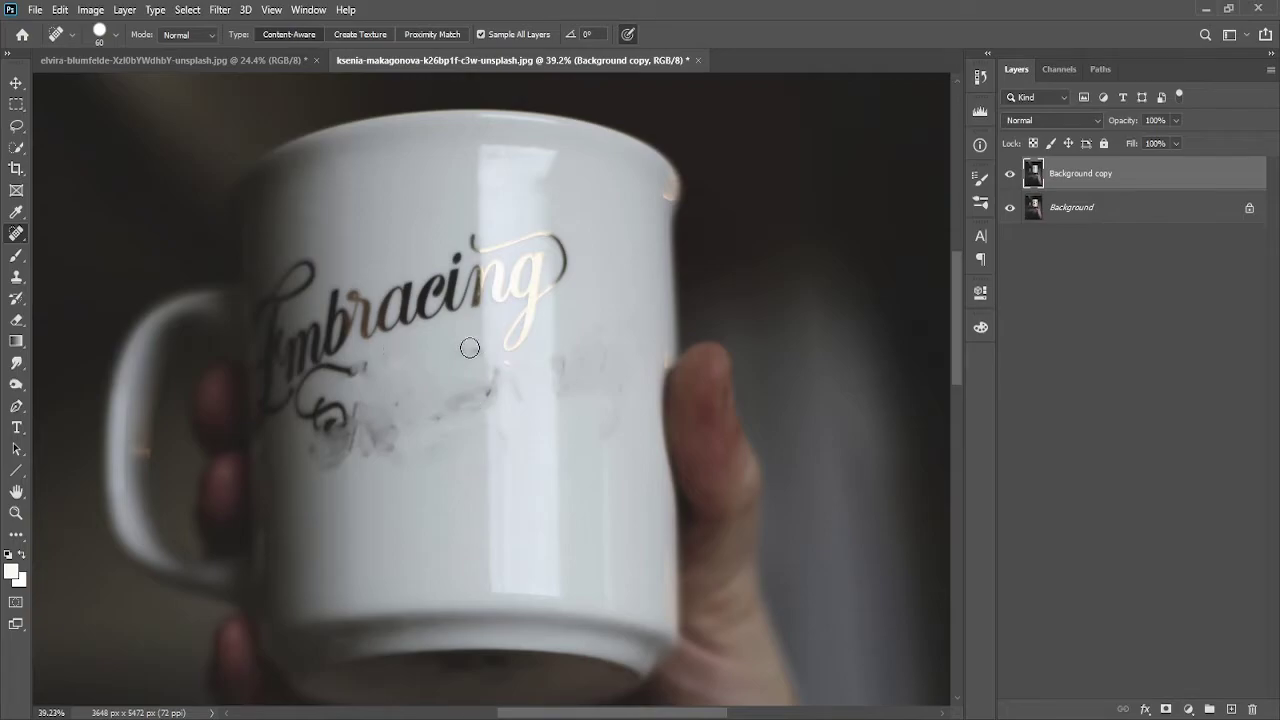
{"action": "mouse_move", "coordinate": [382, 362]}
{"action": "left_mouse_down"}
{"action": "mouse_move", "coordinate": [325, 368]}
{"action": "mouse_move", "coordinate": [333, 443]}
{"action": "left_mouse_up"}
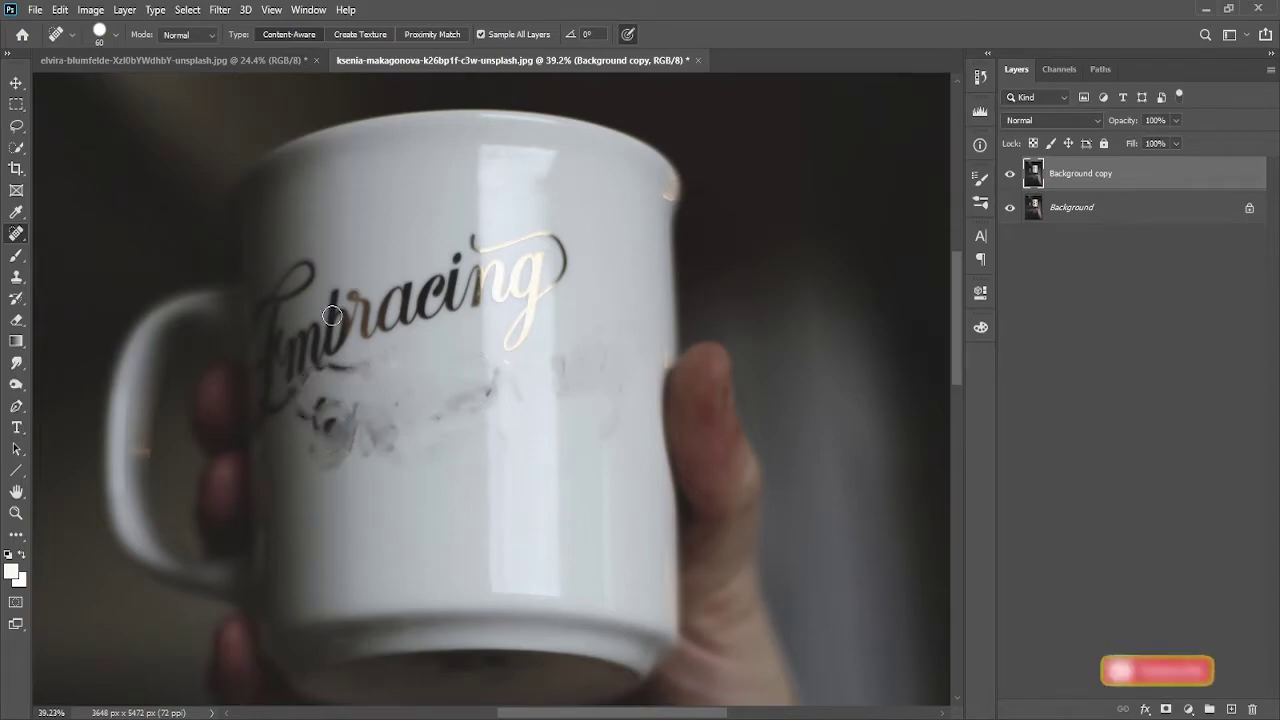
{"action": "mouse_move", "coordinate": [486, 428]}
{"action": "left_mouse_down"}
{"action": "mouse_move", "coordinate": [420, 447]}
{"action": "mouse_move", "coordinate": [358, 408]}
{"action": "mouse_move", "coordinate": [325, 412]}
{"action": "mouse_move", "coordinate": [323, 458]}
{"action": "mouse_move", "coordinate": [330, 415]}
{"action": "left_mouse_up"}
Erase the g and end of 'Embracing' and heal the nearby leftover smudges
{"action": "mouse_move", "coordinate": [466, 236]}
{"action": "left_mouse_down"}
{"action": "mouse_move", "coordinate": [550, 300]}
{"action": "mouse_move", "coordinate": [413, 318]}
{"action": "left_mouse_up"}
{"action": "left_click_drag", "start_coordinate": [531, 258], "coordinate": [532, 274]}
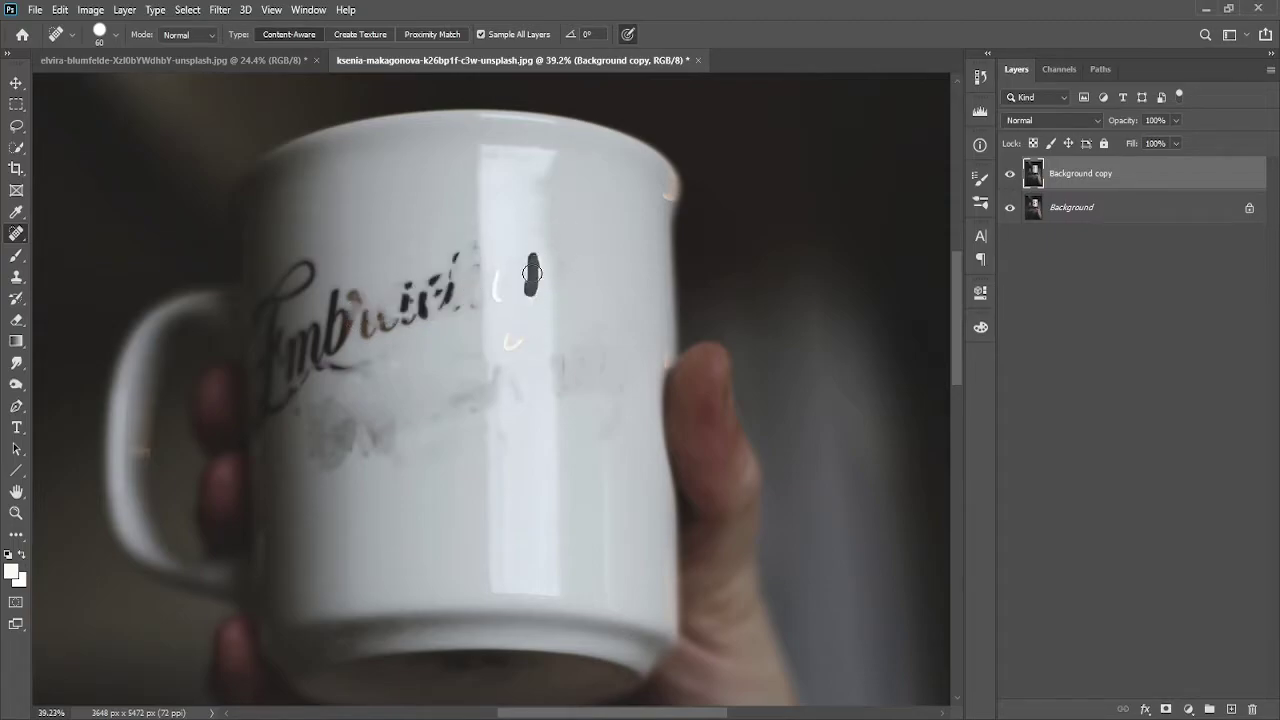
{"action": "left_click_drag", "start_coordinate": [515, 335], "coordinate": [512, 346]}
{"action": "left_click_drag", "start_coordinate": [498, 268], "coordinate": [500, 310]}
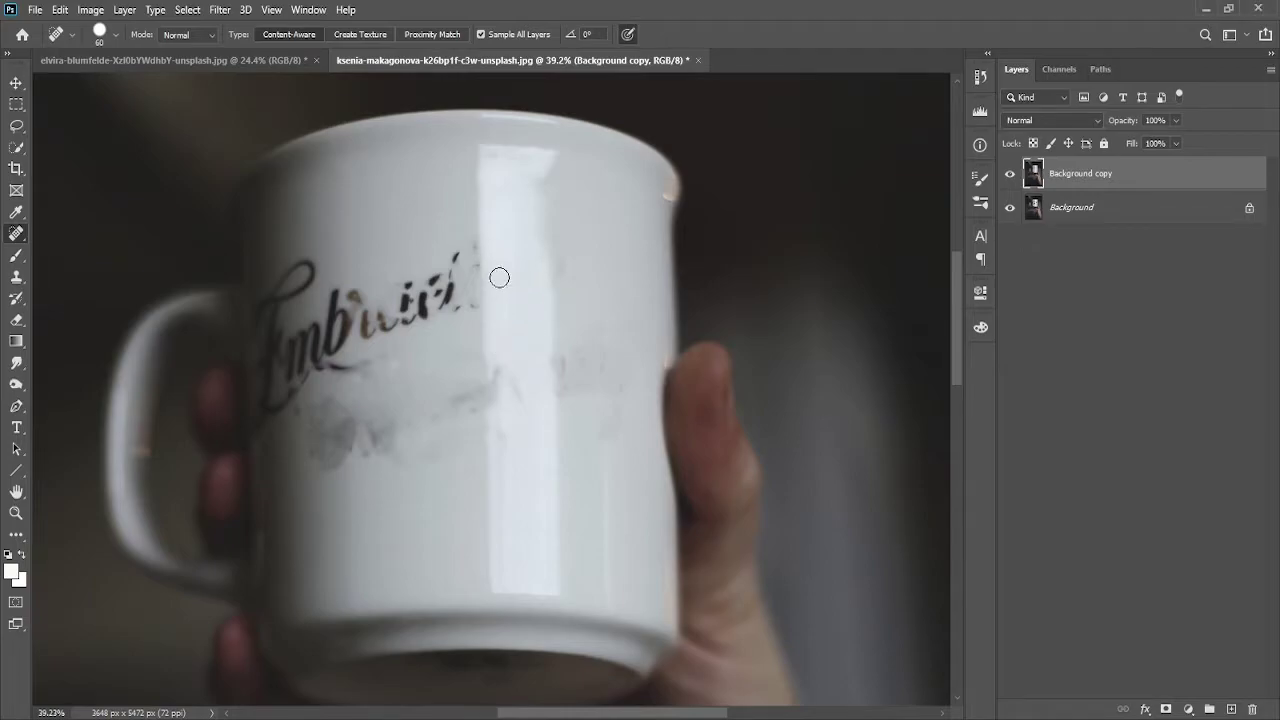
{"action": "left_click_drag", "start_coordinate": [590, 343], "coordinate": [590, 343]}
{"action": "mouse_move", "coordinate": [520, 388]}
{"action": "left_mouse_down"}
{"action": "mouse_move", "coordinate": [500, 371]}
{"action": "mouse_move", "coordinate": [467, 455]}
{"action": "left_mouse_up"}
{"action": "left_click_drag", "start_coordinate": [470, 390], "coordinate": [468, 400]}
{"action": "mouse_move", "coordinate": [380, 420]}
{"action": "left_mouse_down"}
{"action": "mouse_move", "coordinate": [357, 440]}
{"action": "mouse_move", "coordinate": [330, 425]}
{"action": "left_mouse_up"}
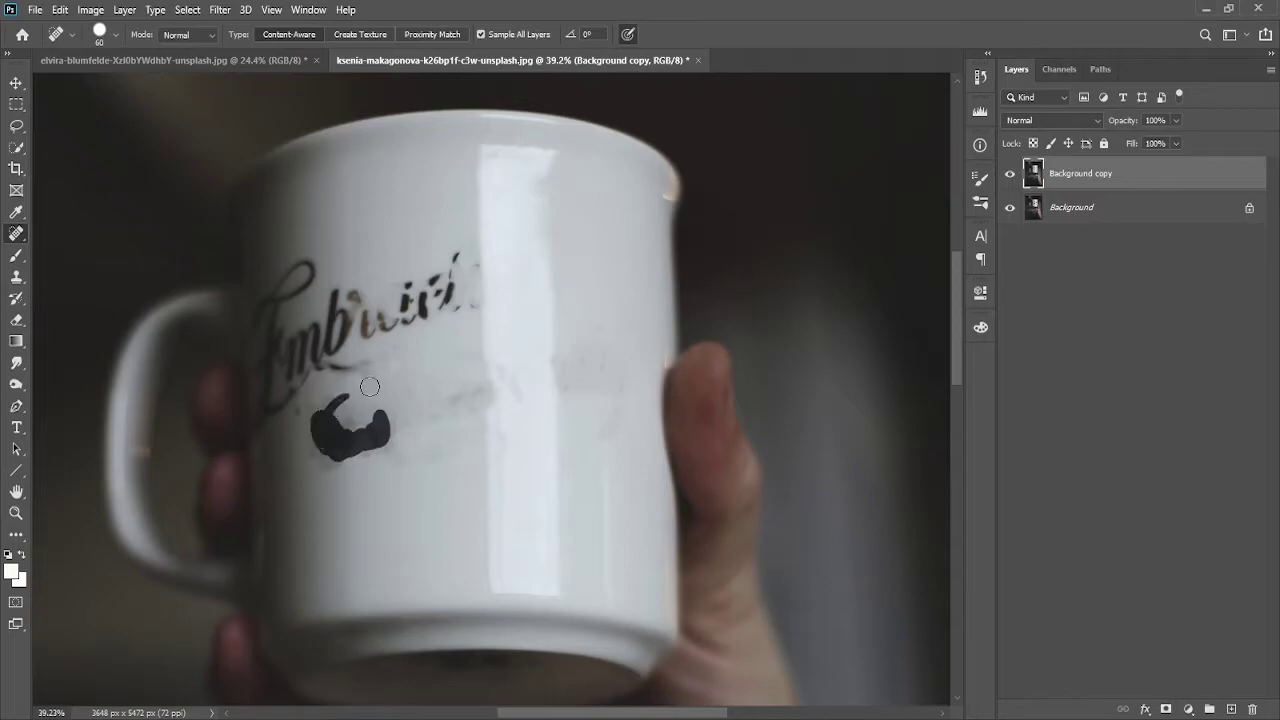
Remove the middle letters, b, m and capital E of 'Embracing' plus dark marks below
{"action": "left_click_drag", "start_coordinate": [452, 270], "coordinate": [410, 290]}
{"action": "left_click_drag", "start_coordinate": [395, 320], "coordinate": [455, 255]}
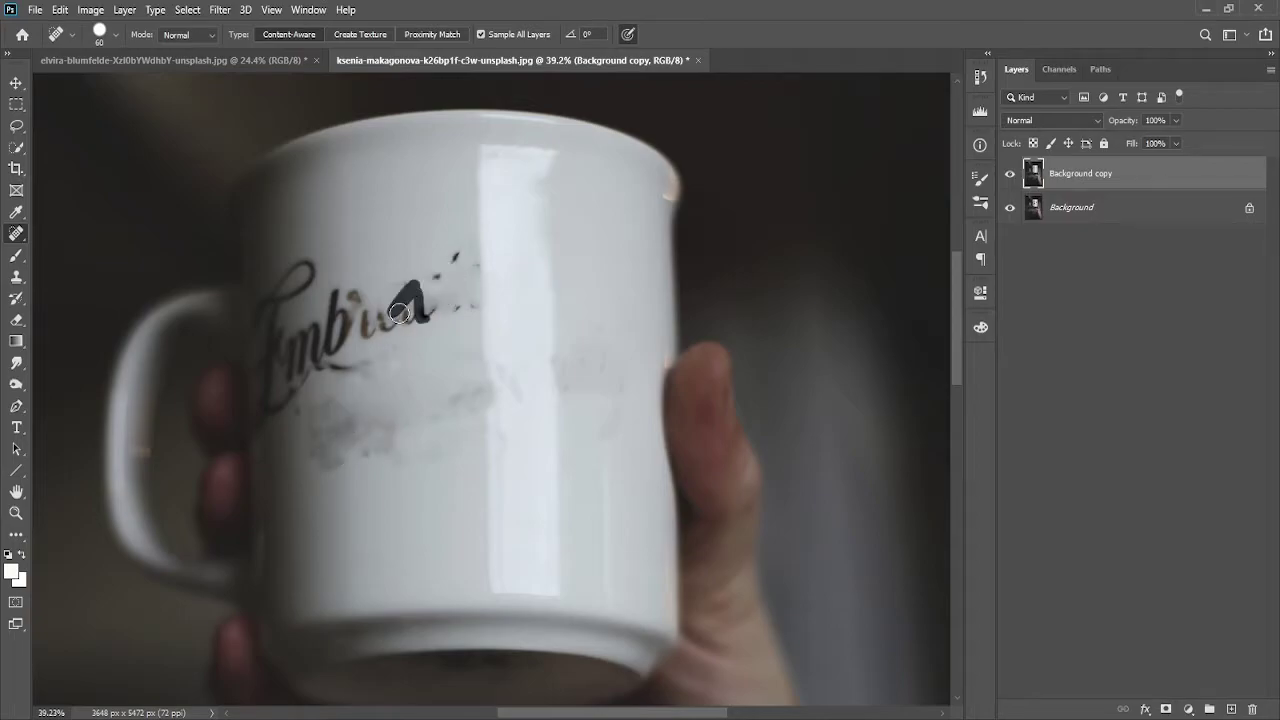
{"action": "left_click_drag", "start_coordinate": [385, 290], "coordinate": [435, 275]}
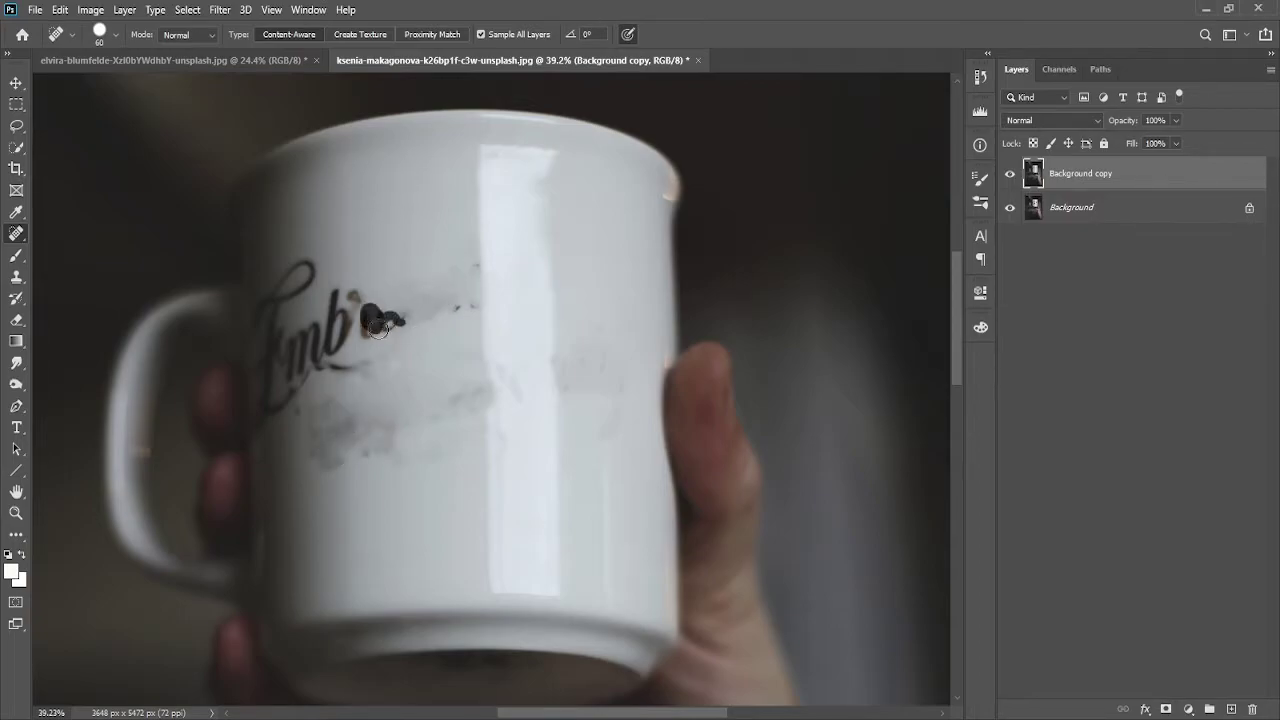
{"action": "mouse_move", "coordinate": [375, 322]}
{"action": "left_mouse_down"}
{"action": "mouse_move", "coordinate": [262, 285]}
{"action": "mouse_move", "coordinate": [310, 268]}
{"action": "mouse_move", "coordinate": [280, 380]}
{"action": "mouse_move", "coordinate": [315, 410]}
{"action": "left_mouse_up"}
{"action": "mouse_move", "coordinate": [318, 330]}
{"action": "left_mouse_down"}
{"action": "mouse_move", "coordinate": [286, 351]}
{"action": "mouse_move", "coordinate": [285, 325]}
{"action": "mouse_move", "coordinate": [358, 360]}
{"action": "left_mouse_up"}
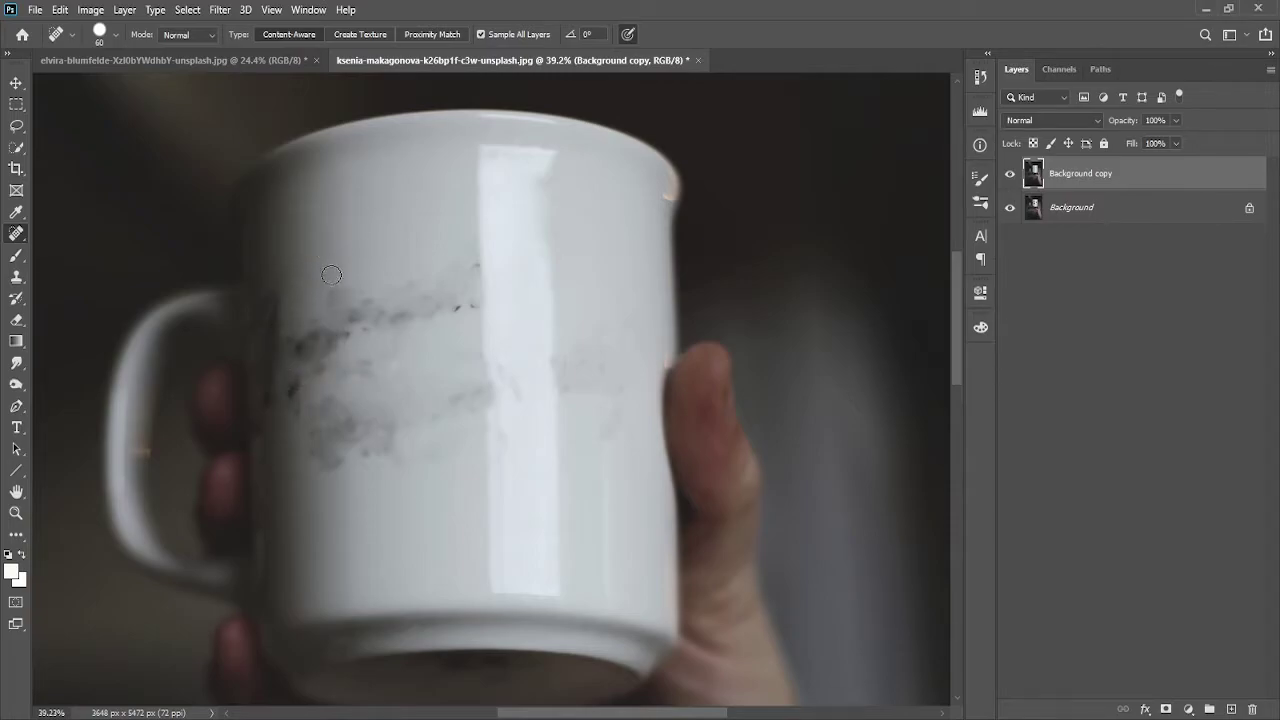
{"action": "left_click_drag", "start_coordinate": [272, 351], "coordinate": [274, 362]}
{"action": "left_click_drag", "start_coordinate": [270, 300], "coordinate": [285, 392]}
{"action": "left_click_drag", "start_coordinate": [325, 465], "coordinate": [322, 470]}
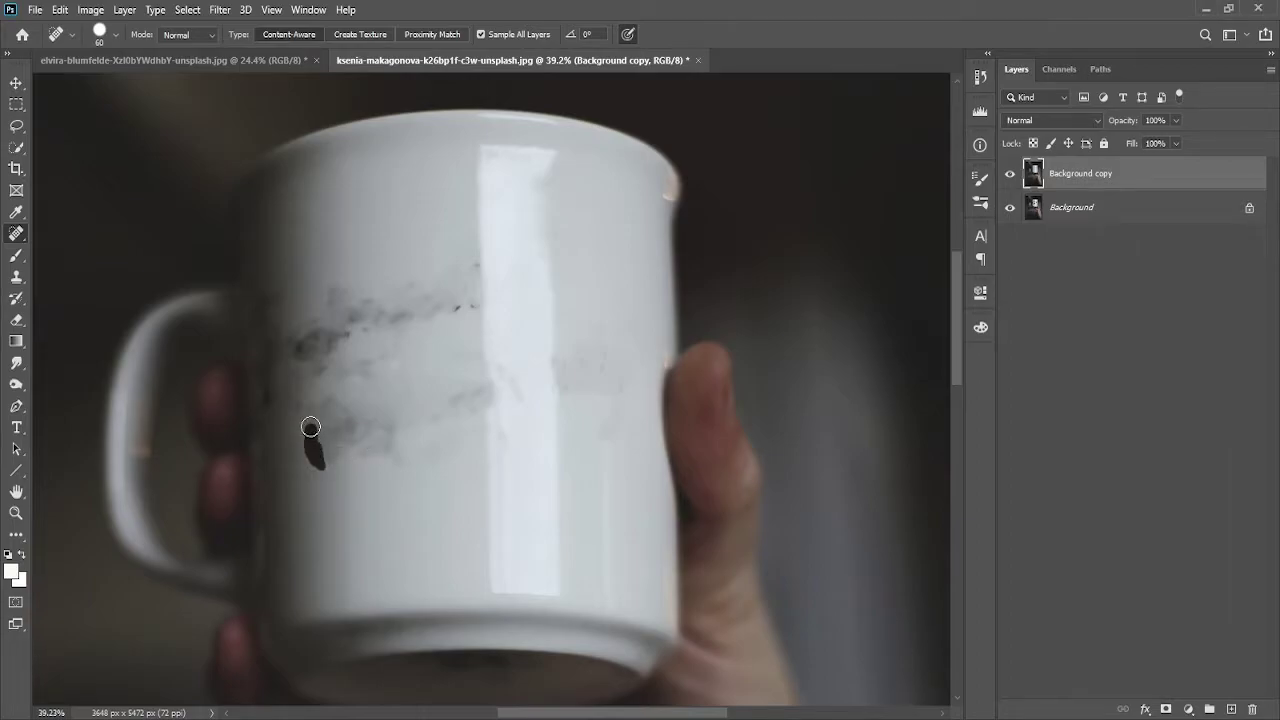
Heal the grey and streaky smudges spread across the mug face
{"action": "mouse_move", "coordinate": [305, 415]}
{"action": "left_mouse_down"}
{"action": "mouse_move", "coordinate": [315, 440]}
{"action": "mouse_move", "coordinate": [410, 440]}
{"action": "left_mouse_up"}
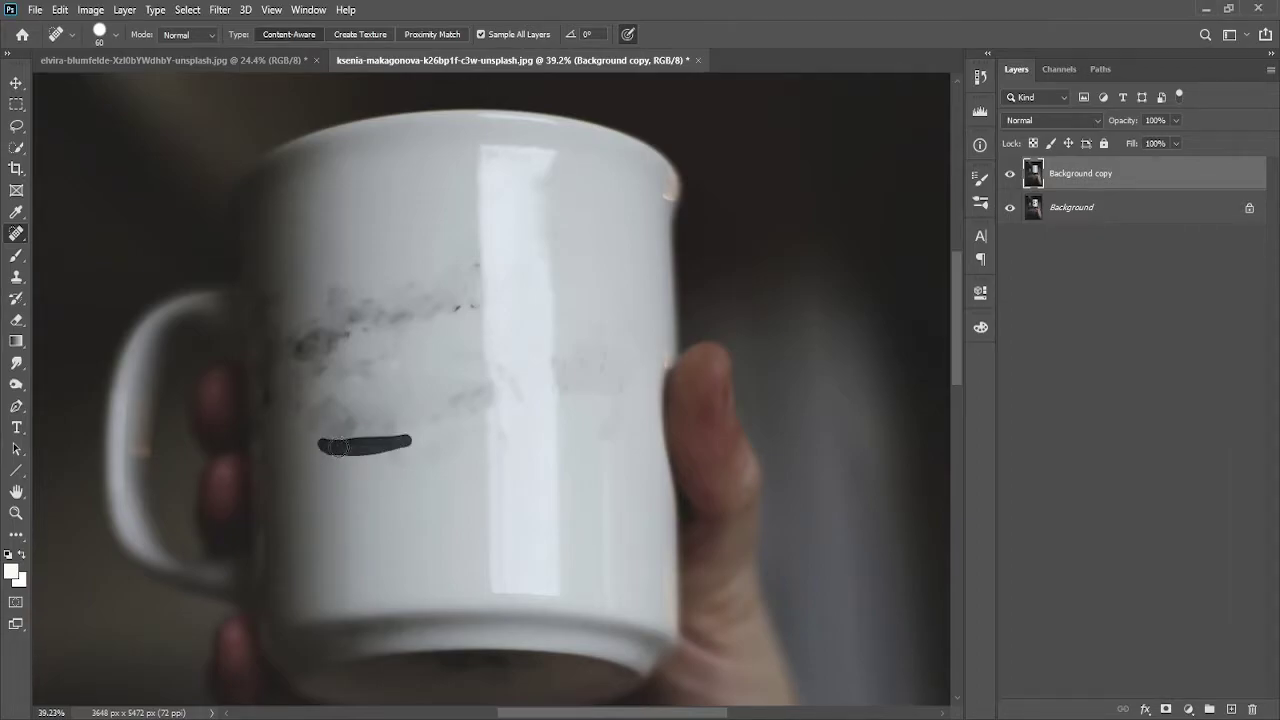
{"action": "mouse_move", "coordinate": [322, 452]}
{"action": "left_mouse_down"}
{"action": "mouse_move", "coordinate": [412, 440]}
{"action": "mouse_move", "coordinate": [330, 430]}
{"action": "mouse_move", "coordinate": [355, 443]}
{"action": "left_mouse_up"}
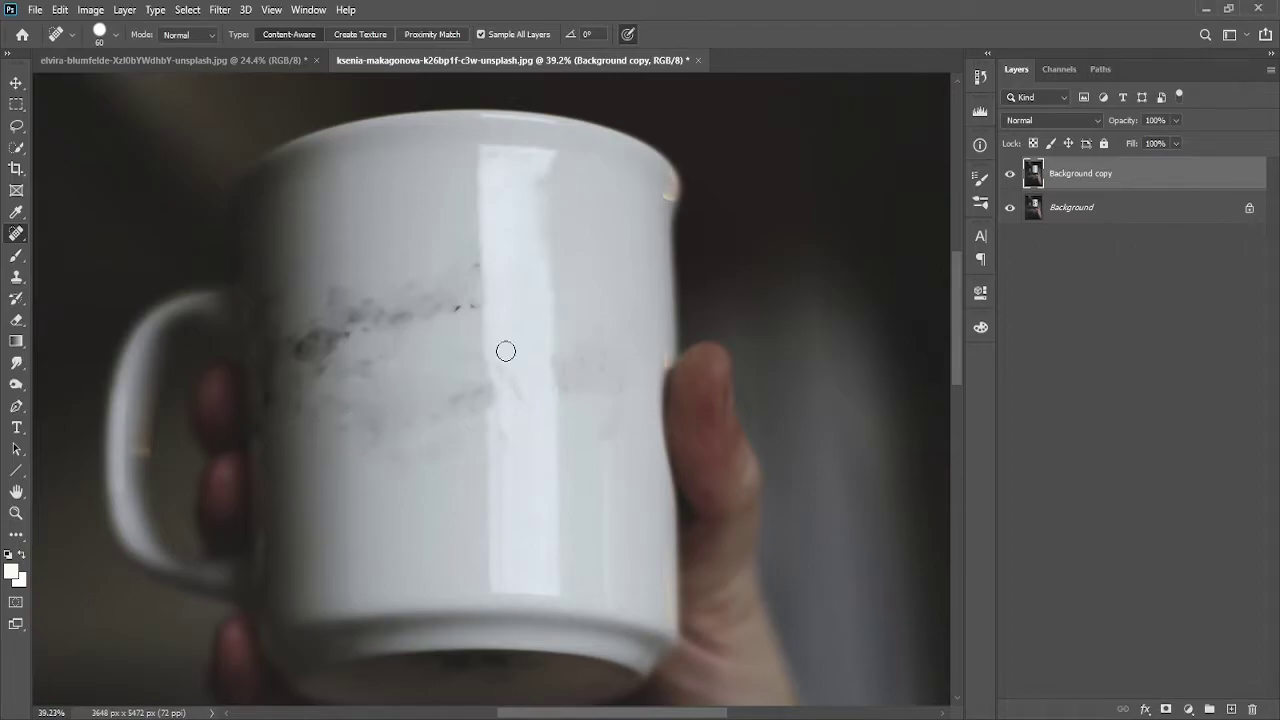
{"action": "left_click_drag", "start_coordinate": [590, 322], "coordinate": [588, 395]}
{"action": "mouse_move", "coordinate": [585, 322]}
{"action": "left_mouse_down"}
{"action": "mouse_move", "coordinate": [586, 385]}
{"action": "mouse_move", "coordinate": [610, 394]}
{"action": "mouse_move", "coordinate": [600, 405]}
{"action": "left_mouse_up"}
{"action": "left_click_drag", "start_coordinate": [458, 308], "coordinate": [460, 310]}
{"action": "mouse_move", "coordinate": [467, 255]}
{"action": "left_mouse_down"}
{"action": "mouse_move", "coordinate": [468, 298]}
{"action": "mouse_move", "coordinate": [443, 310]}
{"action": "mouse_move", "coordinate": [410, 300]}
{"action": "mouse_move", "coordinate": [392, 318]}
{"action": "left_mouse_up"}
{"action": "left_click_drag", "start_coordinate": [350, 315], "coordinate": [382, 322]}
{"action": "mouse_move", "coordinate": [330, 290]}
{"action": "left_mouse_down"}
{"action": "mouse_move", "coordinate": [462, 290]}
{"action": "mouse_move", "coordinate": [413, 322]}
{"action": "mouse_move", "coordinate": [416, 309]}
{"action": "left_mouse_up"}
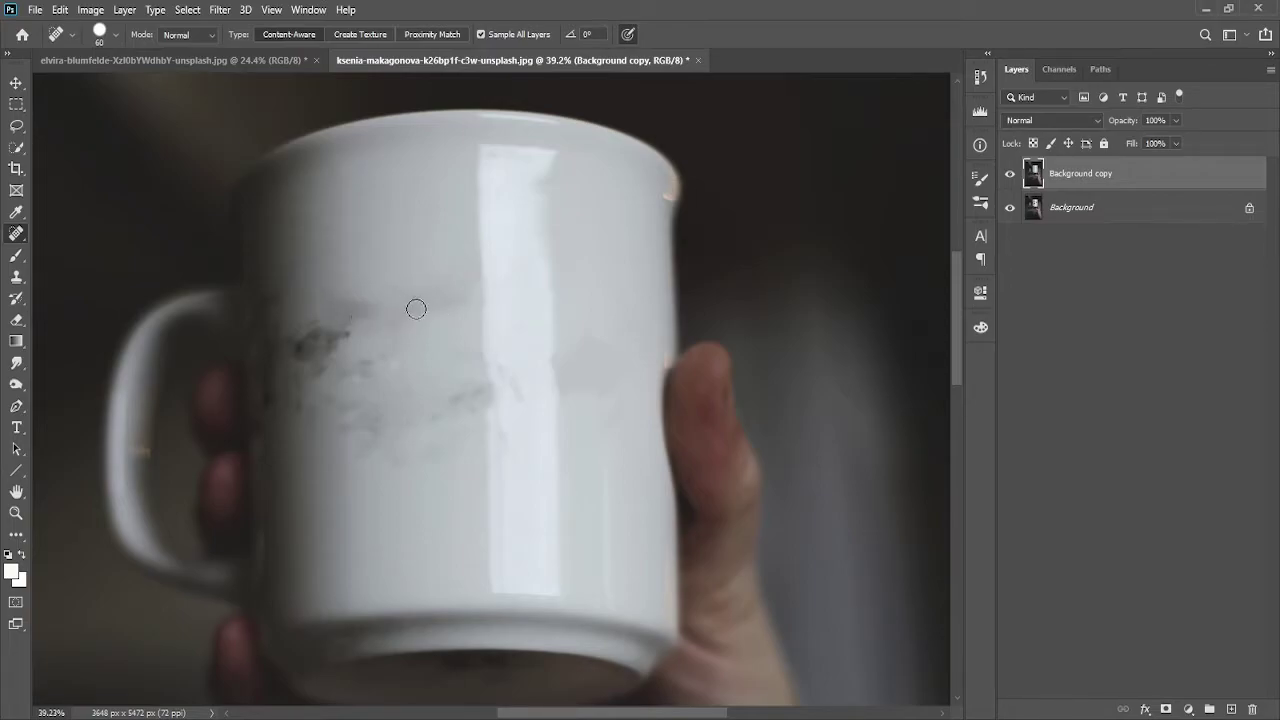
Clean the last small blemishes near the mug's centre
{"action": "mouse_move", "coordinate": [460, 382]}
{"action": "left_mouse_down"}
{"action": "mouse_move", "coordinate": [443, 420]}
{"action": "mouse_move", "coordinate": [460, 425]}
{"action": "mouse_move", "coordinate": [423, 437]}
{"action": "mouse_move", "coordinate": [366, 408]}
{"action": "left_mouse_up"}
{"action": "left_click_drag", "start_coordinate": [352, 338], "coordinate": [402, 331]}
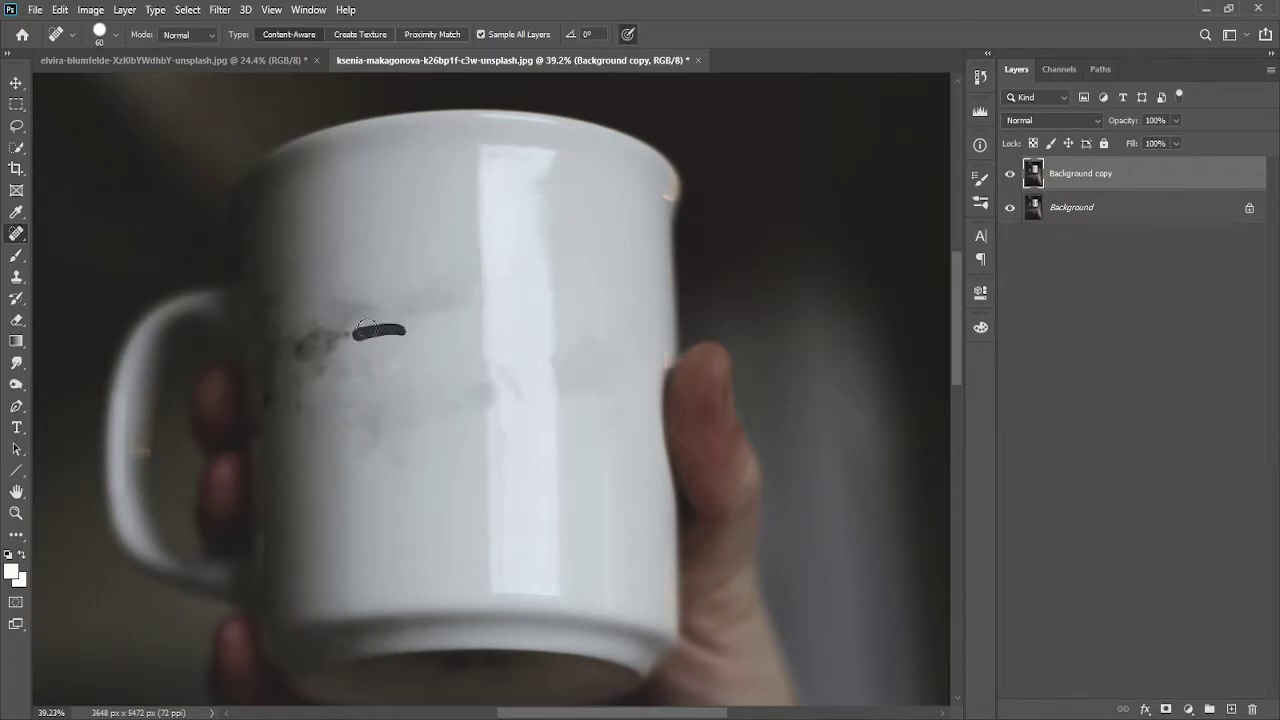
{"action": "left_click_drag", "start_coordinate": [432, 290], "coordinate": [346, 298]}
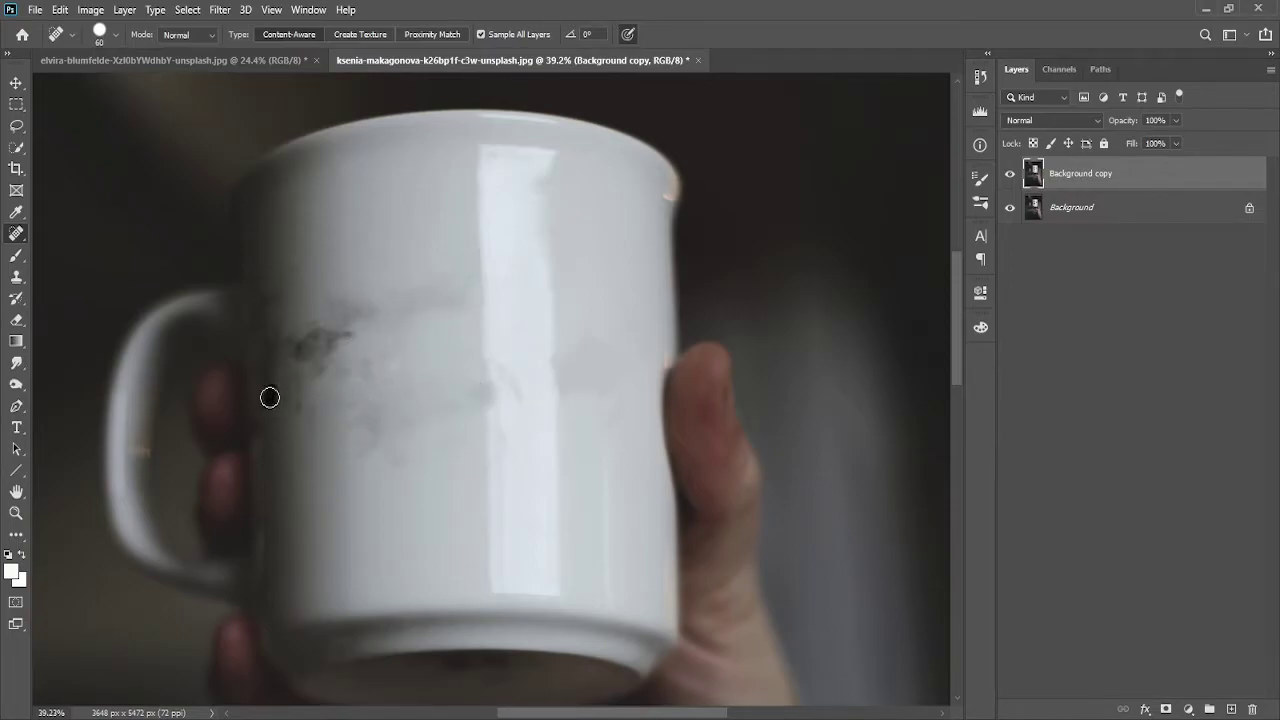
{"action": "left_click_drag", "start_coordinate": [318, 340], "coordinate": [289, 334]}
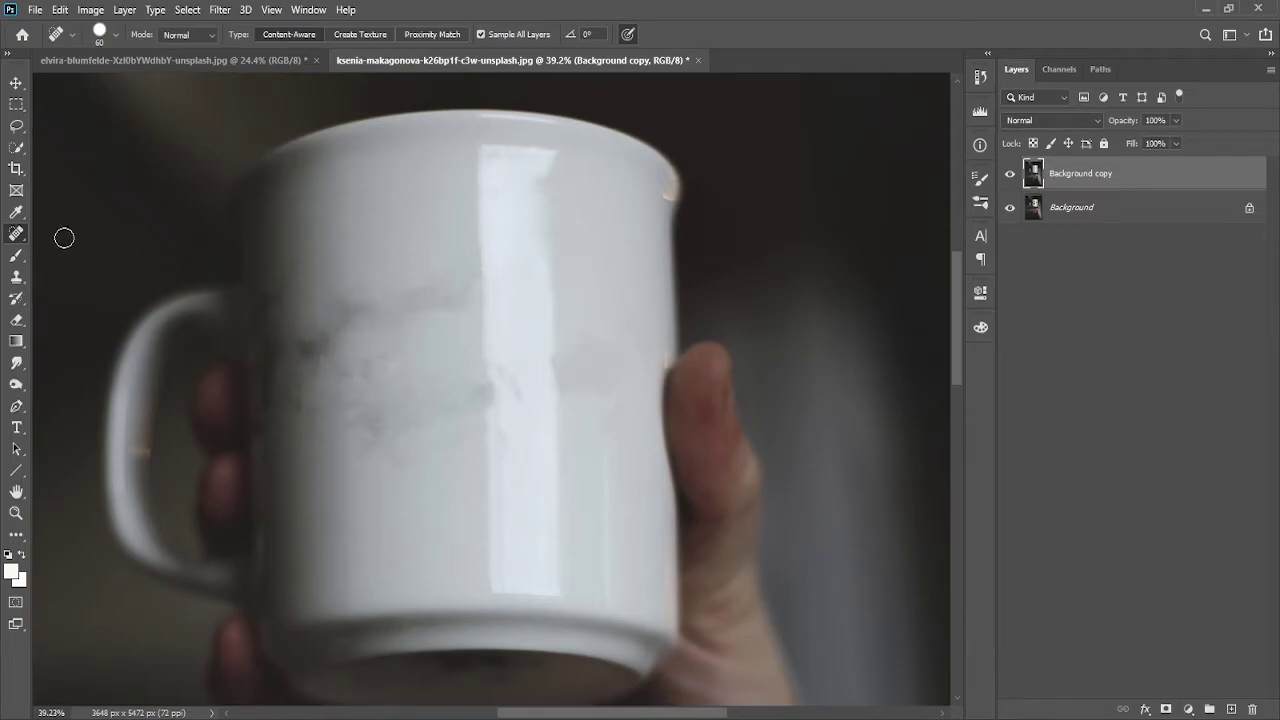
{"action": "right_click", "coordinate": [17, 234]}
Switch to the Healing Brush, sample clean mug surface and heal the text smudges across the mug
{"action": "left_click", "coordinate": [80, 250]}
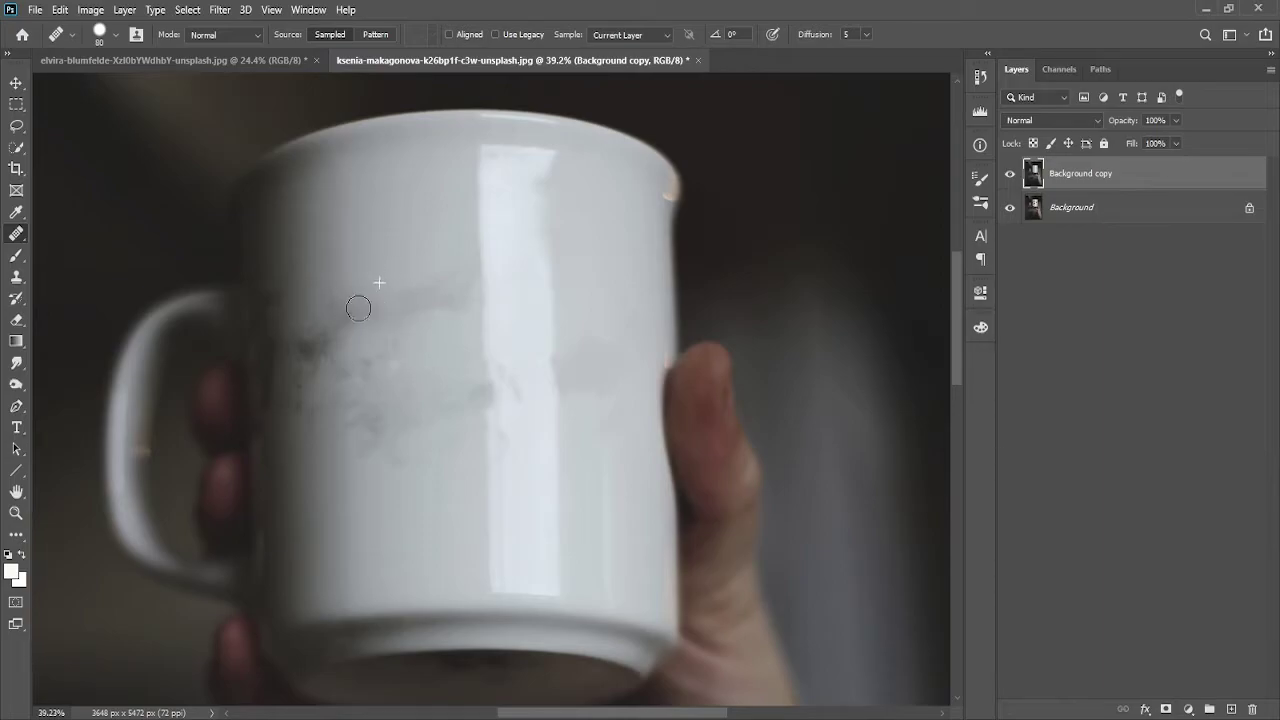
{"action": "left_click", "coordinate": [446, 334], "text": "alt"}
{"action": "mouse_move", "coordinate": [402, 316]}
{"action": "left_mouse_down"}
{"action": "mouse_move", "coordinate": [367, 441]}
{"action": "mouse_move", "coordinate": [349, 408]}
{"action": "left_mouse_up"}
{"action": "mouse_move", "coordinate": [468, 387]}
{"action": "left_mouse_down"}
{"action": "mouse_move", "coordinate": [502, 420]}
{"action": "mouse_move", "coordinate": [514, 357]}
{"action": "mouse_move", "coordinate": [613, 340]}
{"action": "mouse_move", "coordinate": [606, 294]}
{"action": "left_mouse_up"}
{"action": "left_click_drag", "start_coordinate": [386, 277], "coordinate": [454, 299]}
{"action": "mouse_move", "coordinate": [466, 190]}
{"action": "left_mouse_down"}
{"action": "mouse_move", "coordinate": [429, 293]}
{"action": "mouse_move", "coordinate": [417, 303]}
{"action": "mouse_move", "coordinate": [387, 284]}
{"action": "left_mouse_up"}
{"action": "left_click_drag", "start_coordinate": [465, 272], "coordinate": [451, 251]}
Resample clean sources and dab away the remaining spots on the mug's middle
{"action": "left_click", "coordinate": [397, 480], "text": "alt"}
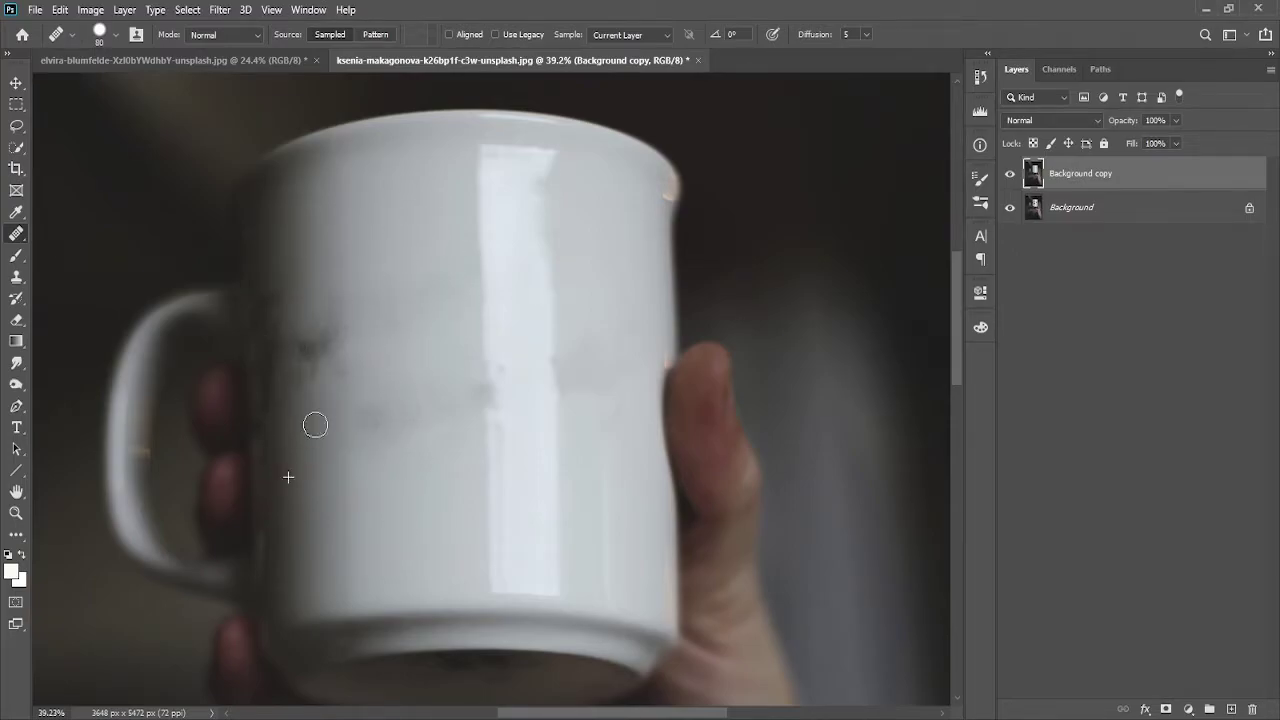
{"action": "left_click_drag", "start_coordinate": [315, 425], "coordinate": [323, 351]}
{"action": "left_click", "coordinate": [315, 259], "text": "alt"}
{"action": "left_click", "coordinate": [283, 285], "text": "alt"}
{"action": "left_click", "coordinate": [346, 364]}
{"action": "left_click", "coordinate": [406, 302]}
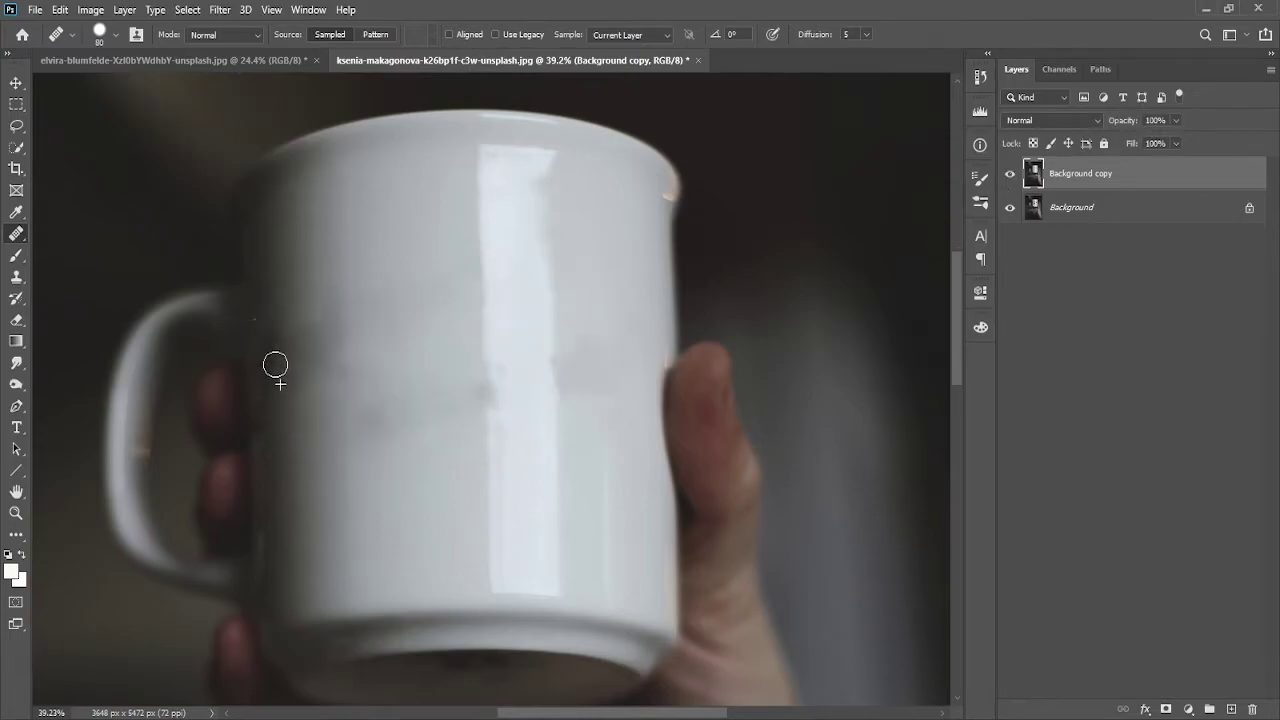
Heal the marks on the mug's left side and right of the highlight from fresh samples
{"action": "left_click", "coordinate": [274, 311], "text": "alt"}
{"action": "mouse_move", "coordinate": [263, 427]}
{"action": "left_mouse_down"}
{"action": "mouse_move", "coordinate": [289, 251]}
{"action": "mouse_move", "coordinate": [301, 329]}
{"action": "mouse_move", "coordinate": [386, 500]}
{"action": "mouse_move", "coordinate": [354, 355]}
{"action": "left_mouse_up"}
{"action": "left_click_drag", "start_coordinate": [298, 314], "coordinate": [299, 295]}
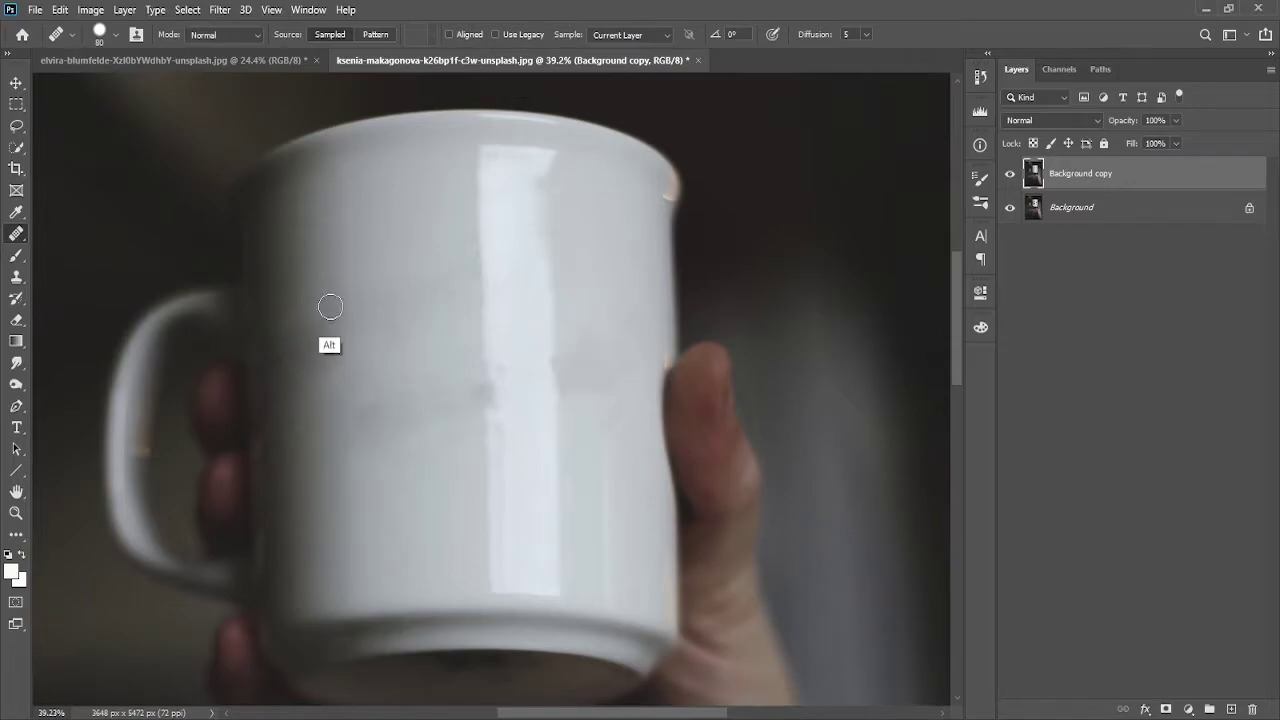
{"action": "left_click_drag", "start_coordinate": [457, 420], "coordinate": [498, 410]}
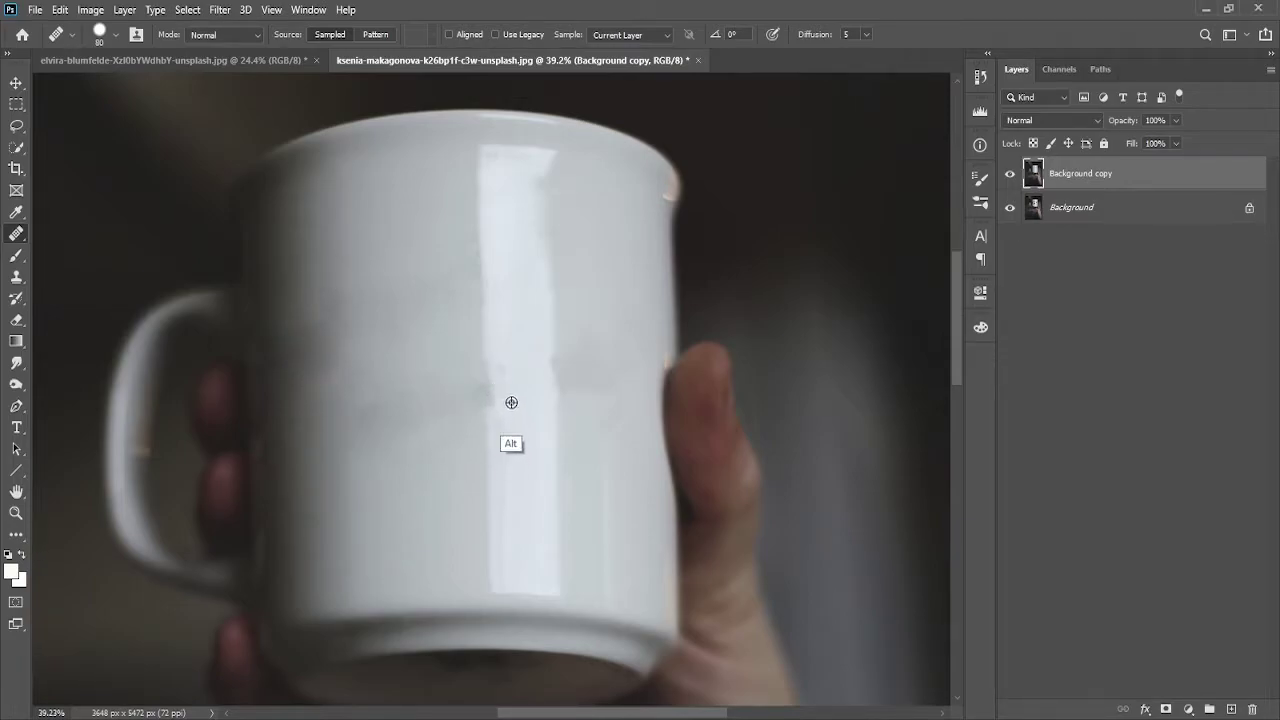
{"action": "left_click", "coordinate": [511, 402], "text": "alt"}
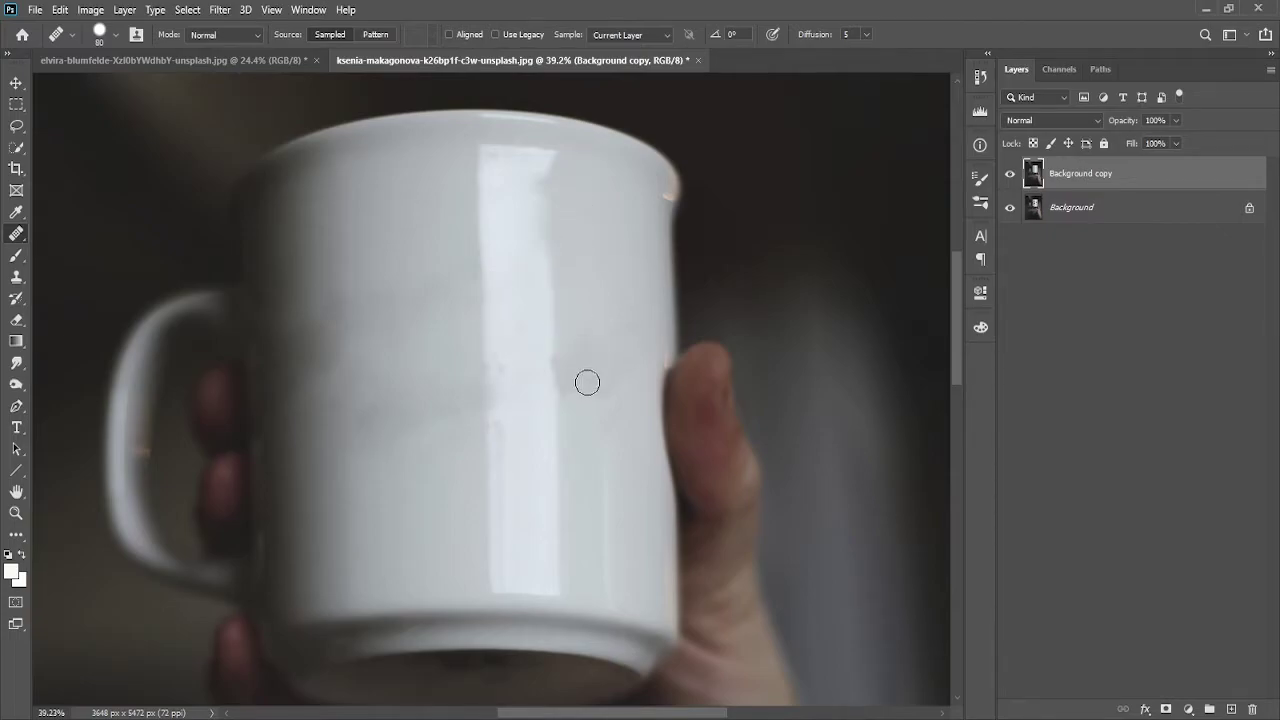
{"action": "left_click_drag", "start_coordinate": [587, 383], "coordinate": [615, 399]}
Zoom in and heal the mug's middle and right highlight using freshly sampled clean surface
{"action": "key", "text": "ctrl+0"}
{"action": "scroll", "coordinate": [585, 233], "scroll_direction": "up", "scroll_amount": 2}
{"action": "scroll", "coordinate": [569, 223], "scroll_direction": "up", "scroll_amount": 3}
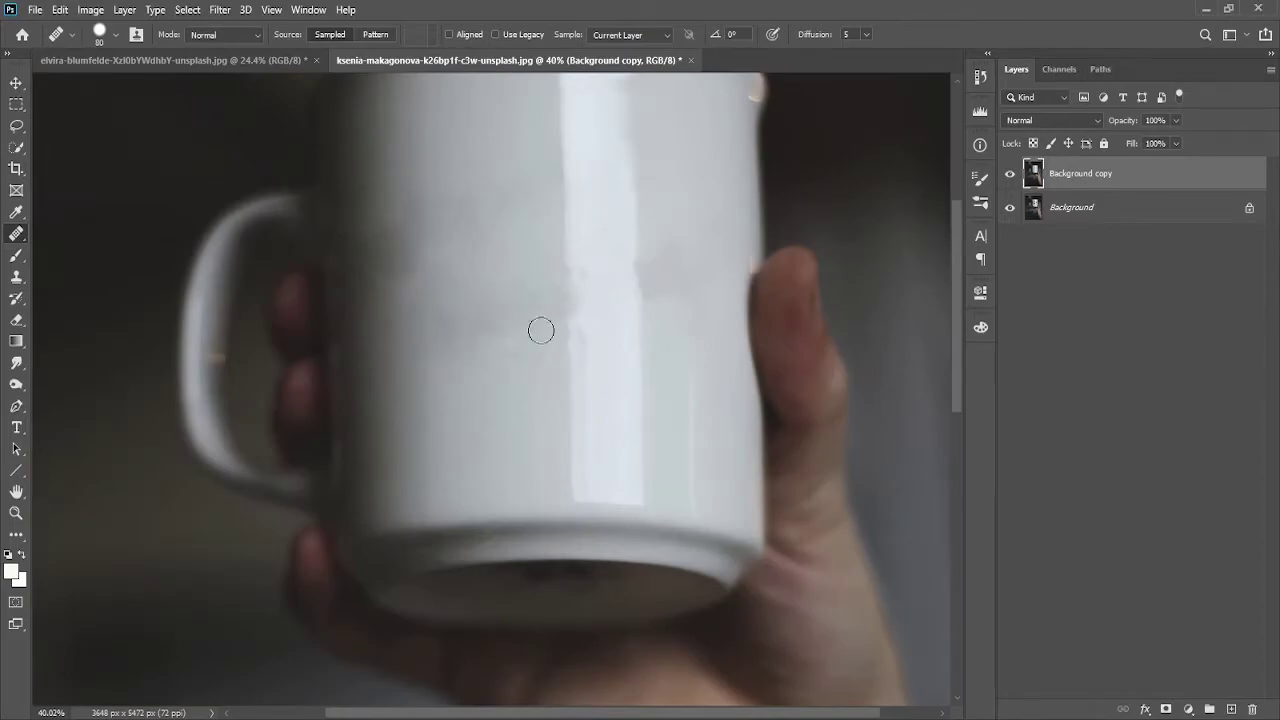
{"action": "scroll", "coordinate": [442, 310], "scroll_direction": "up", "scroll_amount": 3}
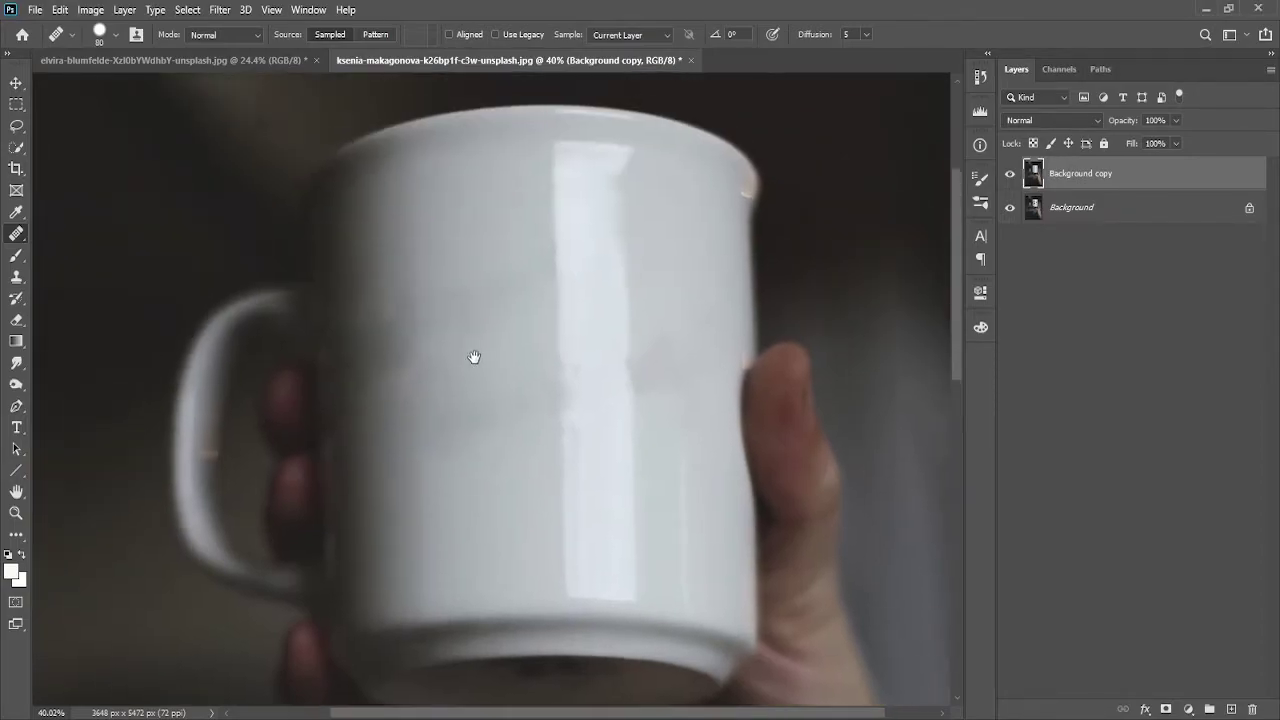
{"action": "left_click", "coordinate": [415, 242], "text": "alt"}
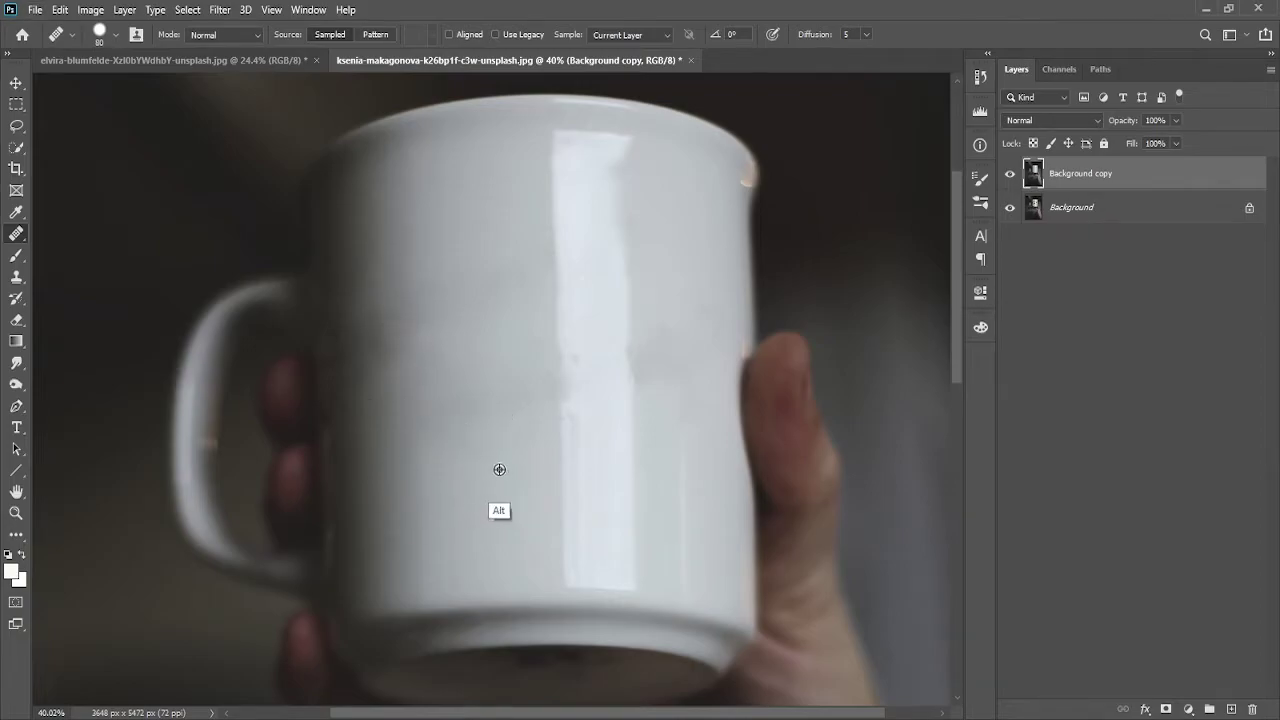
{"action": "left_click_drag", "start_coordinate": [505, 300], "coordinate": [415, 318]}
{"action": "left_click", "coordinate": [380, 462], "text": "alt"}
{"action": "left_click", "coordinate": [380, 452], "text": "alt"}
{"action": "left_click", "coordinate": [584, 338]}
{"action": "left_click_drag", "start_coordinate": [670, 325], "coordinate": [674, 354]}
{"action": "key", "text": "alt"}
{"action": "left_click", "coordinate": [1010, 175]}
{"action": "left_click", "coordinate": [1012, 176]}
{"action": "left_click", "coordinate": [1012, 176]}
{"action": "left_click", "coordinate": [1012, 176]}
{"action": "left_click", "coordinate": [1012, 176]}
{"action": "left_click", "coordinate": [1012, 175]}
{"action": "key", "text": "ctrl+0"}
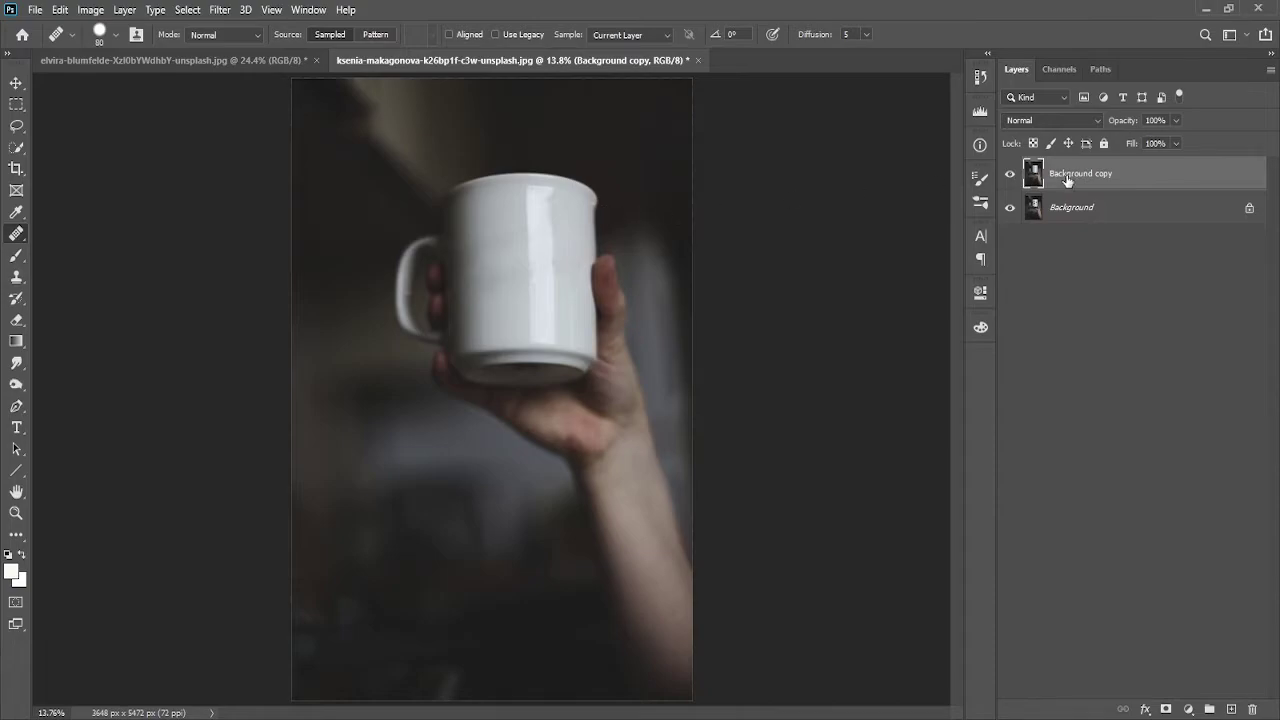
{"action": "left_click", "coordinate": [1012, 175]}
{"action": "left_click", "coordinate": [504, 296], "text": "alt"}
{"action": "left_click", "coordinate": [501, 309], "text": "alt"}
{"action": "left_click", "coordinate": [493, 221], "text": "alt"}
{"action": "left_click", "coordinate": [500, 214], "text": "alt"}
{"action": "left_click", "coordinate": [505, 228], "text": "alt"}
{"action": "left_click", "coordinate": [576, 305], "text": "alt"}
{"action": "left_click", "coordinate": [471, 234], "text": "alt"}
{"action": "left_click", "coordinate": [486, 208], "text": "alt"}
{"action": "left_click", "coordinate": [490, 238], "text": "alt"}
{"action": "left_click", "coordinate": [500, 303], "text": "alt"}
{"action": "left_click", "coordinate": [501, 219], "text": "alt"}
{"action": "left_click", "coordinate": [493, 253], "text": "alt"}
{"action": "left_click", "coordinate": [483, 229], "text": "alt"}
{"action": "left_click_drag", "start_coordinate": [472, 262], "coordinate": [475, 248]}
{"action": "left_click", "coordinate": [492, 218], "text": "alt"}
Heal a last spot on the mug, then zoom to the coat's top in the wall photo
{"action": "left_click", "coordinate": [450, 231]}
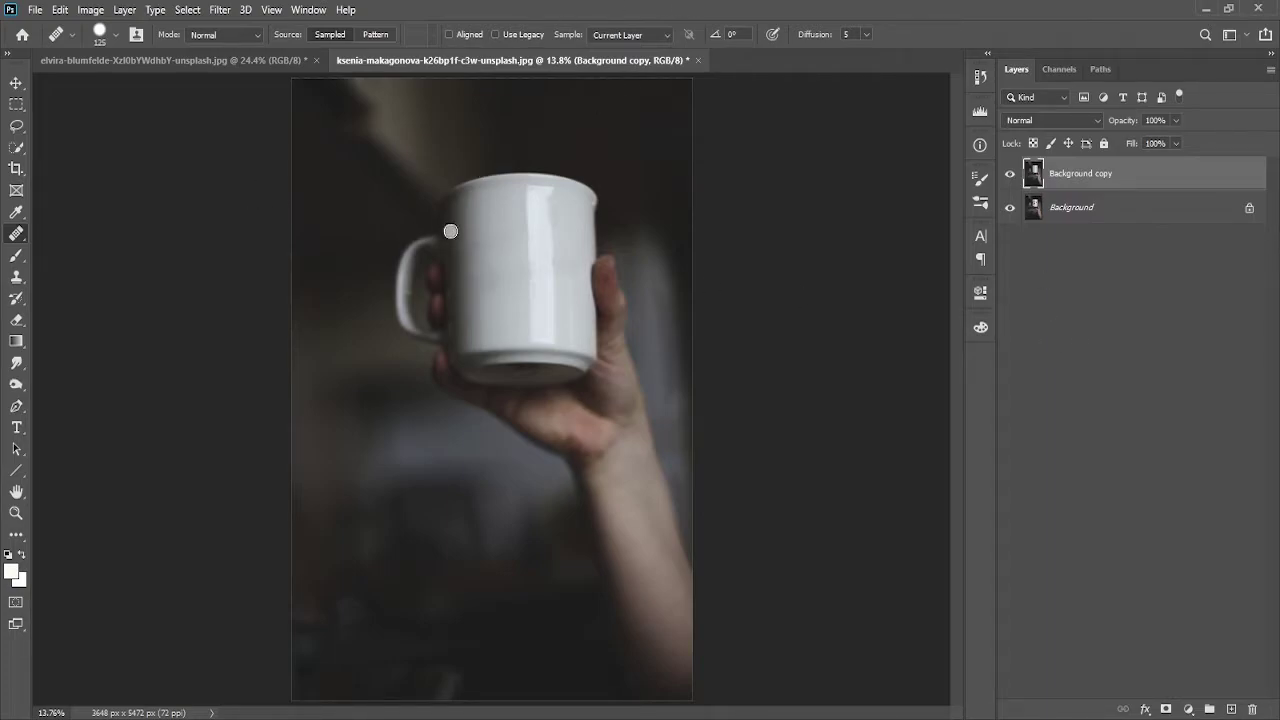
{"action": "left_click", "coordinate": [194, 62]}
{"action": "scroll", "coordinate": [520, 316], "scroll_direction": "up", "scroll_amount": 5}
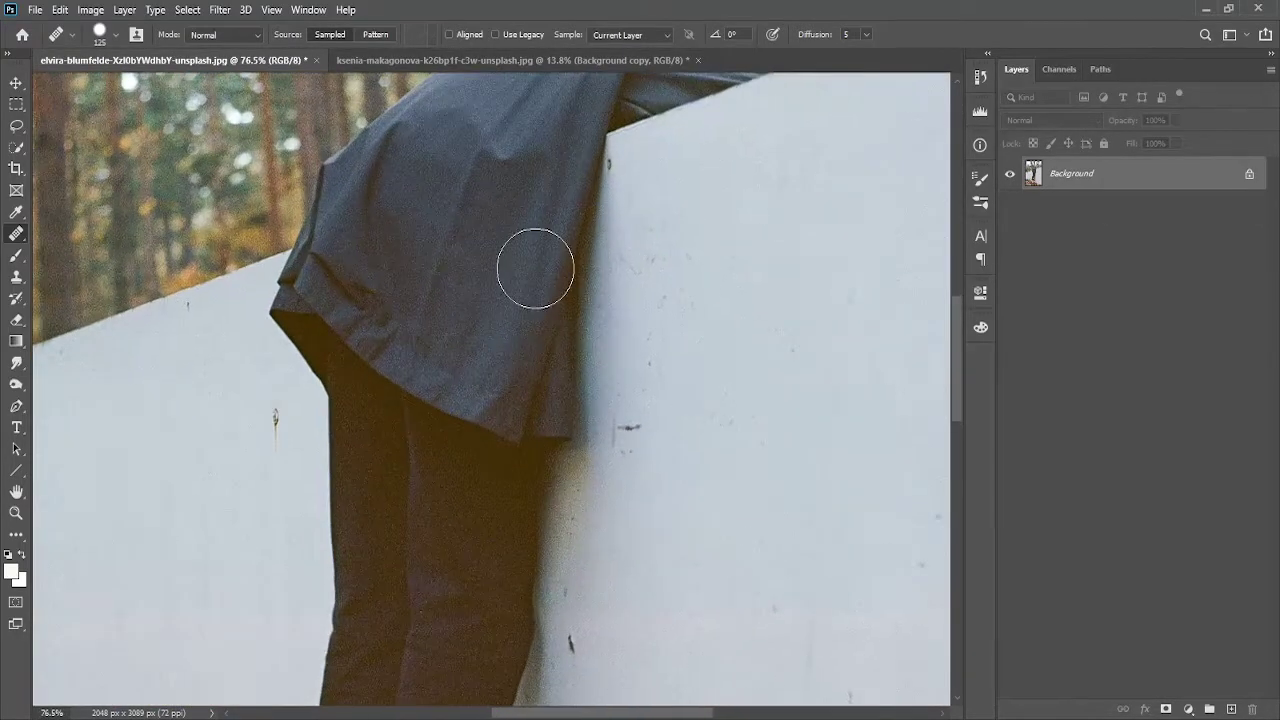
{"action": "scroll", "coordinate": [537, 266], "scroll_direction": "up", "scroll_amount": 5}
{"action": "mouse_move", "coordinate": [420, 317]}
{"action": "left_mouse_down"}
{"action": "mouse_move", "coordinate": [391, 338]}
{"action": "mouse_move", "coordinate": [503, 289]}
{"action": "left_mouse_up"}
{"action": "left_click", "coordinate": [500, 290]}
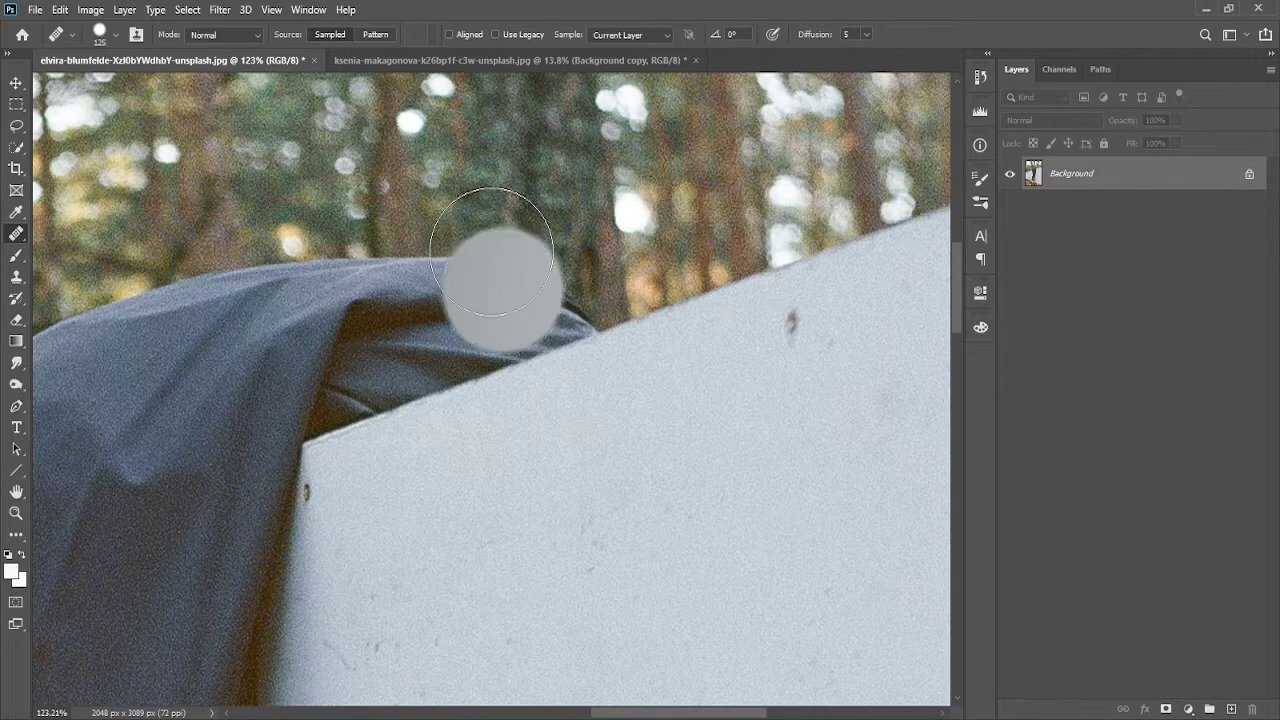
{"action": "left_click", "coordinate": [423, 325]}
With the Pen tool, start a path with anchors along the coat's top edge and side
{"action": "key", "text": "p"}
{"action": "left_click_drag", "start_coordinate": [614, 357], "coordinate": [560, 317]}
{"action": "left_click", "coordinate": [546, 295]}
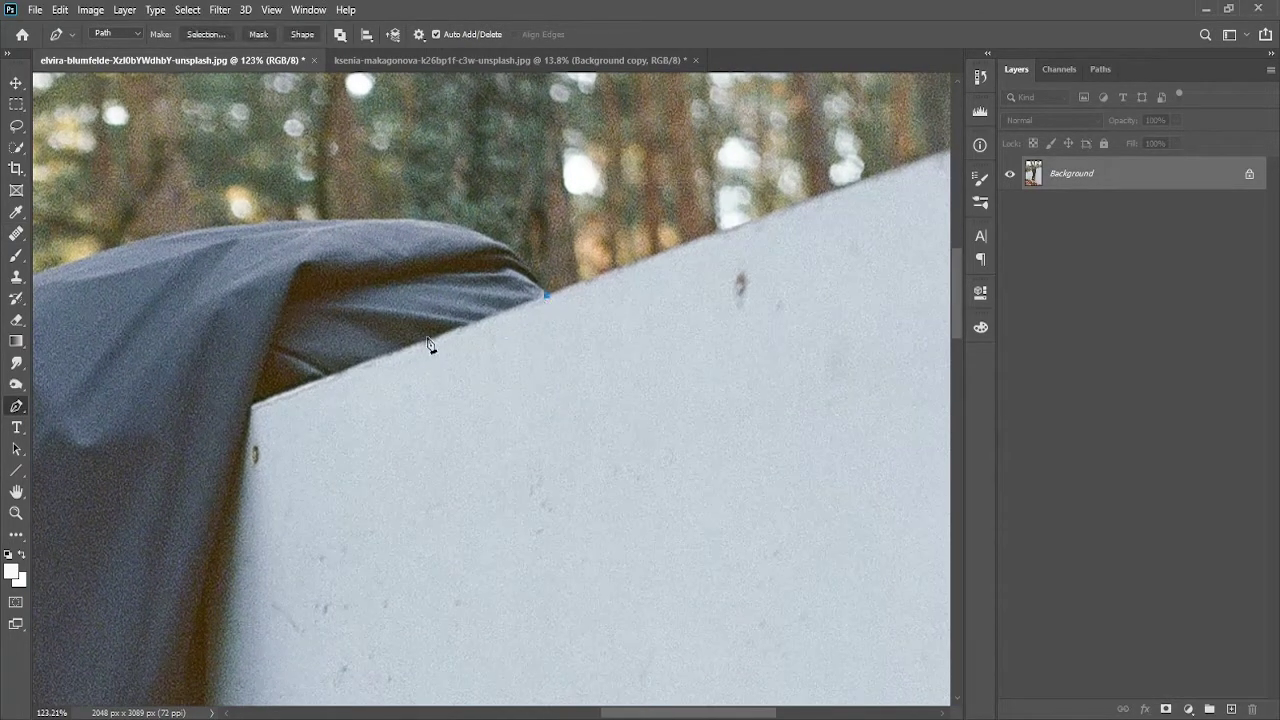
{"action": "left_click", "coordinate": [316, 380]}
{"action": "left_click_drag", "start_coordinate": [320, 386], "coordinate": [554, 294]}
{"action": "left_click", "coordinate": [471, 320]}
{"action": "left_click_drag", "start_coordinate": [464, 348], "coordinate": [496, 272]}
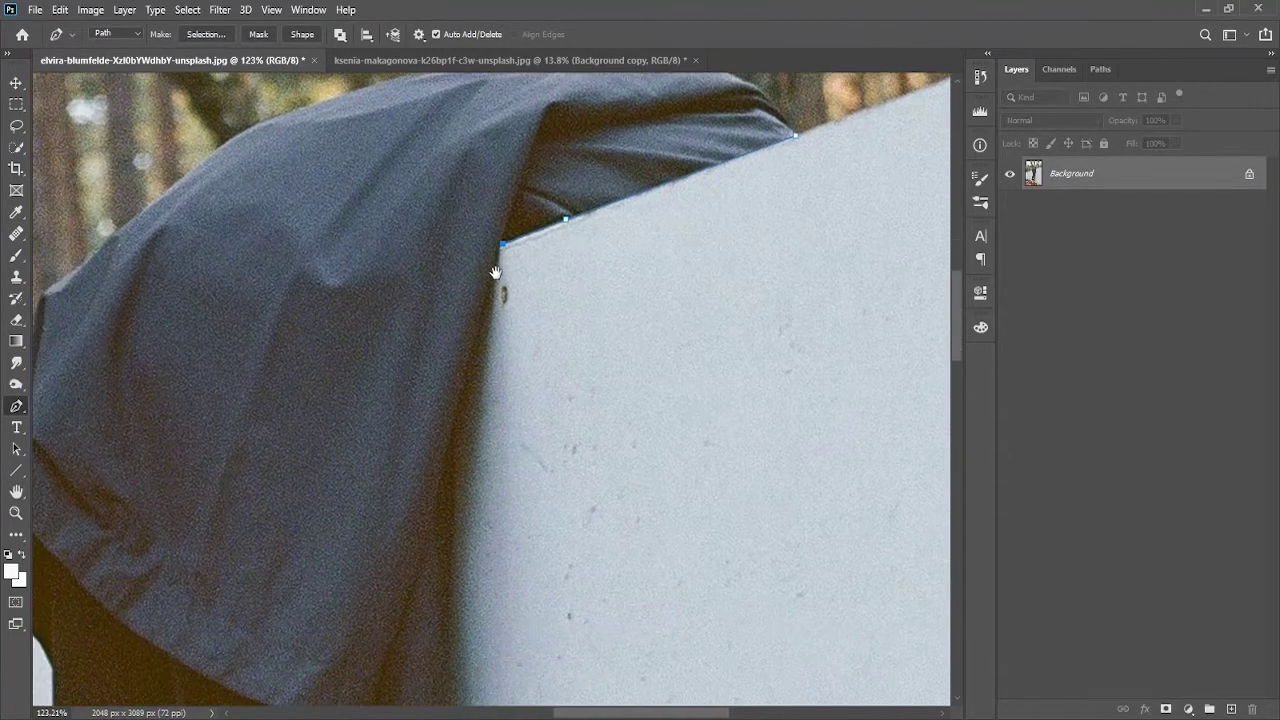
{"action": "key", "text": "ctrl"}
{"action": "left_click_drag", "start_coordinate": [486, 368], "coordinate": [511, 283]}
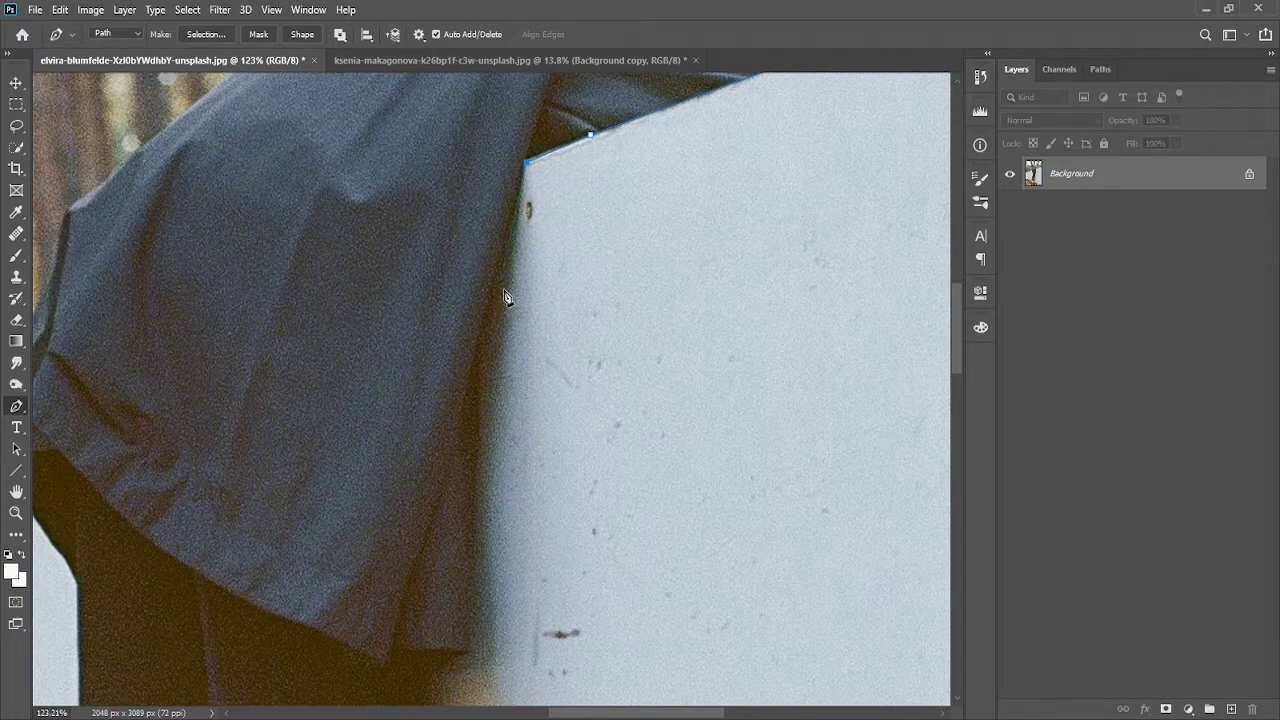
{"action": "left_click", "coordinate": [506, 300]}
{"action": "left_click", "coordinate": [517, 351]}
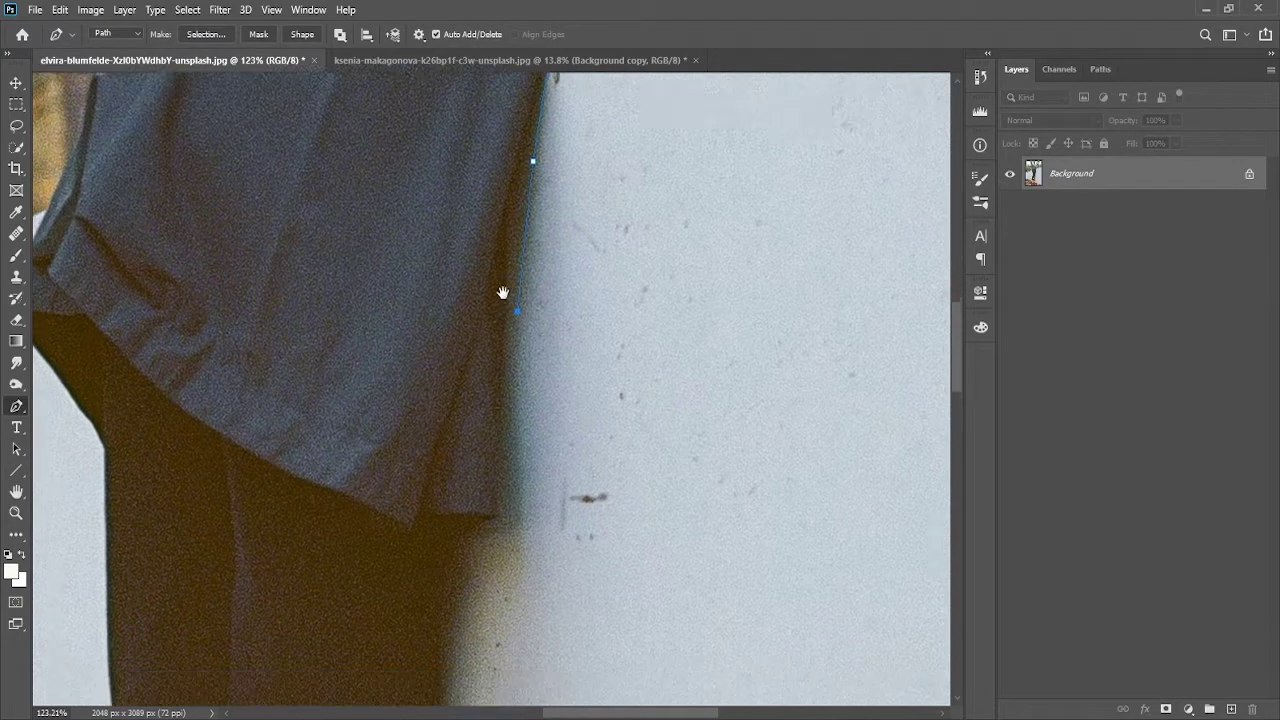
{"action": "left_click_drag", "start_coordinate": [500, 300], "coordinate": [475, 338]}
{"action": "key", "text": "ctrl+z"}
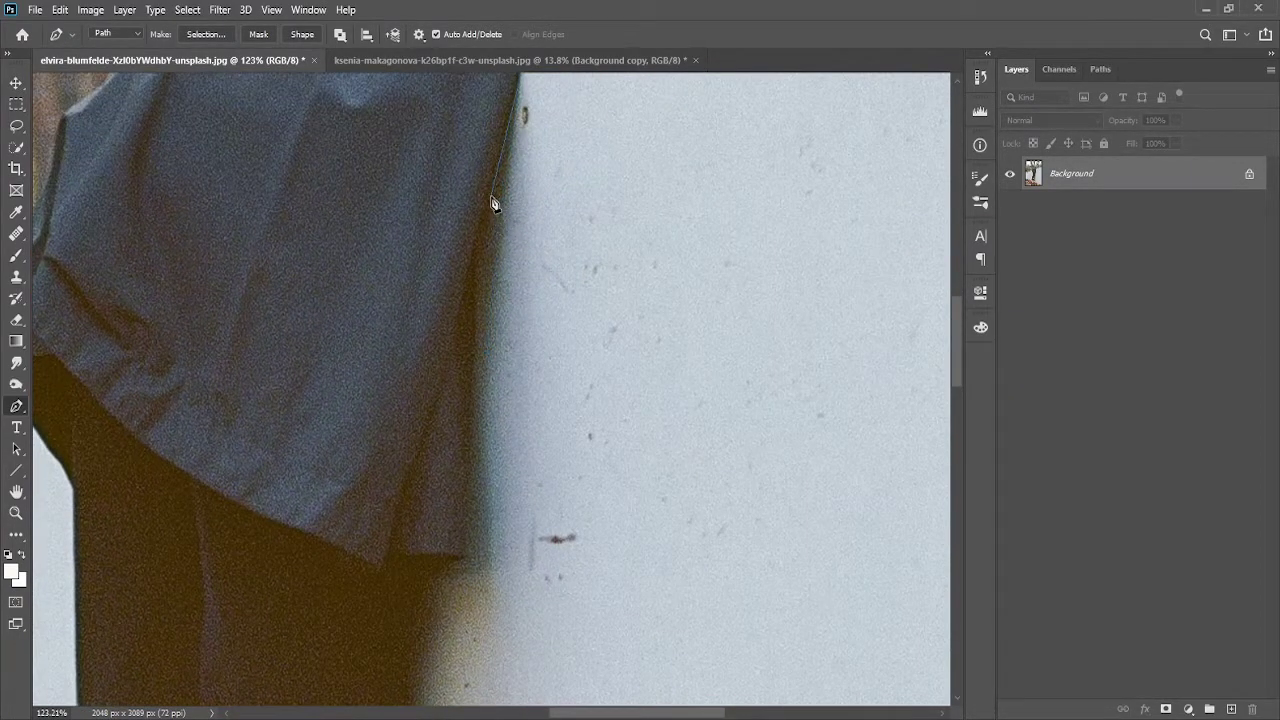
Extend the path down to the coat hem and along the trouser leg to its lower edge
{"action": "scroll", "coordinate": [480, 251], "scroll_direction": "down", "scroll_amount": 1}
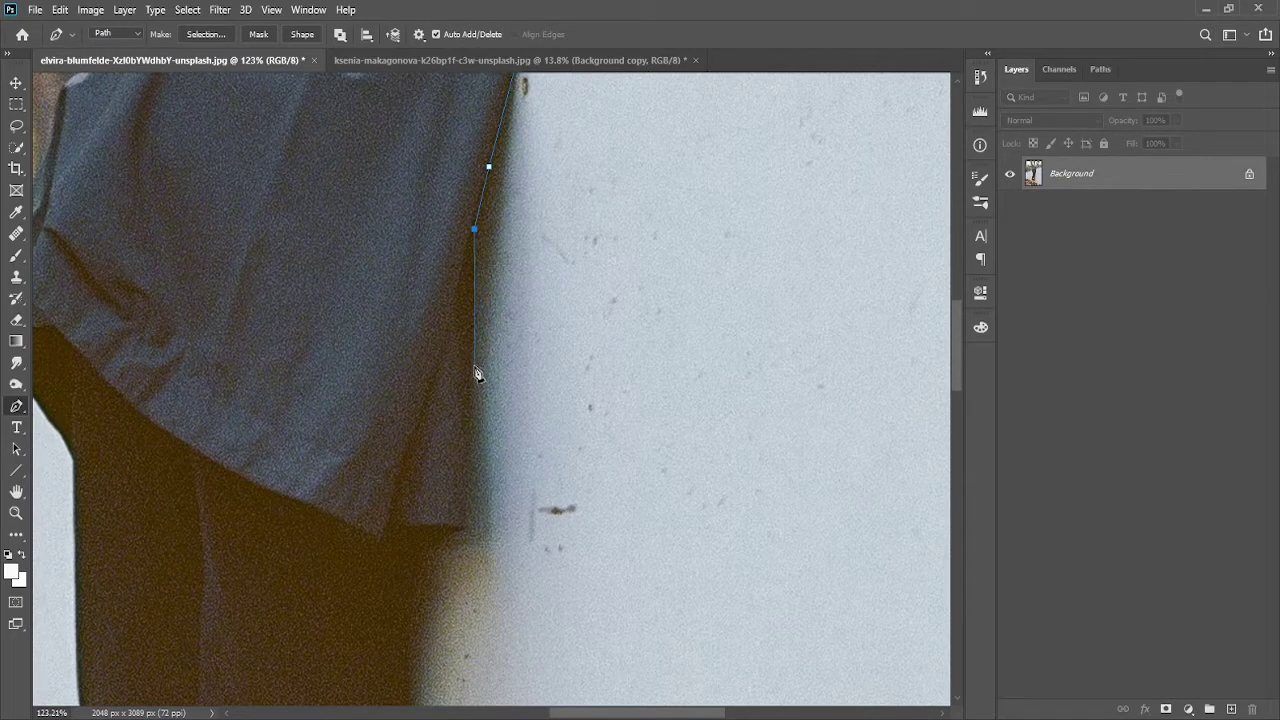
{"action": "left_click", "coordinate": [484, 300]}
{"action": "scroll", "coordinate": [486, 329], "scroll_direction": "down", "scroll_amount": 2}
{"action": "left_click", "coordinate": [482, 397]}
{"action": "scroll", "coordinate": [484, 370], "scroll_direction": "down", "scroll_amount": 3}
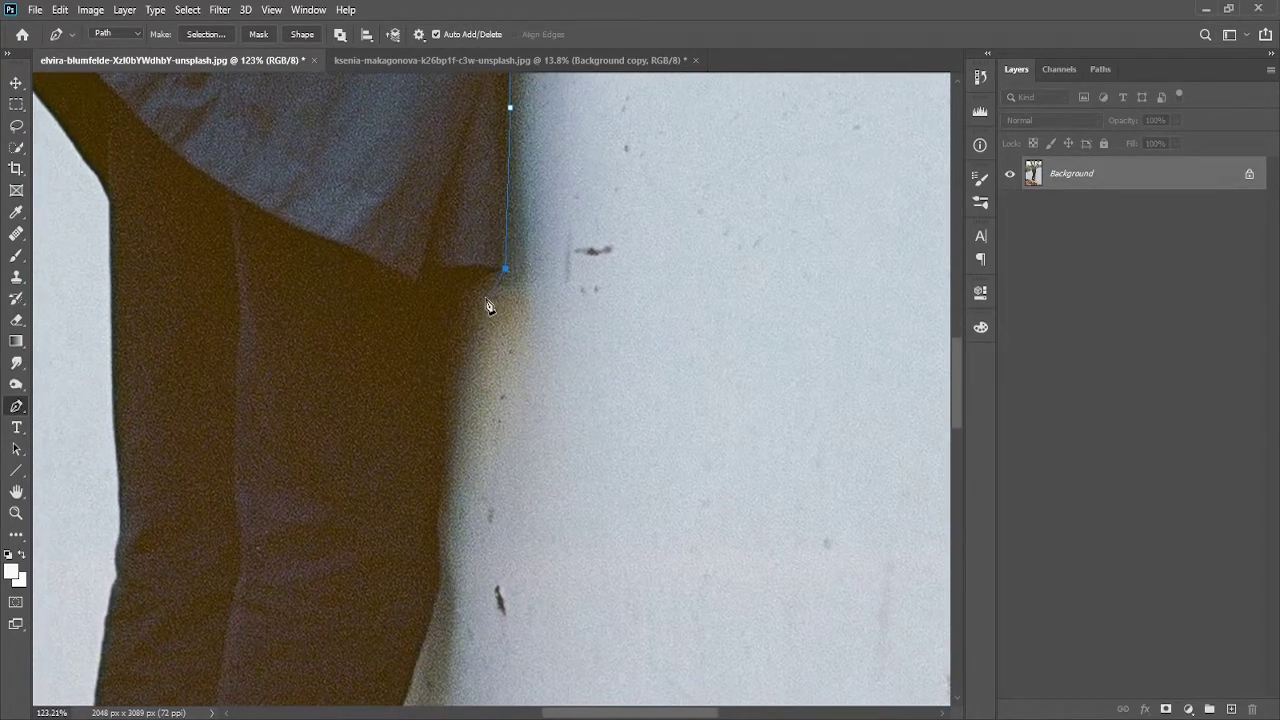
{"action": "left_click", "coordinate": [453, 297]}
{"action": "scroll", "coordinate": [486, 334], "scroll_direction": "down", "scroll_amount": 3}
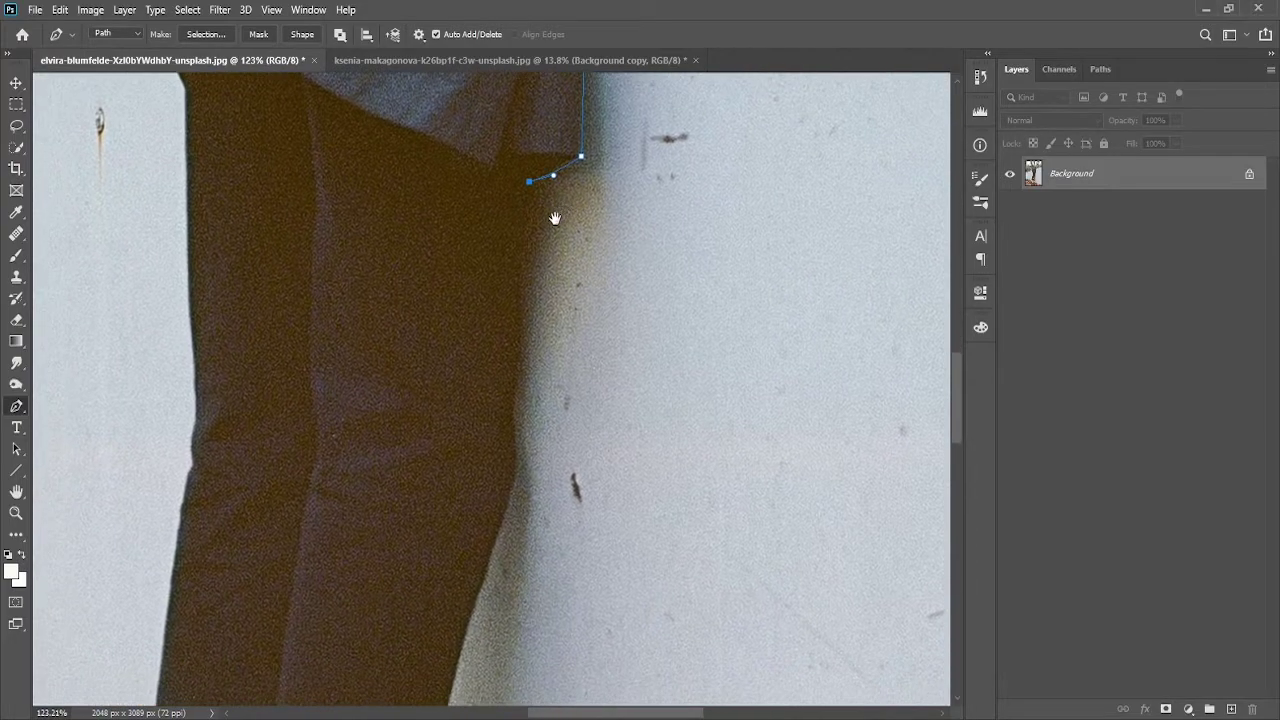
{"action": "left_click", "coordinate": [513, 257]}
{"action": "scroll", "coordinate": [533, 289], "scroll_direction": "down", "scroll_amount": 2}
{"action": "left_click", "coordinate": [523, 288]}
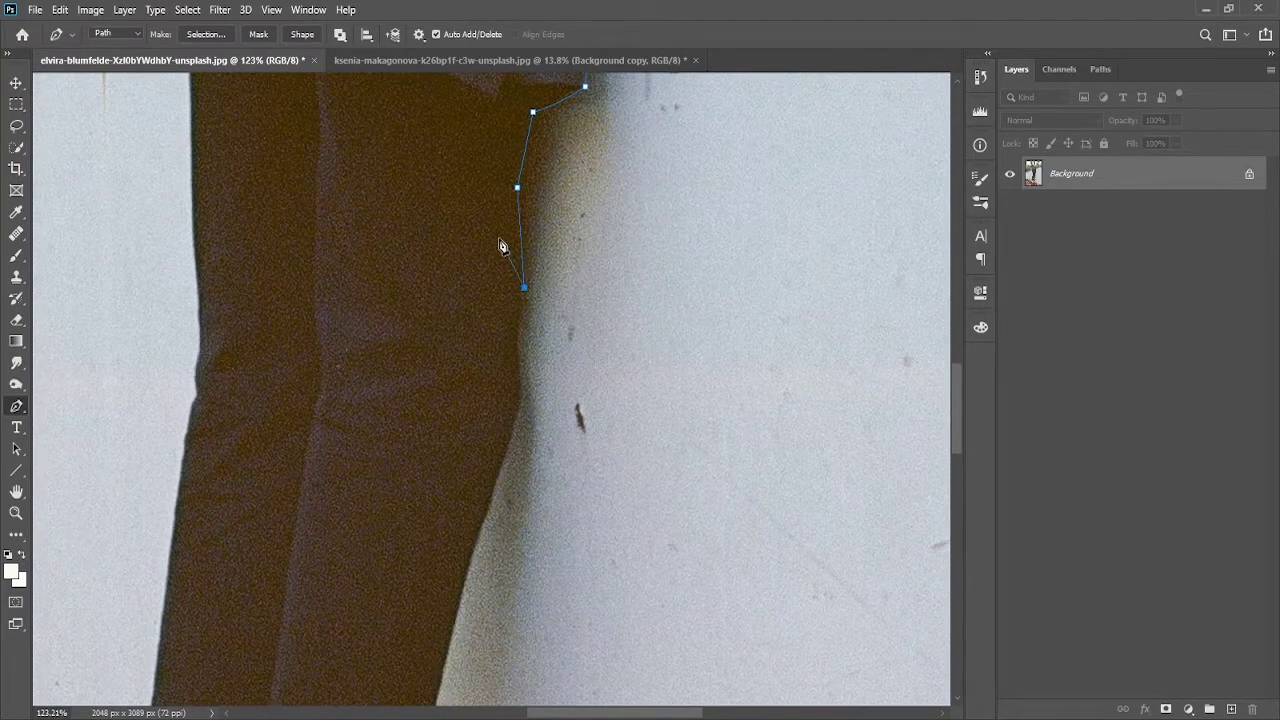
{"action": "left_click", "coordinate": [519, 334]}
{"action": "left_click", "coordinate": [520, 392]}
{"action": "scroll", "coordinate": [524, 398], "scroll_direction": "down", "scroll_amount": 3}
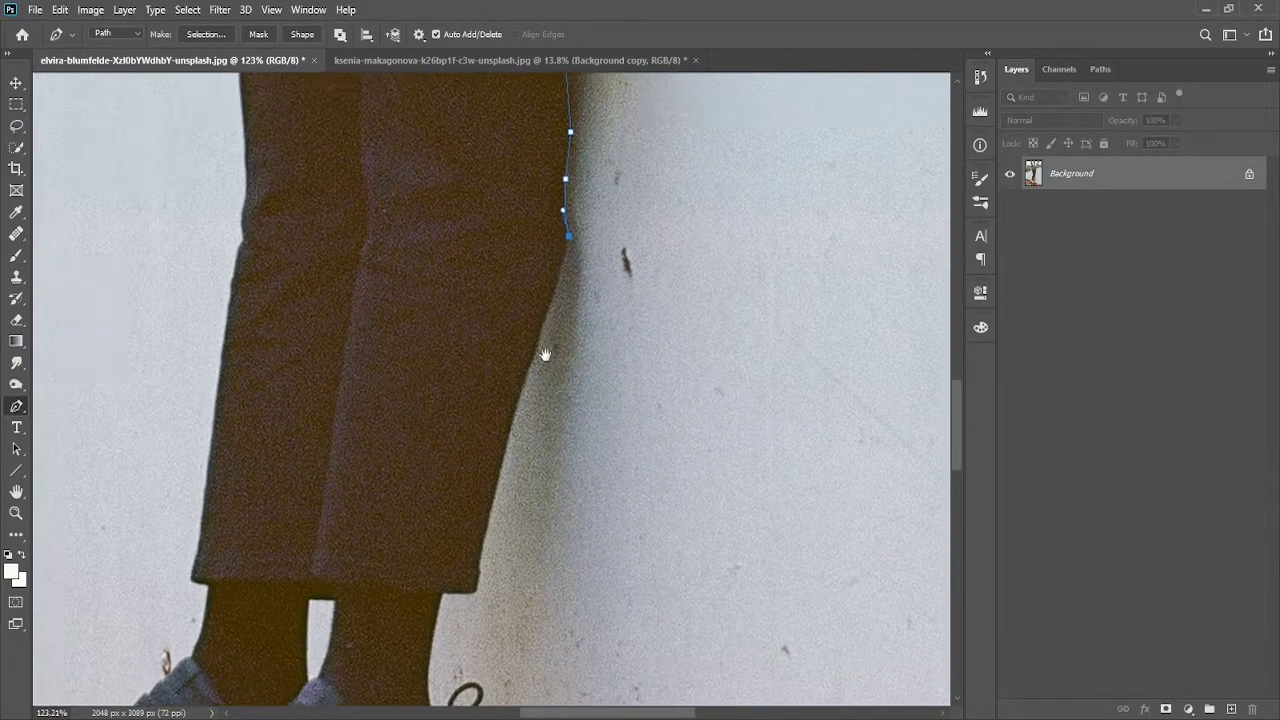
{"action": "scroll", "coordinate": [528, 400], "scroll_direction": "down", "scroll_amount": 3}
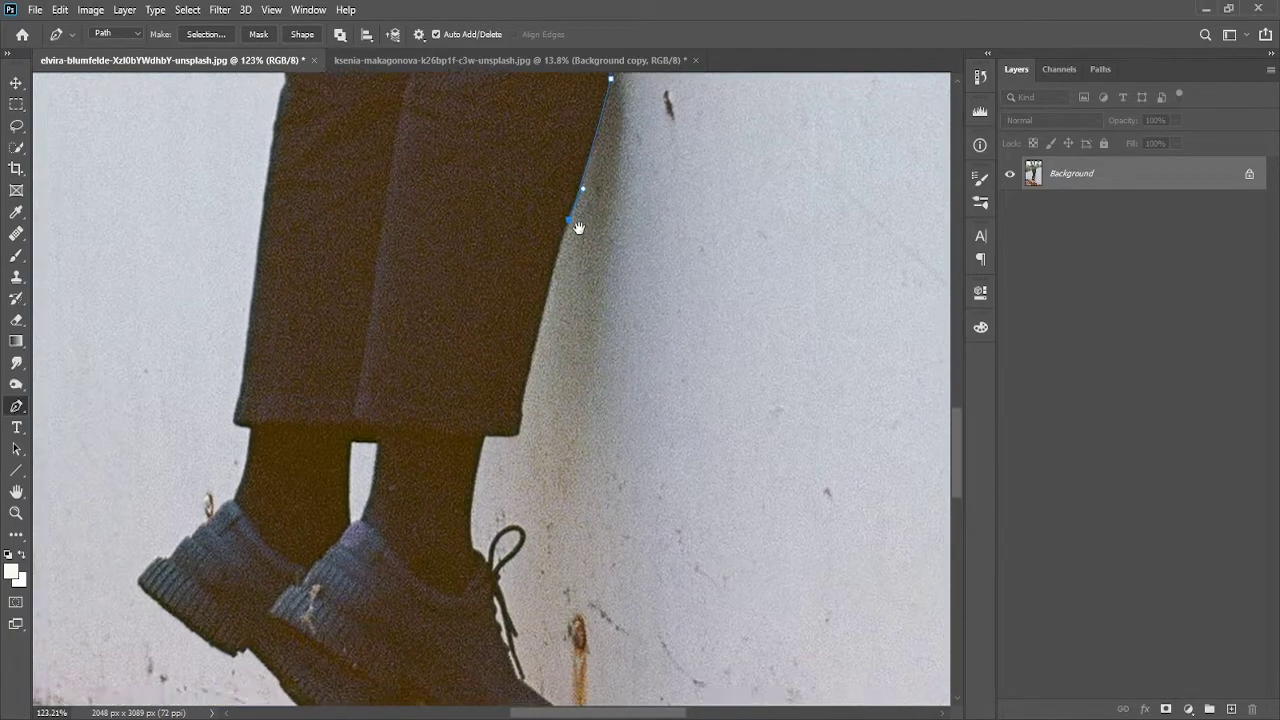
{"action": "left_click", "coordinate": [523, 425]}
Continue the path around the trouser-hem corner and ankle, then down the shoelace
{"action": "left_click_drag", "start_coordinate": [522, 419], "coordinate": [521, 446]}
{"action": "scroll", "coordinate": [531, 416], "scroll_direction": "down", "scroll_amount": 1}
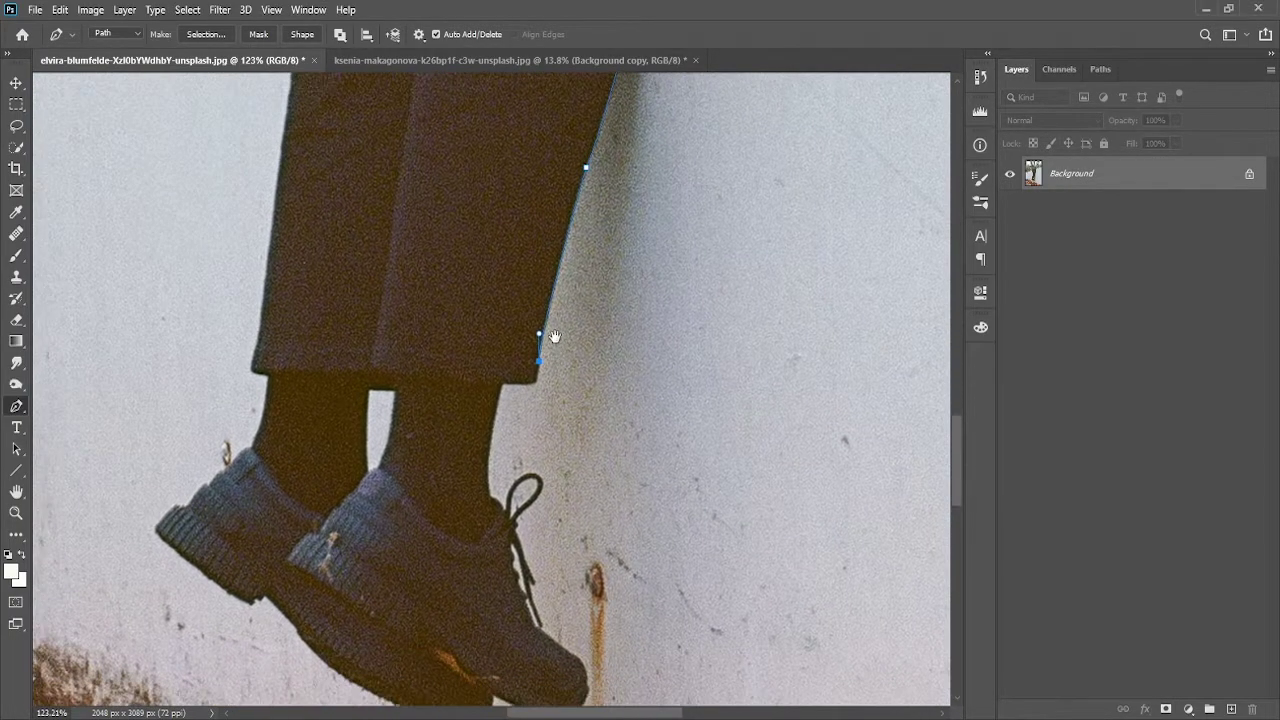
{"action": "left_click", "coordinate": [537, 383]}
{"action": "left_click", "coordinate": [482, 454]}
{"action": "left_click_drag", "start_coordinate": [492, 493], "coordinate": [502, 538]}
{"action": "scroll", "coordinate": [520, 470], "scroll_direction": "down", "scroll_amount": 1}
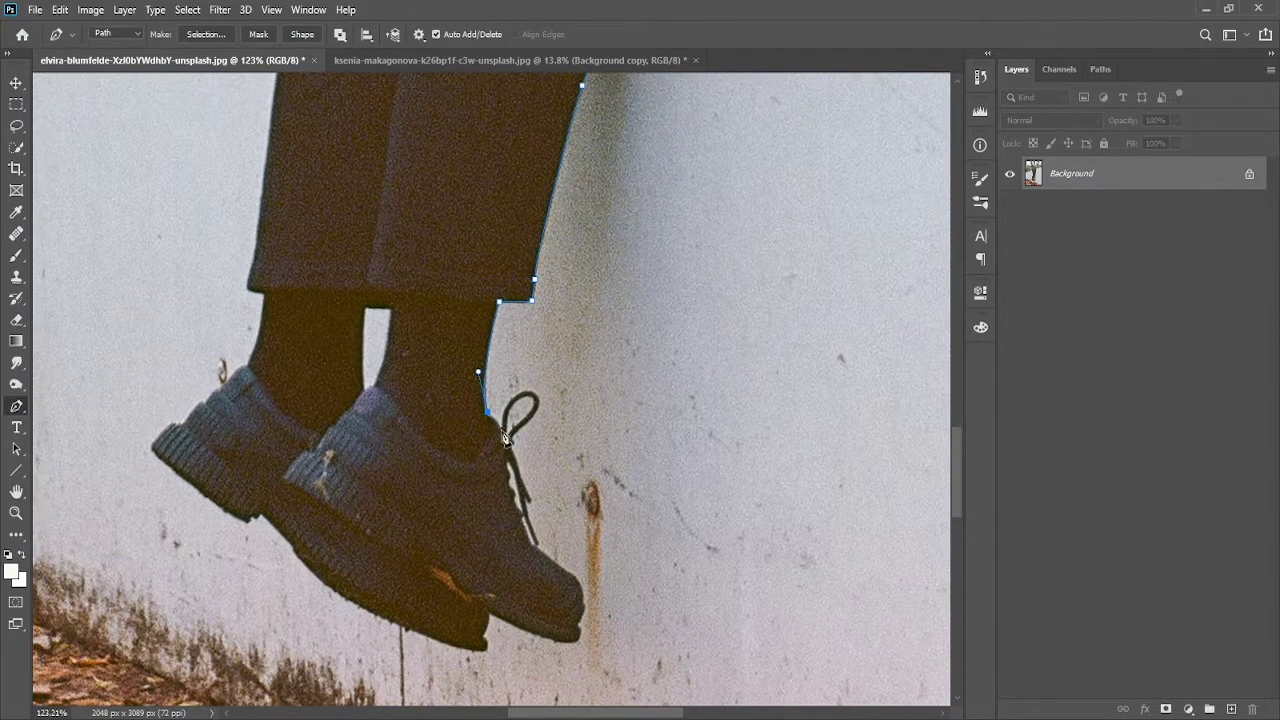
{"action": "left_click", "coordinate": [500, 427]}
{"action": "left_click", "coordinate": [506, 437]}
{"action": "left_click", "coordinate": [508, 466]}
{"action": "left_click", "coordinate": [512, 486]}
Trace the shoe's edge to its tip, make the tip a sharp corner, and add a curved point
{"action": "scroll", "coordinate": [514, 336], "scroll_direction": "up", "scroll_amount": 3}
{"action": "scroll", "coordinate": [554, 304], "scroll_direction": "down", "scroll_amount": 3}
{"action": "scroll", "coordinate": [560, 280], "scroll_direction": "down", "scroll_amount": 2}
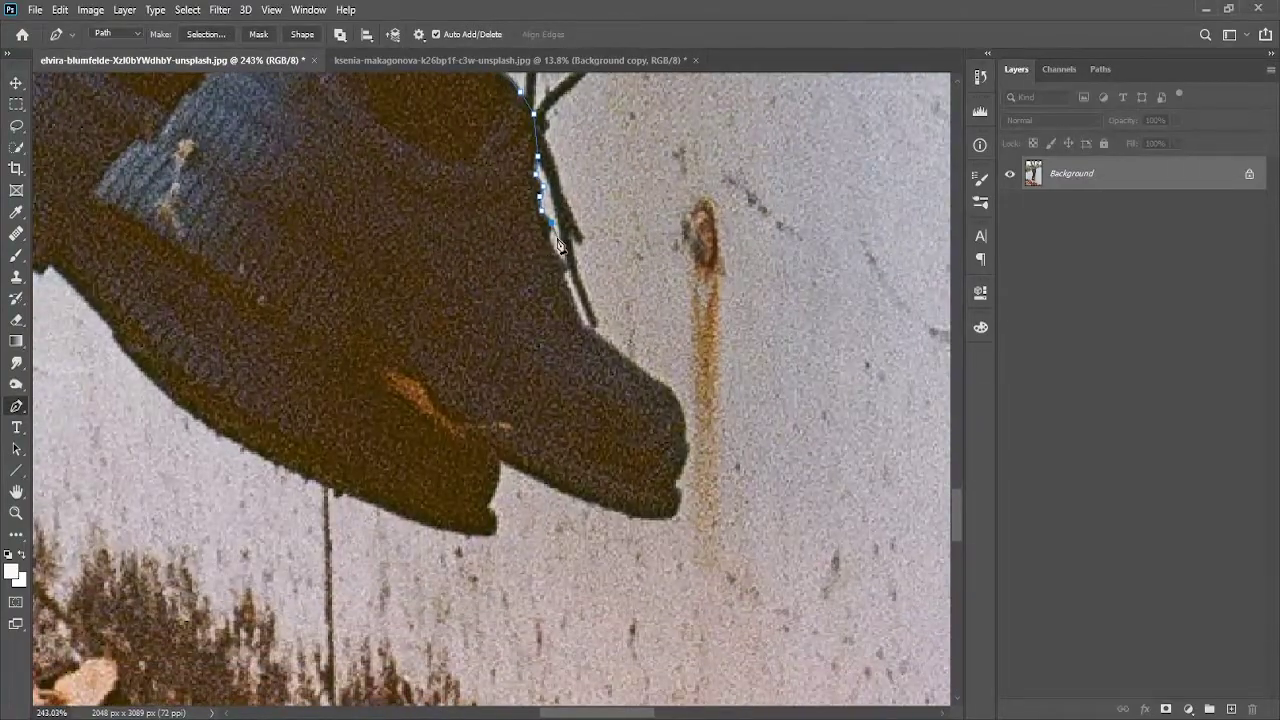
{"action": "left_click", "coordinate": [554, 246]}
{"action": "left_click", "coordinate": [584, 322]}
{"action": "scroll", "coordinate": [600, 340], "scroll_direction": "down", "scroll_amount": 1}
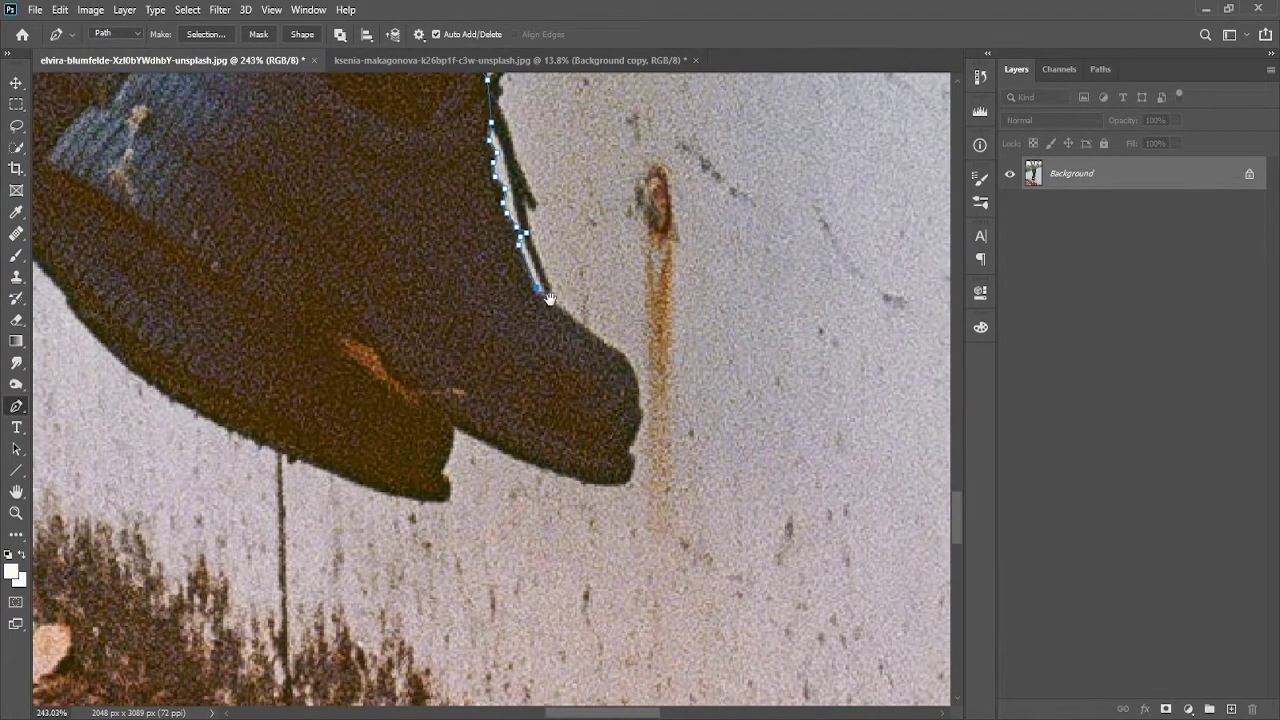
{"action": "left_click", "coordinate": [622, 352]}
{"action": "scroll", "coordinate": [630, 400], "scroll_direction": "down", "scroll_amount": 1}
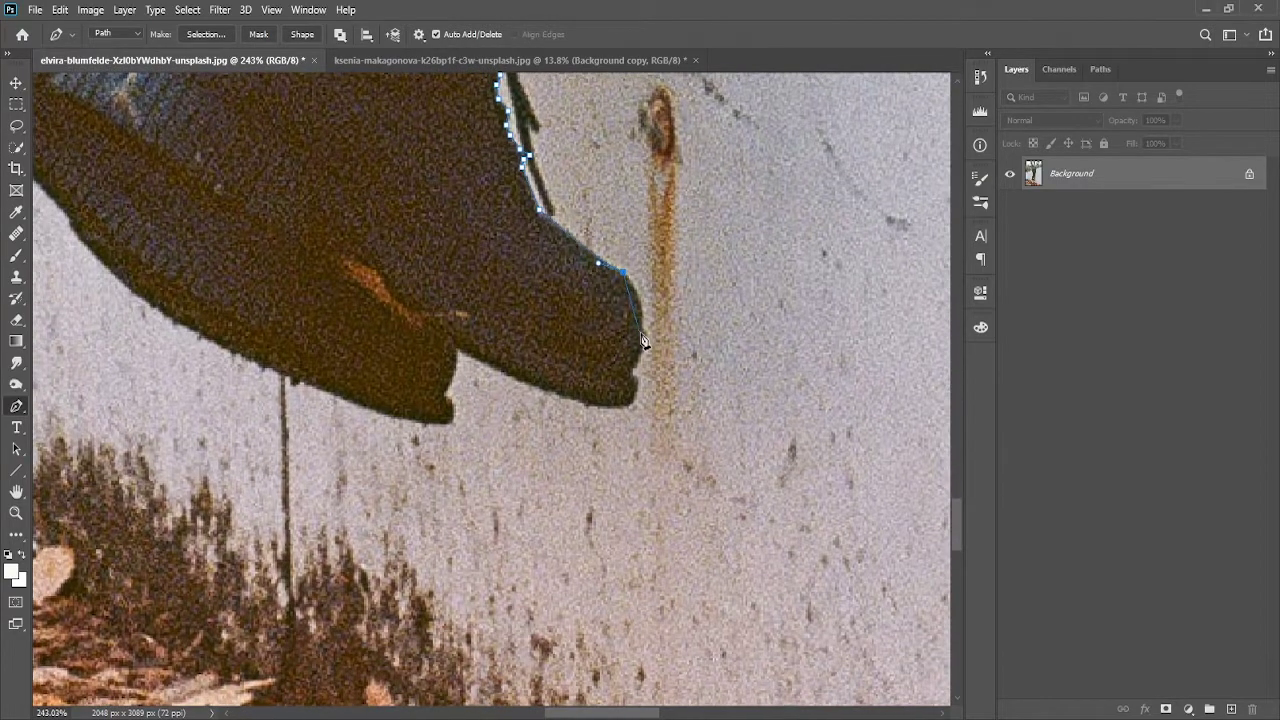
{"action": "mouse_move", "coordinate": [642, 328]}
{"action": "left_mouse_down"}
{"action": "mouse_move", "coordinate": [616, 393]}
{"action": "mouse_move", "coordinate": [648, 400]}
{"action": "mouse_move", "coordinate": [599, 412]}
{"action": "left_mouse_up"}
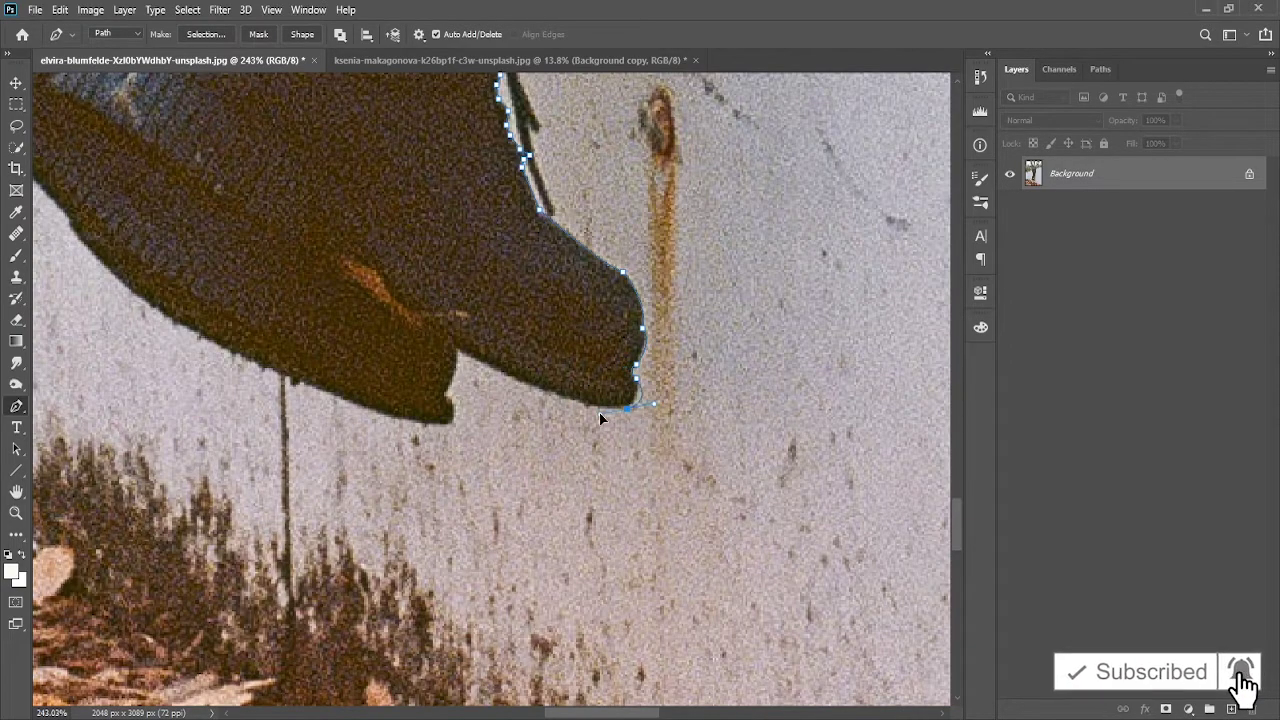
{"action": "left_click", "coordinate": [626, 409], "text": "alt"}
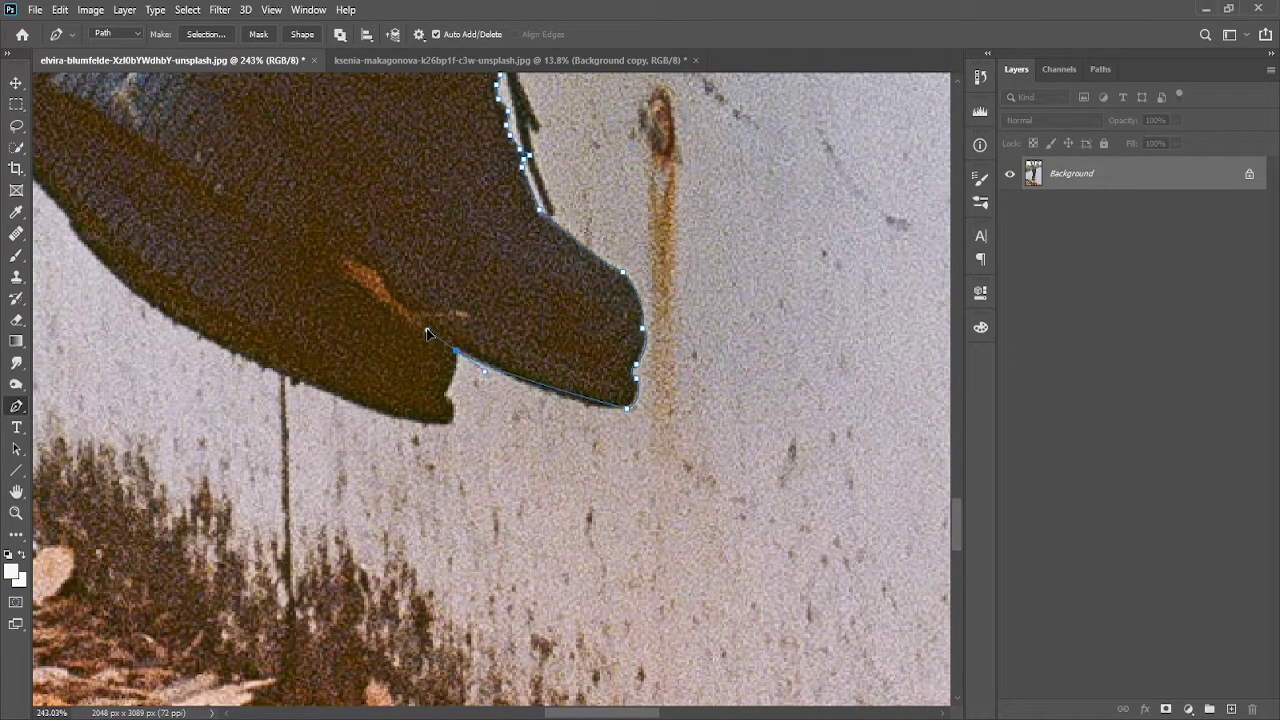
{"action": "left_click_drag", "start_coordinate": [457, 348], "coordinate": [407, 306]}
Trace Pen anchors along the first shoe's sole and outer edge
{"action": "mouse_move", "coordinate": [443, 397]}
{"action": "left_mouse_down"}
{"action": "mouse_move", "coordinate": [424, 418]}
{"action": "mouse_move", "coordinate": [505, 321]}
{"action": "mouse_move", "coordinate": [650, 371]}
{"action": "left_mouse_up"}
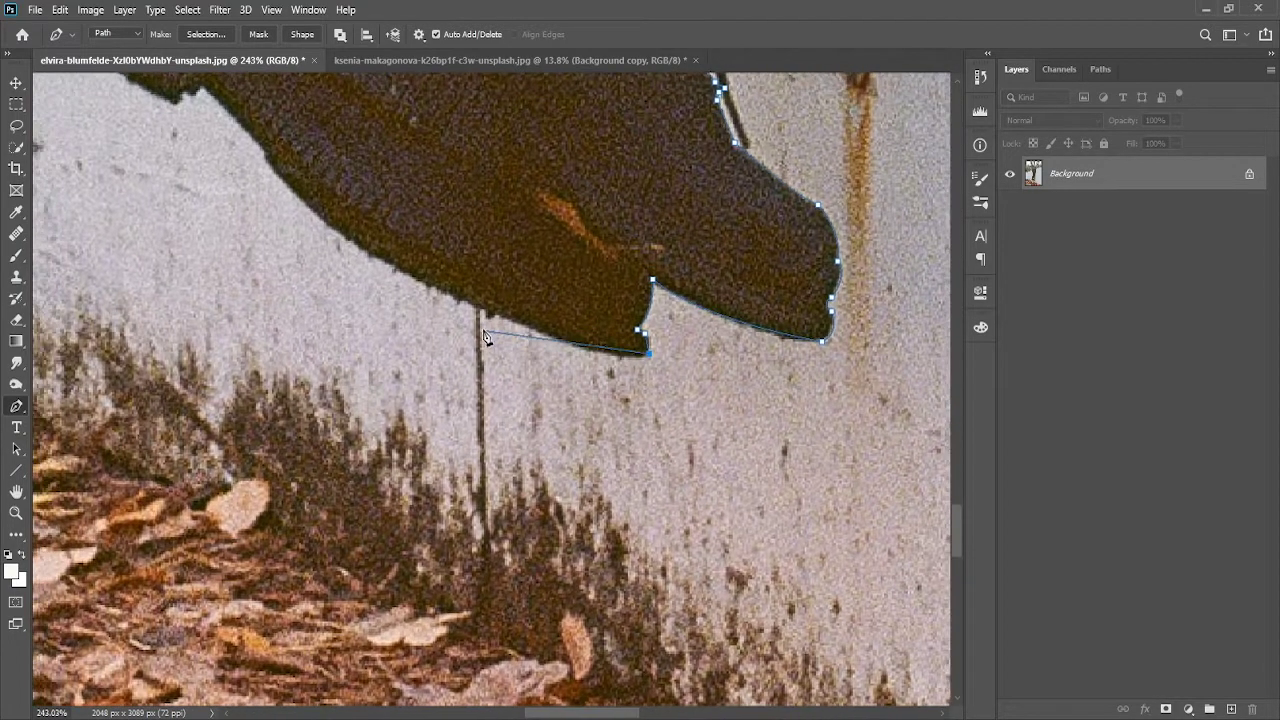
{"action": "left_click", "coordinate": [478, 312]}
{"action": "left_click_drag", "start_coordinate": [465, 302], "coordinate": [290, 227]}
{"action": "left_click_drag", "start_coordinate": [306, 174], "coordinate": [416, 392]}
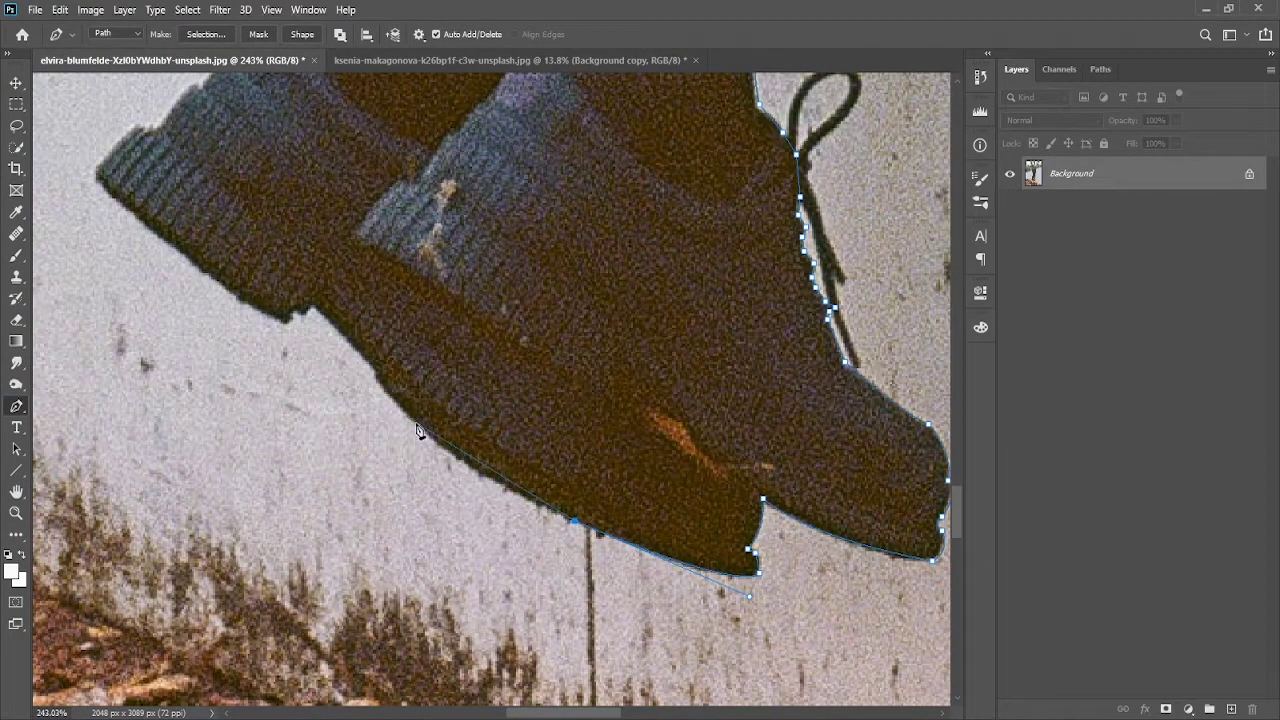
Carry the path around the second boot's sole, a sharp heel corner and up its back
{"action": "left_click", "coordinate": [413, 425]}
{"action": "mouse_move", "coordinate": [396, 400]}
{"action": "left_mouse_down"}
{"action": "mouse_move", "coordinate": [356, 358]}
{"action": "mouse_move", "coordinate": [417, 440]}
{"action": "left_mouse_up"}
{"action": "left_click", "coordinate": [410, 427]}
{"action": "mouse_move", "coordinate": [345, 358]}
{"action": "left_mouse_down"}
{"action": "mouse_move", "coordinate": [375, 386]}
{"action": "mouse_move", "coordinate": [414, 372]}
{"action": "mouse_move", "coordinate": [460, 505]}
{"action": "left_mouse_up"}
{"action": "left_click", "coordinate": [397, 370]}
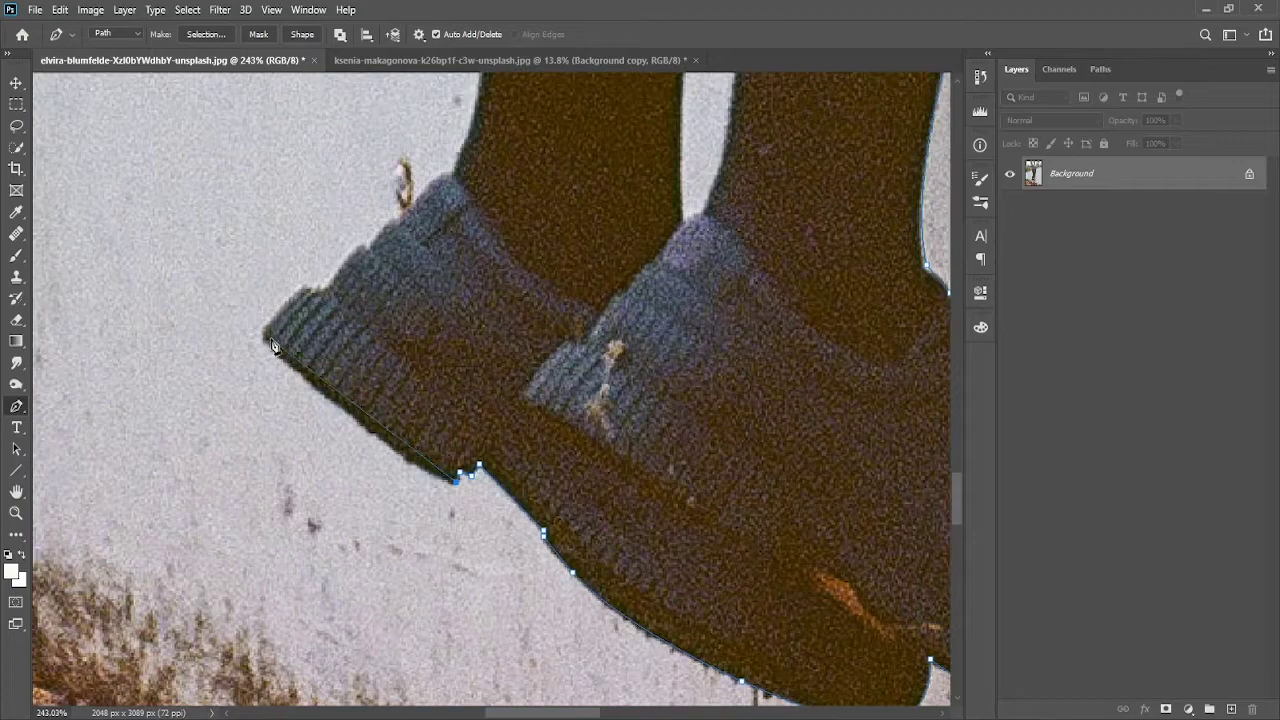
{"action": "left_click_drag", "start_coordinate": [266, 337], "coordinate": [194, 246]}
{"action": "left_click", "coordinate": [266, 337], "text": "alt"}
{"action": "mouse_move", "coordinate": [308, 287]}
{"action": "left_mouse_down"}
{"action": "mouse_move", "coordinate": [385, 242]}
{"action": "mouse_move", "coordinate": [343, 372]}
{"action": "mouse_move", "coordinate": [391, 330]}
{"action": "left_mouse_up"}
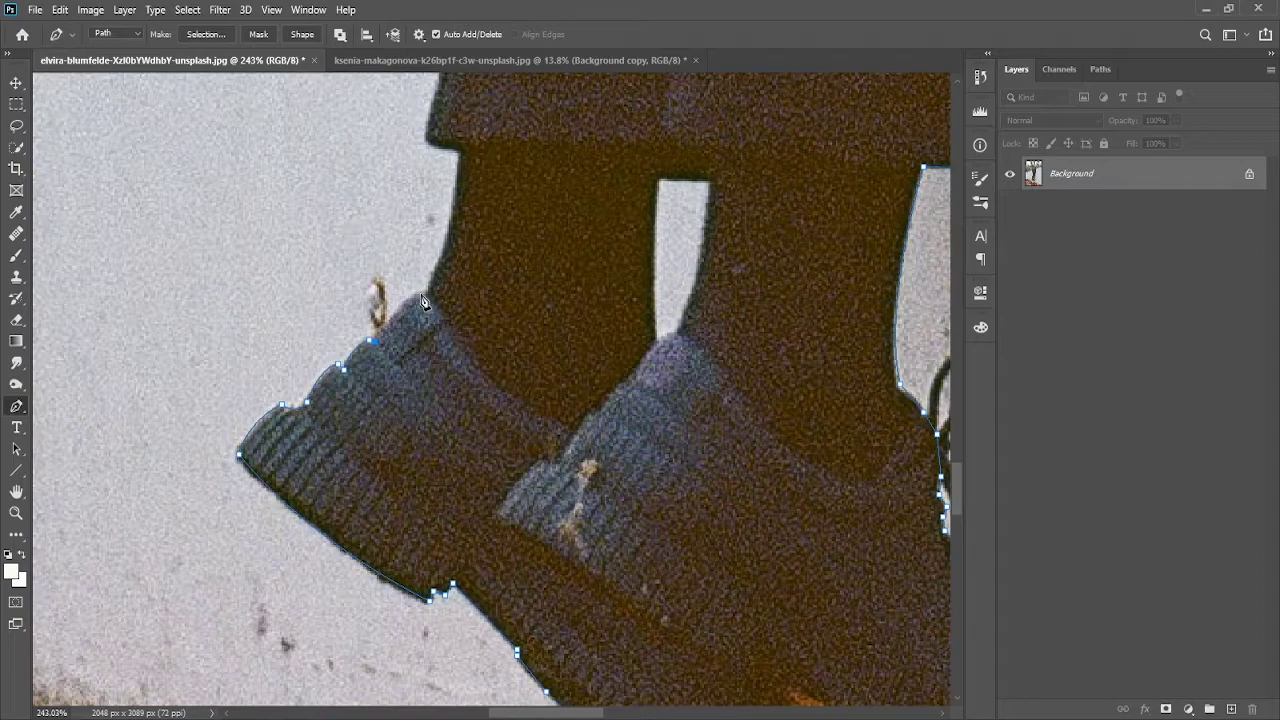
{"action": "scroll", "coordinate": [443, 293], "scroll_direction": "up", "scroll_amount": 3}
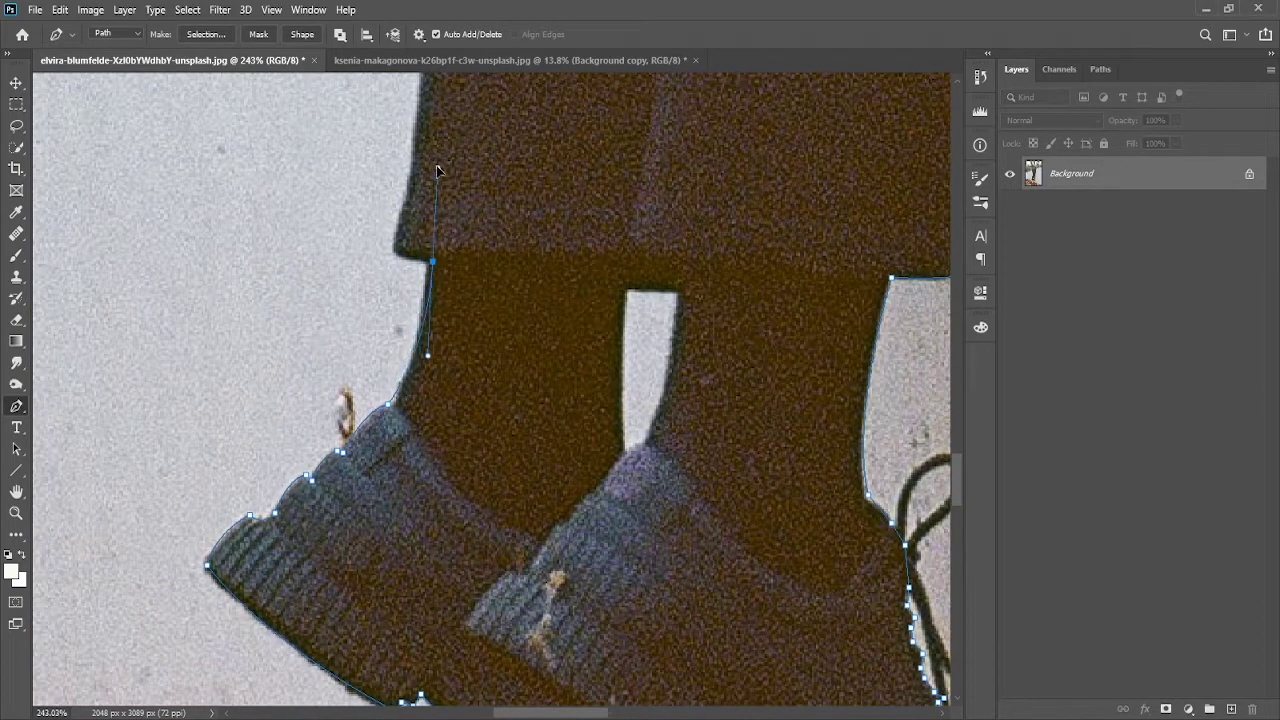
Reshape the path's curve at the ankle point
{"action": "left_click_drag", "start_coordinate": [437, 170], "coordinate": [454, 133]}
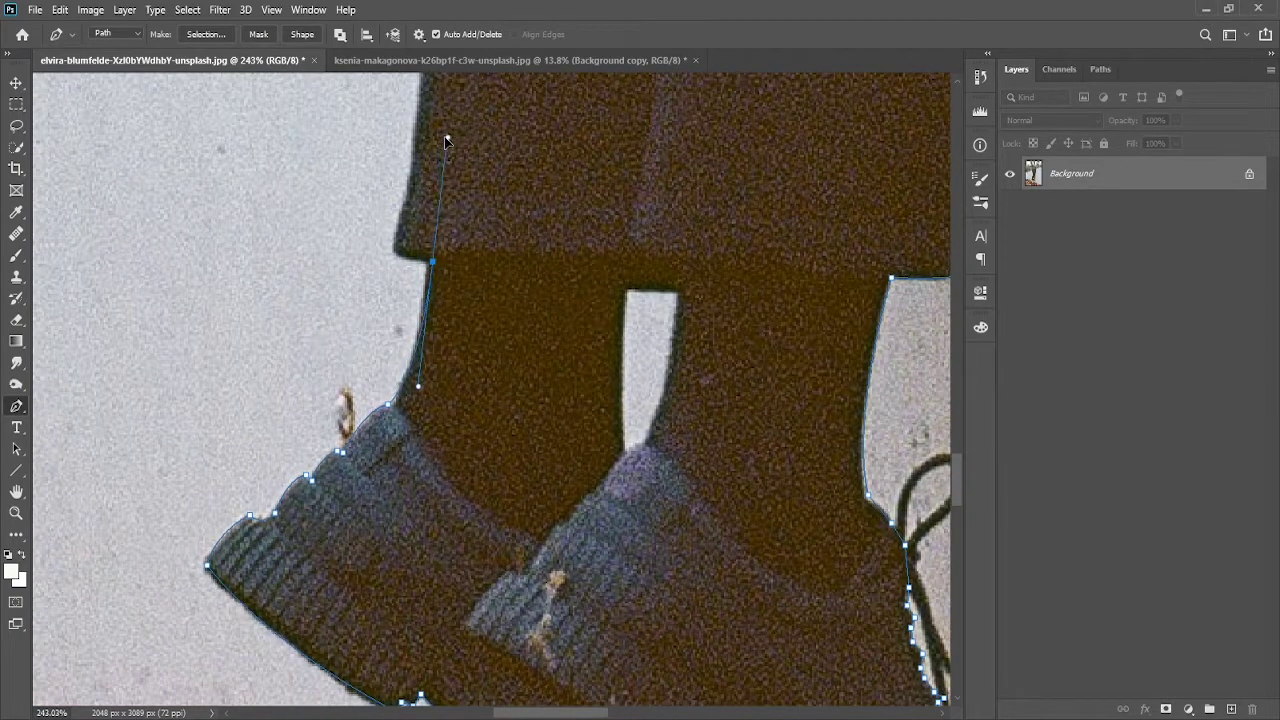
{"action": "left_click", "coordinate": [431, 271], "text": "ctrl"}
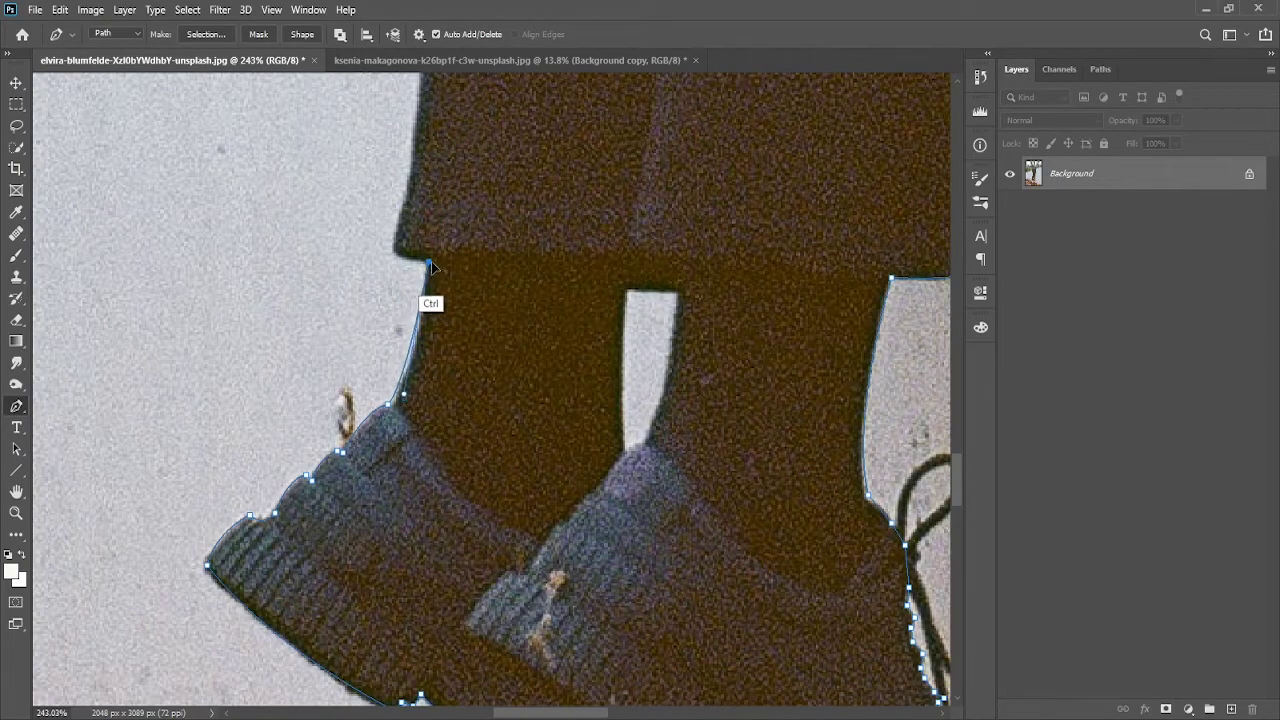
{"action": "scroll", "coordinate": [450, 300], "scroll_direction": "up", "scroll_amount": 3}
{"action": "scroll", "coordinate": [420, 400], "scroll_direction": "up", "scroll_amount": 4}
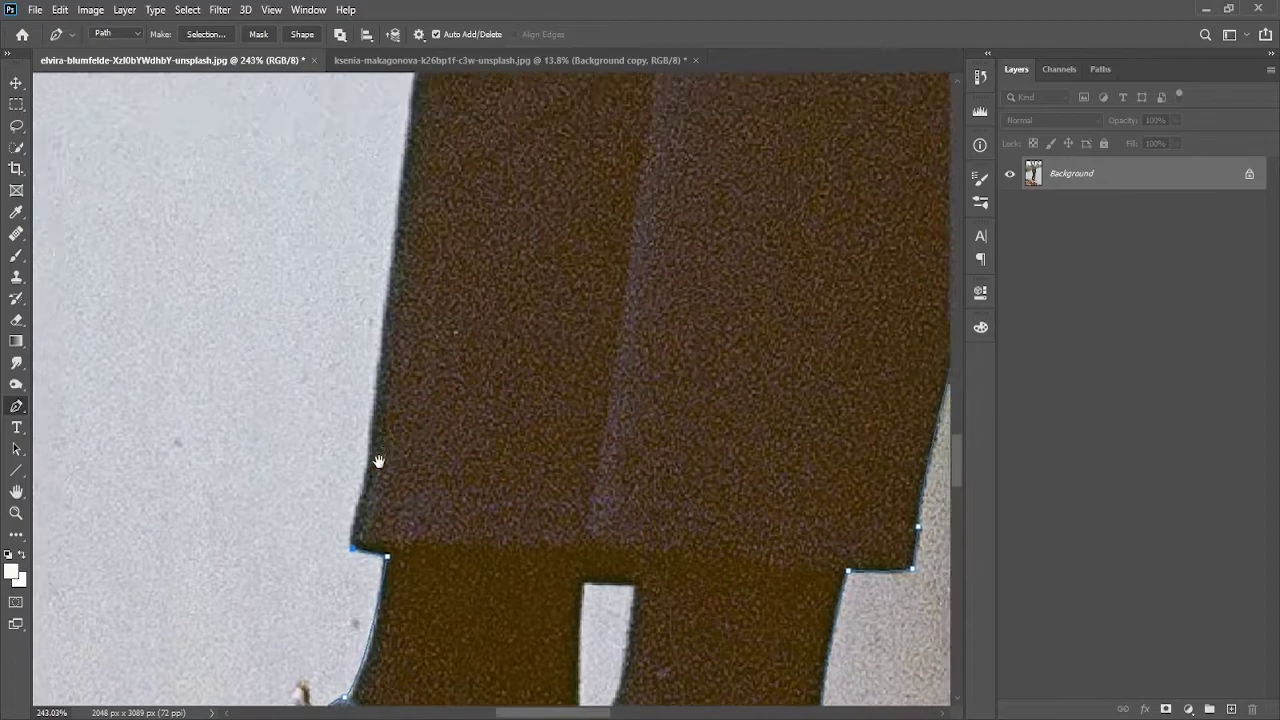
{"action": "scroll", "coordinate": [370, 480], "scroll_direction": "up", "scroll_amount": 1}
{"action": "scroll", "coordinate": [370, 400], "scroll_direction": "up", "scroll_amount": 3}
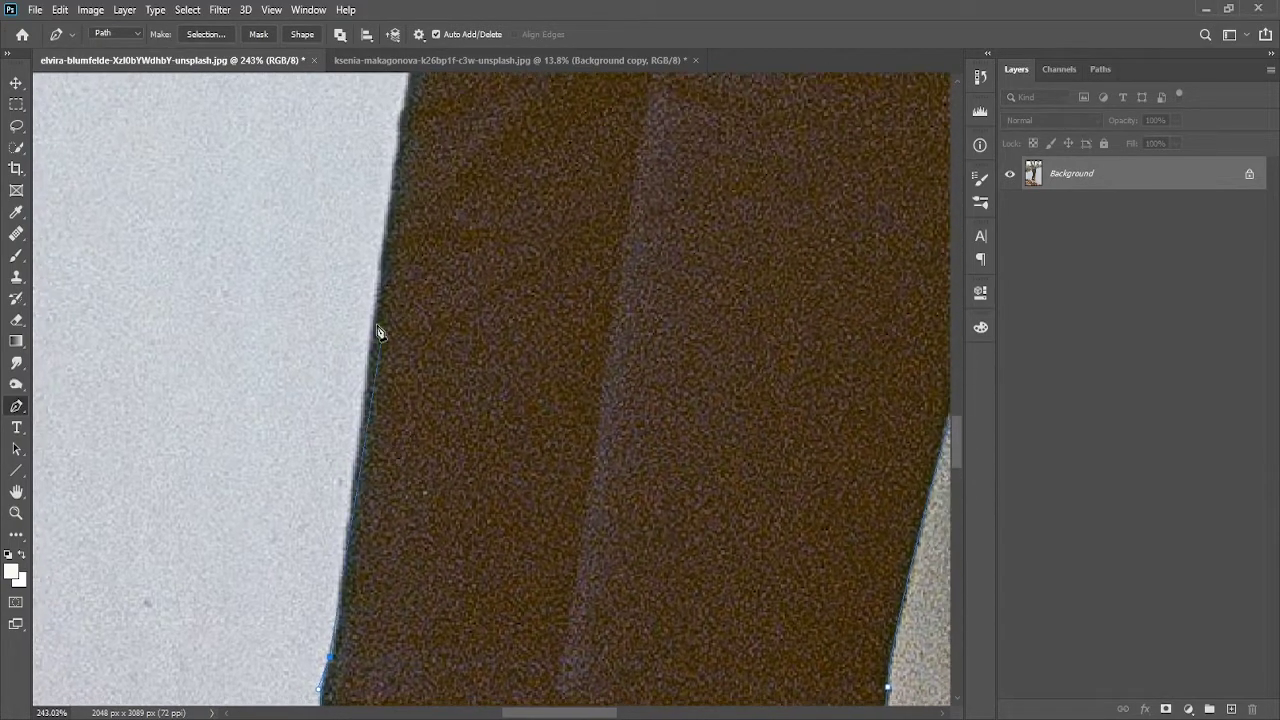
{"action": "scroll", "coordinate": [395, 300], "scroll_direction": "up", "scroll_amount": 1}
{"action": "scroll", "coordinate": [380, 335], "scroll_direction": "up", "scroll_amount": 1}
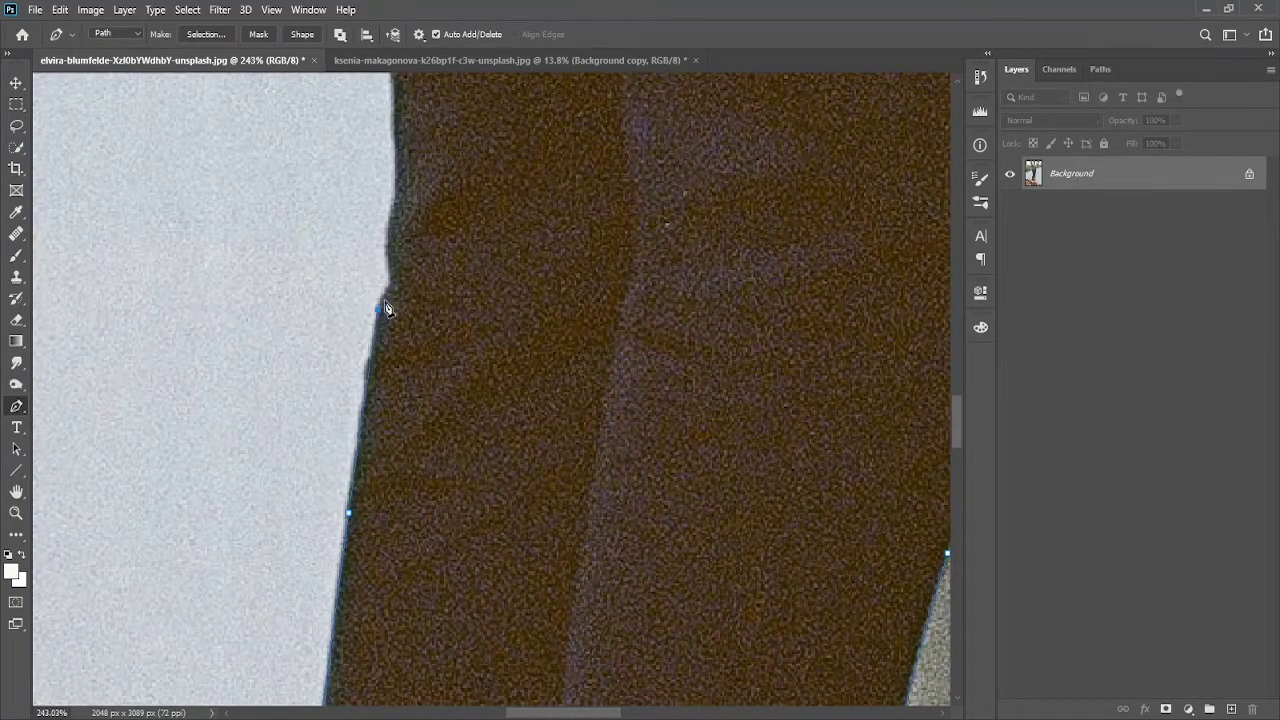
{"action": "scroll", "coordinate": [400, 320], "scroll_direction": "up", "scroll_amount": 2}
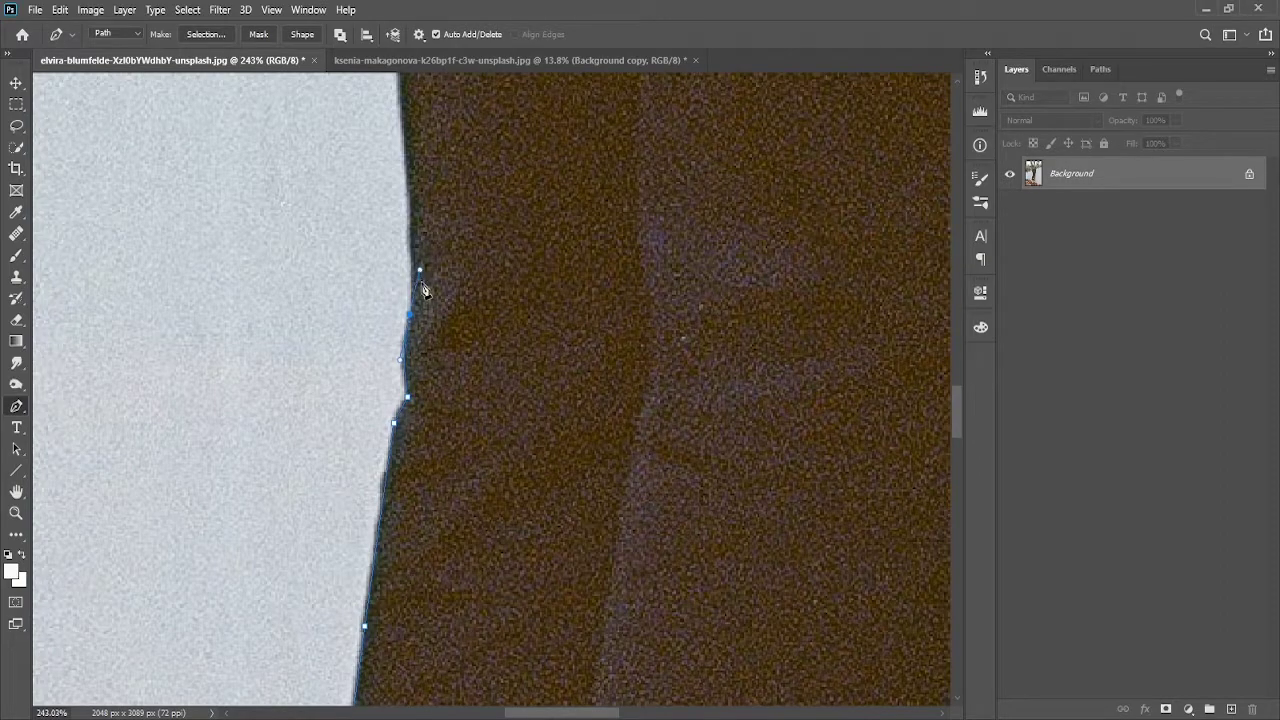
{"action": "scroll", "coordinate": [423, 290], "scroll_direction": "up", "scroll_amount": 3}
{"action": "scroll", "coordinate": [416, 320], "scroll_direction": "up", "scroll_amount": 3}
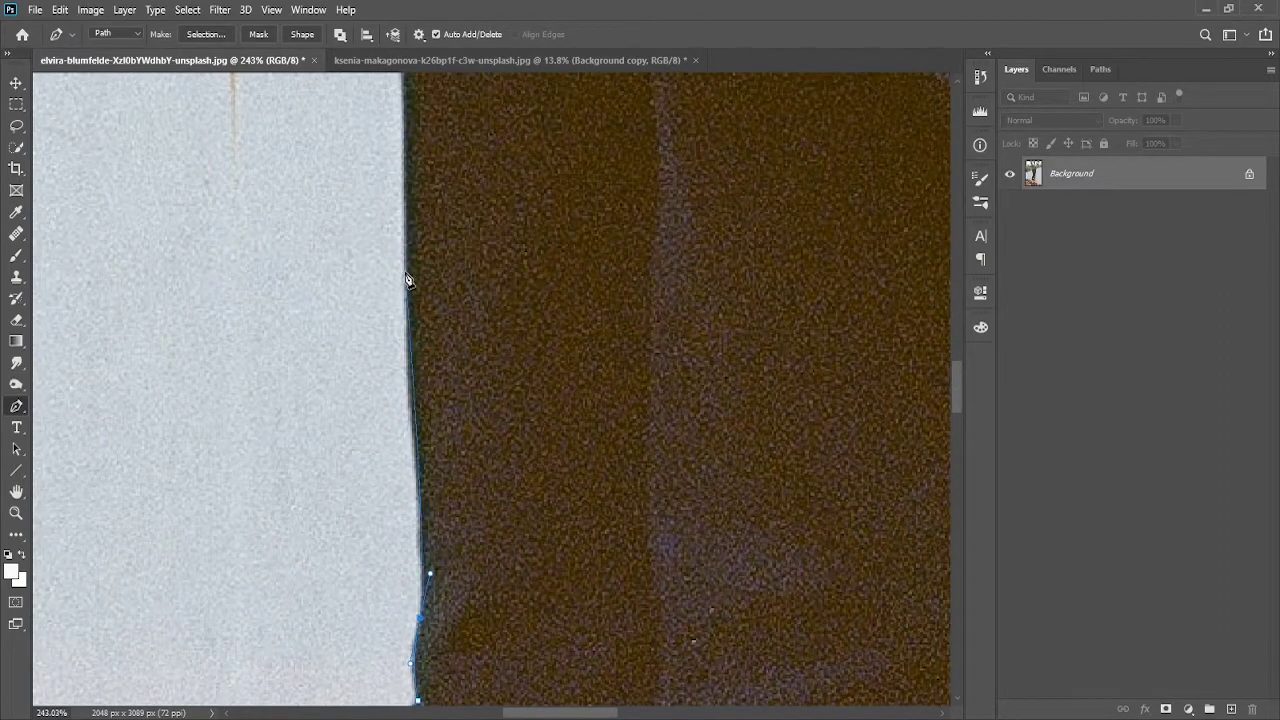
{"action": "scroll", "coordinate": [410, 290], "scroll_direction": "up", "scroll_amount": 3}
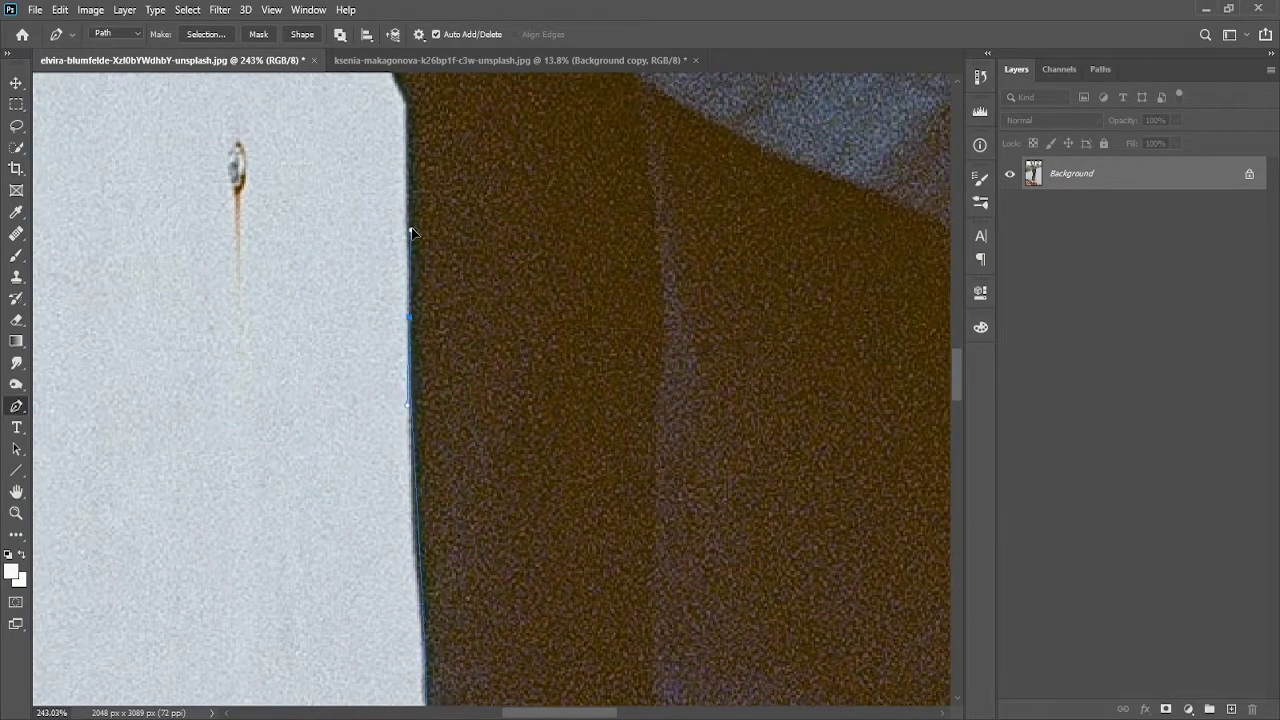
Add anchors up the trouser edge to a sharp corner at the jacket hem
{"action": "left_click_drag", "start_coordinate": [412, 376], "coordinate": [419, 284]}
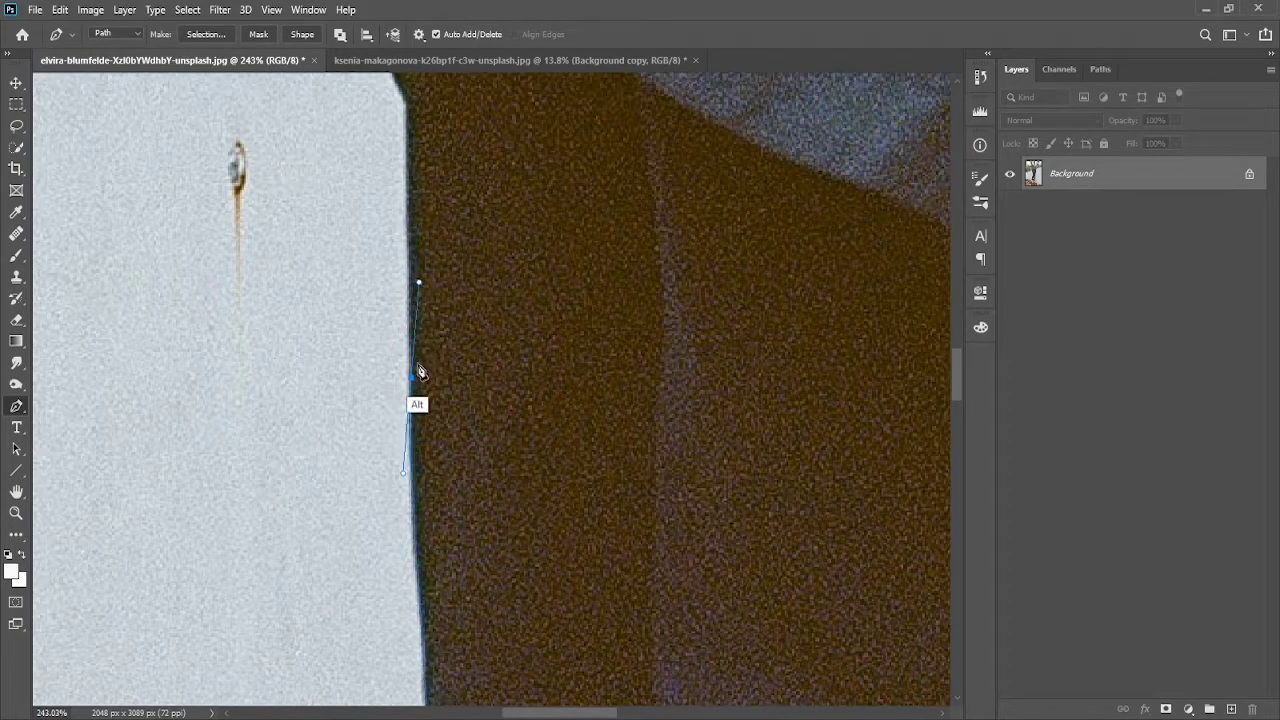
{"action": "scroll", "coordinate": [437, 294], "scroll_direction": "up", "scroll_amount": 2}
{"action": "left_click", "coordinate": [428, 228]}
{"action": "scroll", "coordinate": [430, 340], "scroll_direction": "up", "scroll_amount": 5}
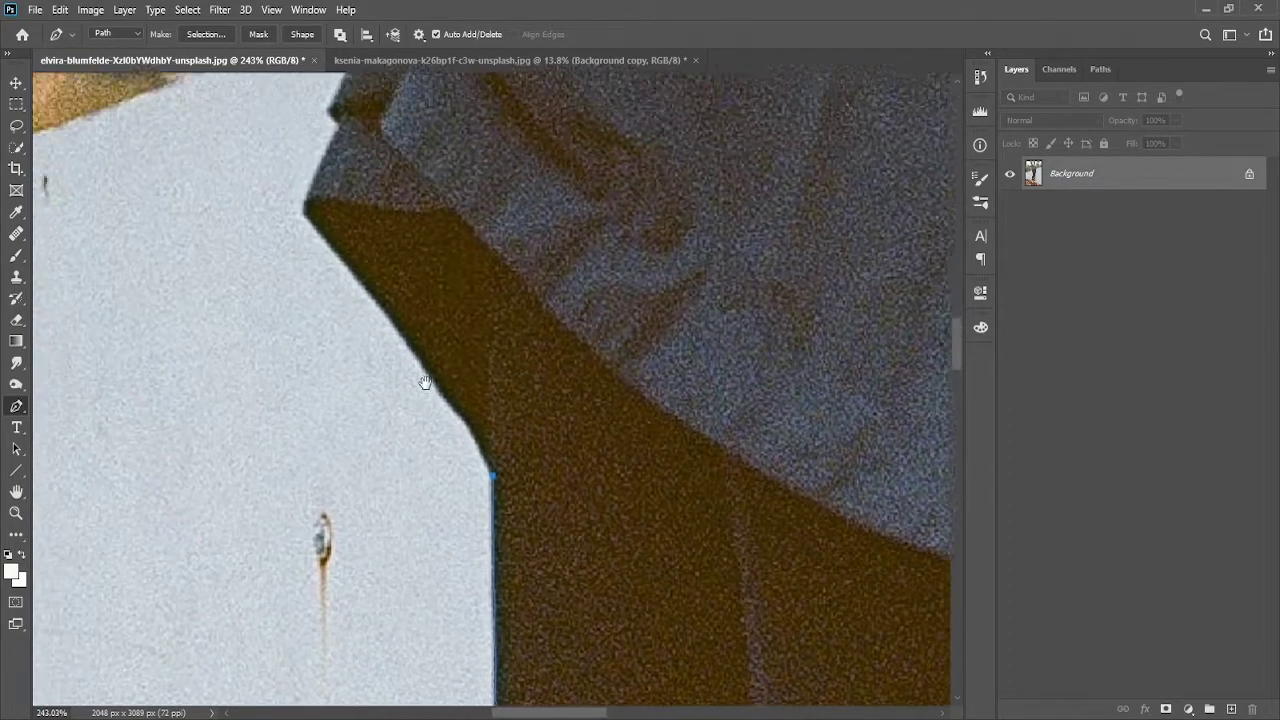
{"action": "scroll", "coordinate": [425, 383], "scroll_direction": "up", "scroll_amount": 1}
{"action": "mouse_move", "coordinate": [307, 231]}
{"action": "left_mouse_down"}
{"action": "mouse_move", "coordinate": [265, 209]}
{"action": "mouse_move", "coordinate": [203, 125]}
{"action": "left_mouse_up"}
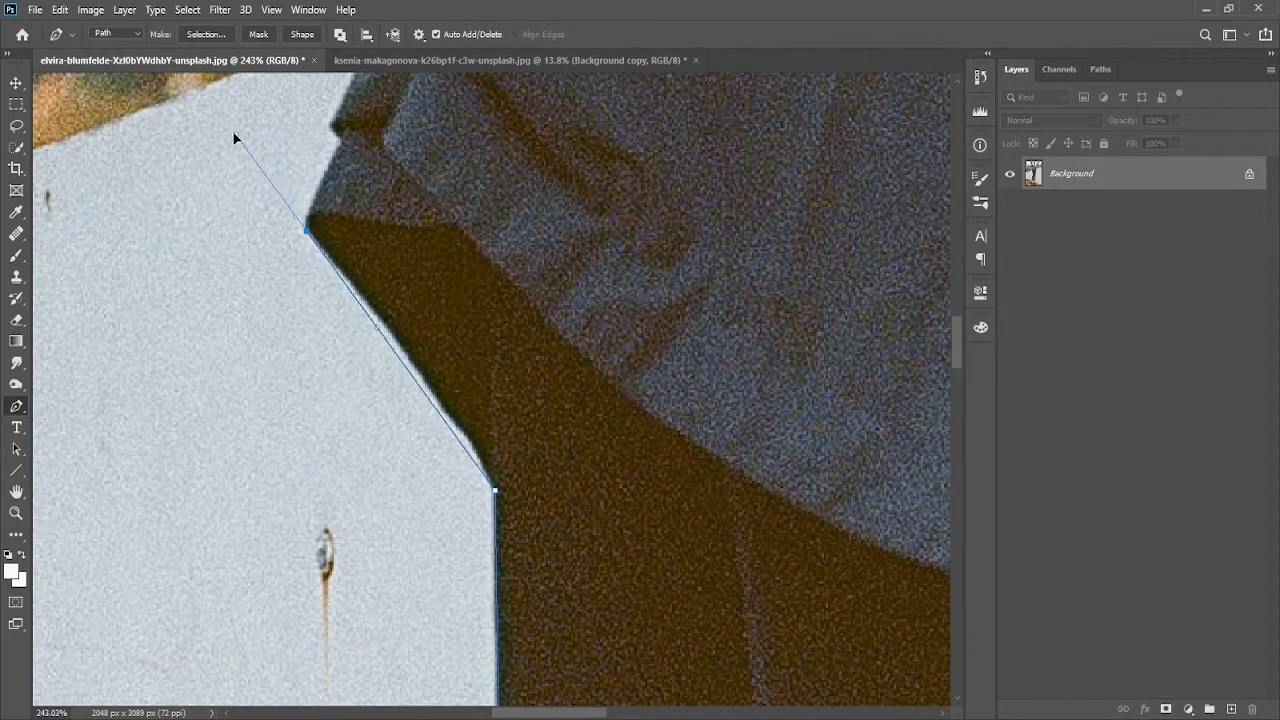
{"action": "left_click", "coordinate": [307, 232], "text": "alt"}
{"action": "scroll", "coordinate": [315, 260], "scroll_direction": "up", "scroll_amount": 4}
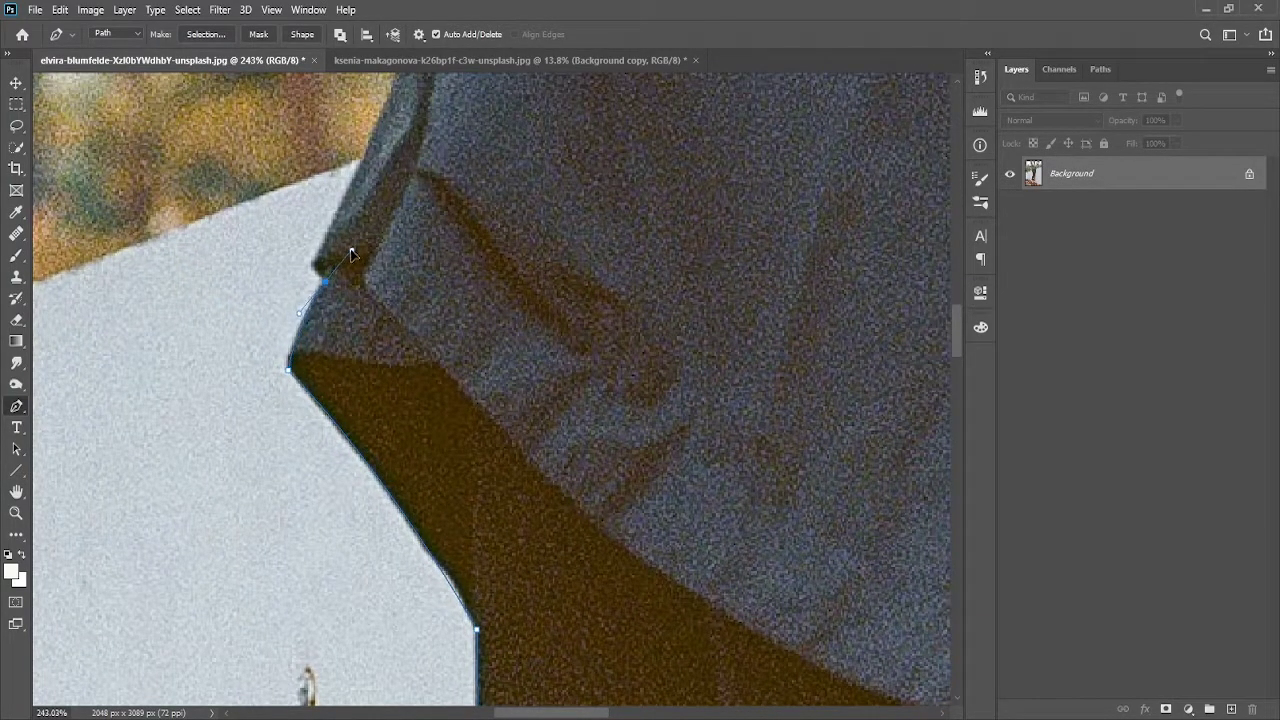
{"action": "scroll", "coordinate": [350, 300], "scroll_direction": "up", "scroll_amount": 3}
Trace curved anchors along the jacket edge to its shoulder, undoing one misplaced point
{"action": "left_click_drag", "start_coordinate": [348, 305], "coordinate": [318, 413]}
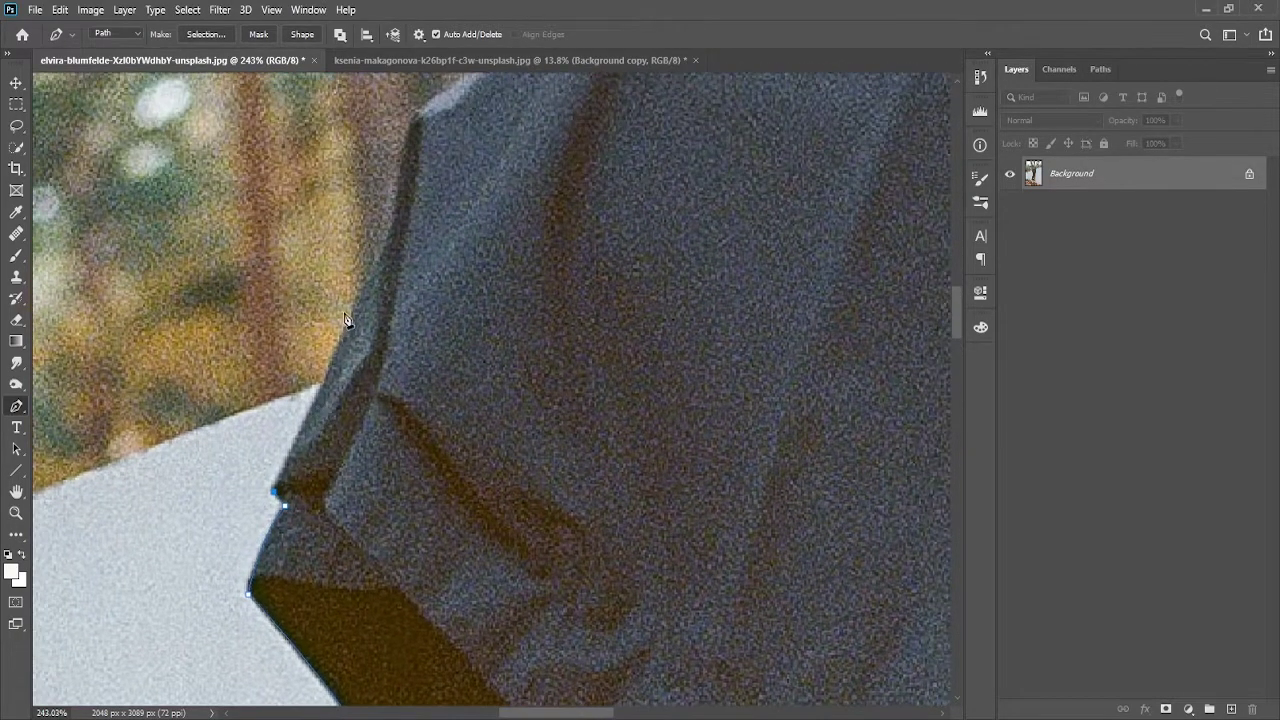
{"action": "left_click_drag", "start_coordinate": [356, 304], "coordinate": [368, 273]}
{"action": "scroll", "coordinate": [368, 273], "scroll_direction": "up", "scroll_amount": 3}
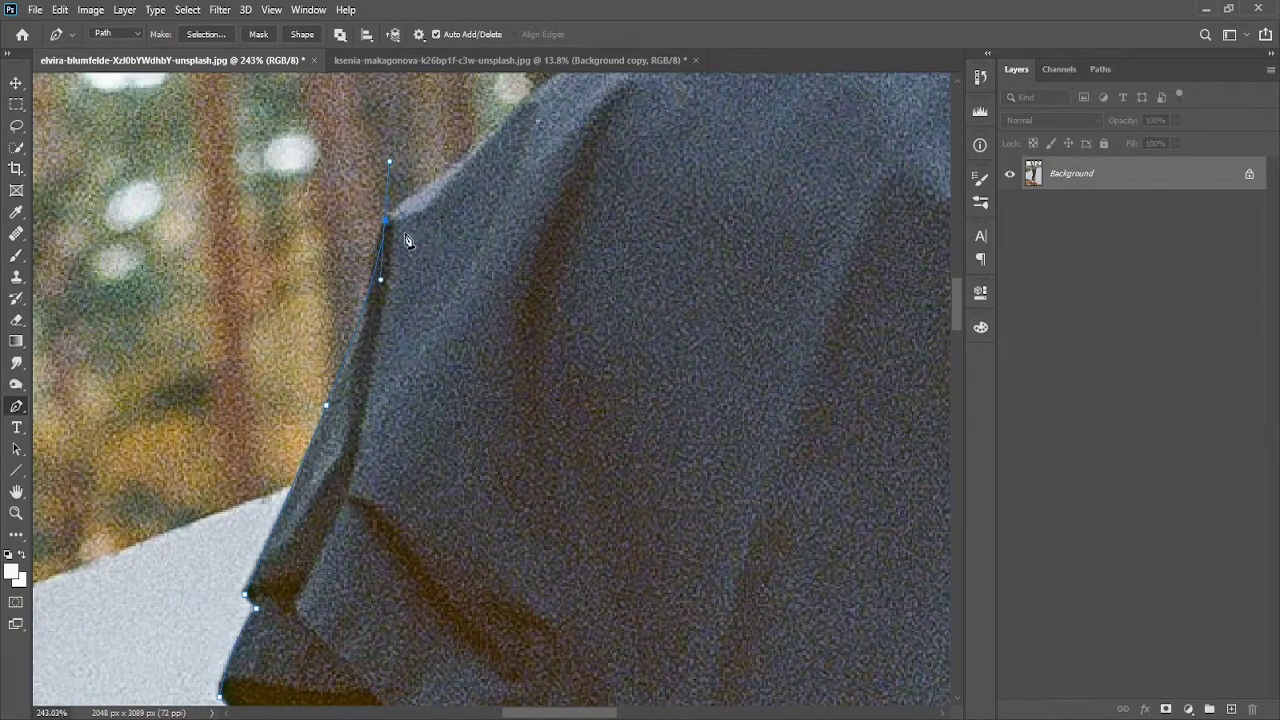
{"action": "scroll", "coordinate": [423, 240], "scroll_direction": "up", "scroll_amount": 4}
{"action": "scroll", "coordinate": [423, 240], "scroll_direction": "right", "scroll_amount": 2}
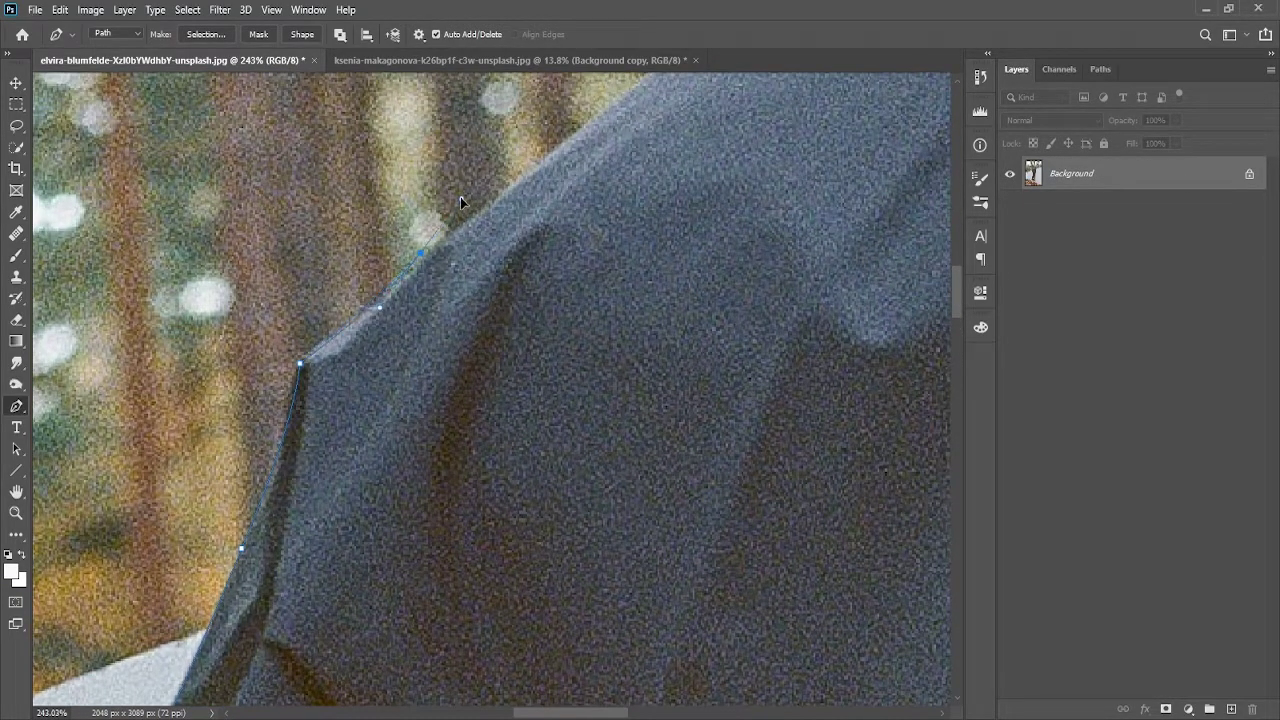
{"action": "scroll", "coordinate": [460, 197], "scroll_direction": "up", "scroll_amount": 4}
{"action": "scroll", "coordinate": [460, 197], "scroll_direction": "right", "scroll_amount": 3}
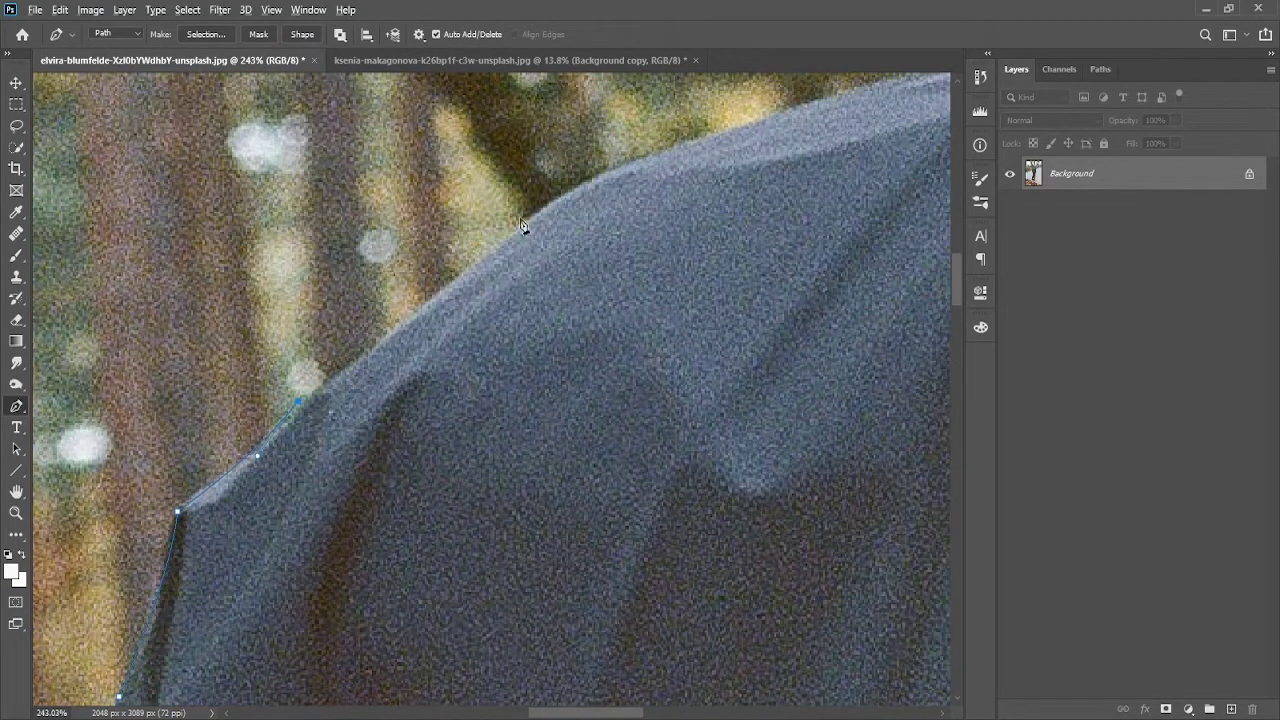
{"action": "left_click_drag", "start_coordinate": [529, 210], "coordinate": [576, 188]}
{"action": "key", "text": "ctrl+z"}
Run the path along the jacket's top edge to where it meets the wall
{"action": "mouse_move", "coordinate": [578, 220]}
{"action": "left_mouse_down"}
{"action": "mouse_move", "coordinate": [646, 210]}
{"action": "mouse_move", "coordinate": [397, 337]}
{"action": "left_mouse_up"}
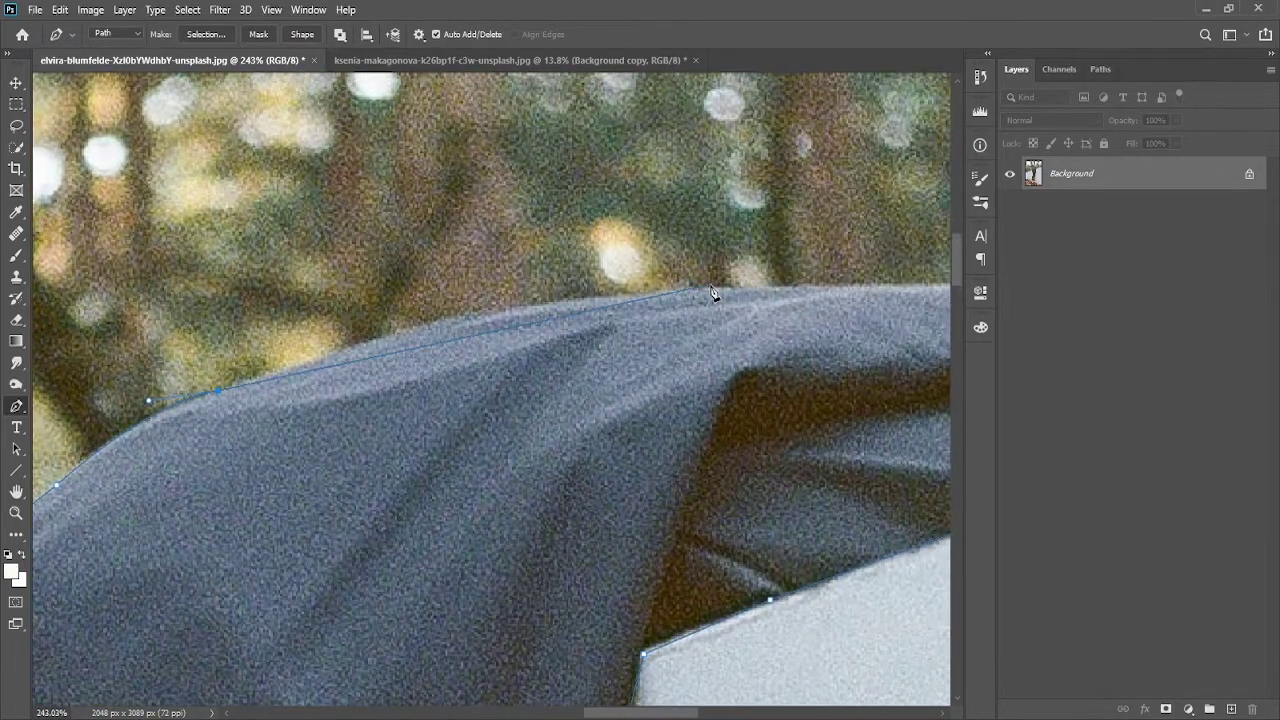
{"action": "mouse_move", "coordinate": [714, 291]}
{"action": "left_mouse_down"}
{"action": "mouse_move", "coordinate": [843, 305]}
{"action": "mouse_move", "coordinate": [916, 288]}
{"action": "left_mouse_up"}
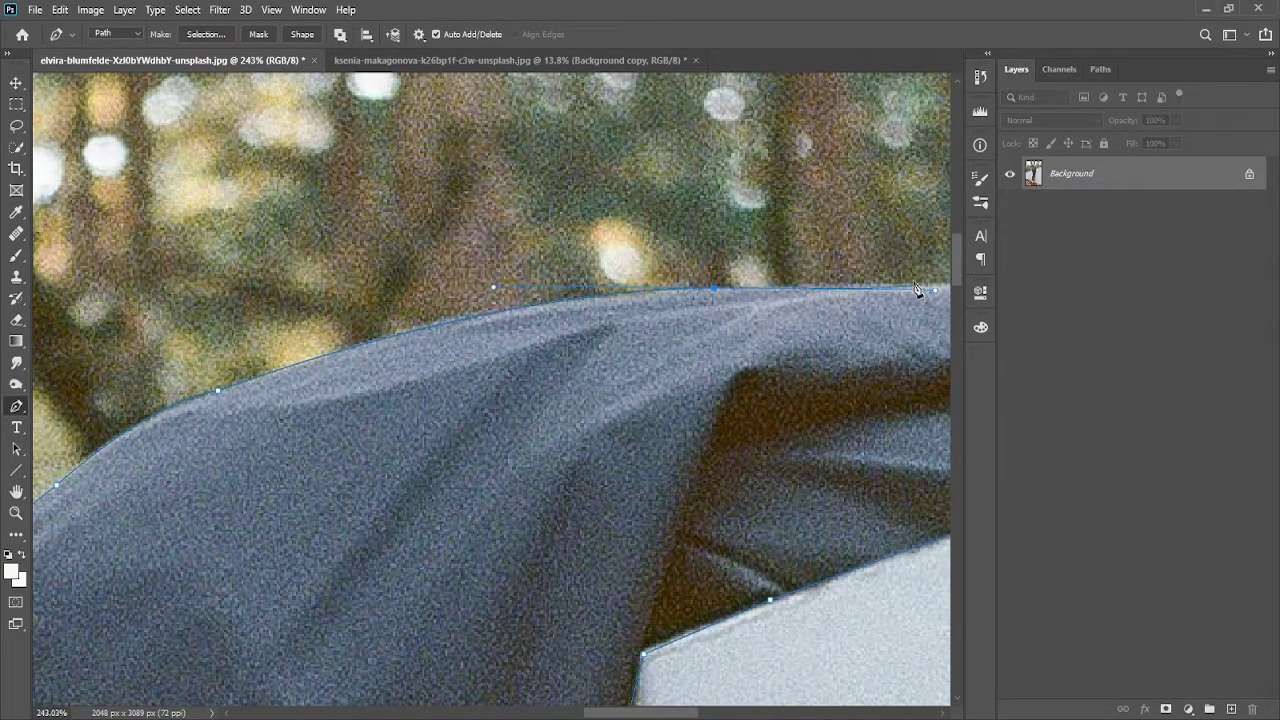
{"action": "left_click_drag", "start_coordinate": [712, 328], "coordinate": [436, 346]}
{"action": "mouse_move", "coordinate": [765, 313]}
{"action": "left_mouse_down"}
{"action": "mouse_move", "coordinate": [835, 342]}
{"action": "mouse_move", "coordinate": [766, 357]}
{"action": "mouse_move", "coordinate": [612, 249]}
{"action": "left_mouse_up"}
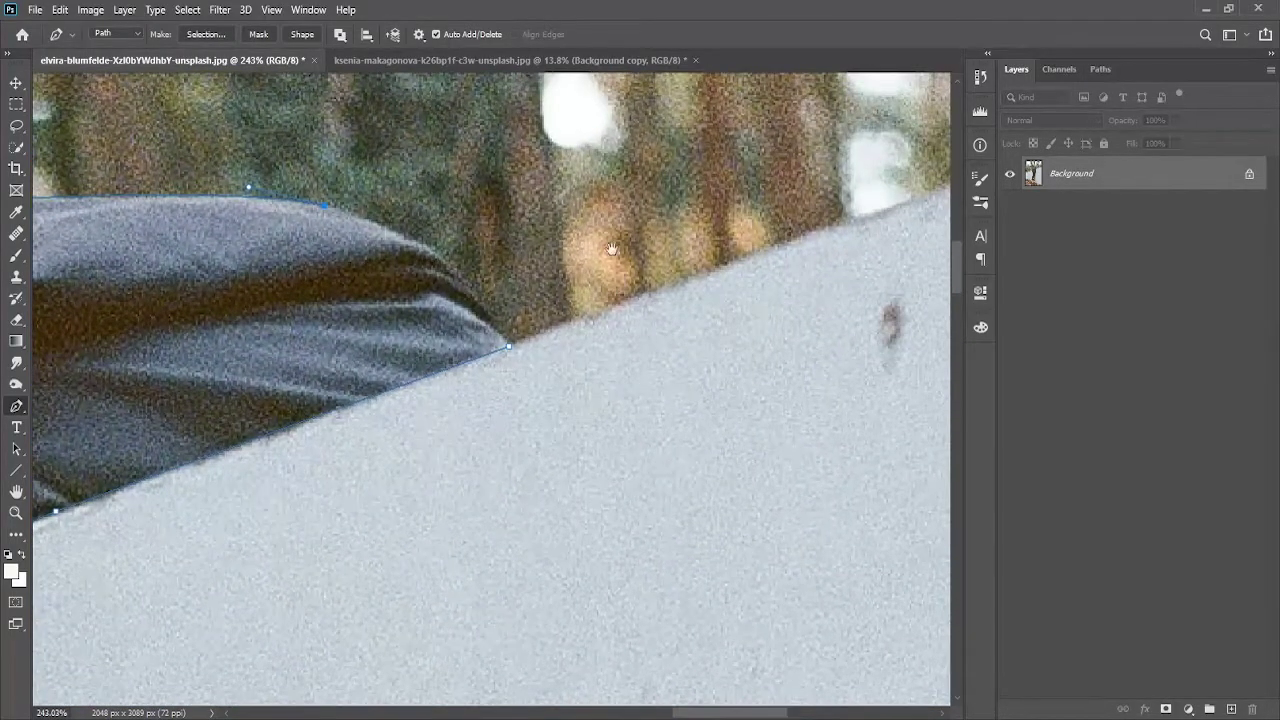
{"action": "left_click_drag", "start_coordinate": [414, 236], "coordinate": [438, 256]}
Turn the path into a 0.5-pixel feathered selection and copy the figure to Layer 1
{"action": "right_click", "coordinate": [338, 376]}
{"action": "left_click", "coordinate": [390, 88]}
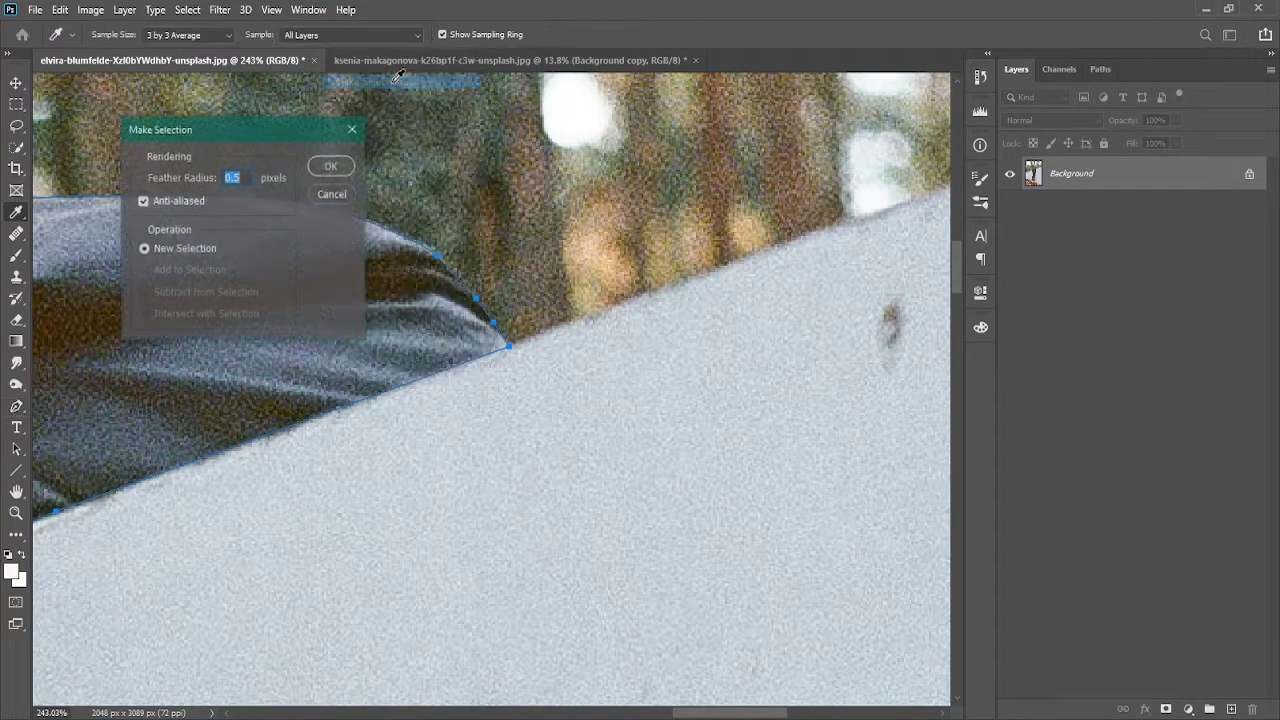
{"action": "key", "text": "Return"}
{"action": "key", "text": "ctrl+0"}
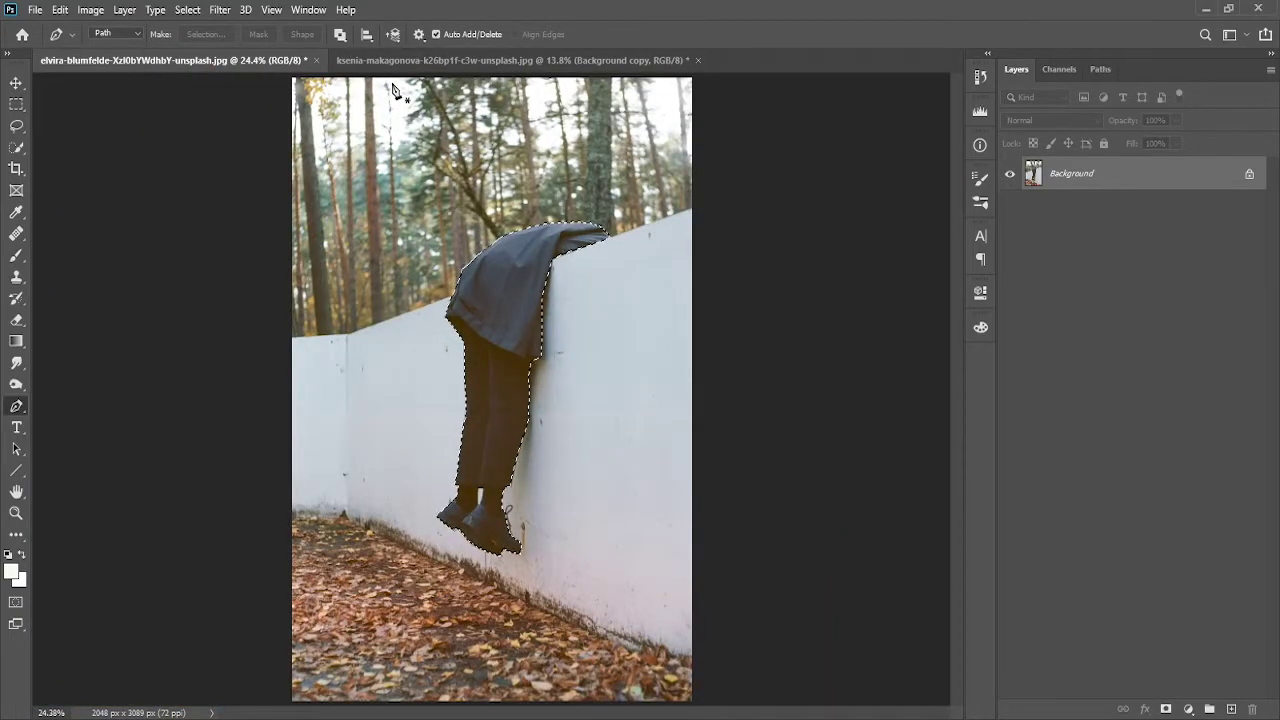
{"action": "key", "text": "ctrl+j"}
Add a new Layer 2 below the figure and fill it with black
{"action": "left_click", "coordinate": [1231, 709], "text": "ctrl"}
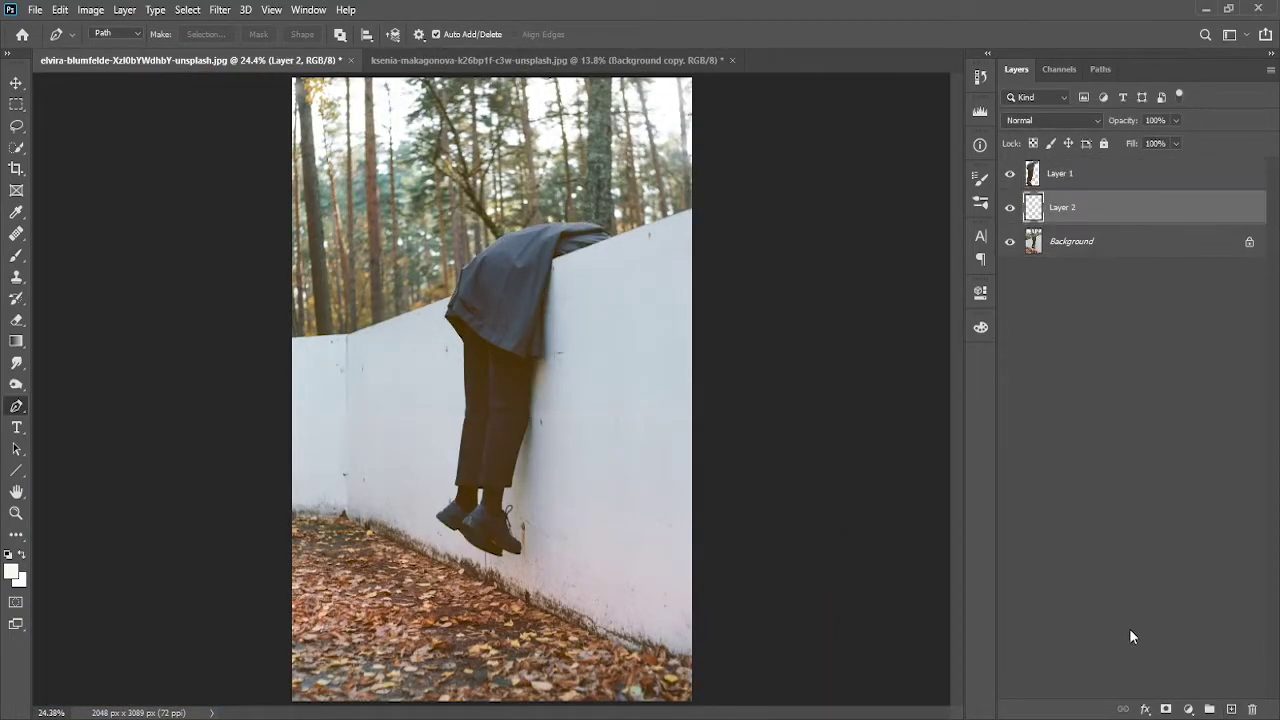
{"action": "key", "text": "d"}
{"action": "key", "text": "alt+BackSpace"}
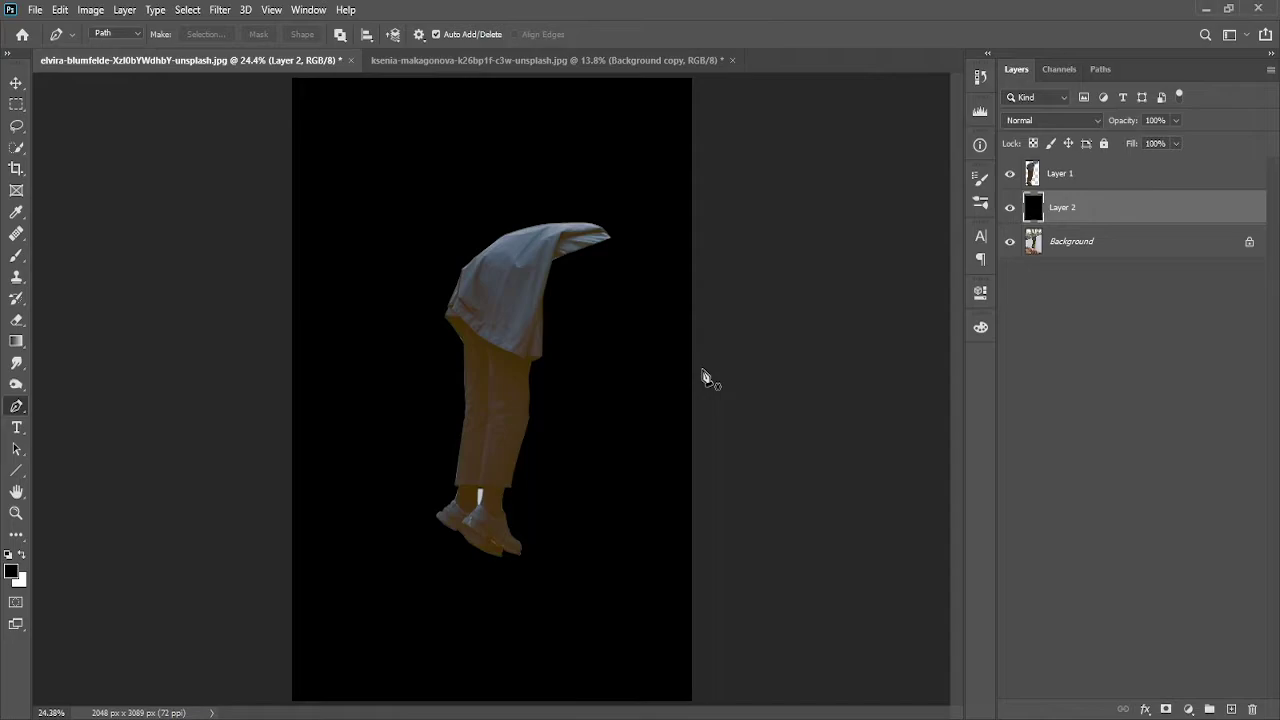
{"action": "key", "text": "ctrl+BackSpace"}
{"action": "key", "text": "alt+BackSpace"}
Erase the white gap between the legs on Layer 1
{"action": "key", "text": "b"}
{"action": "scroll", "coordinate": [529, 457], "scroll_direction": "up", "scroll_amount": 5}
{"action": "left_click_drag", "start_coordinate": [529, 457], "coordinate": [524, 294]}
{"action": "key", "text": "e"}
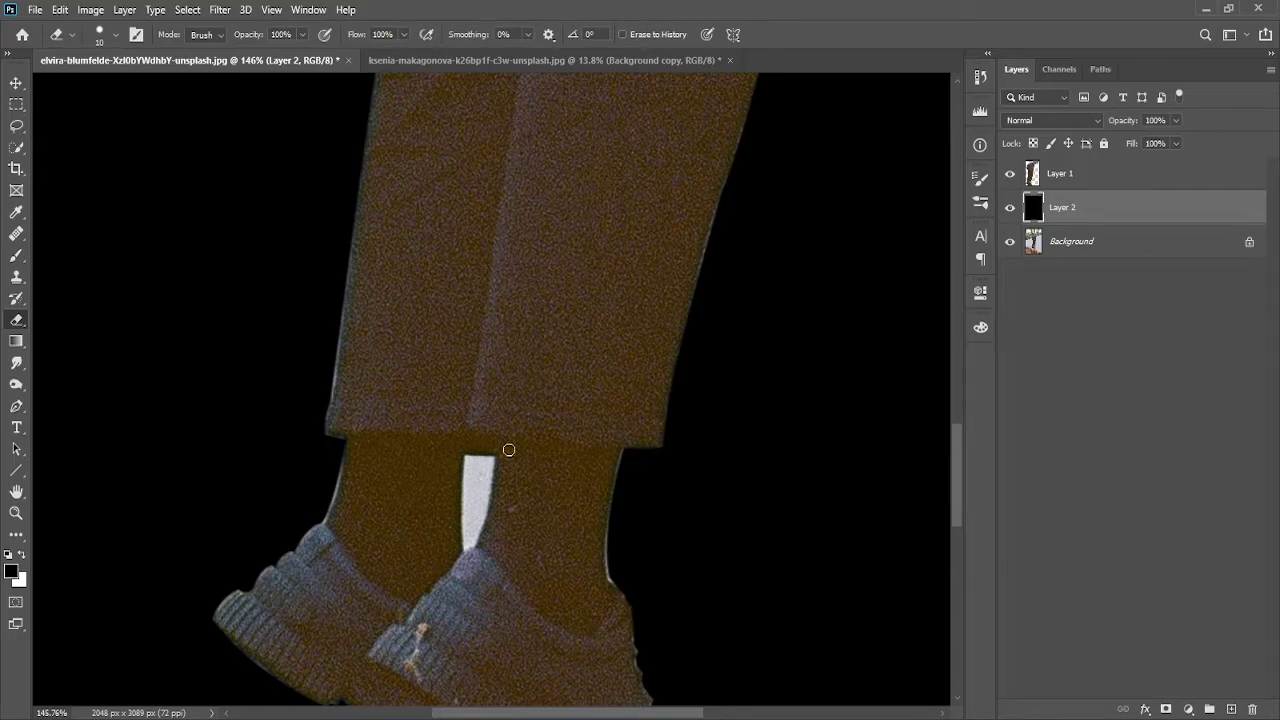
{"action": "key", "text": "alt+bracketright"}
{"action": "left_click_drag", "start_coordinate": [480, 458], "coordinate": [484, 468]}
{"action": "key", "text": "ctrl+z"}
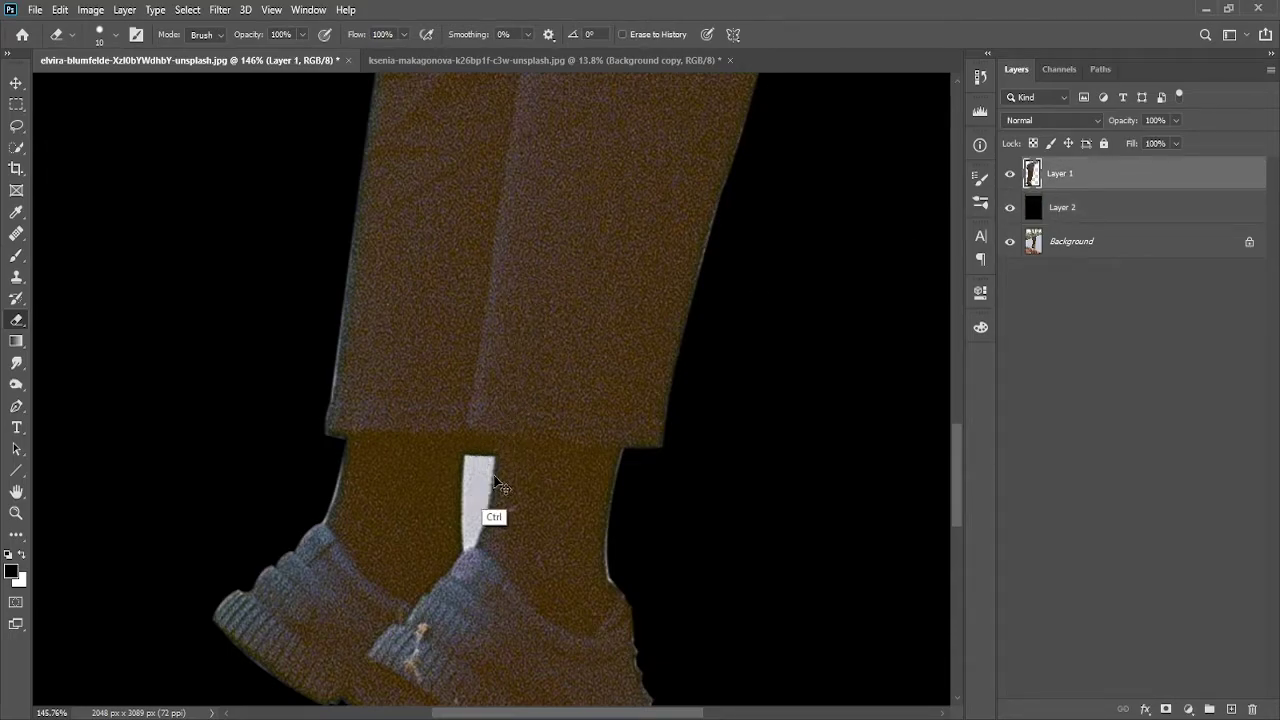
{"action": "left_click", "coordinate": [1009, 207]}
{"action": "left_click", "coordinate": [1009, 173]}
{"action": "left_click_drag", "start_coordinate": [480, 462], "coordinate": [472, 518]}
{"action": "scroll", "coordinate": [480, 476], "scroll_direction": "up", "scroll_amount": 5, "text": "alt"}
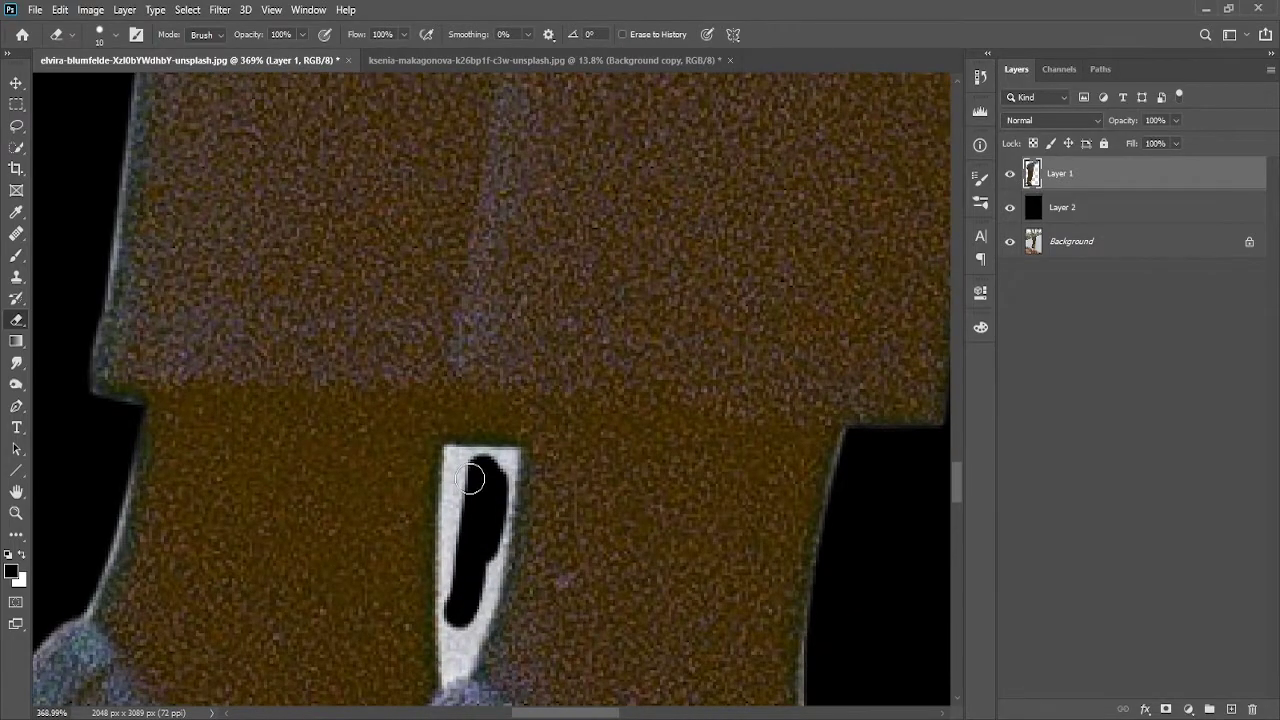
{"action": "mouse_move", "coordinate": [471, 471]}
{"action": "left_mouse_down"}
{"action": "mouse_move", "coordinate": [491, 457]}
{"action": "mouse_move", "coordinate": [508, 474]}
{"action": "mouse_move", "coordinate": [497, 460]}
{"action": "mouse_move", "coordinate": [517, 460]}
{"action": "mouse_move", "coordinate": [509, 509]}
{"action": "mouse_move", "coordinate": [483, 523]}
{"action": "mouse_move", "coordinate": [467, 566]}
{"action": "mouse_move", "coordinate": [469, 403]}
{"action": "mouse_move", "coordinate": [460, 586]}
{"action": "mouse_move", "coordinate": [474, 603]}
{"action": "mouse_move", "coordinate": [489, 580]}
{"action": "mouse_move", "coordinate": [468, 448]}
{"action": "left_mouse_up"}
With a smaller eraser, remove the light fringe along the legs and left edge
{"action": "key", "text": "bracketleft"}
{"action": "key", "text": "bracketleft"}
{"action": "key", "text": "bracketleft"}
{"action": "scroll", "coordinate": [499, 473], "scroll_direction": "down", "scroll_amount": 1}
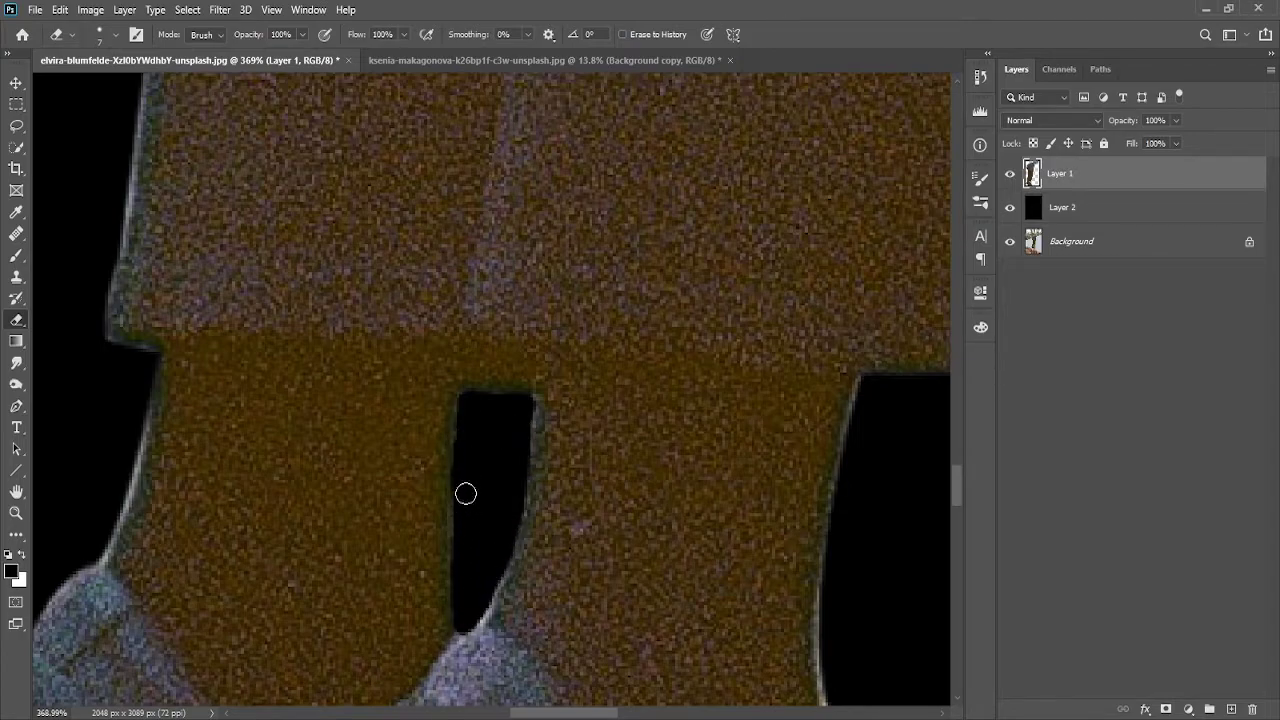
{"action": "scroll", "coordinate": [505, 475], "scroll_direction": "left", "scroll_amount": 3}
{"action": "scroll", "coordinate": [480, 380], "scroll_direction": "left", "scroll_amount": 4}
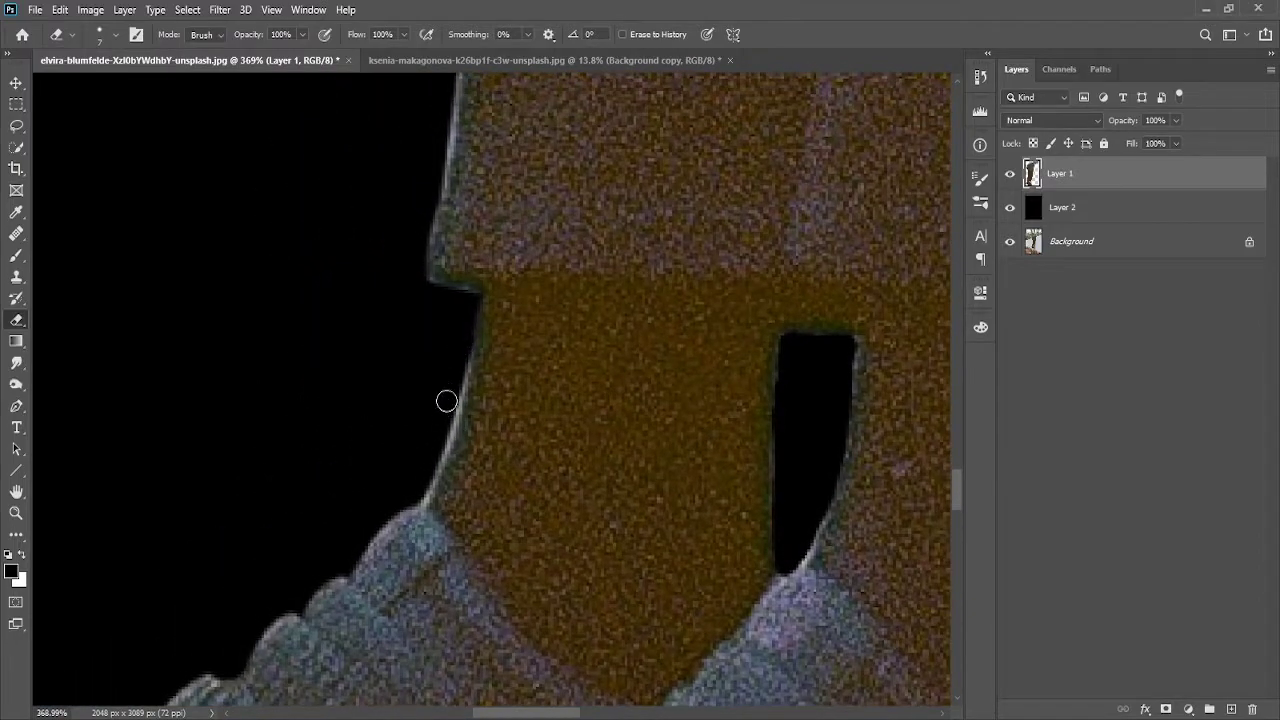
{"action": "mouse_move", "coordinate": [446, 405]}
{"action": "left_mouse_down"}
{"action": "mouse_move", "coordinate": [414, 491]}
{"action": "mouse_move", "coordinate": [358, 545]}
{"action": "left_mouse_up"}
{"action": "scroll", "coordinate": [417, 420], "scroll_direction": "up", "scroll_amount": 2}
{"action": "scroll", "coordinate": [389, 463], "scroll_direction": "up", "scroll_amount": 3}
{"action": "scroll", "coordinate": [409, 343], "scroll_direction": "up", "scroll_amount": 1}
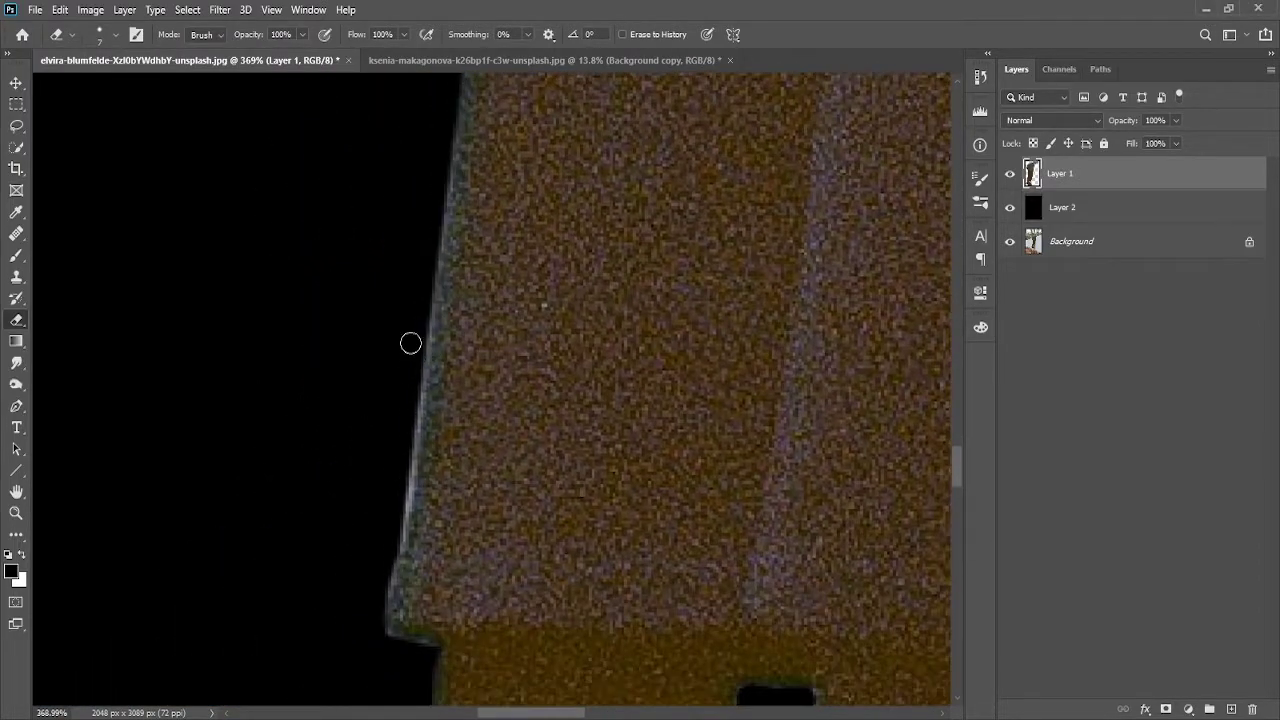
{"action": "left_click_drag", "start_coordinate": [412, 369], "coordinate": [409, 440]}
{"action": "key", "text": "ctrl+z"}
{"action": "mouse_move", "coordinate": [415, 322]}
{"action": "left_mouse_down"}
{"action": "mouse_move", "coordinate": [410, 477]}
{"action": "mouse_move", "coordinate": [357, 624]}
{"action": "left_mouse_up"}
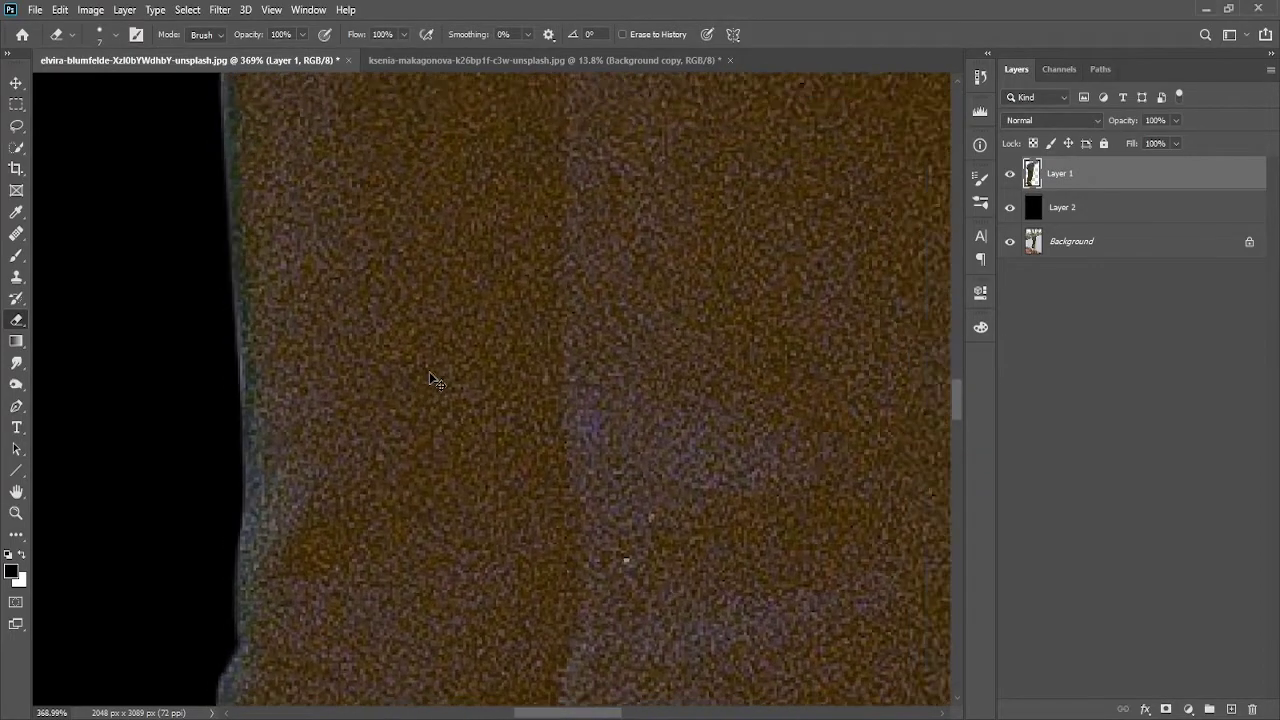
{"action": "key", "text": "ctrl+0"}
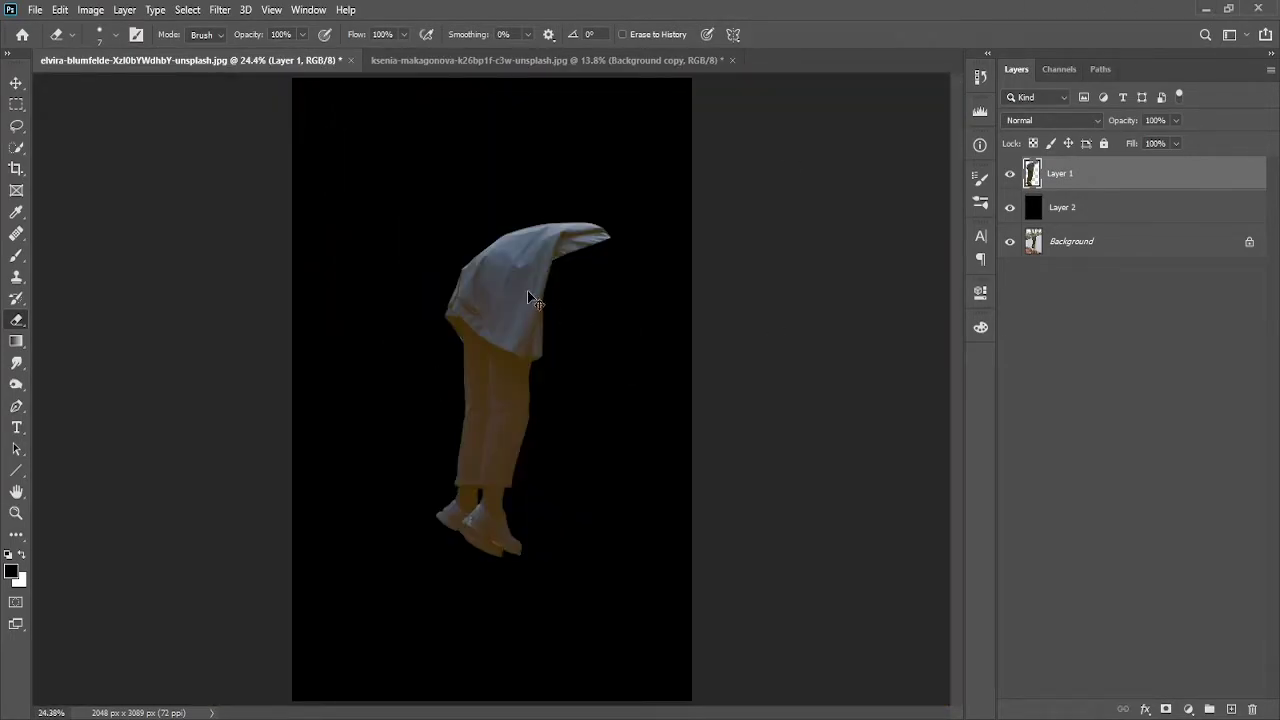
Drag Layer 1 into the mug photo and flip it horizontally
{"action": "left_click_drag", "start_coordinate": [535, 300], "coordinate": [490, 80]}
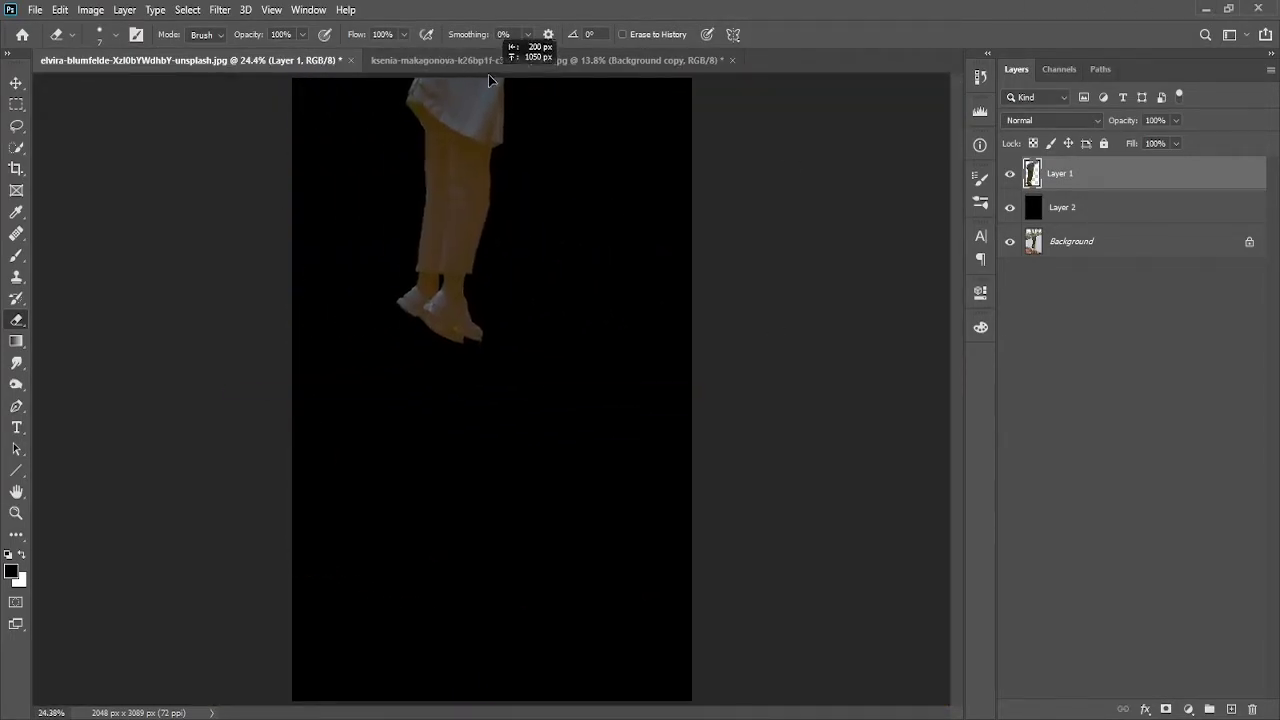
{"action": "left_click_drag", "start_coordinate": [490, 80], "coordinate": [507, 260]}
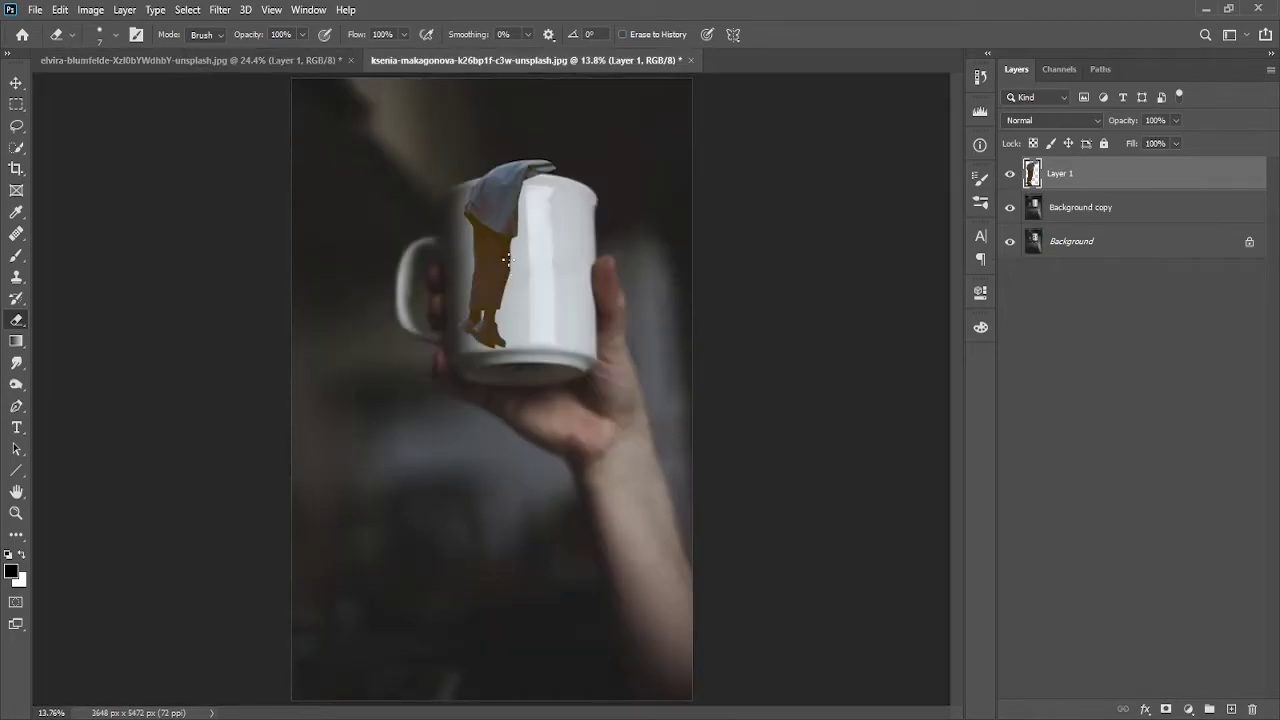
{"action": "key", "text": "ctrl+t"}
{"action": "right_click", "coordinate": [596, 336]}
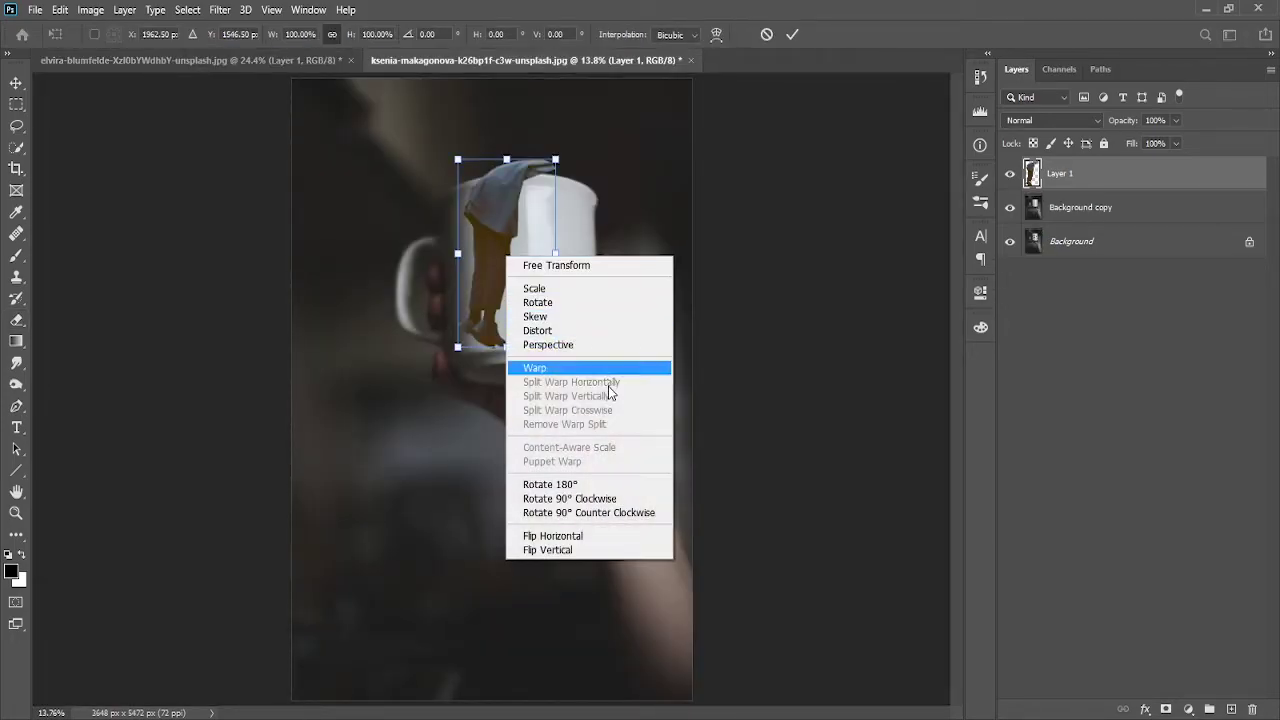
{"action": "left_click", "coordinate": [600, 535]}
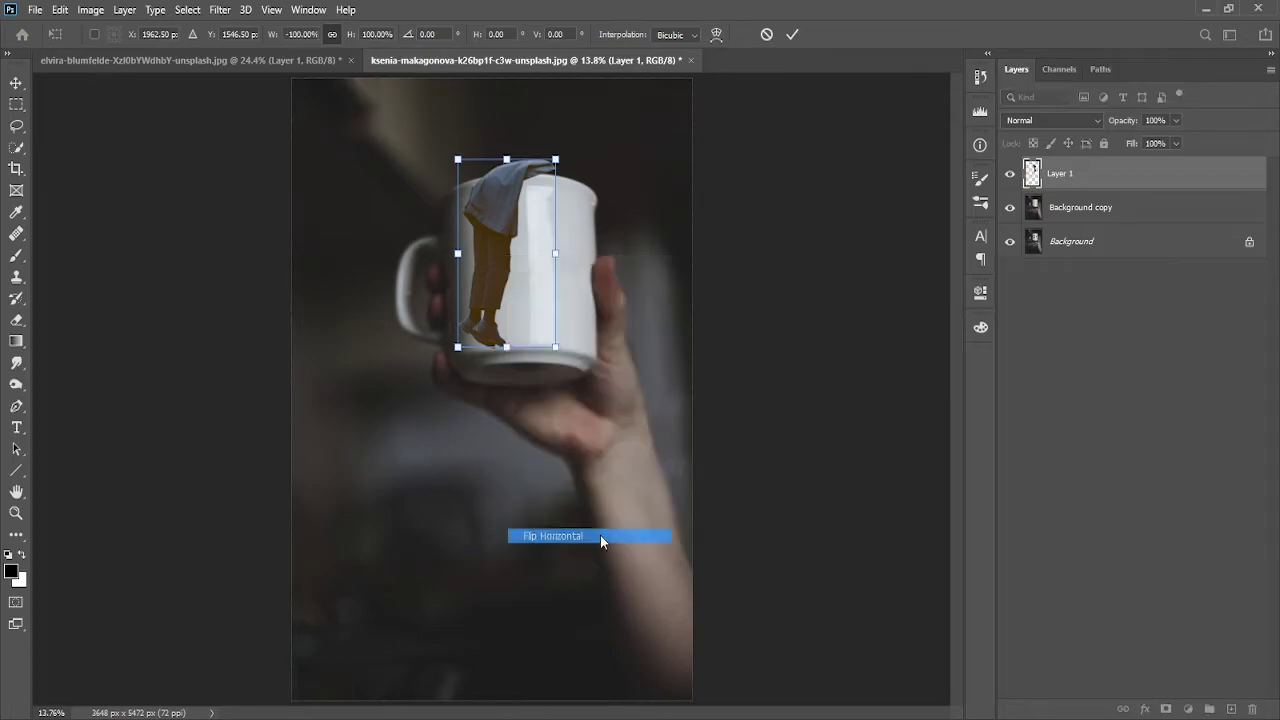
Nudge the figure right and down until it hangs on the mug's right rim
{"action": "key", "text": "shift+Right"}
{"action": "key", "text": "shift+Right"}
{"action": "key", "text": "shift+Right"}
{"action": "key", "text": "shift+Right"}
{"action": "key", "text": "shift+Right"}
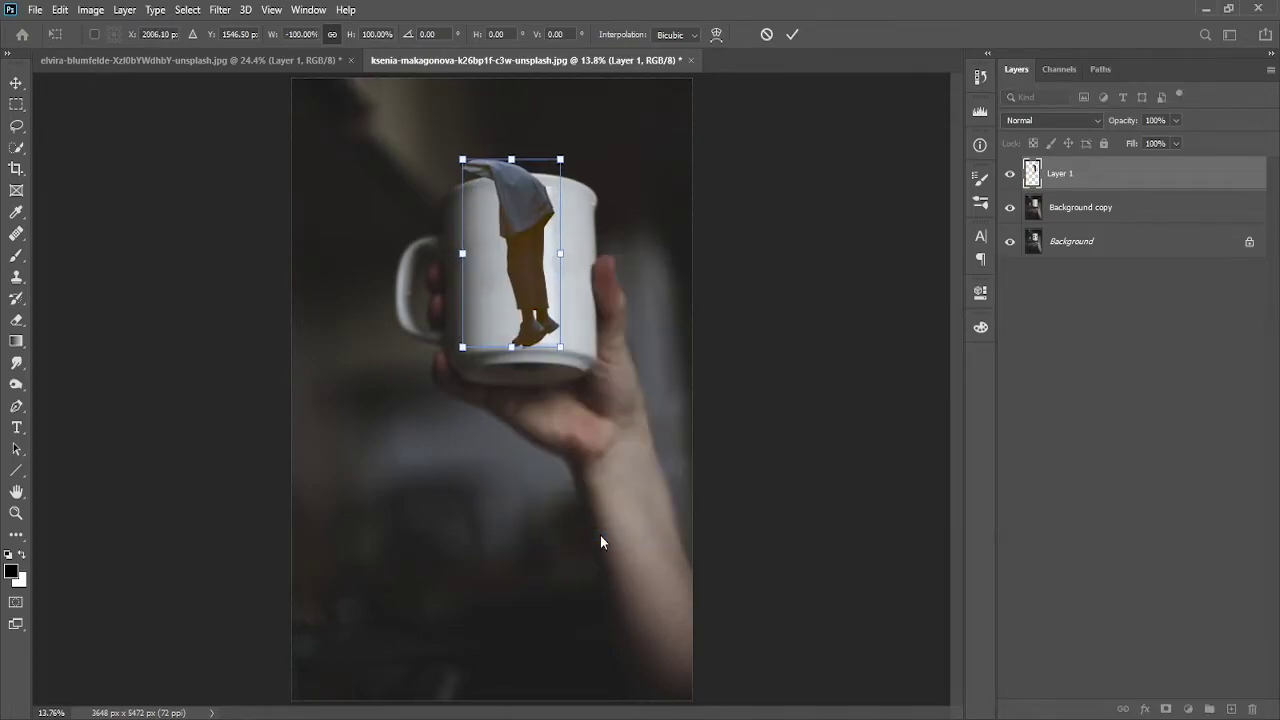
{"action": "key", "text": "shift+Right"}
{"action": "key", "text": "shift+Right"}
{"action": "key", "text": "shift+Right"}
{"action": "key", "text": "shift+Right"}
{"action": "key", "text": "shift+Right"}
{"action": "key", "text": "shift+Right"}
{"action": "key", "text": "shift+Right"}
{"action": "key", "text": "shift+Right"}
{"action": "key", "text": "shift+Right"}
{"action": "key", "text": "shift+Right"}
{"action": "key", "text": "shift+Right"}
{"action": "key", "text": "shift+Right"}
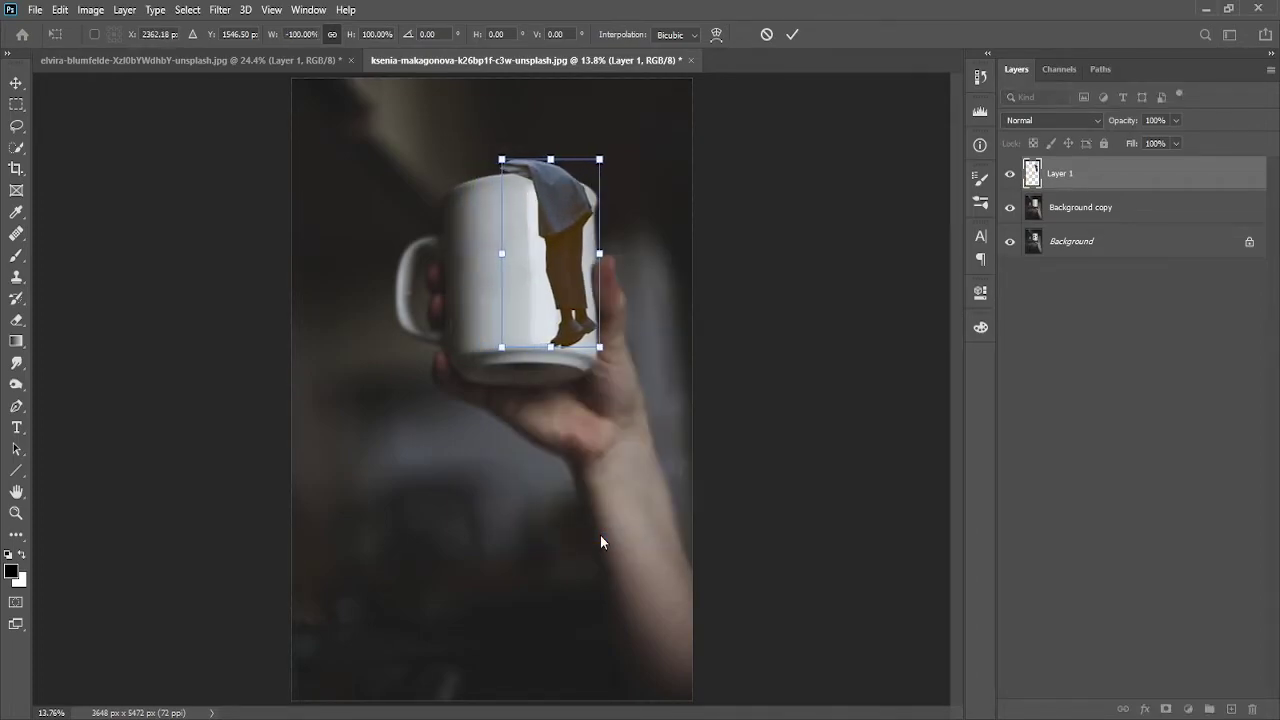
{"action": "key", "text": "shift+Right"}
{"action": "key", "text": "shift+Right"}
{"action": "key", "text": "shift+Right"}
{"action": "key", "text": "shift+Right"}
{"action": "key", "text": "shift+Right"}
{"action": "key", "text": "shift+Right"}
{"action": "key", "text": "Right"}
{"action": "key", "text": "Right"}
{"action": "key", "text": "Right"}
{"action": "key", "text": "Right"}
{"action": "key", "text": "Right"}
{"action": "key", "text": "Right"}
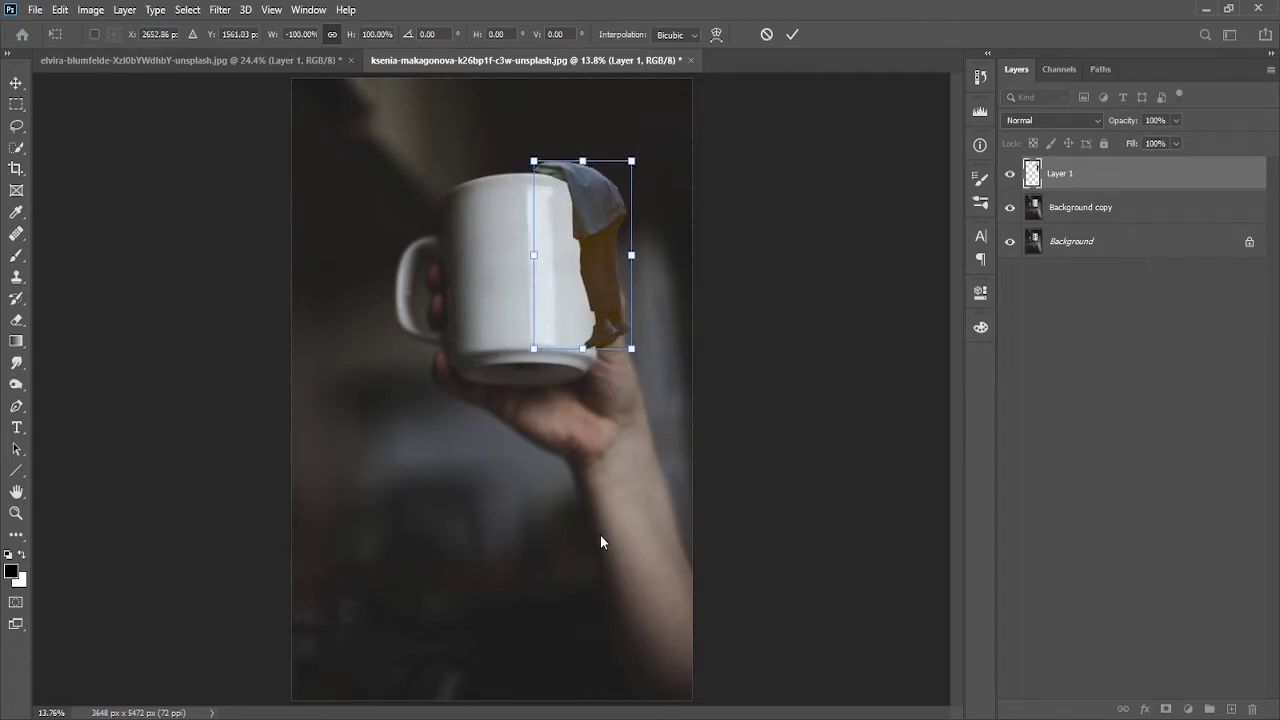
{"action": "key", "text": "Down"}
{"action": "key", "text": "Down"}
{"action": "key", "text": "Down"}
{"action": "key", "text": "Down"}
{"action": "key", "text": "Down"}
{"action": "key", "text": "Left"}
{"action": "key", "text": "Left"}
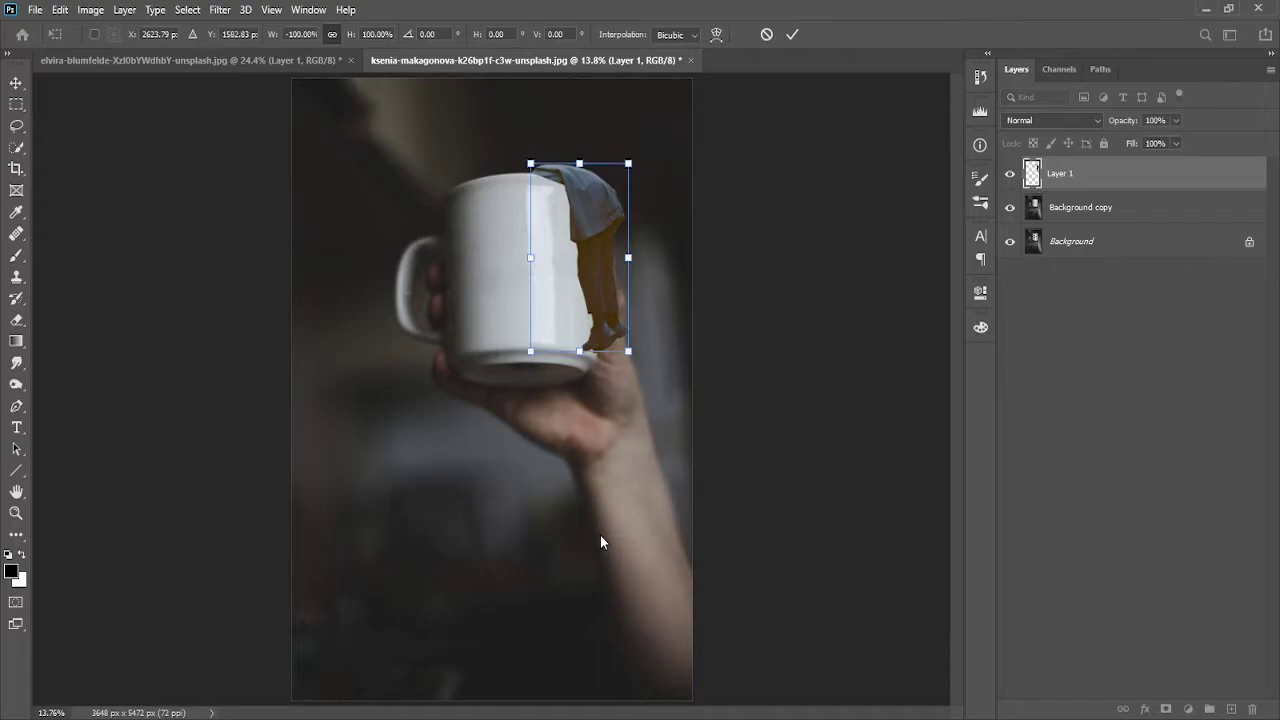
Commit the figure's placement and lower Layer 1 opacity to 37%
{"action": "left_click", "coordinate": [793, 35]}
{"action": "key", "text": "e"}
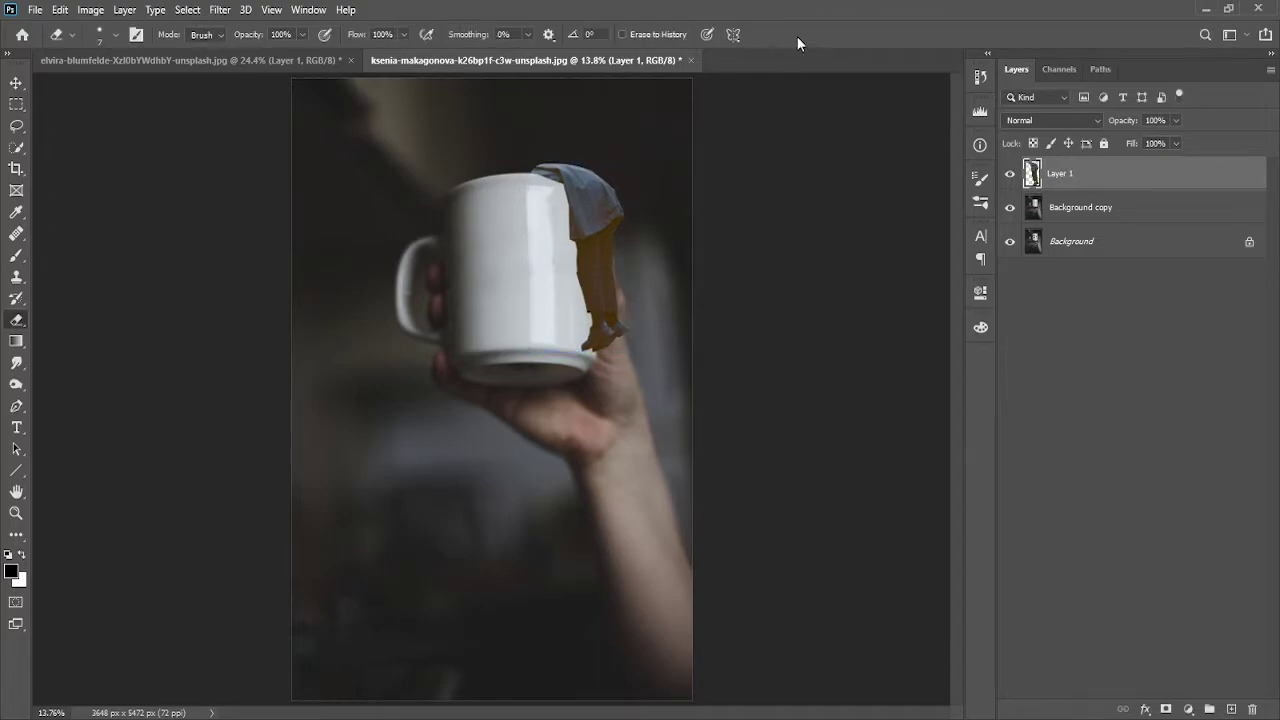
{"action": "scroll", "coordinate": [511, 297], "scroll_direction": "up", "scroll_amount": 3}
{"action": "scroll", "coordinate": [511, 297], "scroll_direction": "up", "scroll_amount": 3}
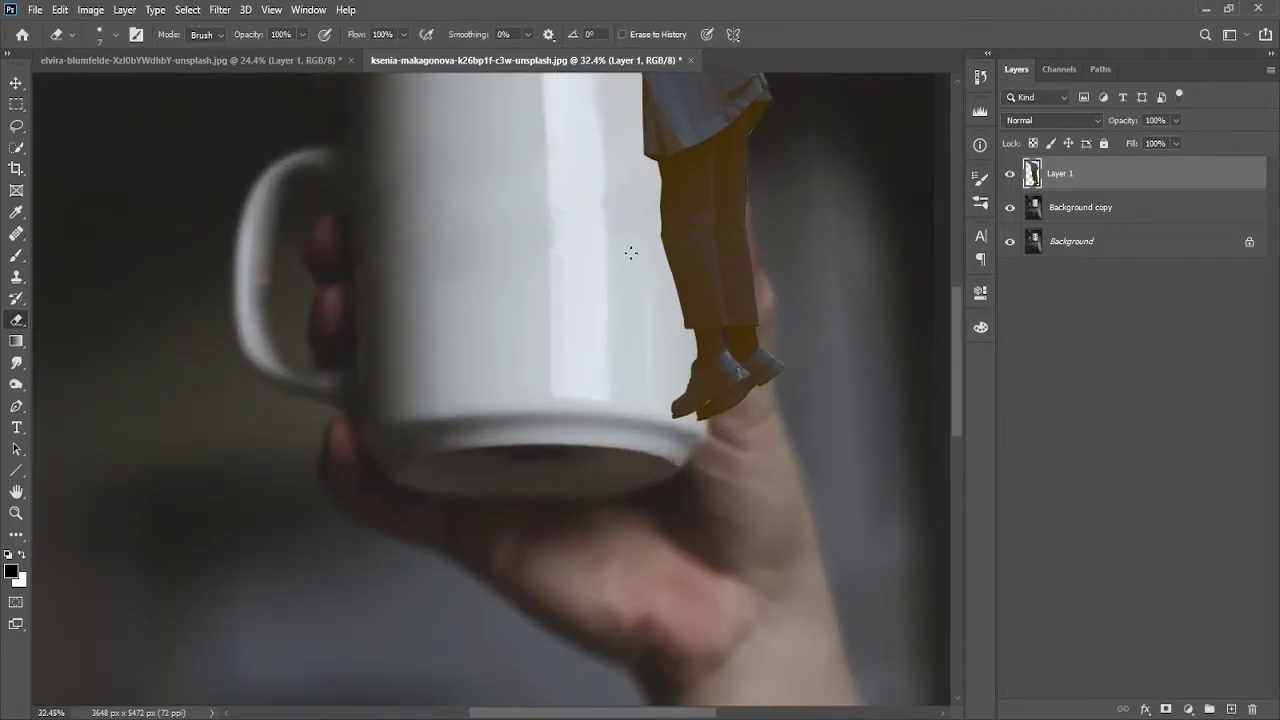
{"action": "scroll", "coordinate": [631, 253], "scroll_direction": "up", "scroll_amount": 3}
{"action": "scroll", "coordinate": [663, 363], "scroll_direction": "up", "scroll_amount": 2}
{"action": "scroll", "coordinate": [620, 351], "scroll_direction": "up", "scroll_amount": 2}
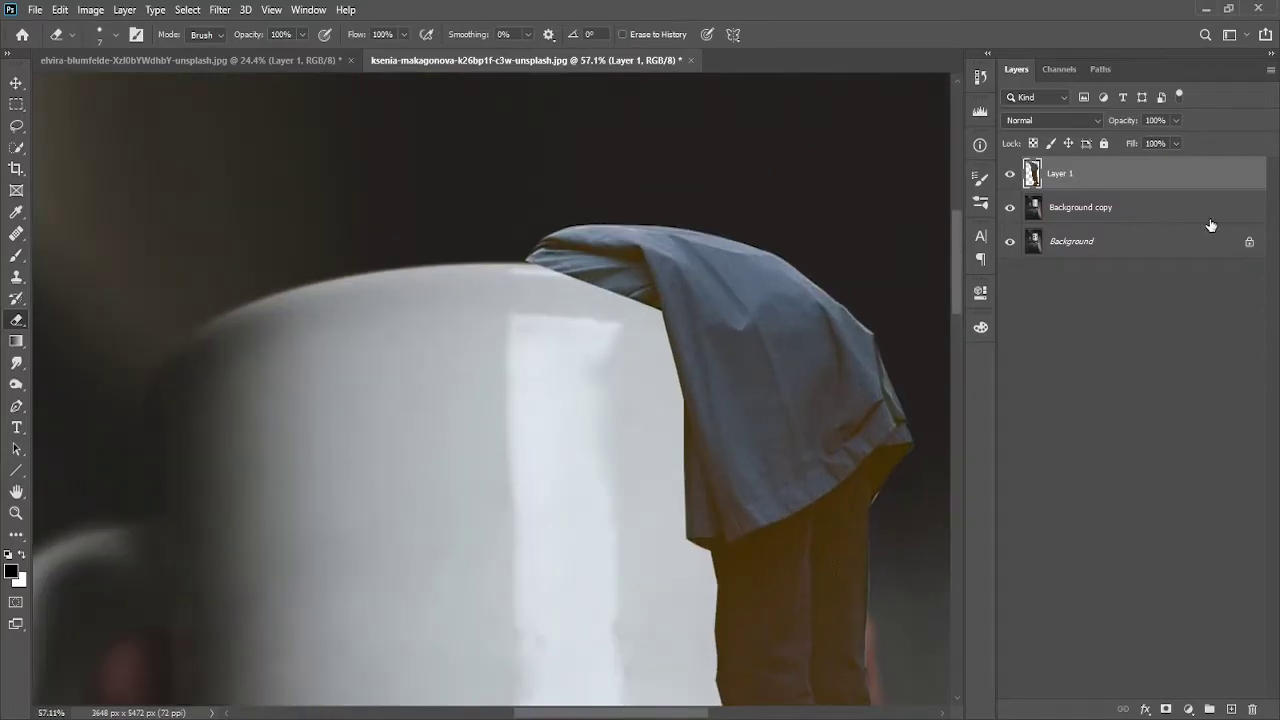
{"action": "left_click_drag", "start_coordinate": [1150, 138], "coordinate": [1130, 140]}
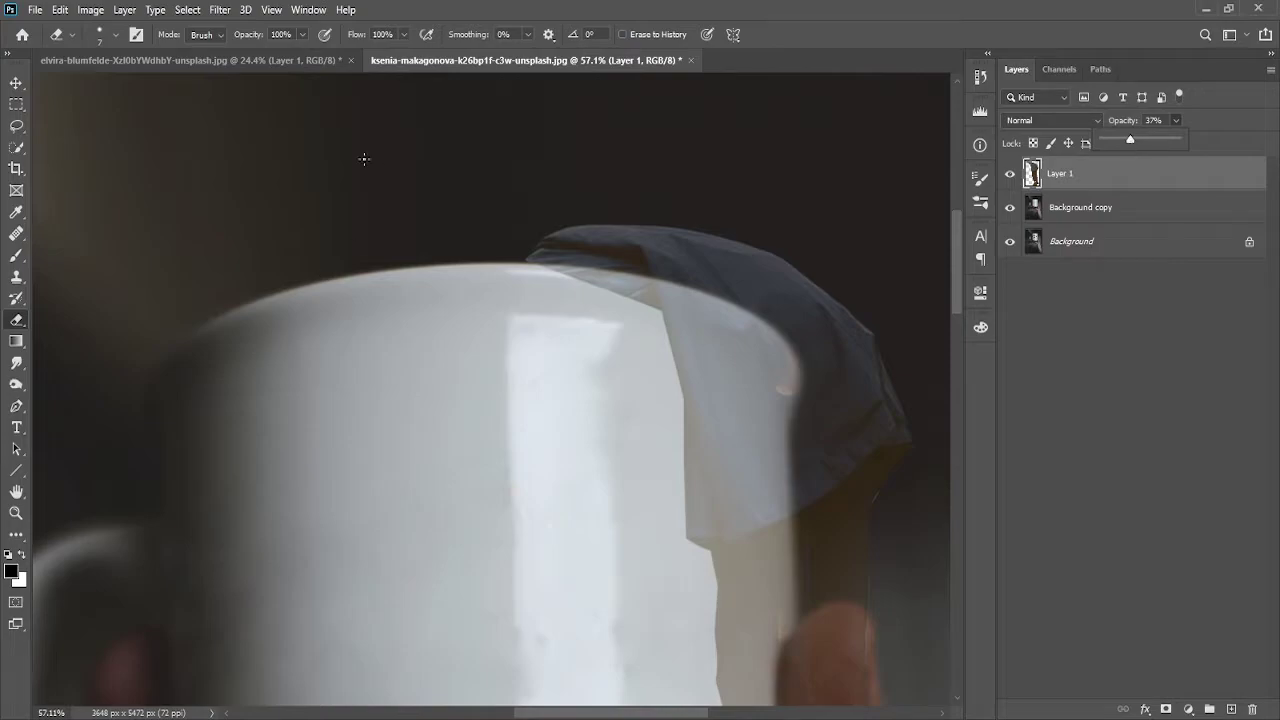
{"action": "left_click", "coordinate": [588, 273]}
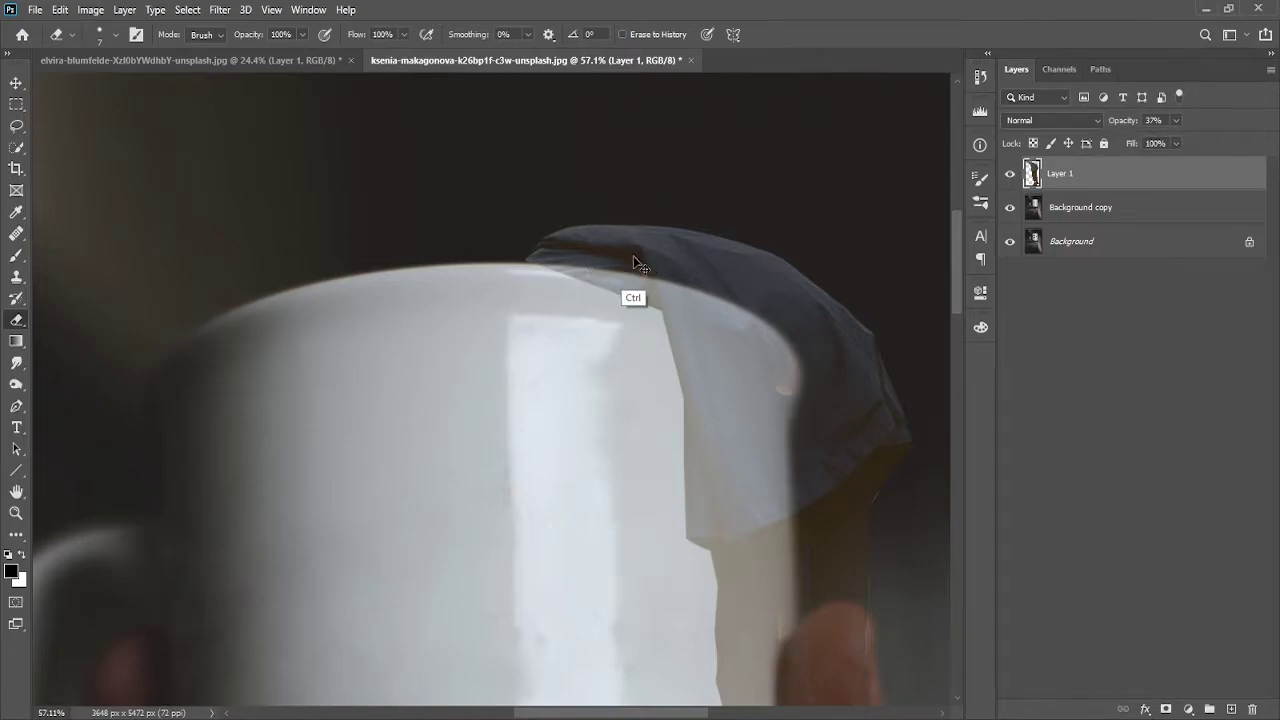
Add a layer mask to Layer 1 and paint black along the mug rim
{"action": "left_click", "coordinate": [1166, 709]}
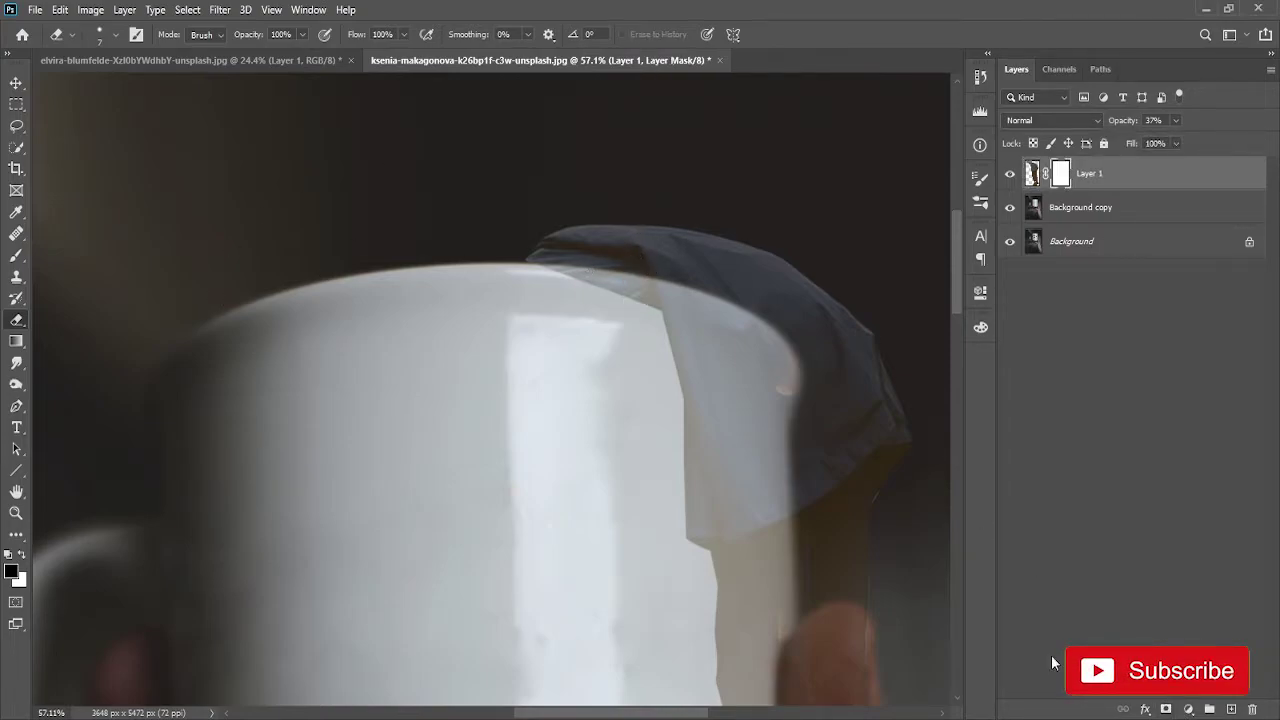
{"action": "key", "text": "b"}
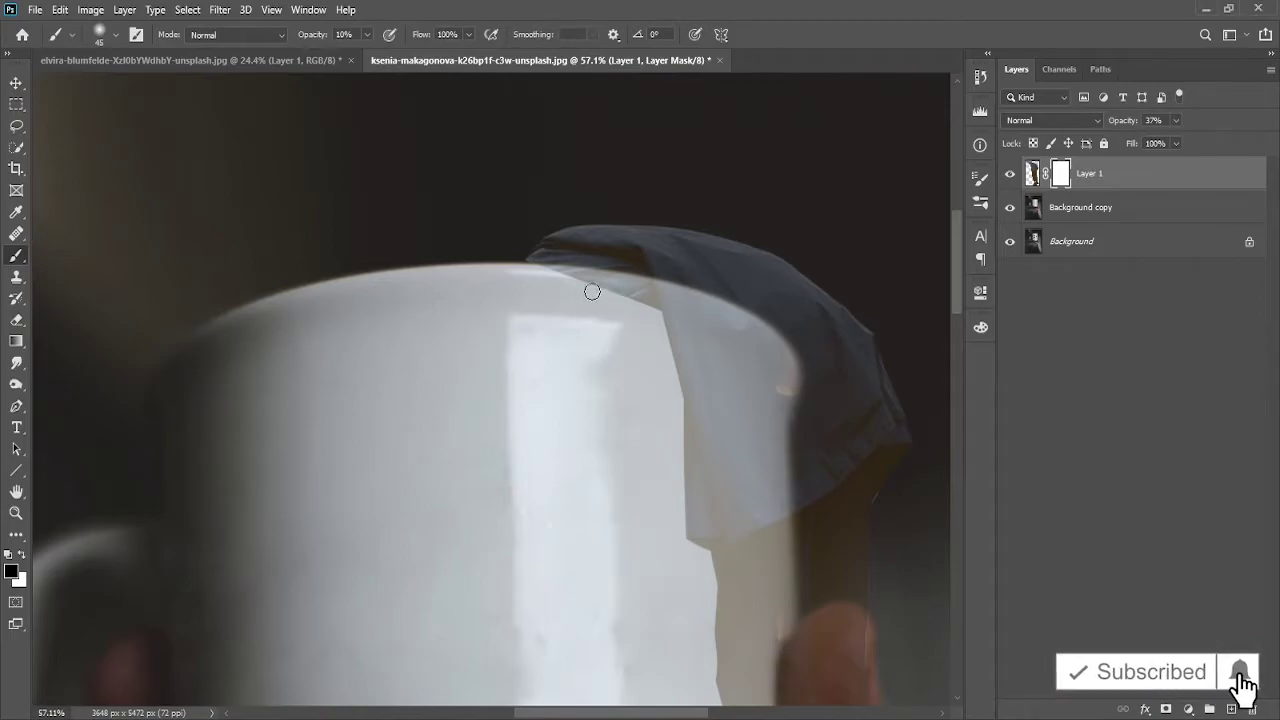
{"action": "key", "text": "x"}
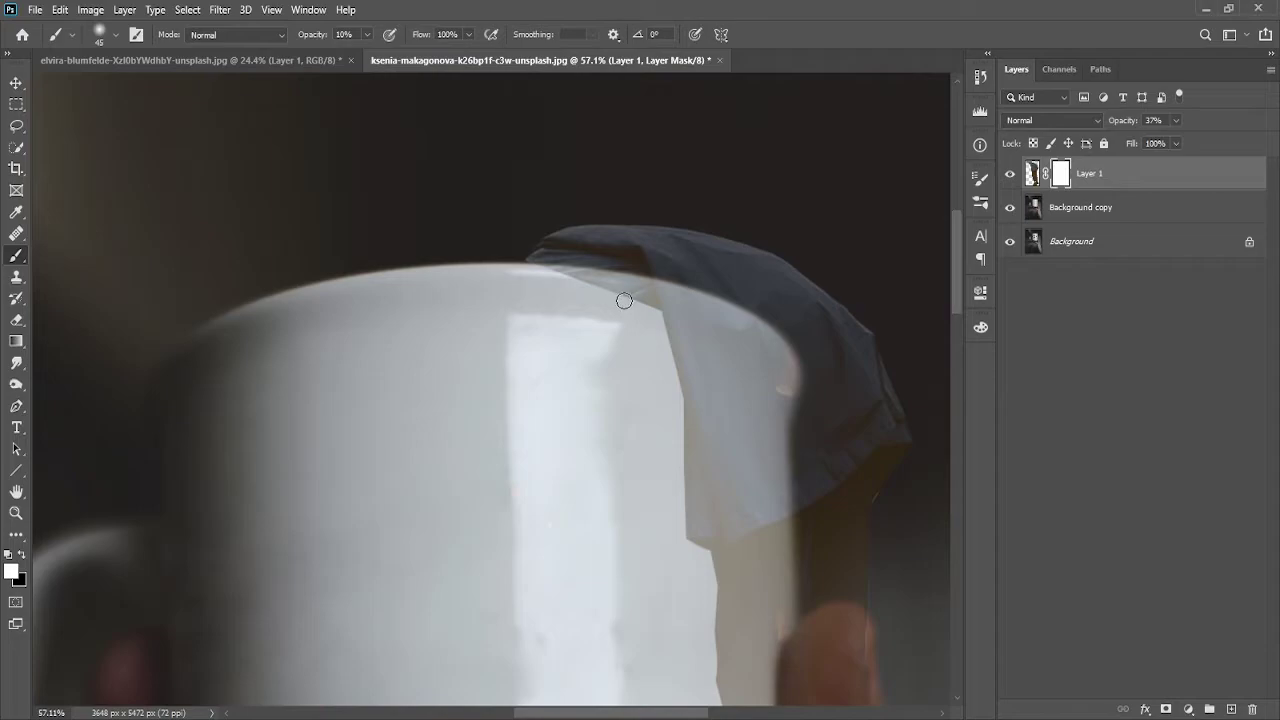
{"action": "key", "text": "x"}
{"action": "scroll", "coordinate": [580, 260], "scroll_direction": "up", "scroll_amount": 1}
{"action": "scroll", "coordinate": [600, 220], "scroll_direction": "up", "scroll_amount": 2}
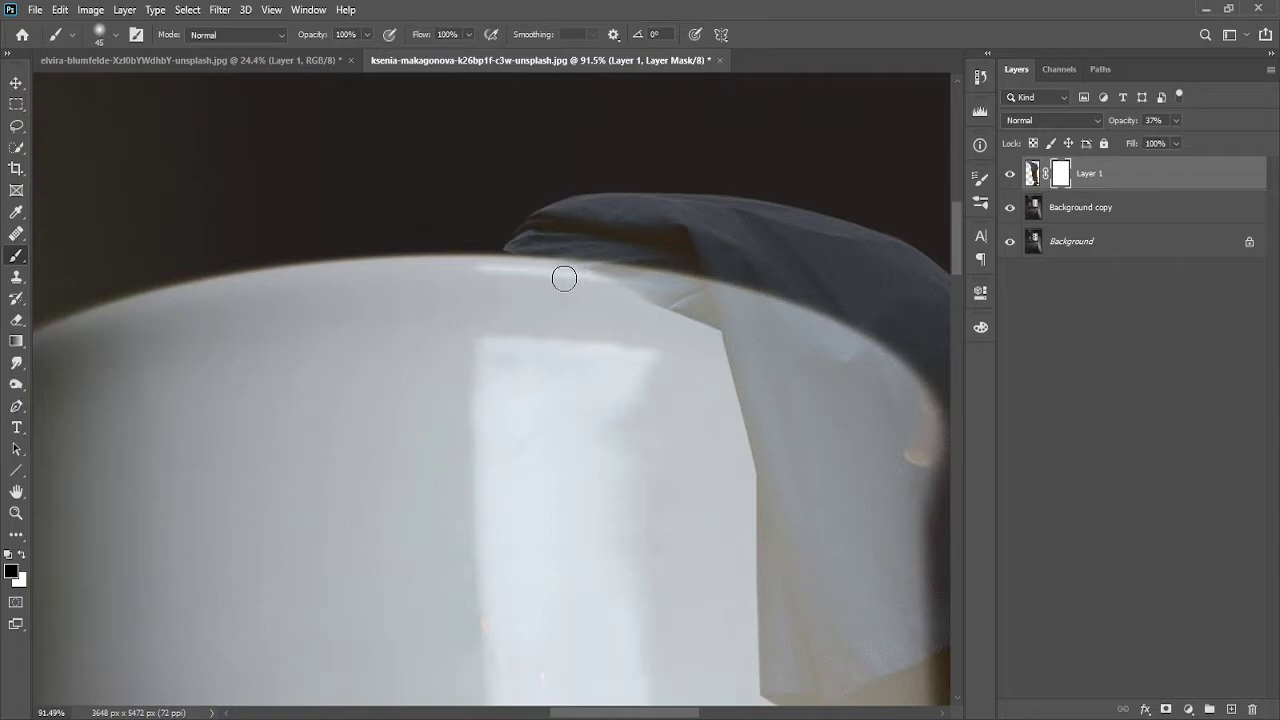
{"action": "mouse_move", "coordinate": [564, 278]}
{"action": "left_mouse_down"}
{"action": "mouse_move", "coordinate": [657, 297]}
{"action": "mouse_move", "coordinate": [645, 319]}
{"action": "mouse_move", "coordinate": [671, 314]}
{"action": "mouse_move", "coordinate": [657, 291]}
{"action": "mouse_move", "coordinate": [605, 279]}
{"action": "left_mouse_up"}
{"action": "mouse_move", "coordinate": [705, 337]}
{"action": "left_mouse_down"}
{"action": "mouse_move", "coordinate": [674, 286]}
{"action": "mouse_move", "coordinate": [617, 276]}
{"action": "left_mouse_up"}
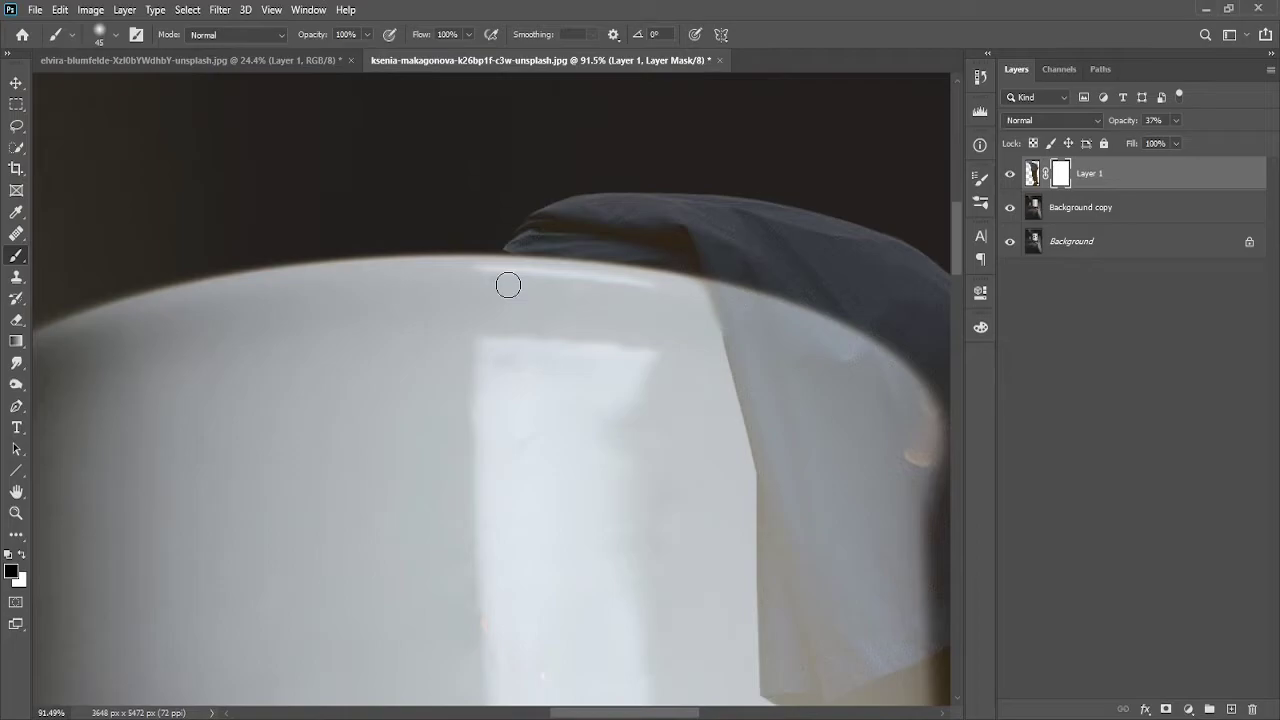
{"action": "key", "text": "ctrl+t"}
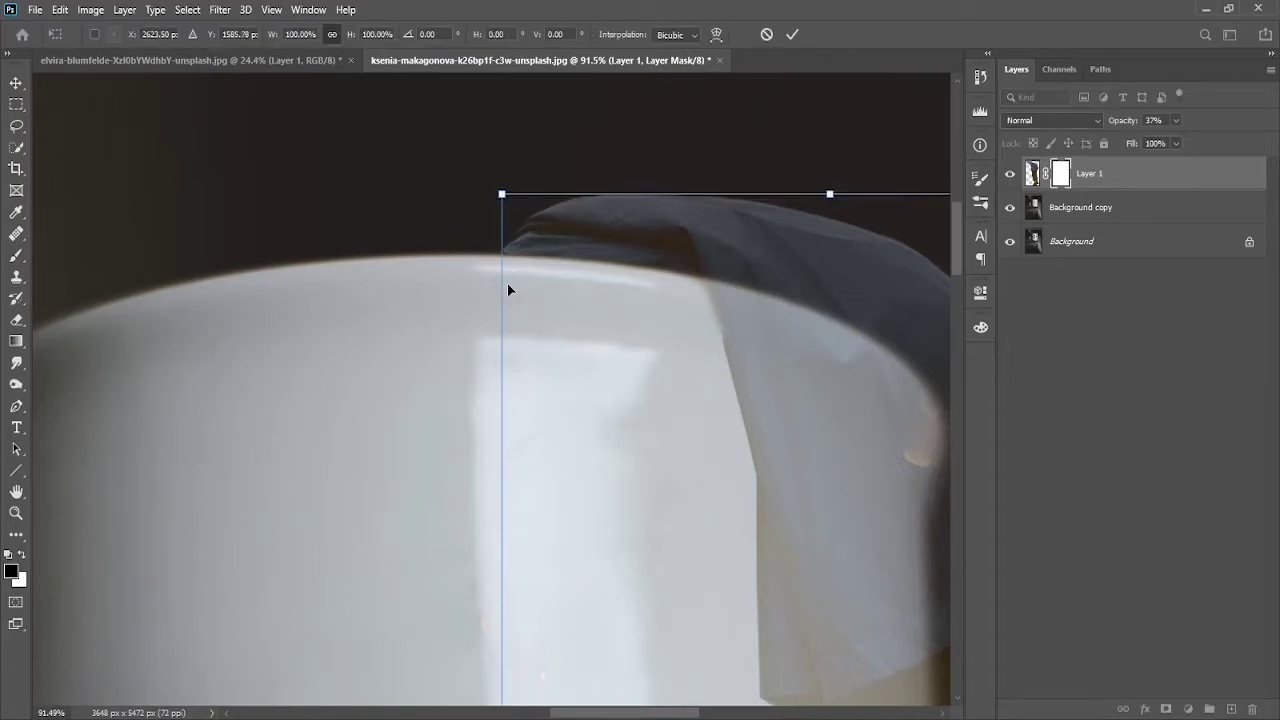
Nudge the figure down slightly and restore Layer 1 to 100% opacity
{"action": "key", "text": "Down"}
{"action": "key", "text": "Down"}
{"action": "key", "text": "Down"}
{"action": "key", "text": "Down"}
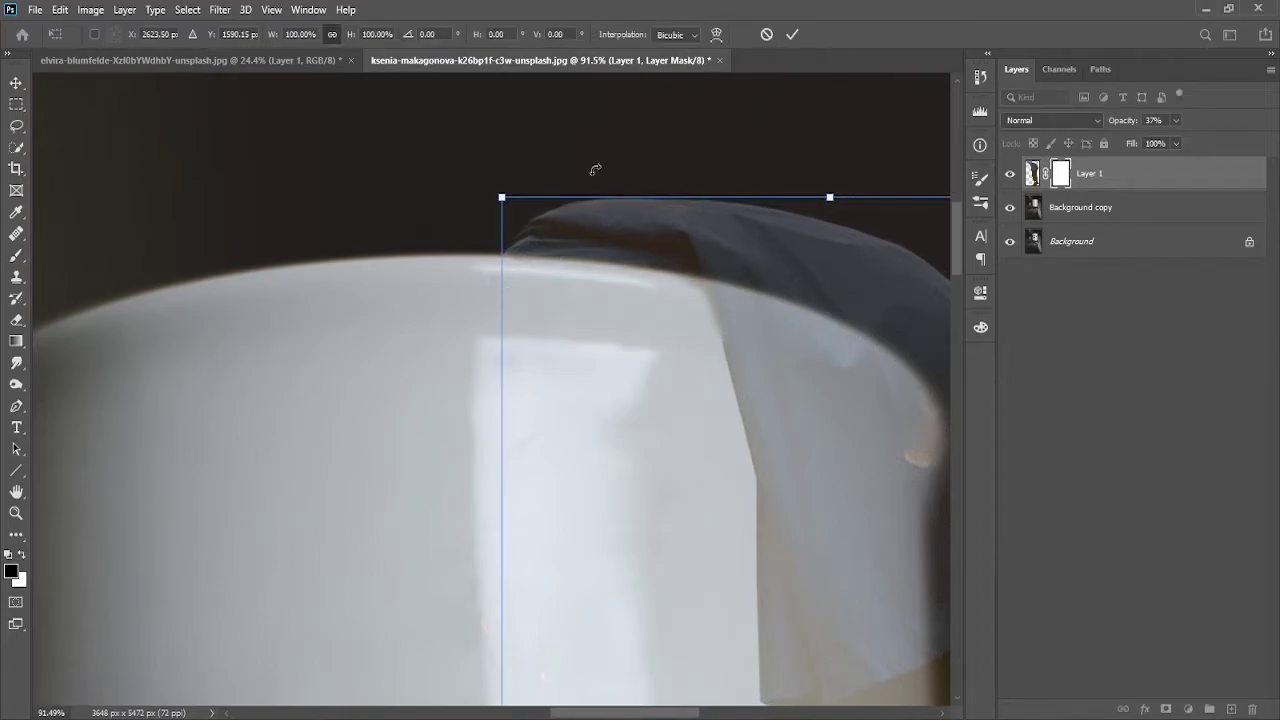
{"action": "key", "text": "Return"}
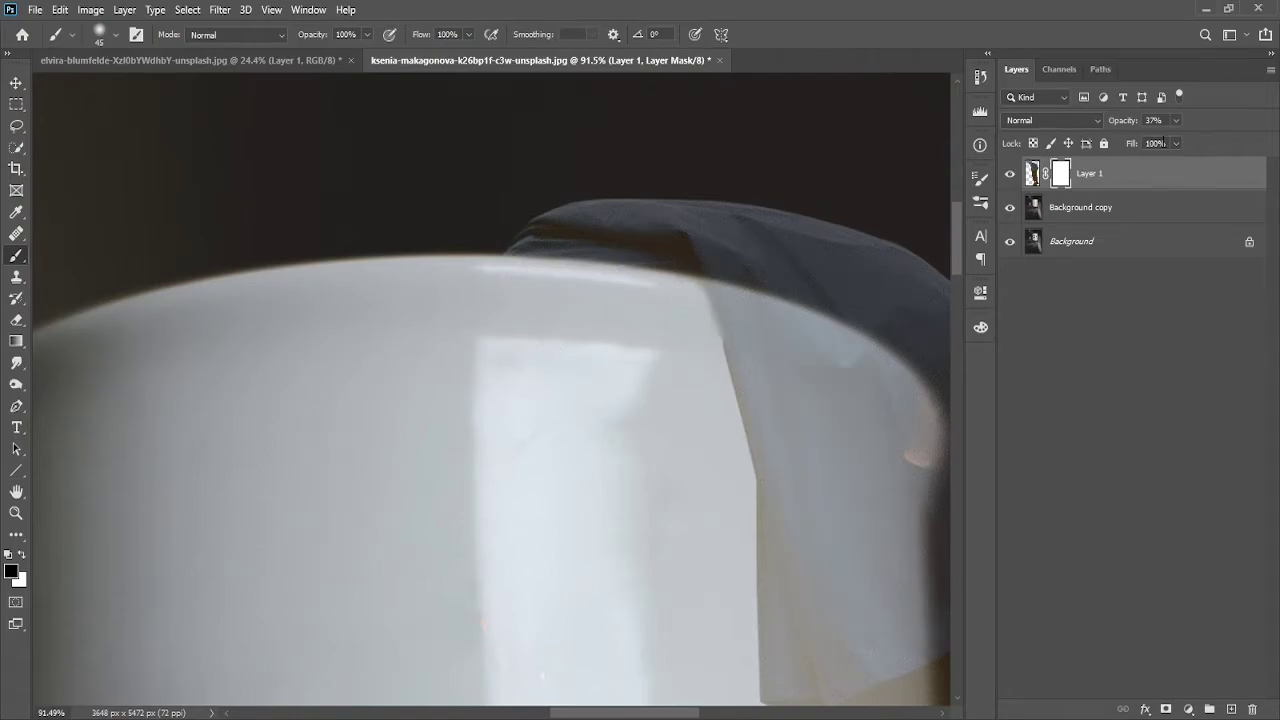
{"action": "left_click_drag", "start_coordinate": [1222, 151], "coordinate": [1226, 151]}
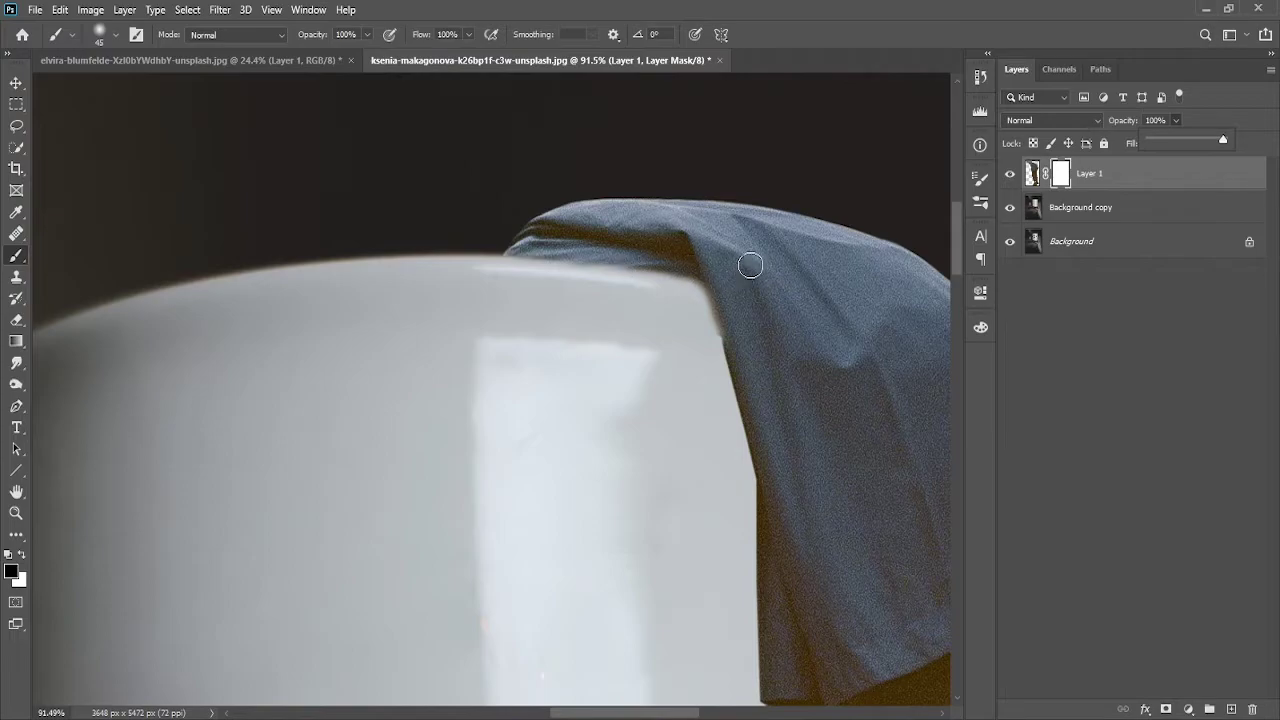
{"action": "left_click", "coordinate": [757, 320]}
{"action": "key", "text": "ctrl+z"}
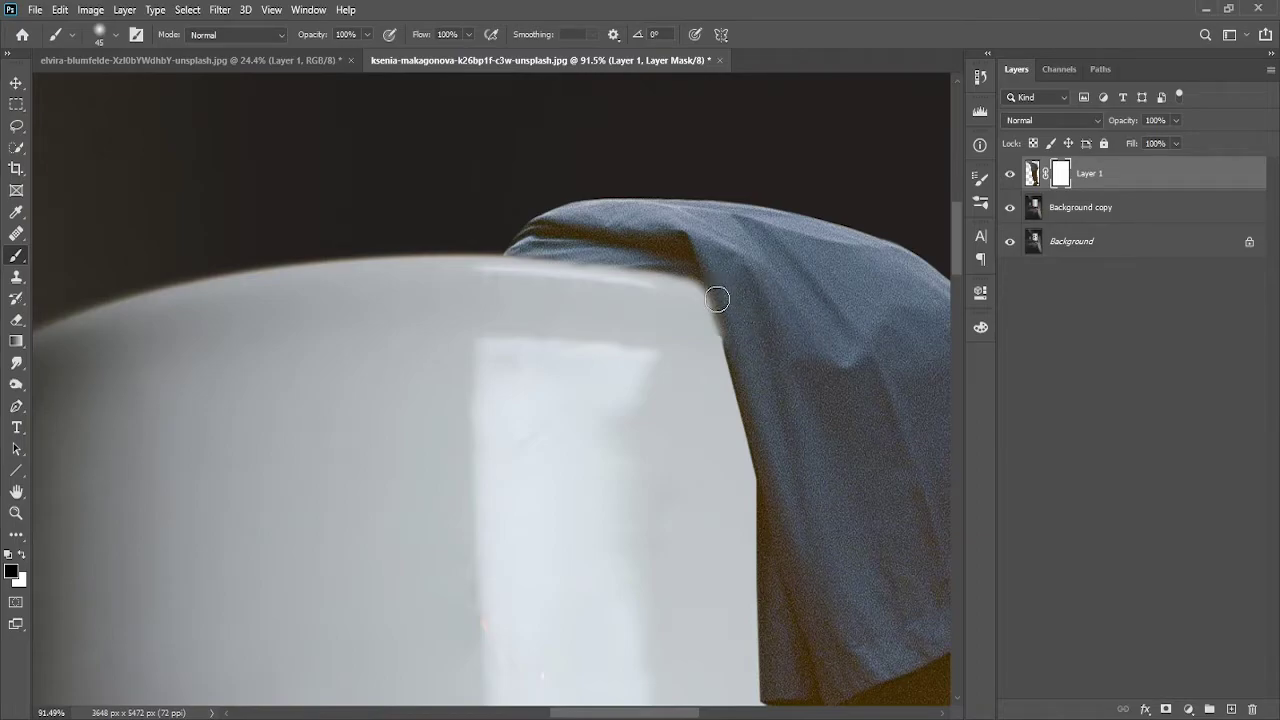
Paint the mask with a 61%-hardness brush to clean the dark streak at the rim
{"action": "key", "text": "x"}
{"action": "mouse_move", "coordinate": [719, 295]}
{"action": "left_mouse_down"}
{"action": "mouse_move", "coordinate": [729, 337]}
{"action": "mouse_move", "coordinate": [726, 326]}
{"action": "mouse_move", "coordinate": [694, 335]}
{"action": "left_mouse_up"}
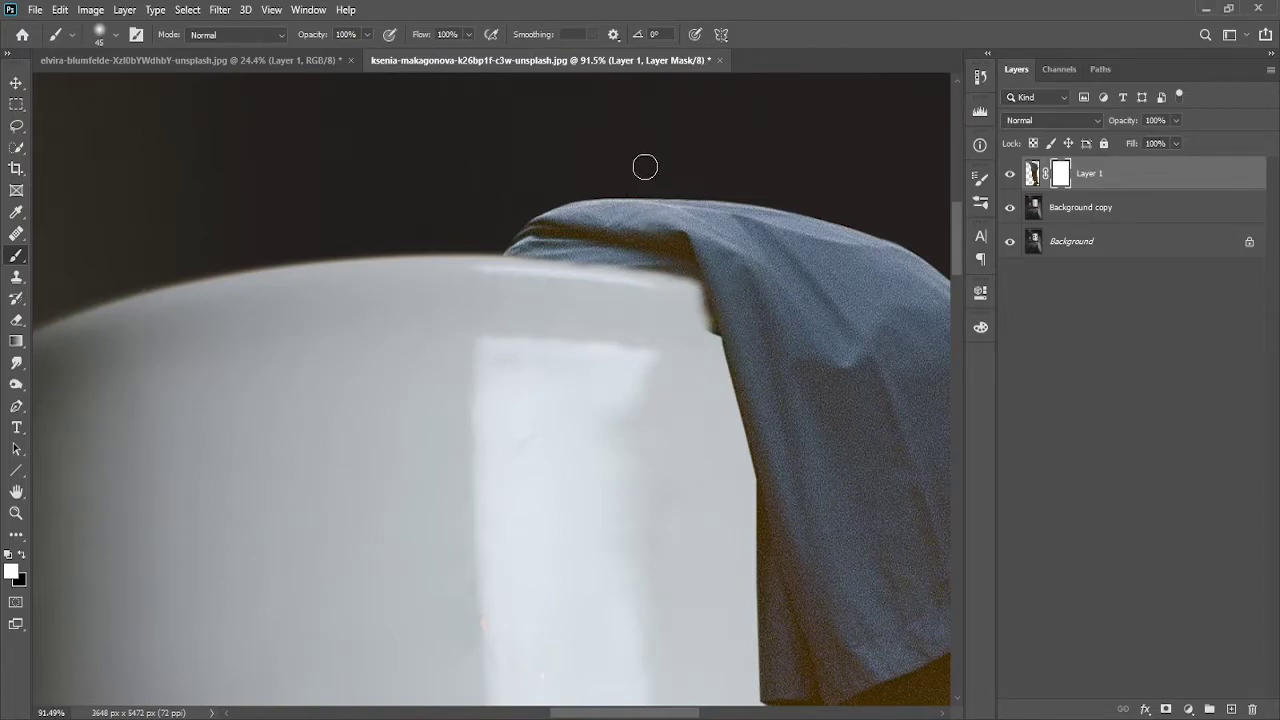
{"action": "right_click", "coordinate": [603, 222]}
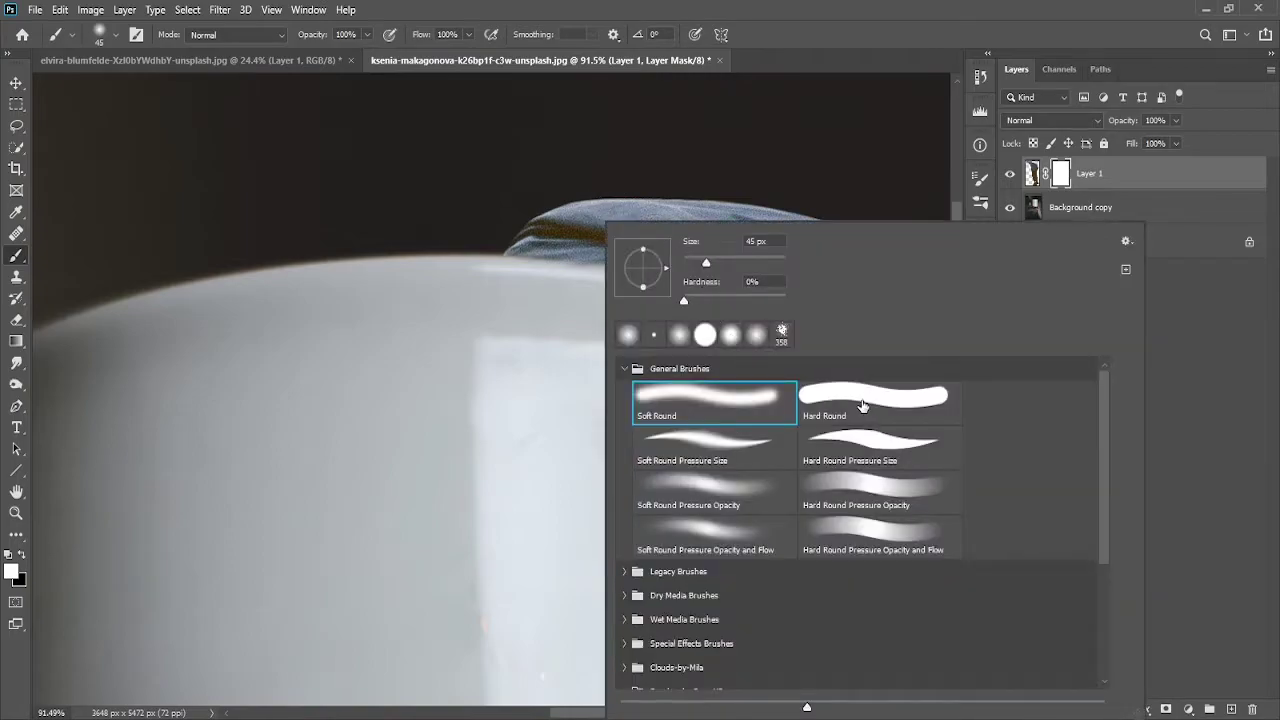
{"action": "key", "text": "Return"}
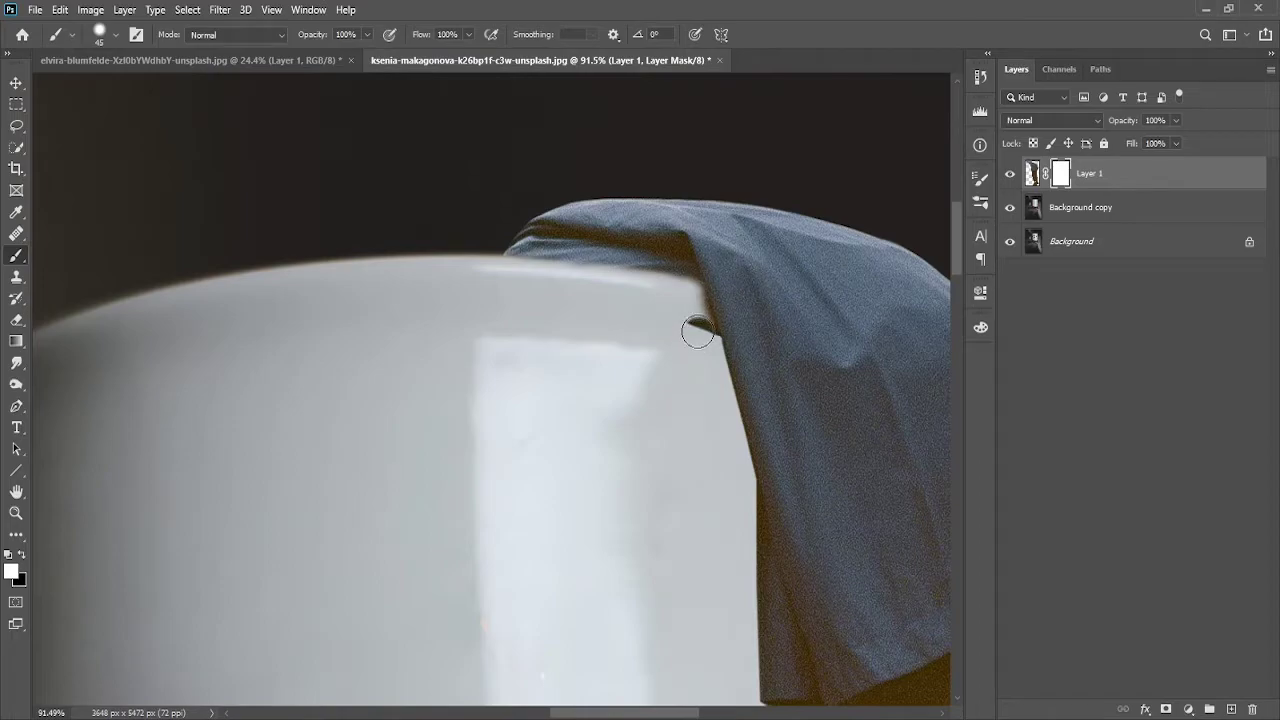
{"action": "left_click_drag", "start_coordinate": [697, 332], "coordinate": [693, 335]}
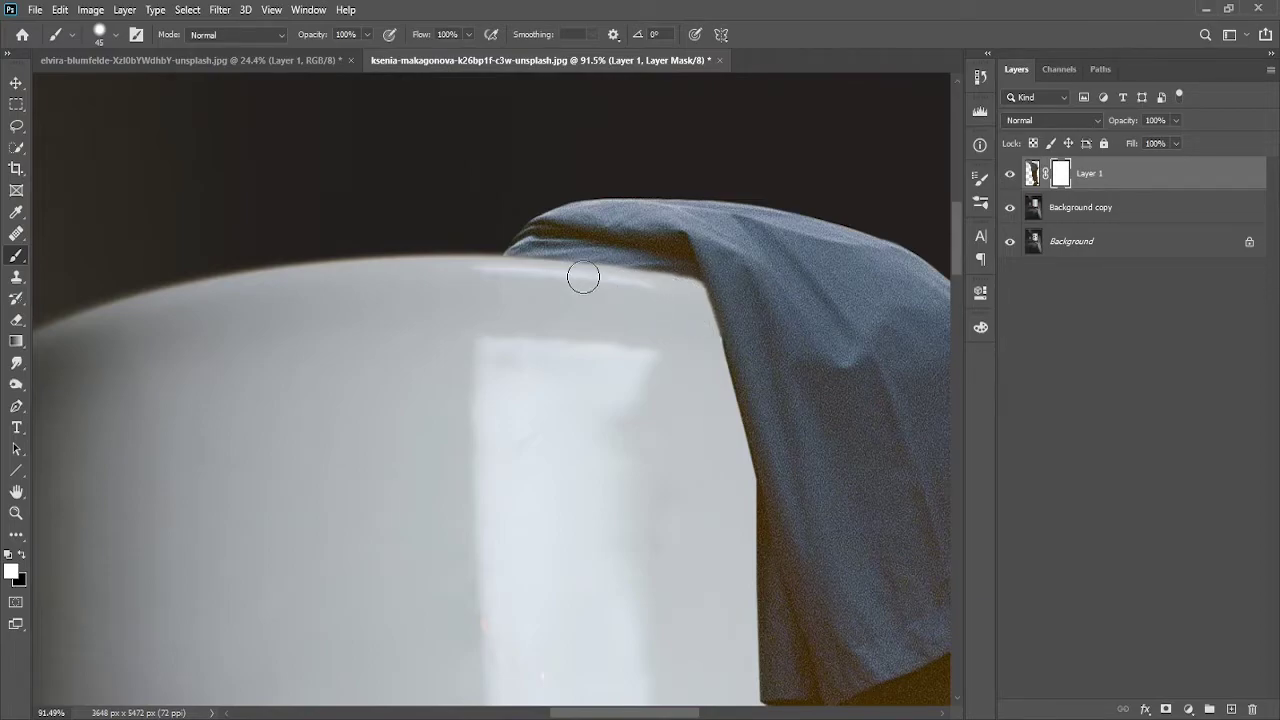
{"action": "key", "text": "ctrl+0"}
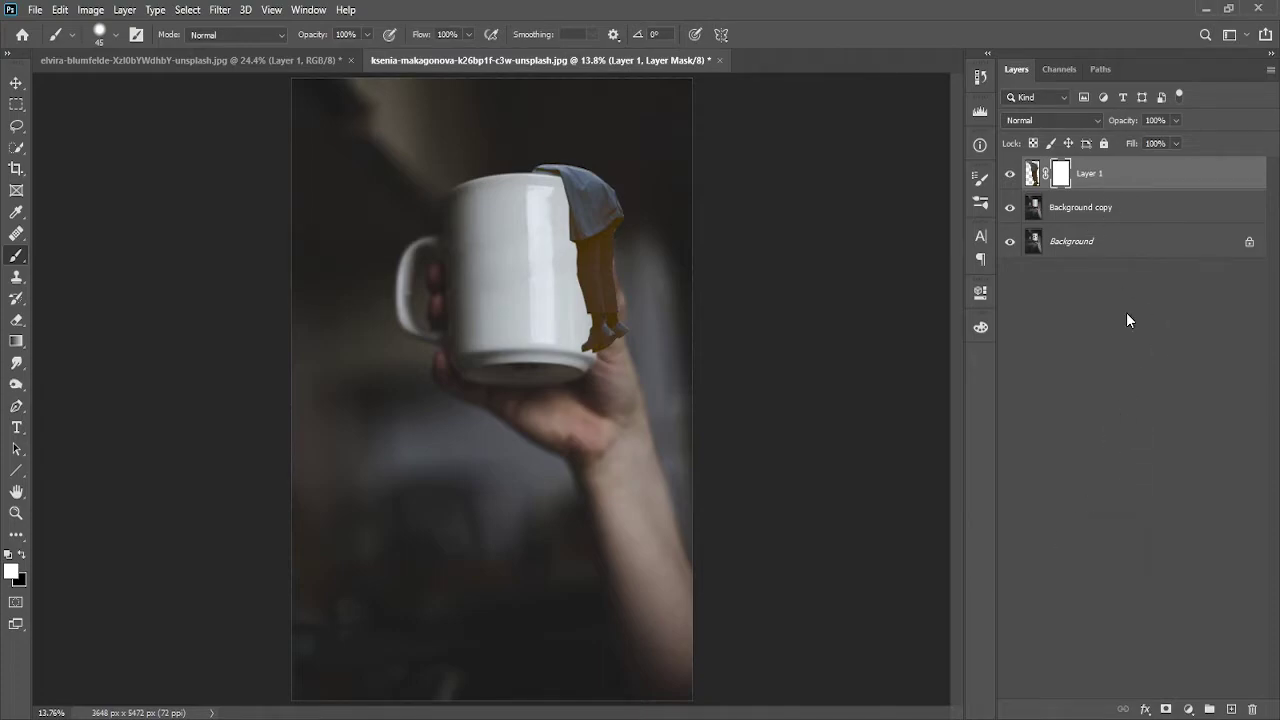
Add a Levels adjustment clipped to Layer 1 with inputs 40, 1.12 and 227
{"action": "left_click", "coordinate": [1044, 176]}
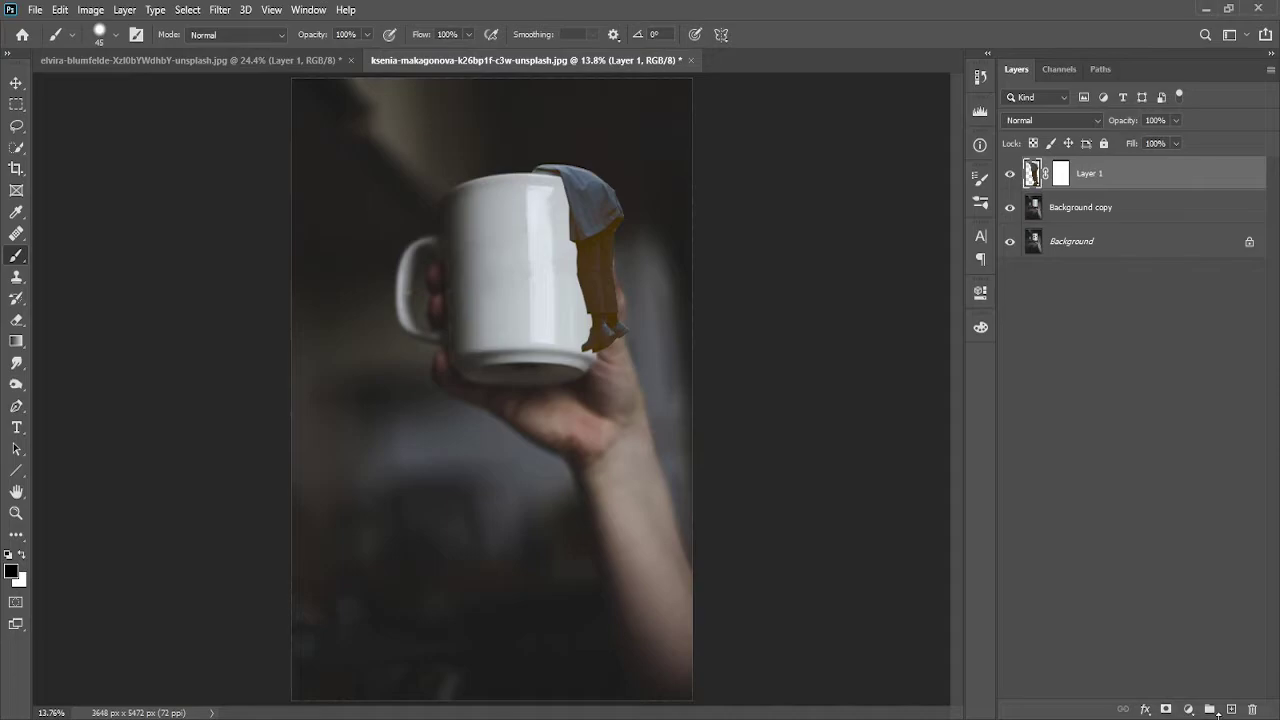
{"action": "left_click", "coordinate": [1188, 709]}
{"action": "left_click", "coordinate": [1170, 477]}
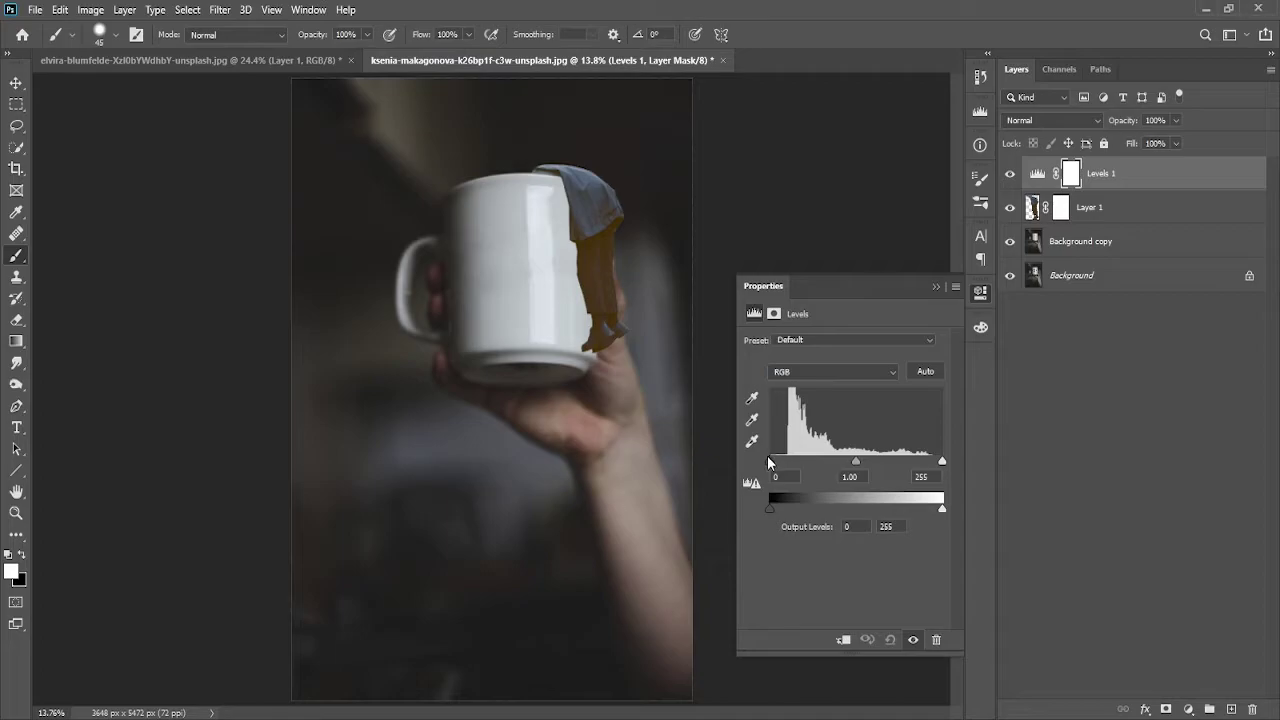
{"action": "left_click_drag", "start_coordinate": [770, 461], "coordinate": [798, 464]}
{"action": "left_click", "coordinate": [843, 639]}
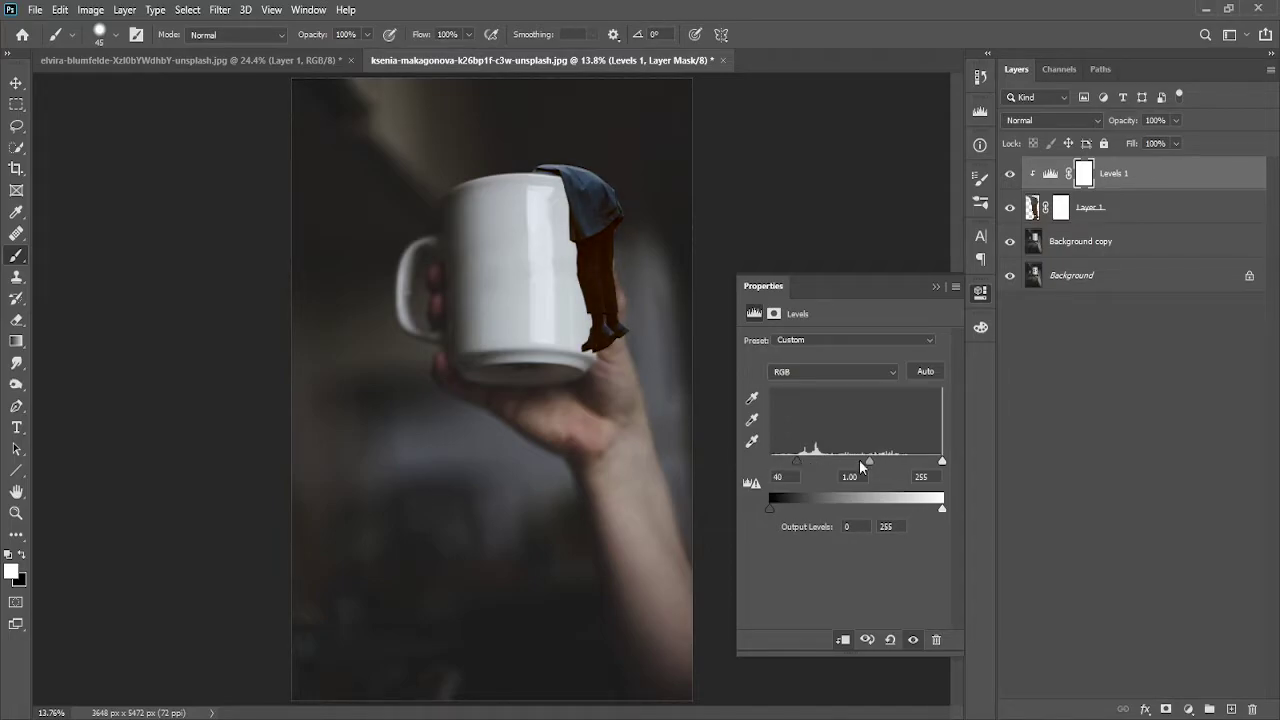
{"action": "left_click_drag", "start_coordinate": [871, 457], "coordinate": [865, 458]}
{"action": "left_click_drag", "start_coordinate": [942, 461], "coordinate": [855, 462]}
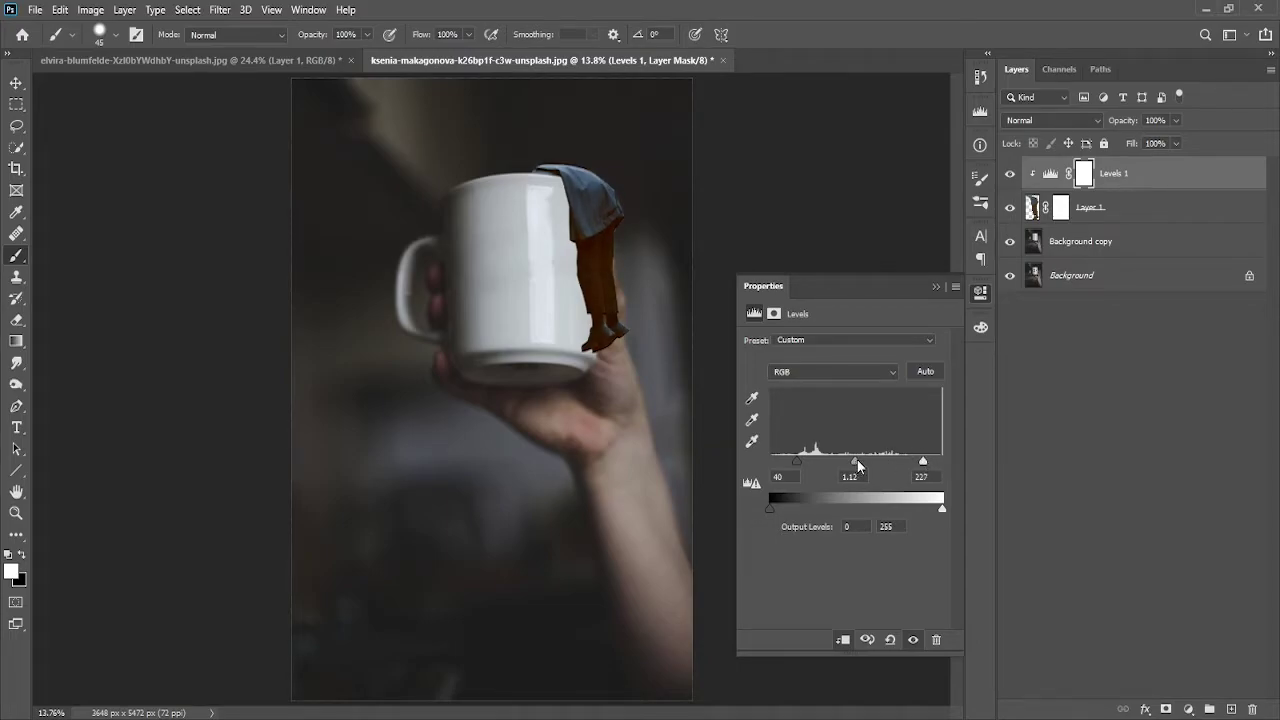
{"action": "left_click", "coordinate": [935, 287]}
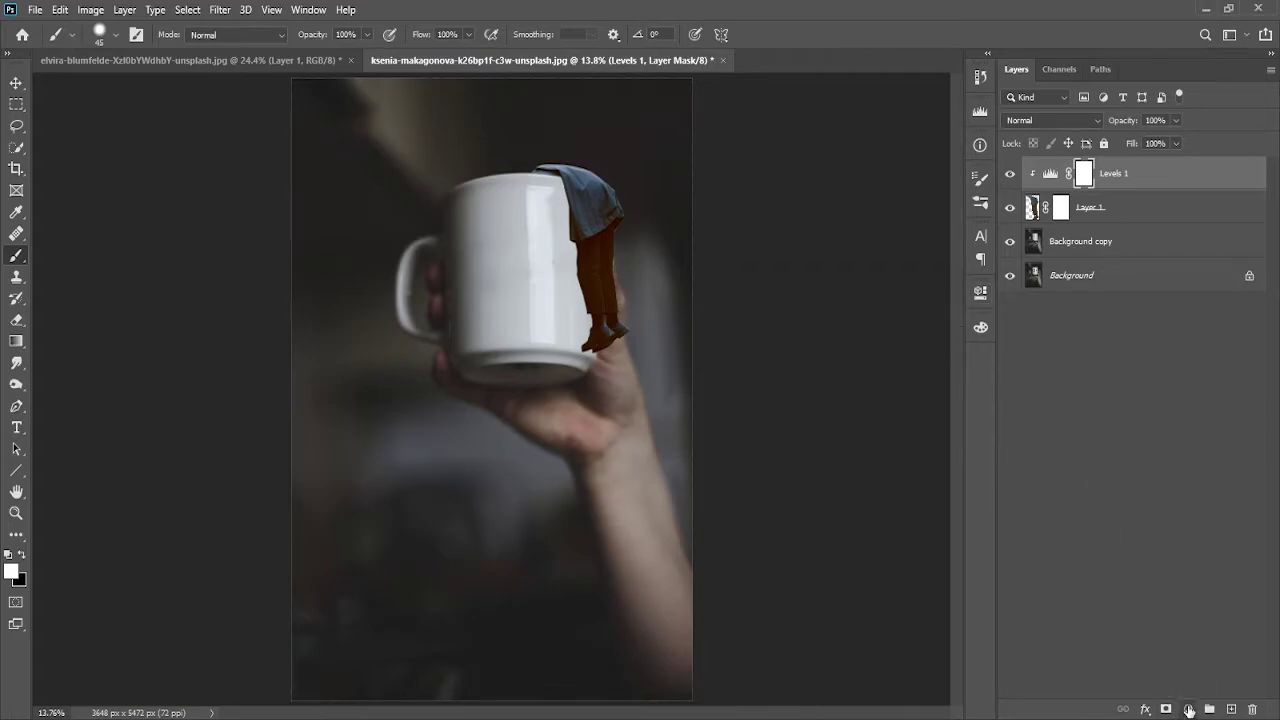
Add a clipped Hue/Saturation adjustment lowering saturation by 40
{"action": "left_click", "coordinate": [1188, 709]}
{"action": "left_click", "coordinate": [1198, 545]}
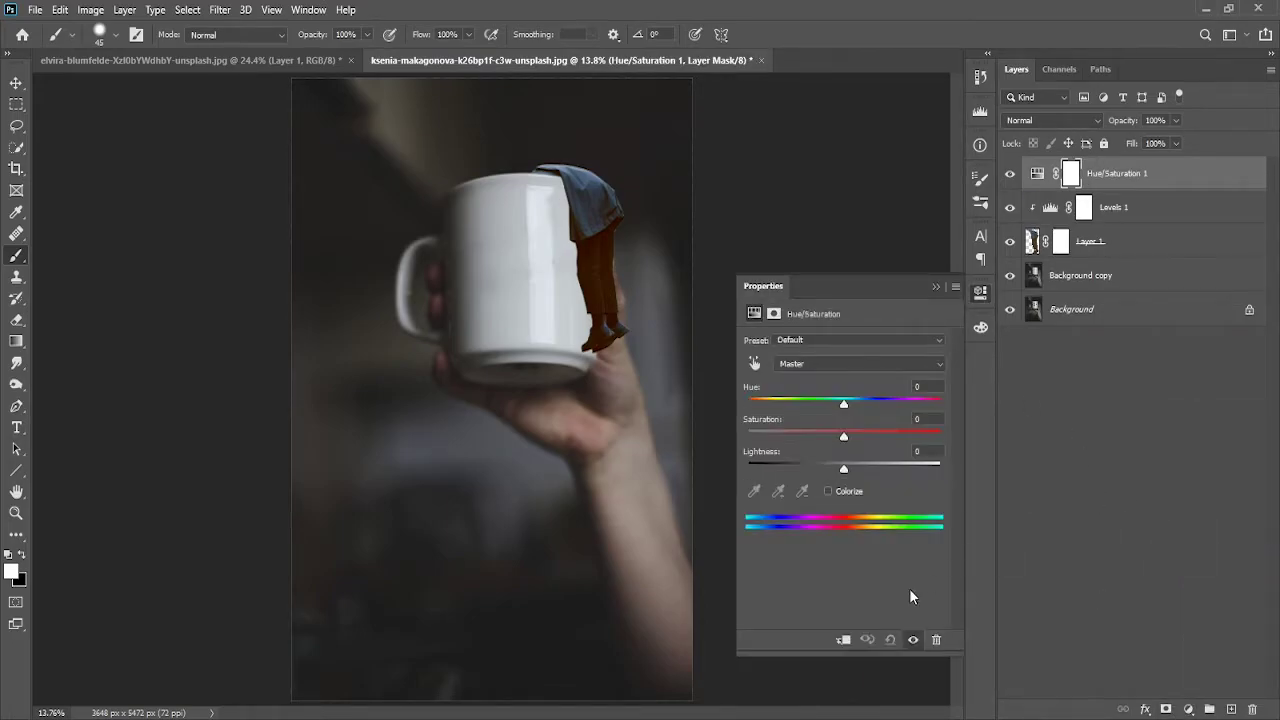
{"action": "left_click_drag", "start_coordinate": [843, 437], "coordinate": [799, 443]}
{"action": "left_click", "coordinate": [934, 287]}
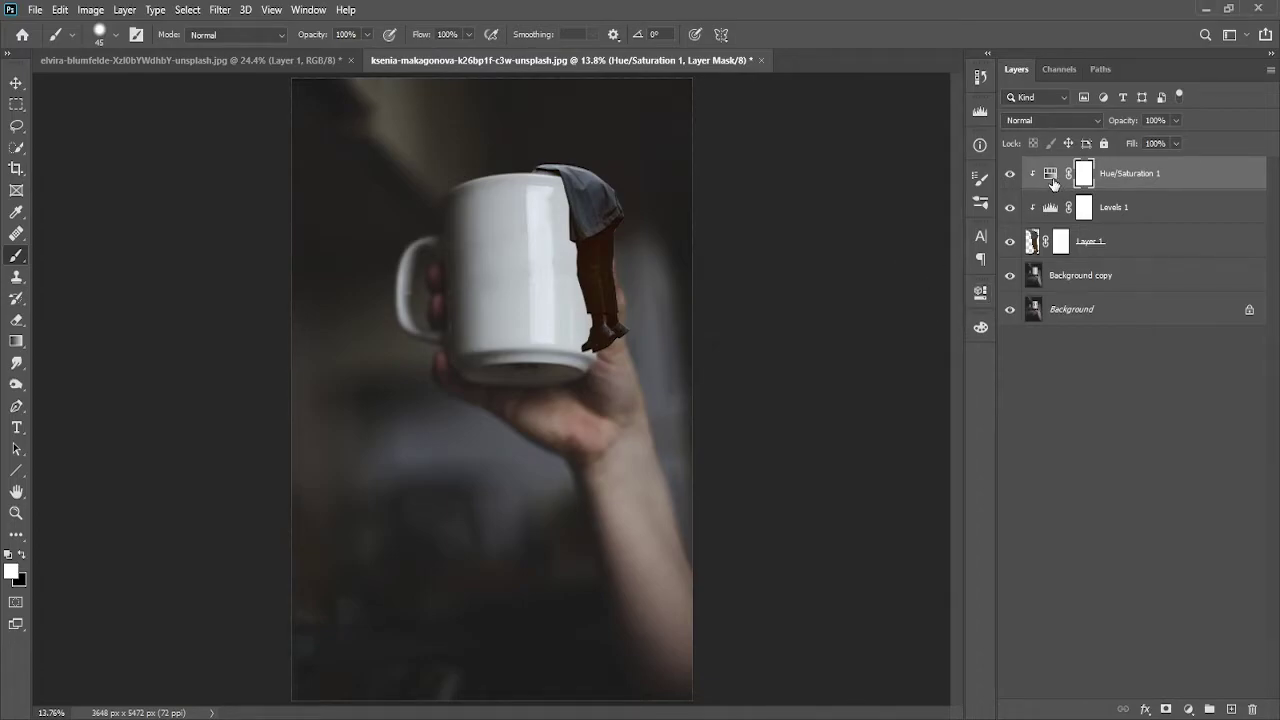
{"action": "left_click", "coordinate": [1049, 178]}
{"action": "left_click", "coordinate": [1139, 349]}
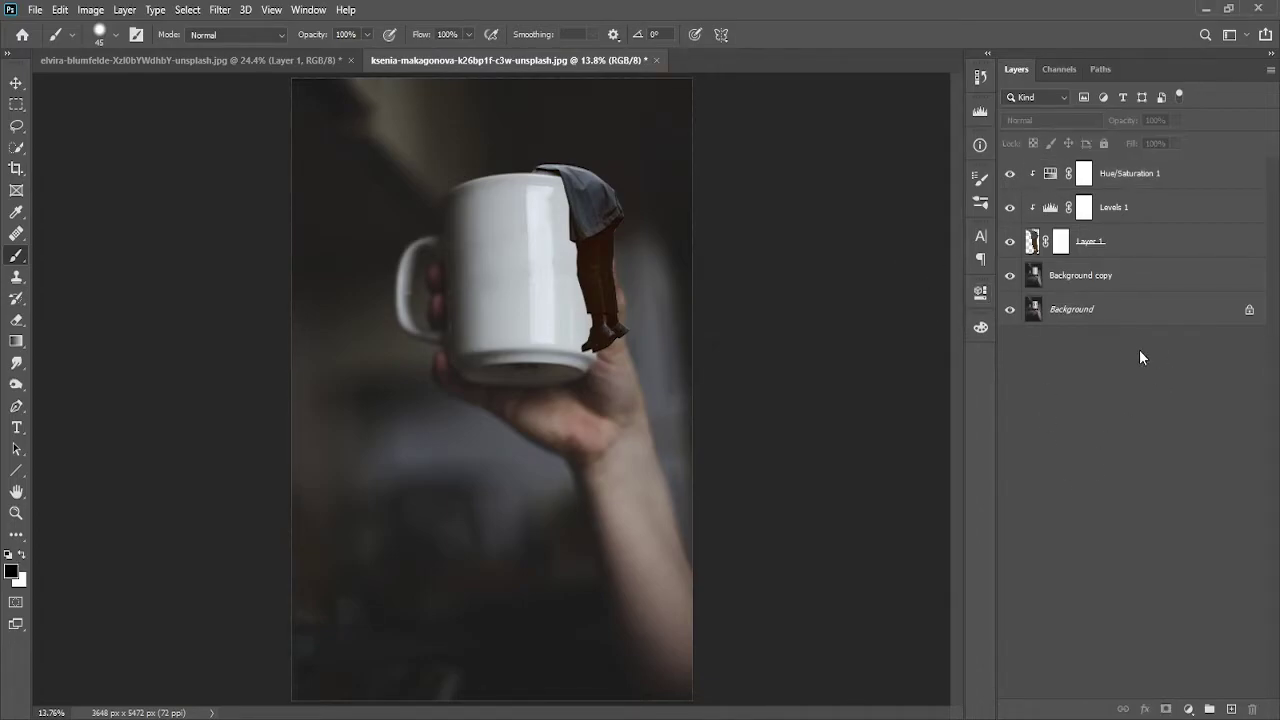
{"action": "left_click", "coordinate": [1138, 240]}
Convert Layer 1 to a smart object and apply a 4.6-pixel Gaussian Blur smart filter
{"action": "right_click", "coordinate": [1144, 245]}
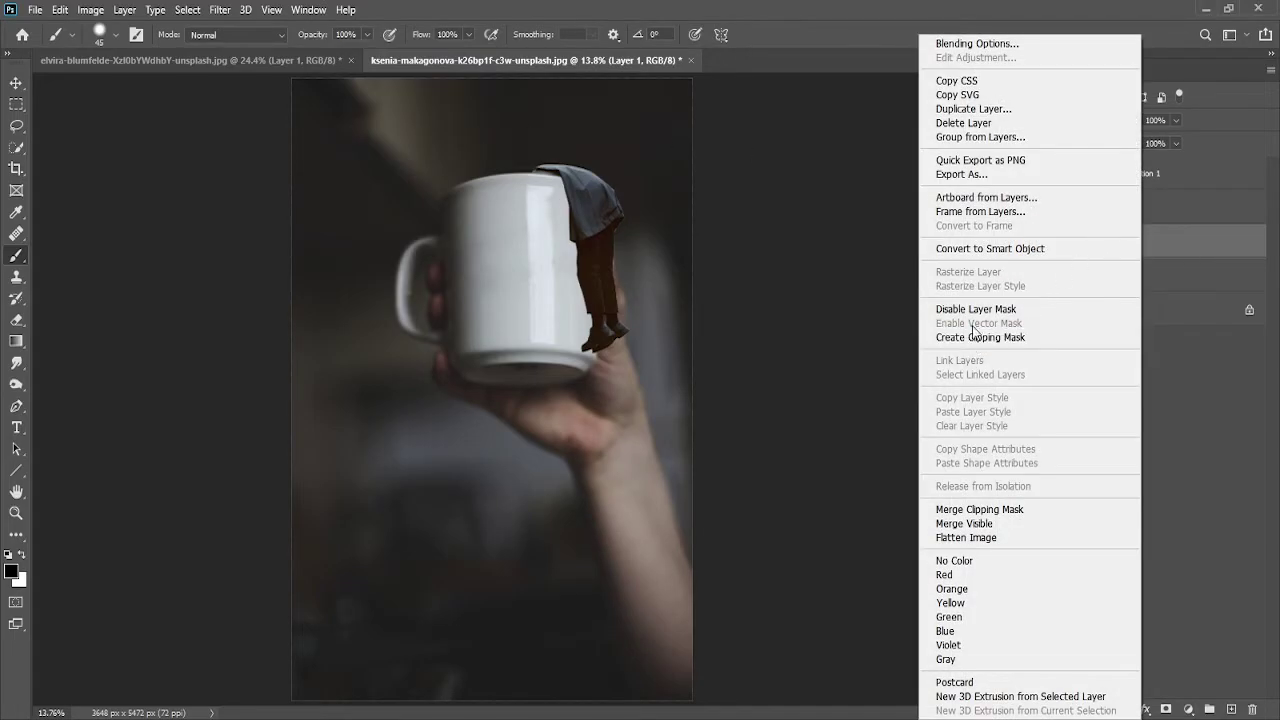
{"action": "left_click", "coordinate": [976, 326]}
{"action": "left_click", "coordinate": [219, 10]}
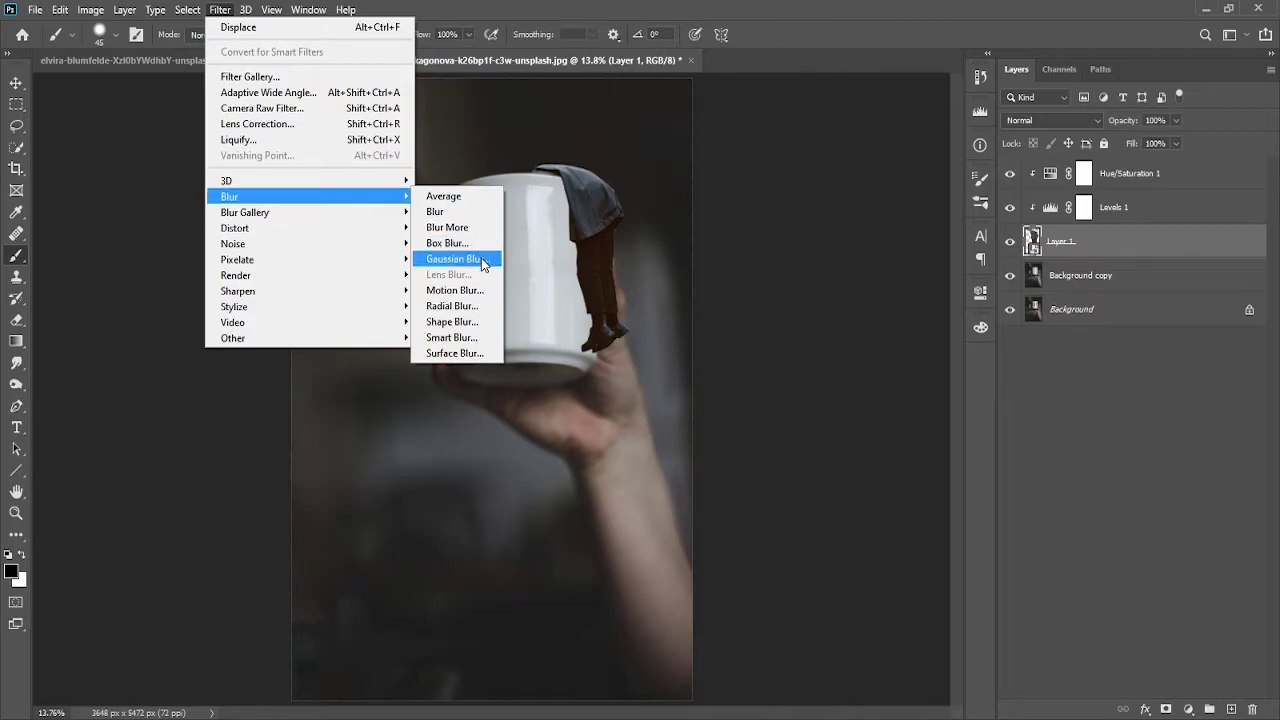
{"action": "left_click", "coordinate": [476, 257]}
{"action": "left_click_drag", "start_coordinate": [863, 382], "coordinate": [709, 381]}
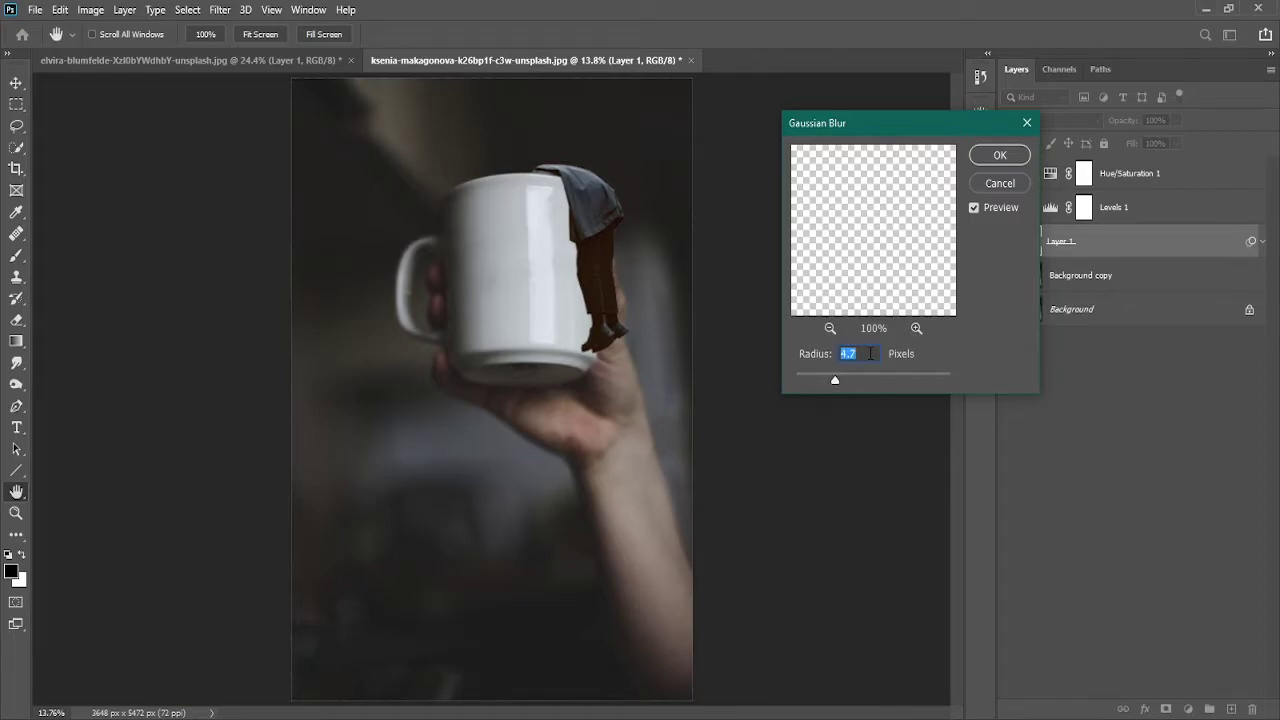
{"action": "key", "text": "Down"}
{"action": "left_click", "coordinate": [1004, 162]}
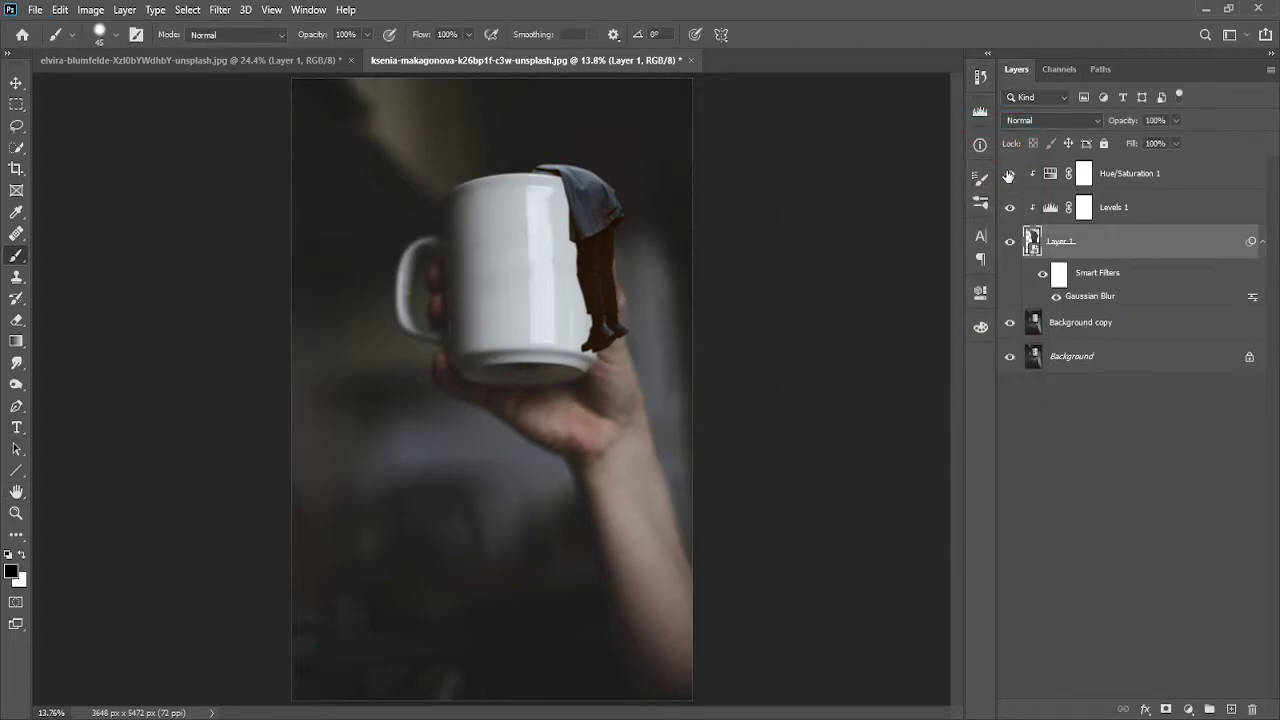
{"action": "left_click", "coordinate": [1262, 242]}
Add a new layer above Background copy and set a 125-pixel brush at 10% opacity
{"action": "left_click", "coordinate": [1151, 277]}
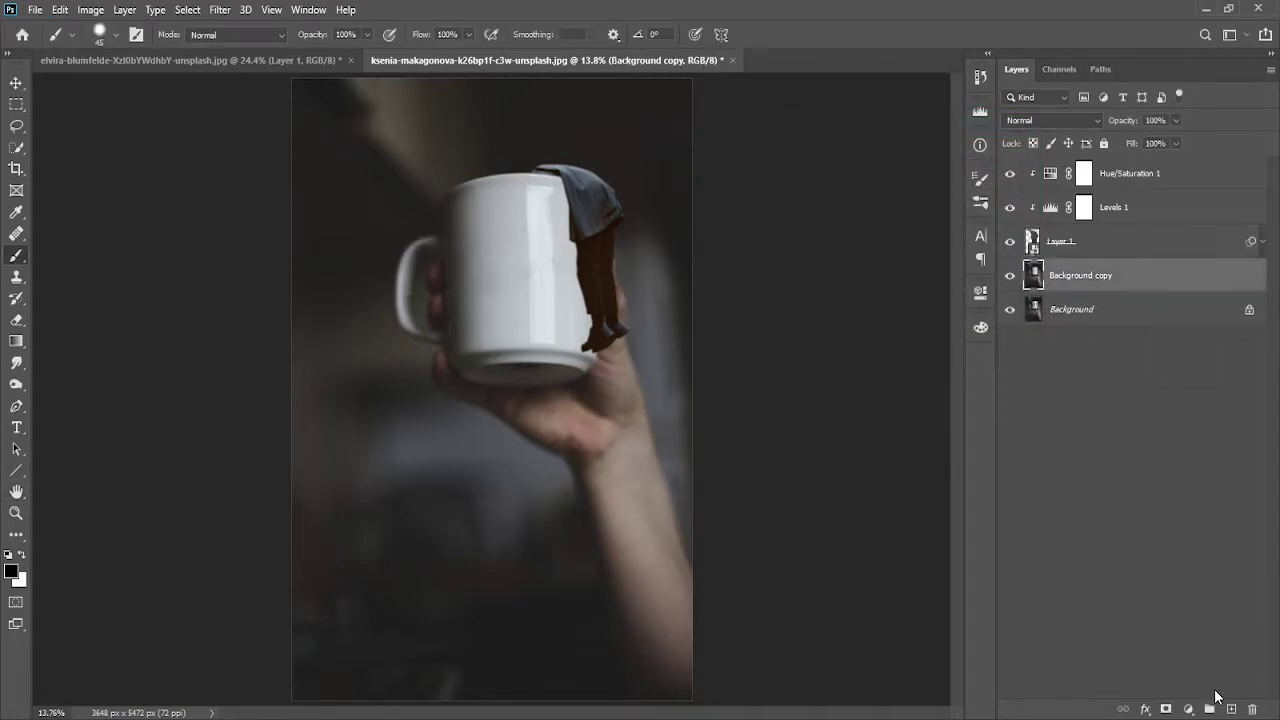
{"action": "left_click", "coordinate": [1232, 709]}
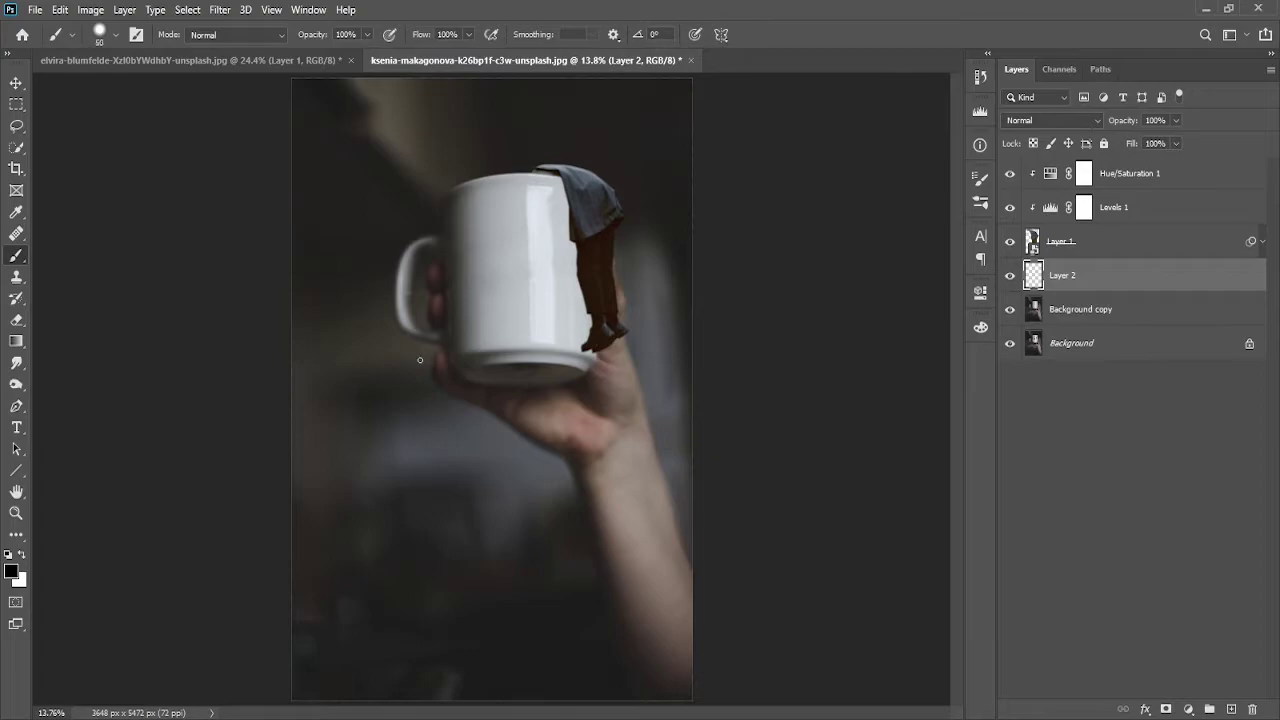
{"action": "key", "text": "bracketright"}
{"action": "key", "text": "bracketright"}
{"action": "key", "text": "bracketright"}
{"action": "key", "text": "1"}
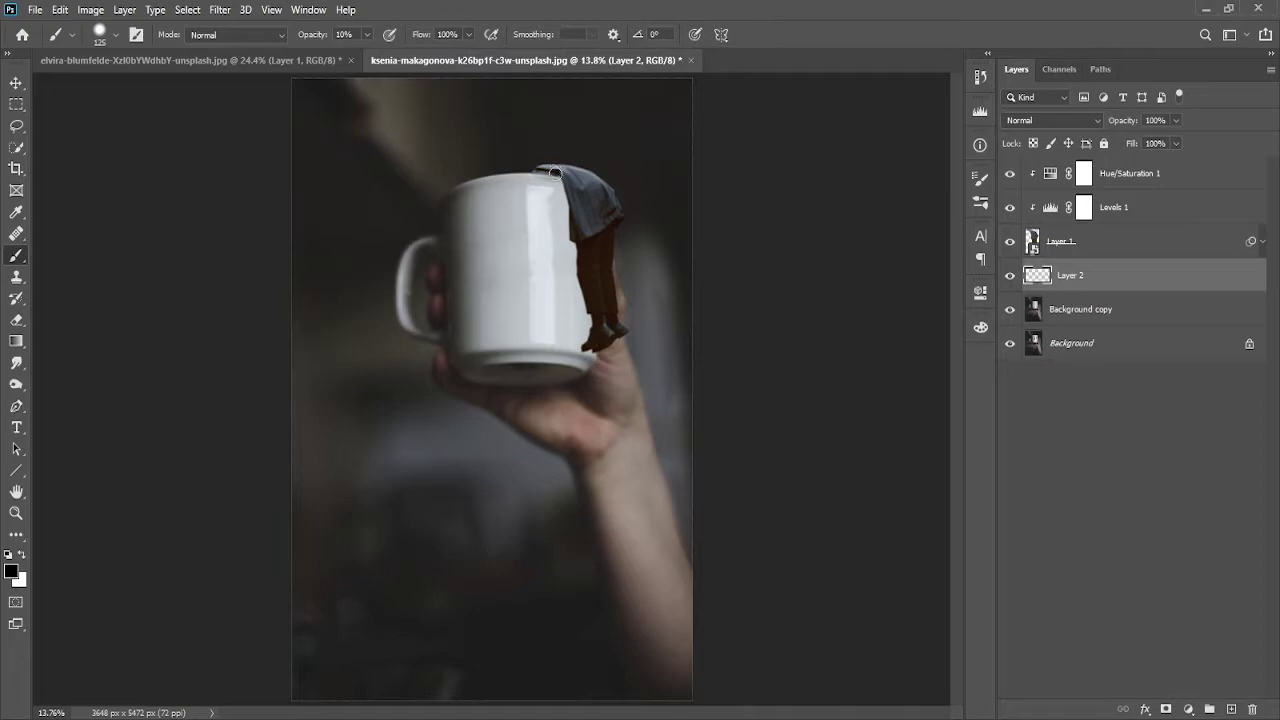
Paint faint soft black shadow on the mug rim, behind the figure and beside its legs
{"action": "left_click_drag", "start_coordinate": [551, 173], "coordinate": [533, 171]}
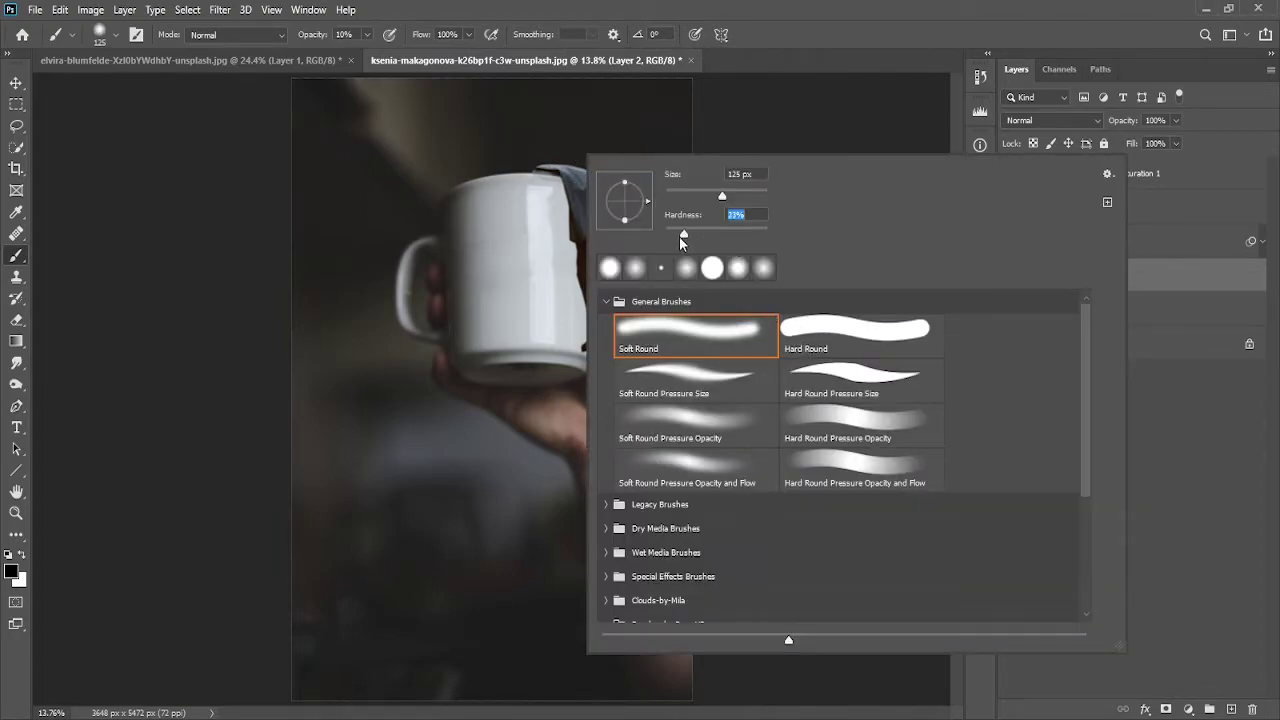
{"action": "key", "text": "Return"}
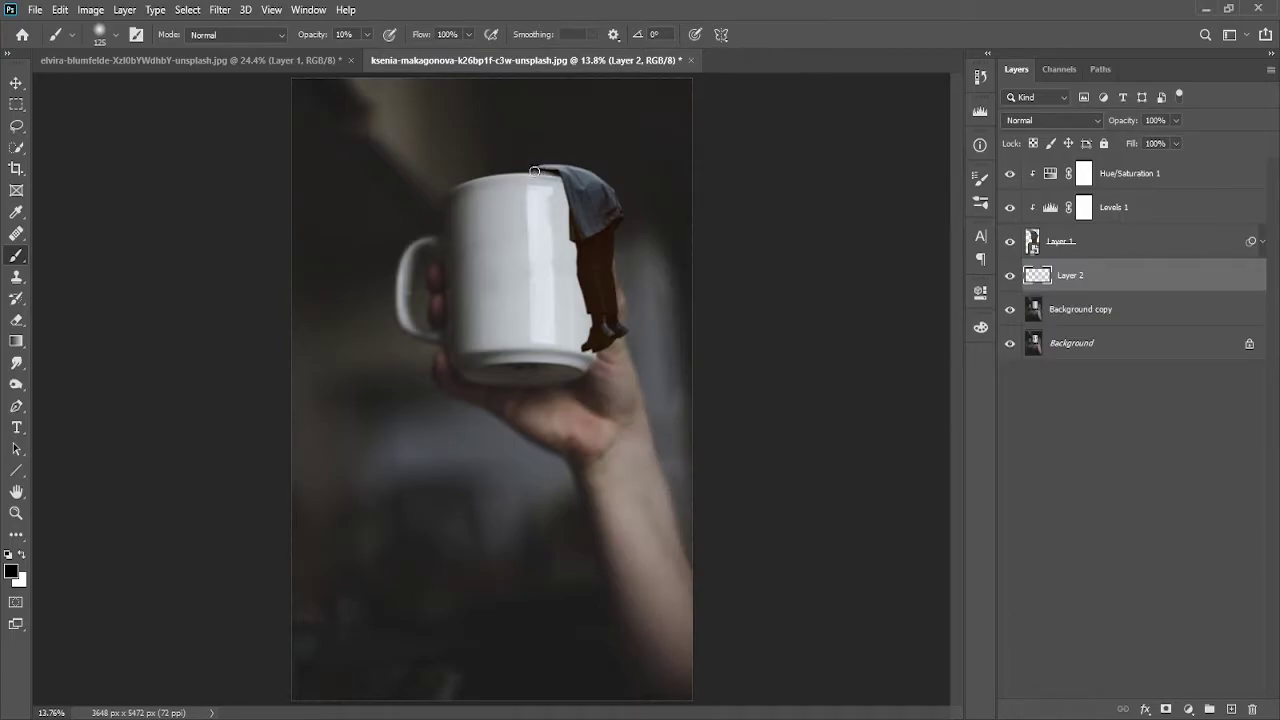
{"action": "mouse_move", "coordinate": [535, 169]}
{"action": "left_mouse_down"}
{"action": "mouse_move", "coordinate": [563, 176]}
{"action": "mouse_move", "coordinate": [582, 284]}
{"action": "mouse_move", "coordinate": [577, 212]}
{"action": "left_mouse_up"}
{"action": "mouse_move", "coordinate": [537, 172]}
{"action": "left_mouse_down"}
{"action": "mouse_move", "coordinate": [568, 188]}
{"action": "mouse_move", "coordinate": [590, 314]}
{"action": "mouse_move", "coordinate": [564, 174]}
{"action": "mouse_move", "coordinate": [530, 169]}
{"action": "mouse_move", "coordinate": [541, 172]}
{"action": "left_mouse_up"}
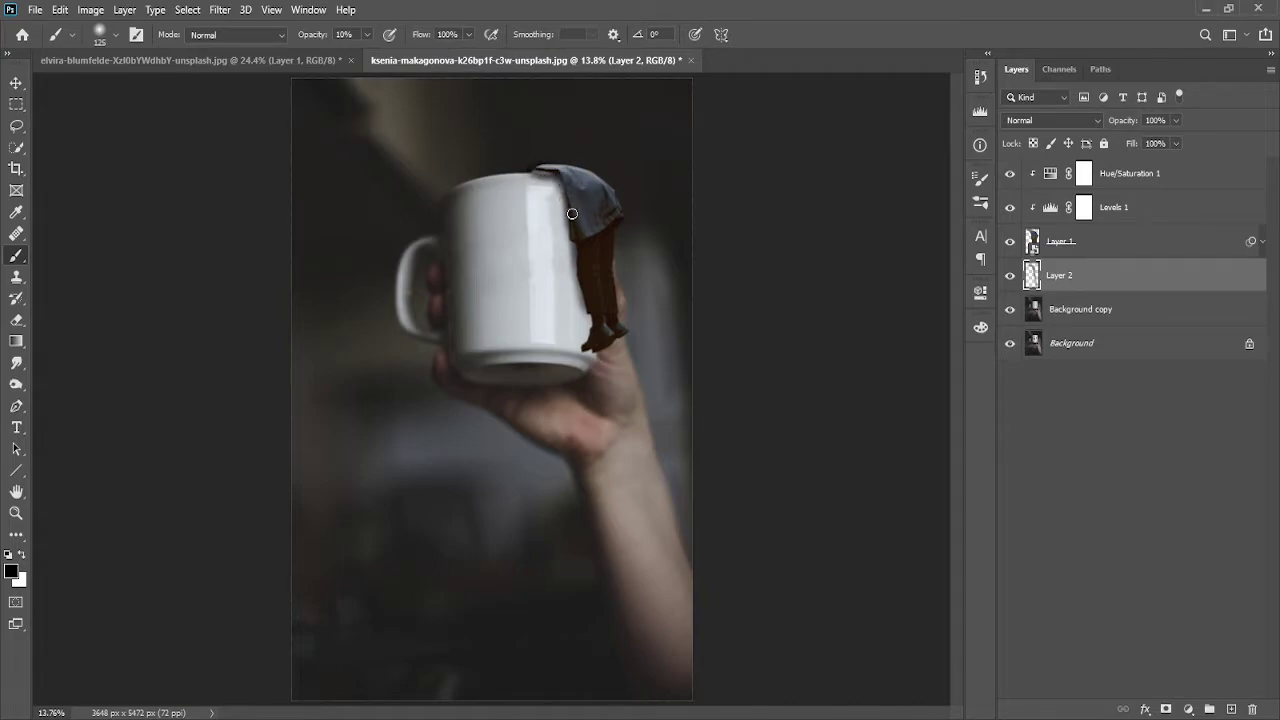
{"action": "left_click_drag", "start_coordinate": [568, 216], "coordinate": [586, 286]}
{"action": "scroll", "coordinate": [441, 411], "scroll_direction": "down", "scroll_amount": 2}
{"action": "key", "text": "ctrl+0"}
{"action": "left_click_drag", "start_coordinate": [554, 190], "coordinate": [557, 191]}
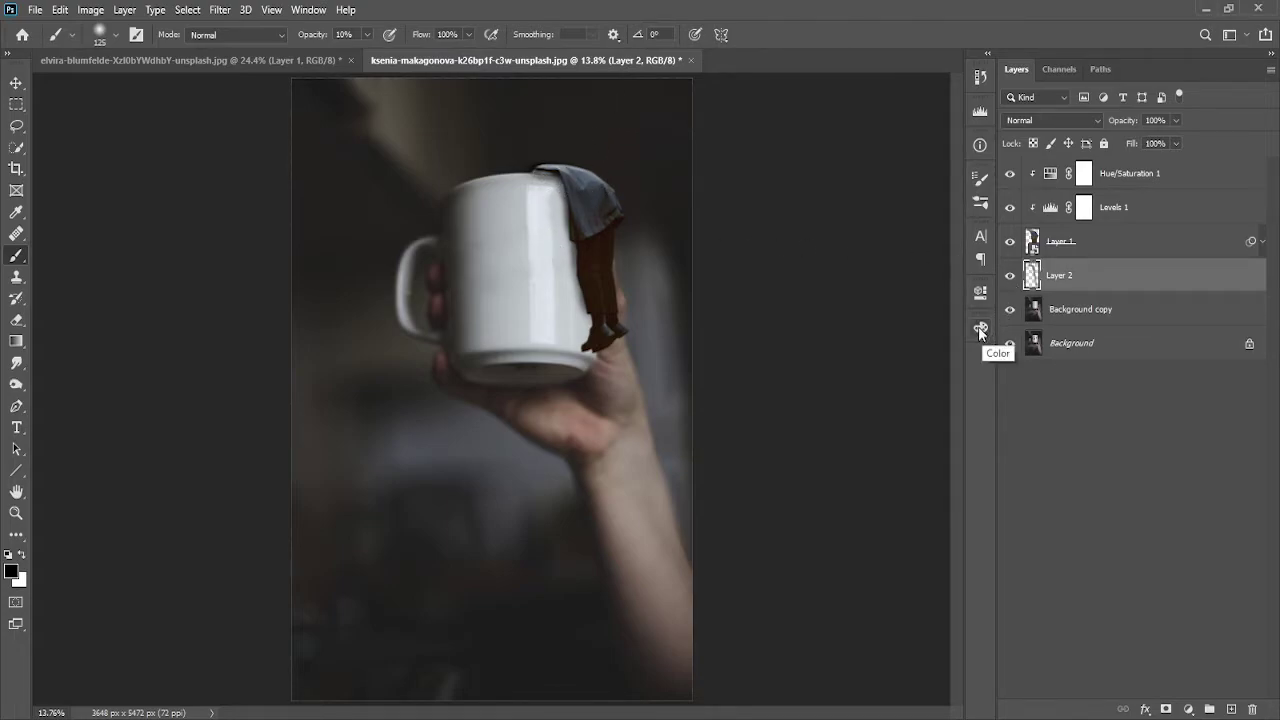
{"action": "left_click", "coordinate": [1180, 184]}
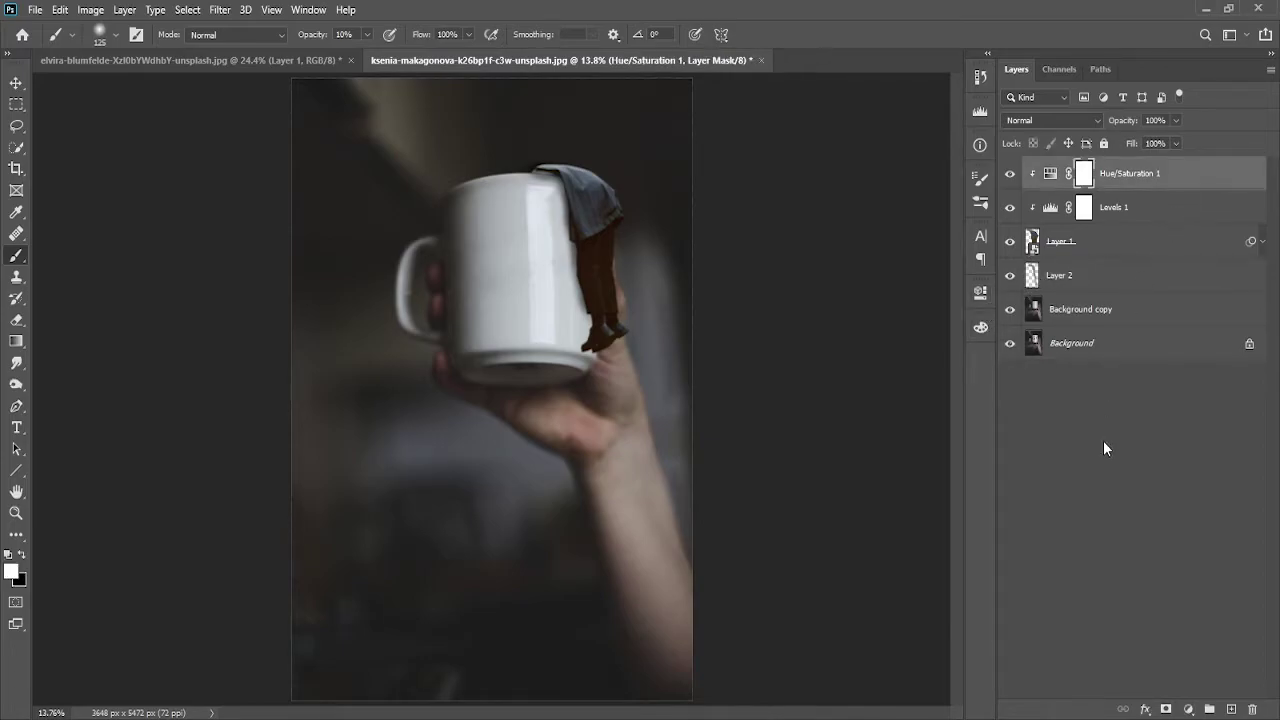
{"action": "left_click", "coordinate": [1100, 315]}
Duplicate Background copy, give the copy a 42.9-pixel Gaussian Blur, and show it alone
{"action": "key", "text": "ctrl+j"}
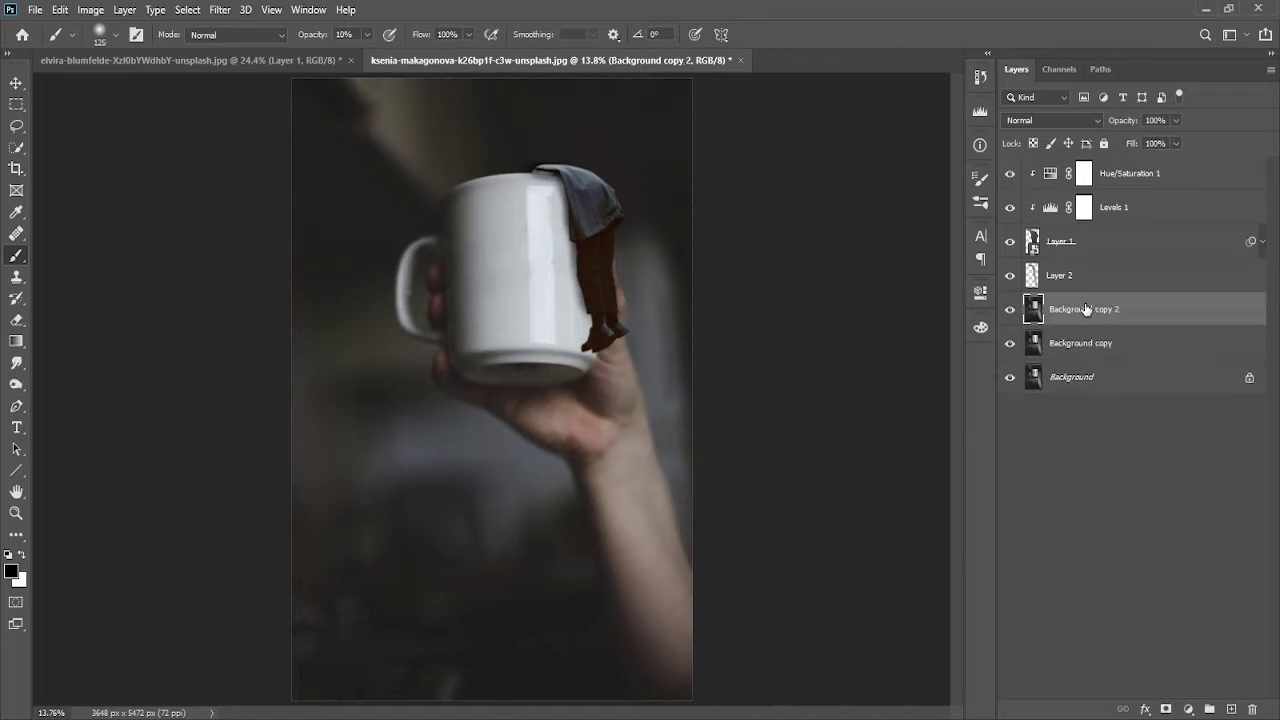
{"action": "left_click", "coordinate": [245, 10]}
{"action": "left_click", "coordinate": [222, 10]}
{"action": "left_click", "coordinate": [487, 260]}
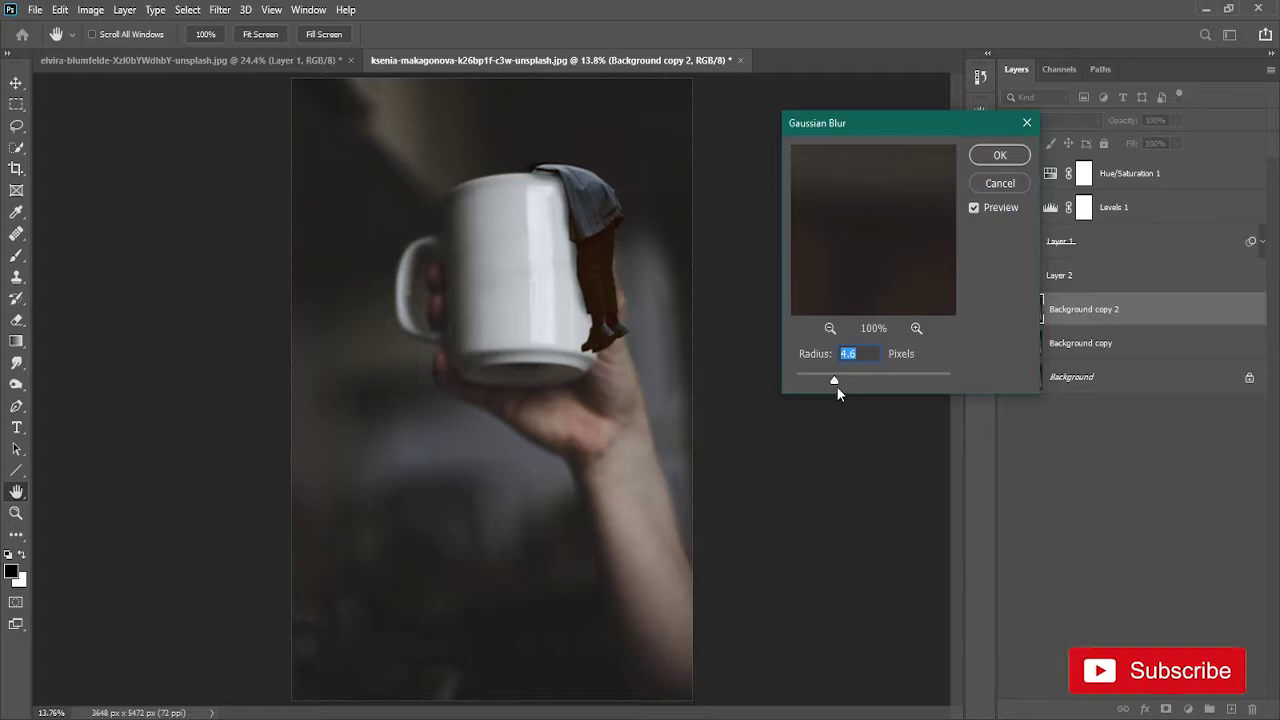
{"action": "left_click_drag", "start_coordinate": [834, 381], "coordinate": [877, 380]}
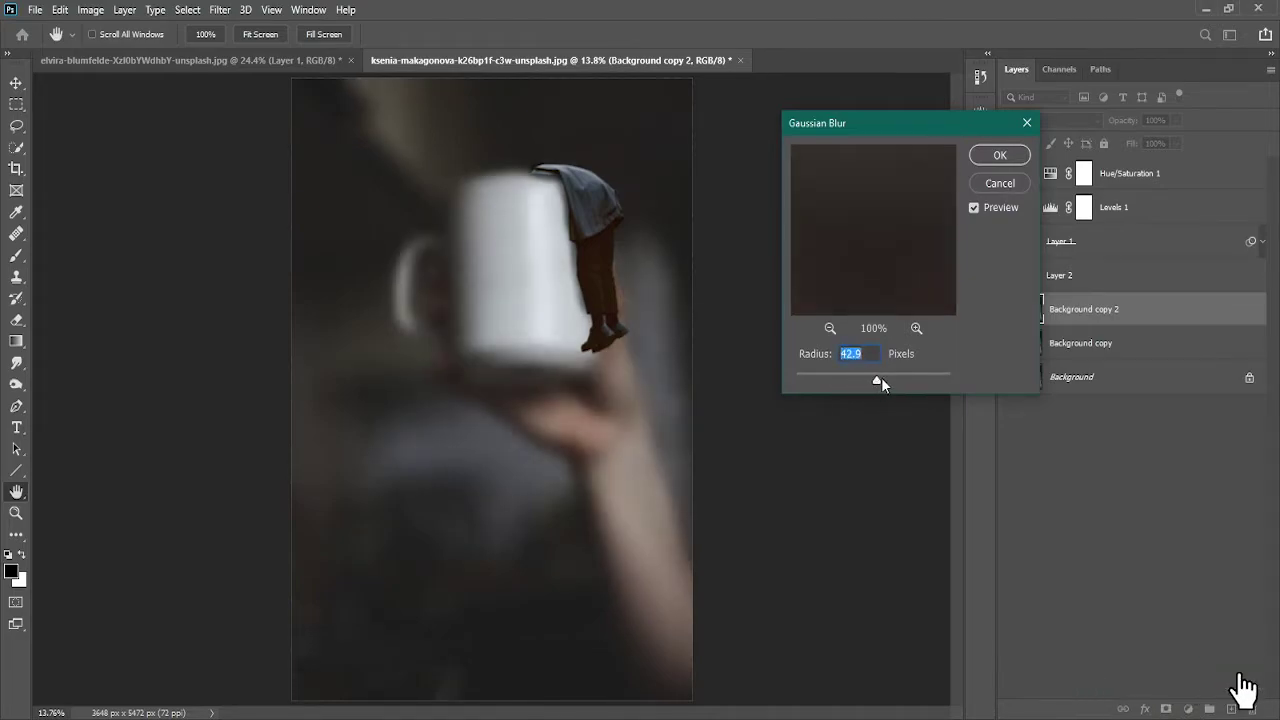
{"action": "left_click", "coordinate": [1000, 157]}
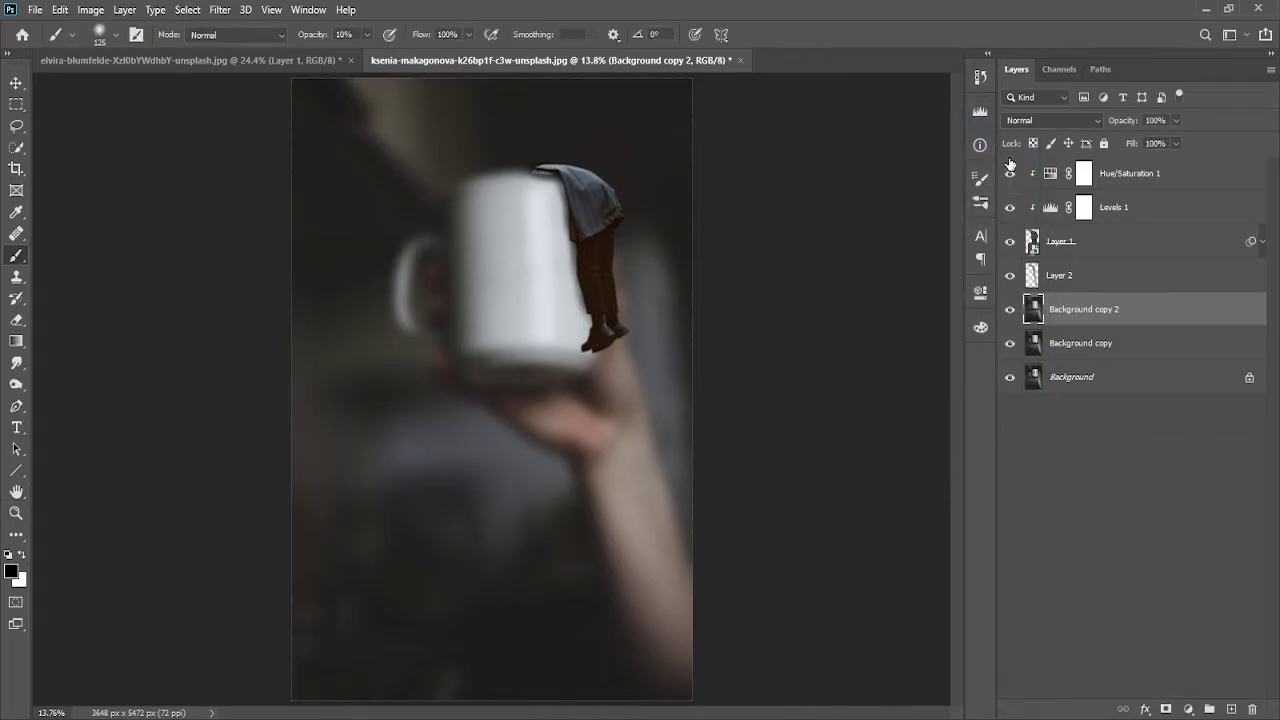
{"action": "left_click", "coordinate": [1010, 313], "text": "alt"}
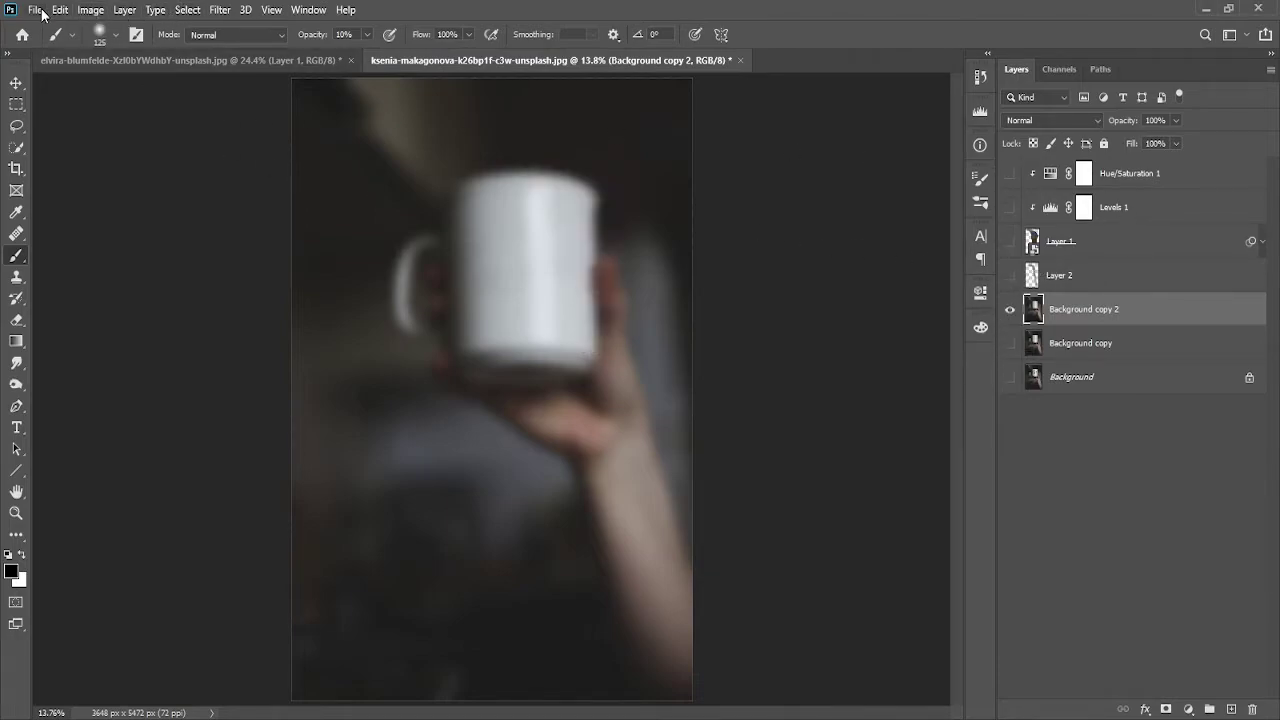
{"action": "left_click", "coordinate": [35, 10]}
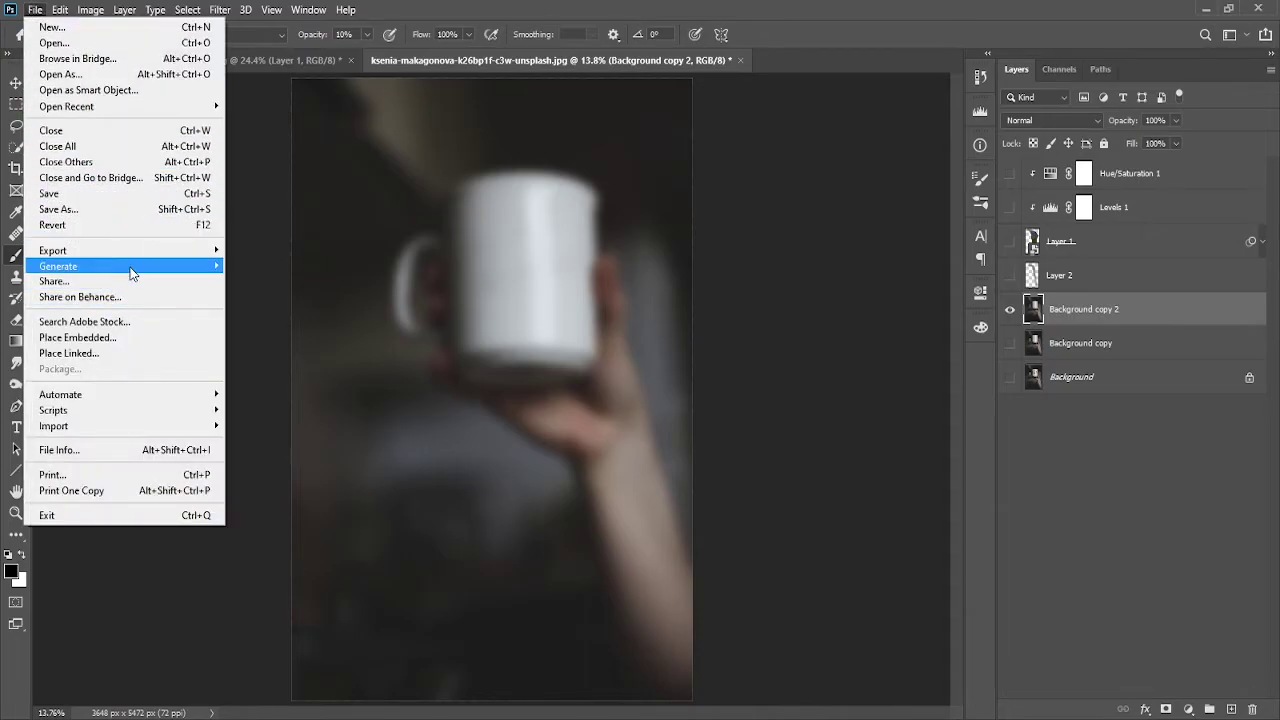
Save the blurred-only image as displace.psd, then delete the Background copy 2 layer
{"action": "left_click", "coordinate": [102, 209]}
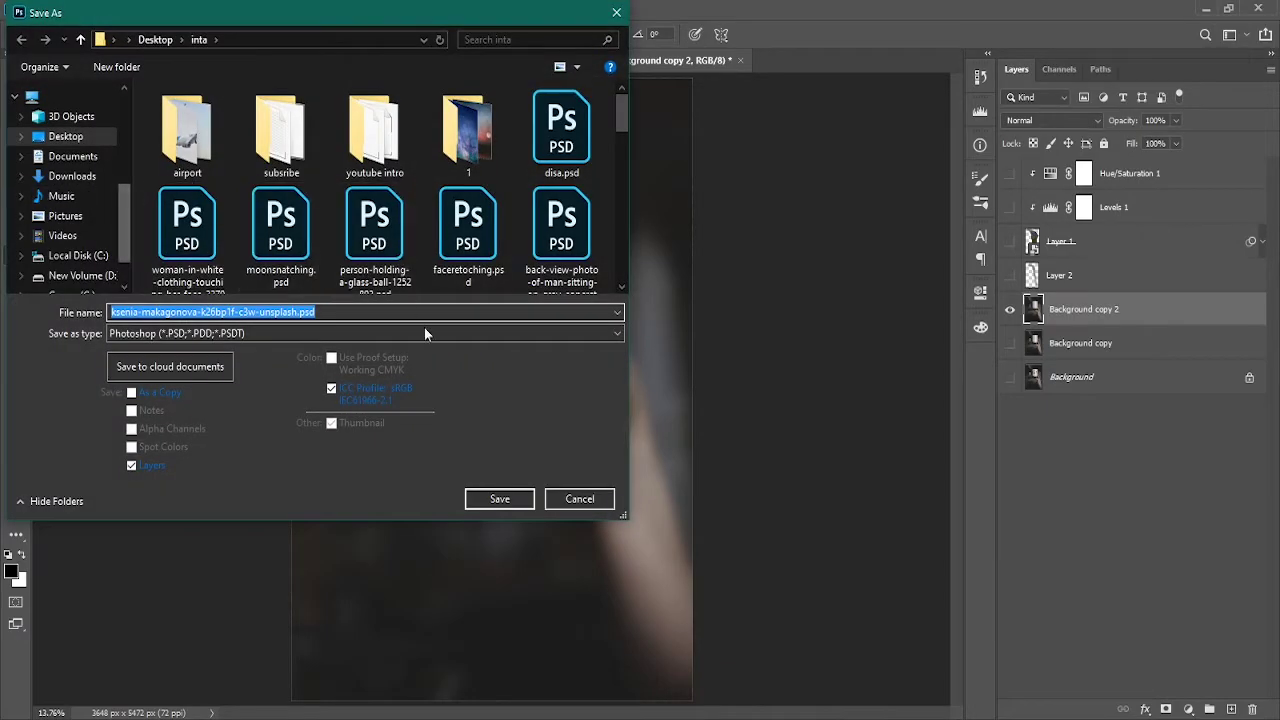
{"action": "type", "text": "d"}
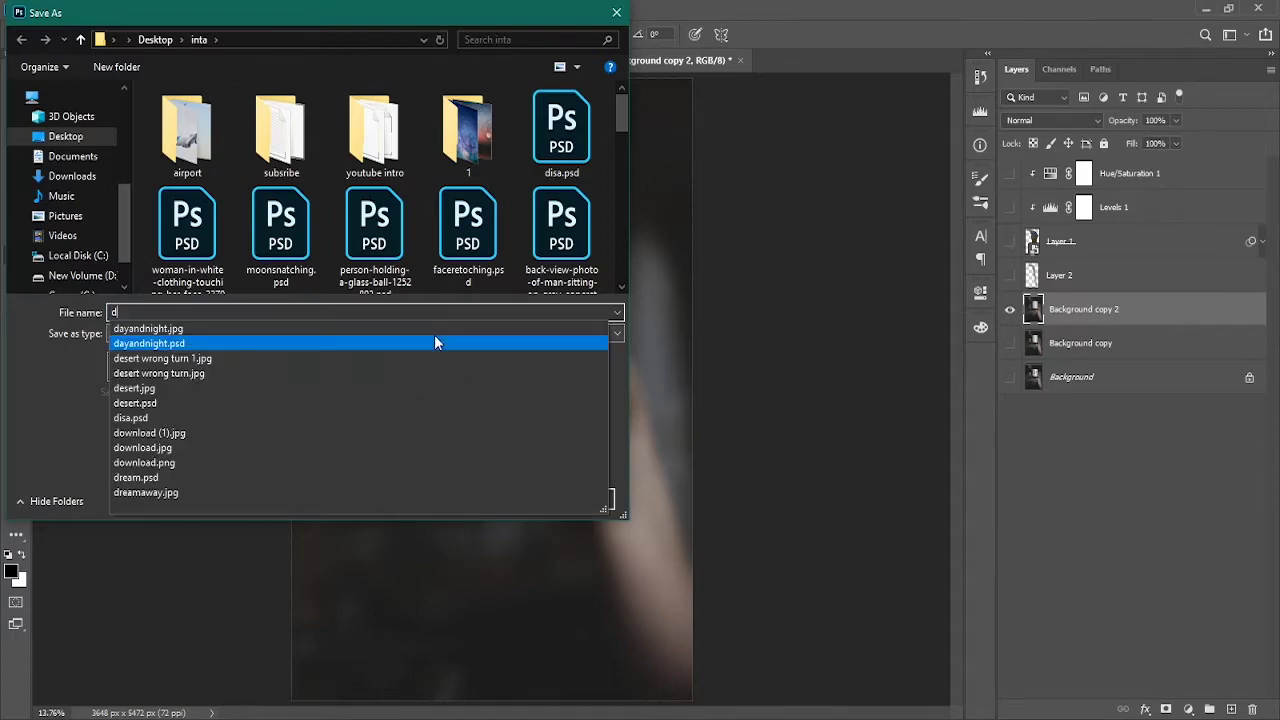
{"action": "type", "text": "ispl"}
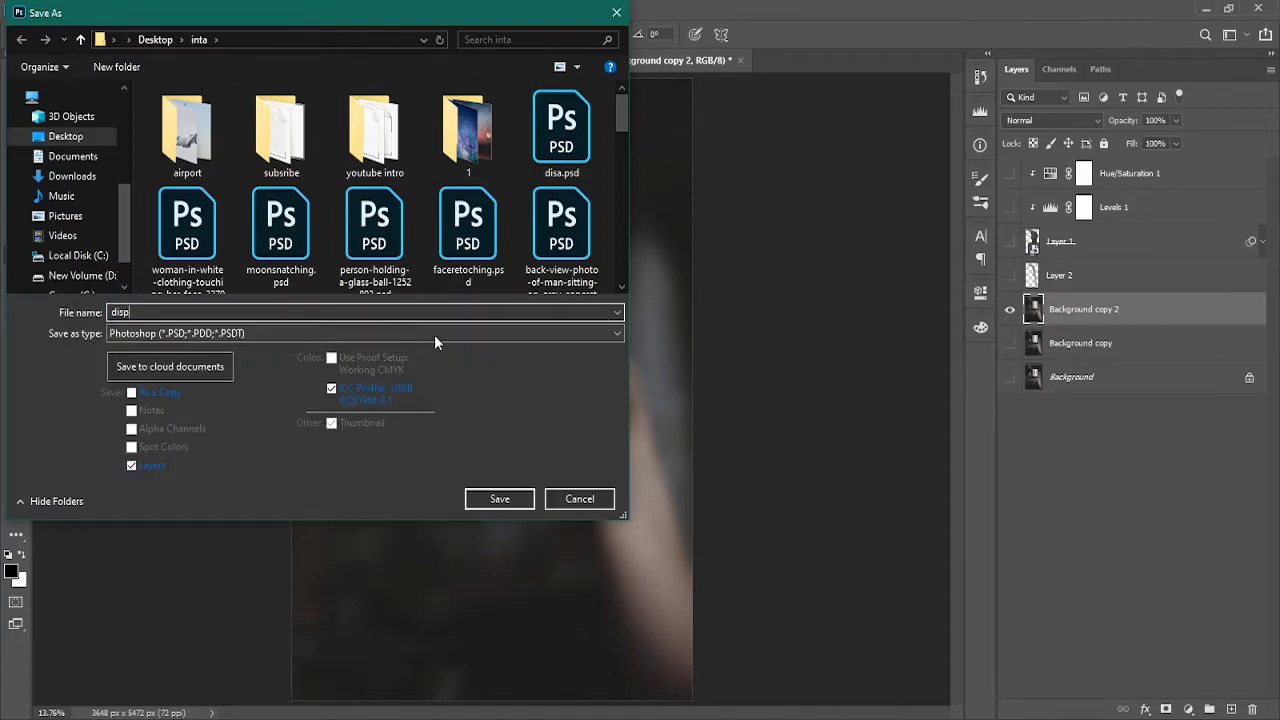
{"action": "type", "text": "la"}
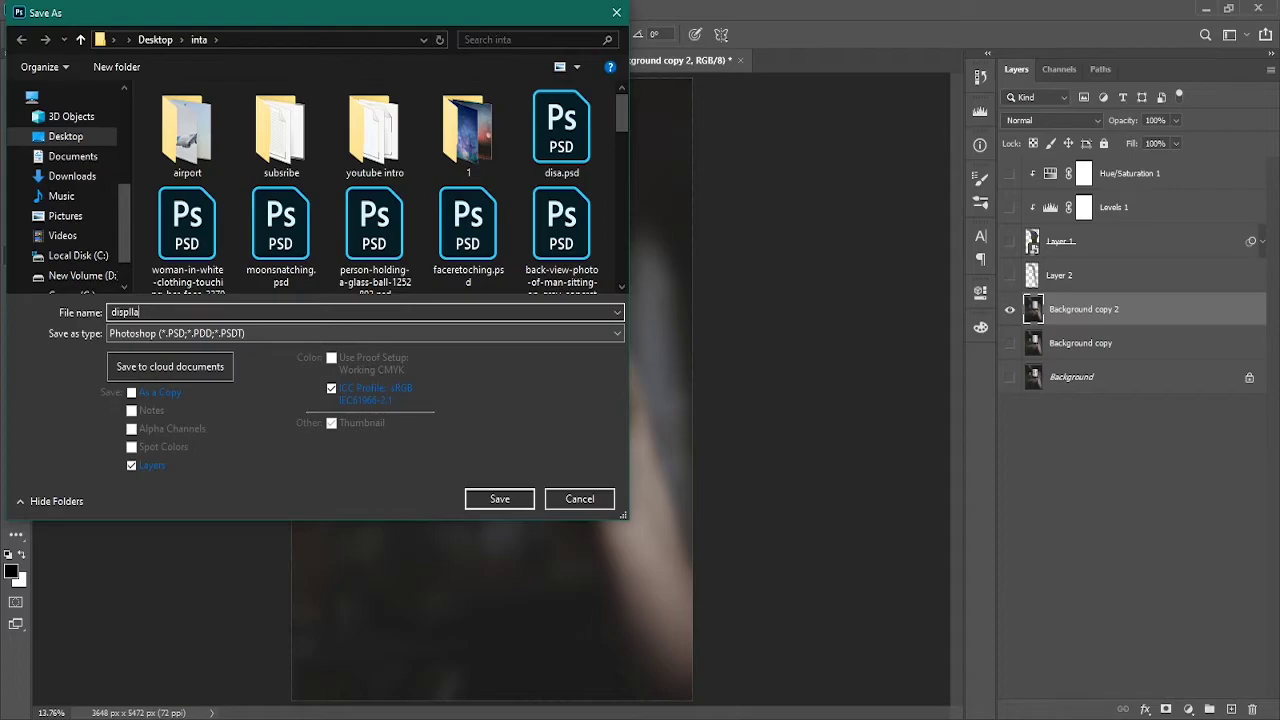
{"action": "key", "text": "BackSpace"}
{"action": "key", "text": "BackSpace"}
{"action": "type", "text": "ace"}
{"action": "key", "text": "Return"}
{"action": "key", "text": "Return"}
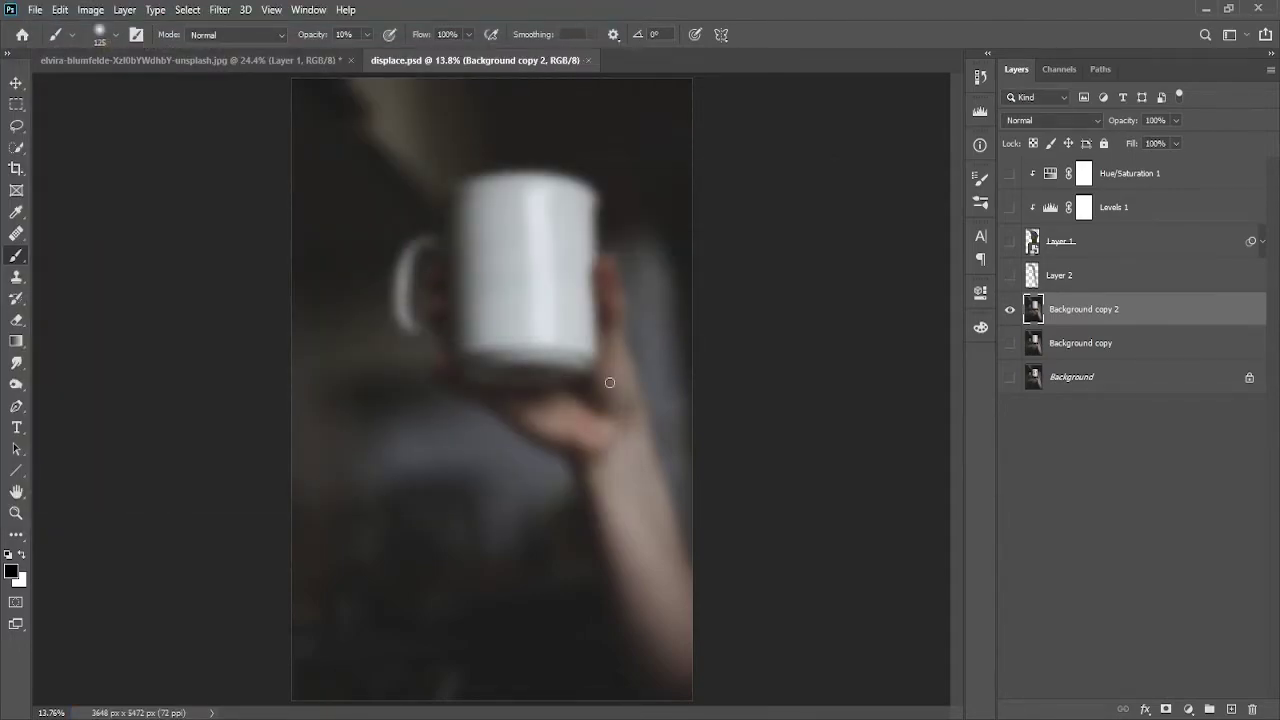
{"action": "key", "text": "Delete"}
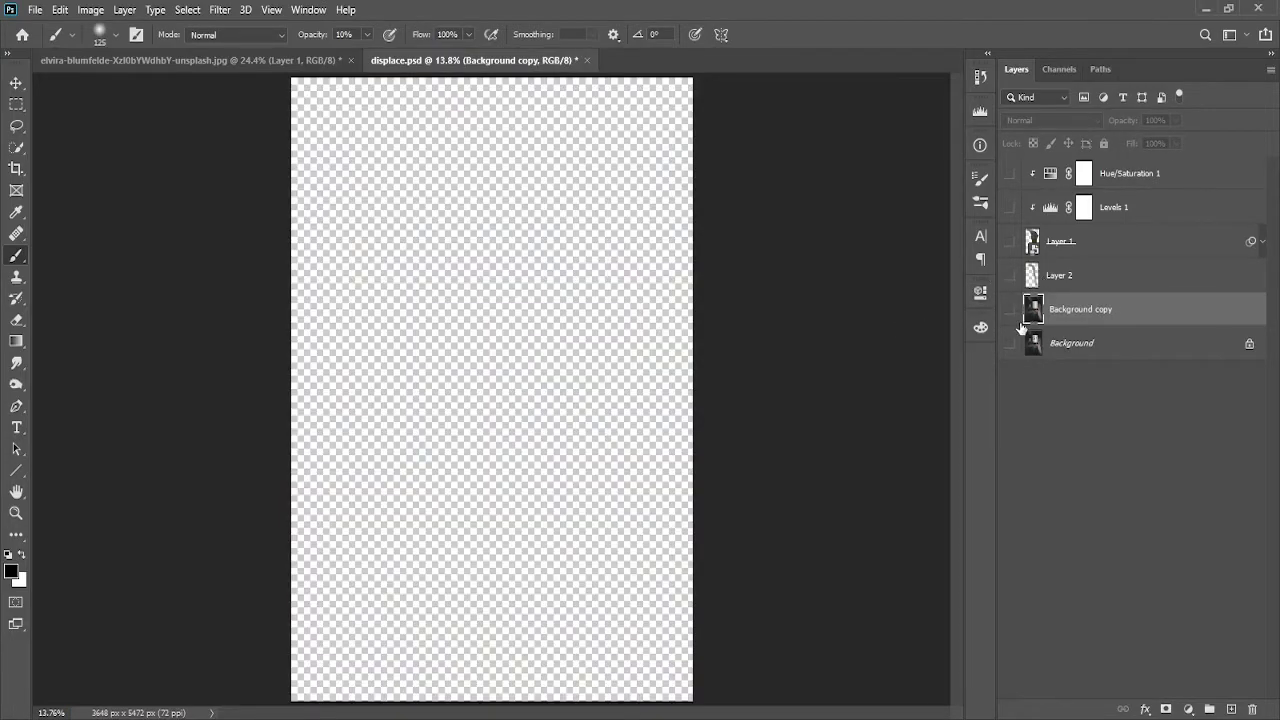
Make all the hidden layers visible again and add a new empty layer at the top
{"action": "left_click", "coordinate": [1009, 309]}
{"action": "left_click", "coordinate": [1009, 173]}
{"action": "left_click", "coordinate": [1009, 241]}
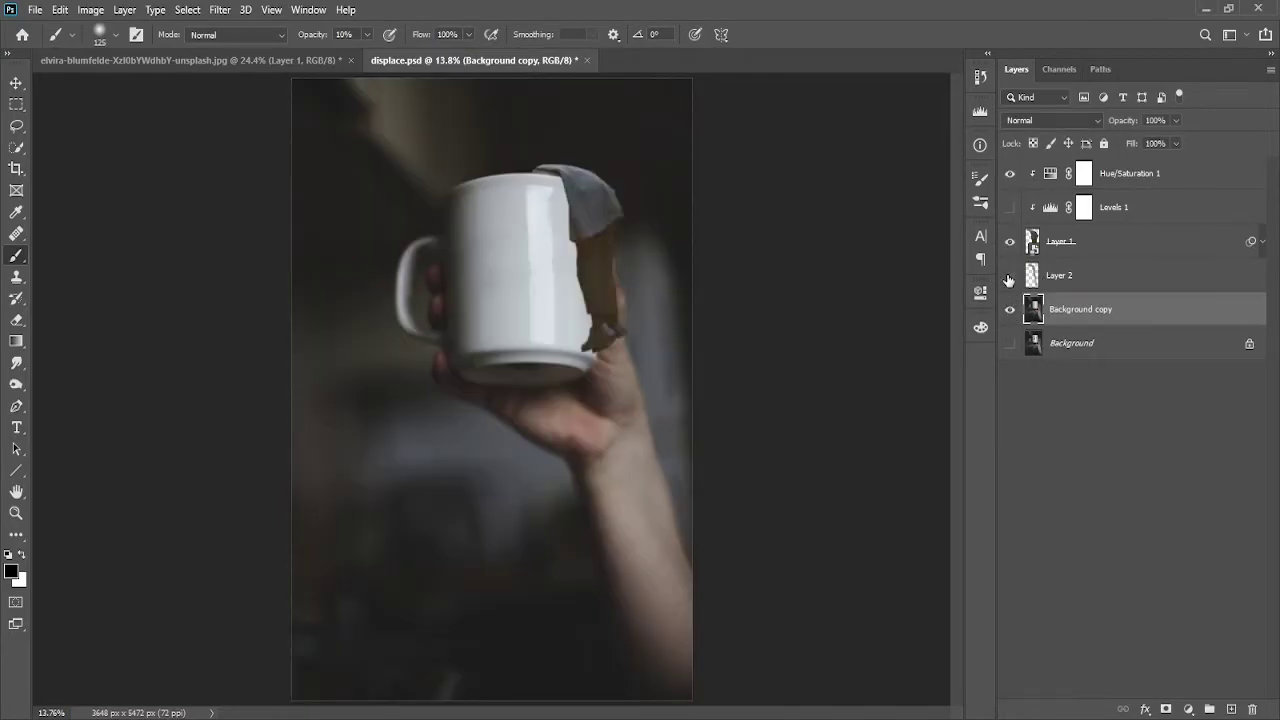
{"action": "left_click", "coordinate": [1009, 207]}
{"action": "left_click", "coordinate": [1009, 275]}
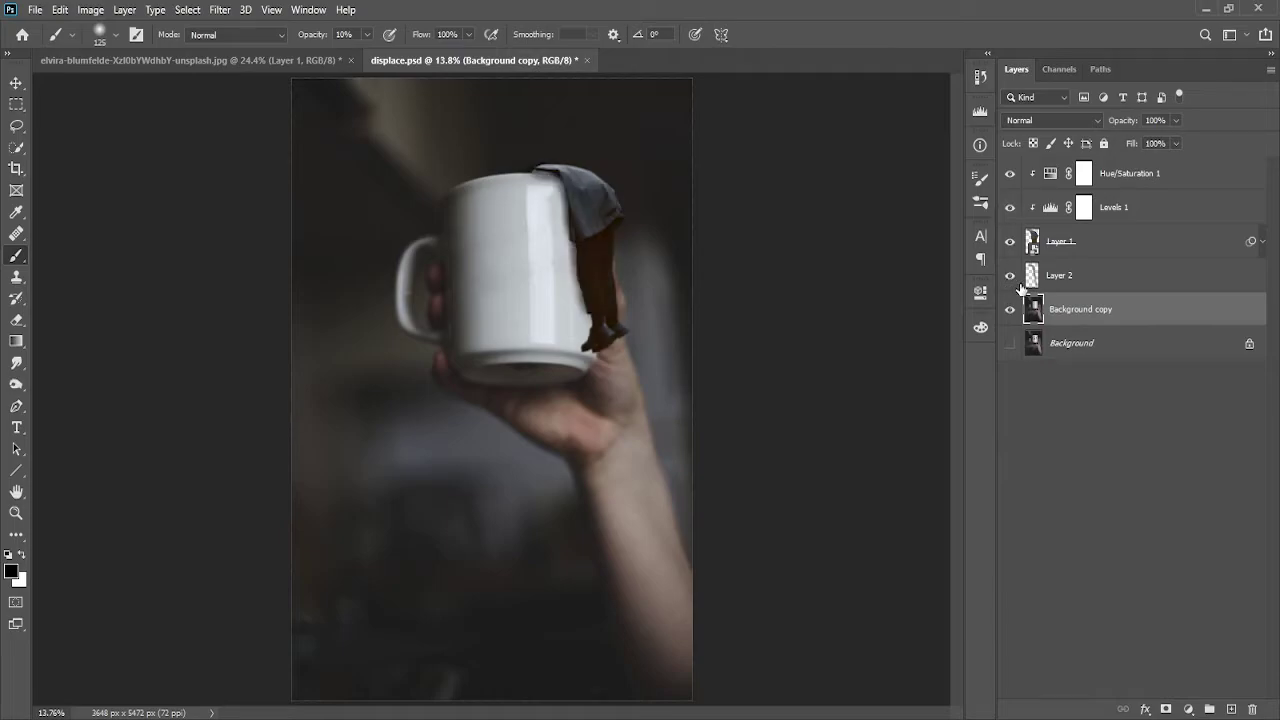
{"action": "left_click", "coordinate": [1216, 172]}
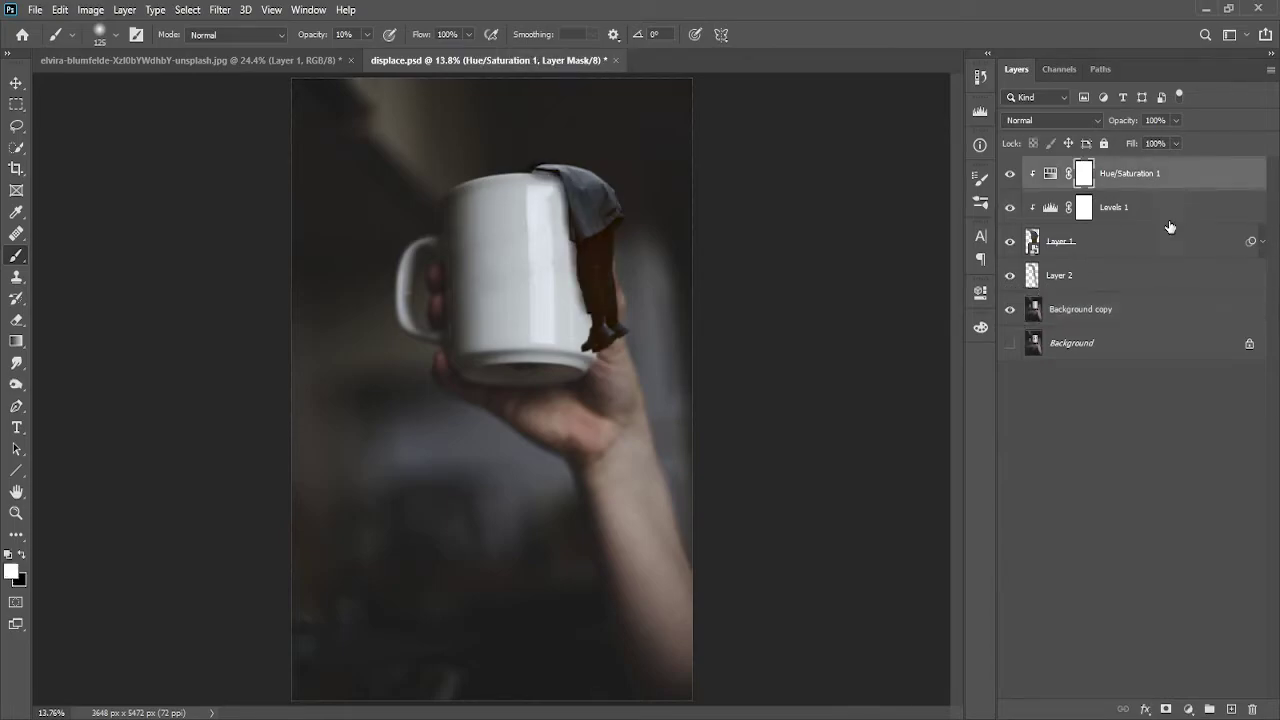
{"action": "left_click", "coordinate": [1231, 709]}
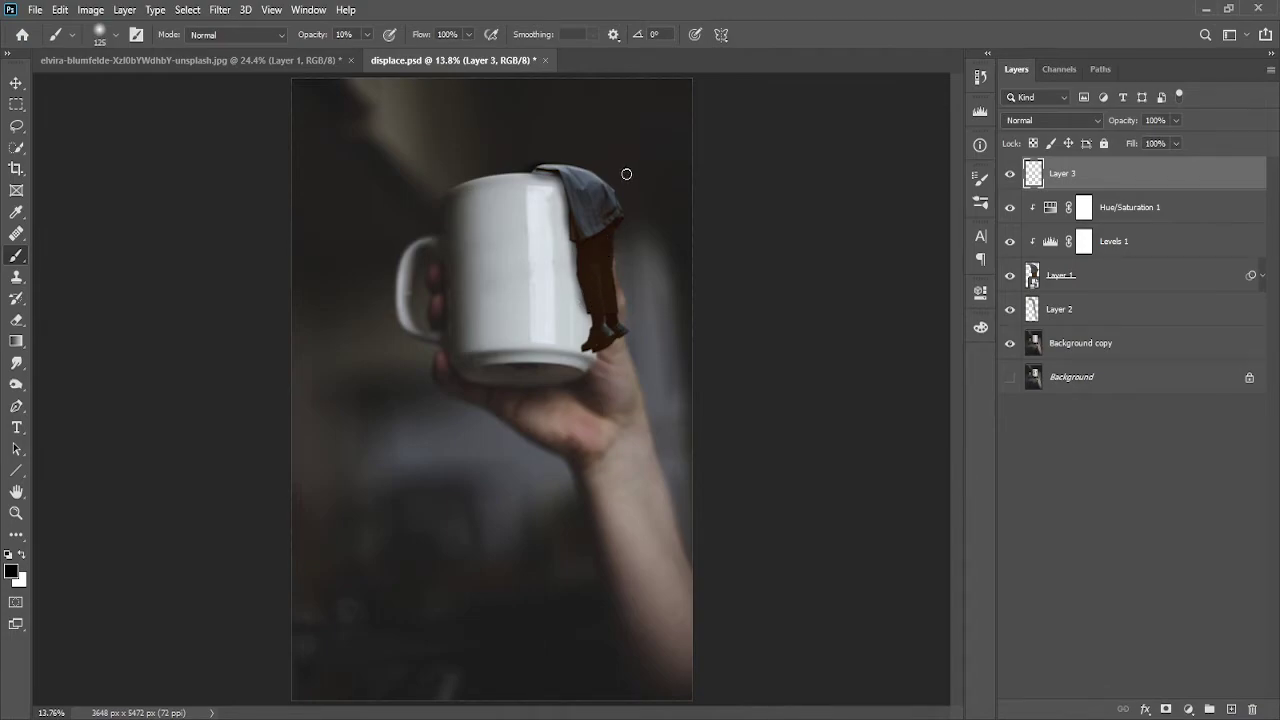
Type white 'JUST CURIOUS' on two lines, scaled and placed on the mug's face
{"action": "key", "text": "t"}
{"action": "left_click", "coordinate": [487, 231]}
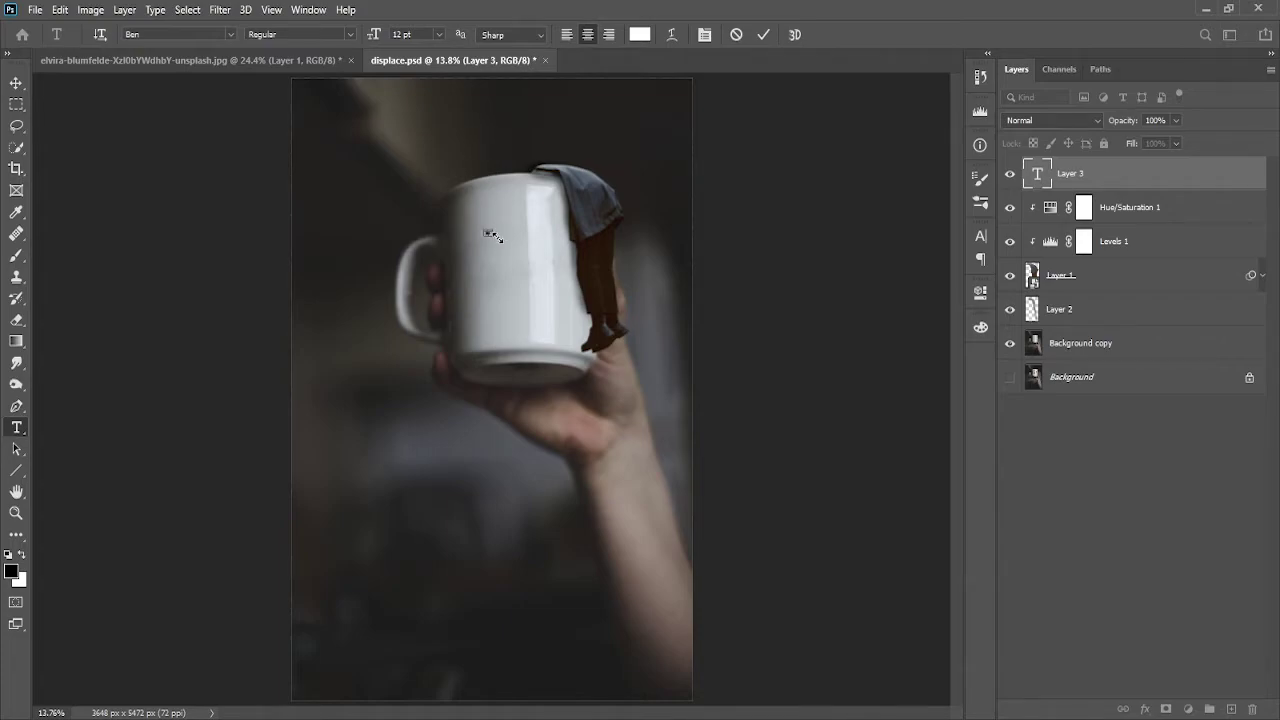
{"action": "left_click_drag", "start_coordinate": [485, 232], "coordinate": [650, 334]}
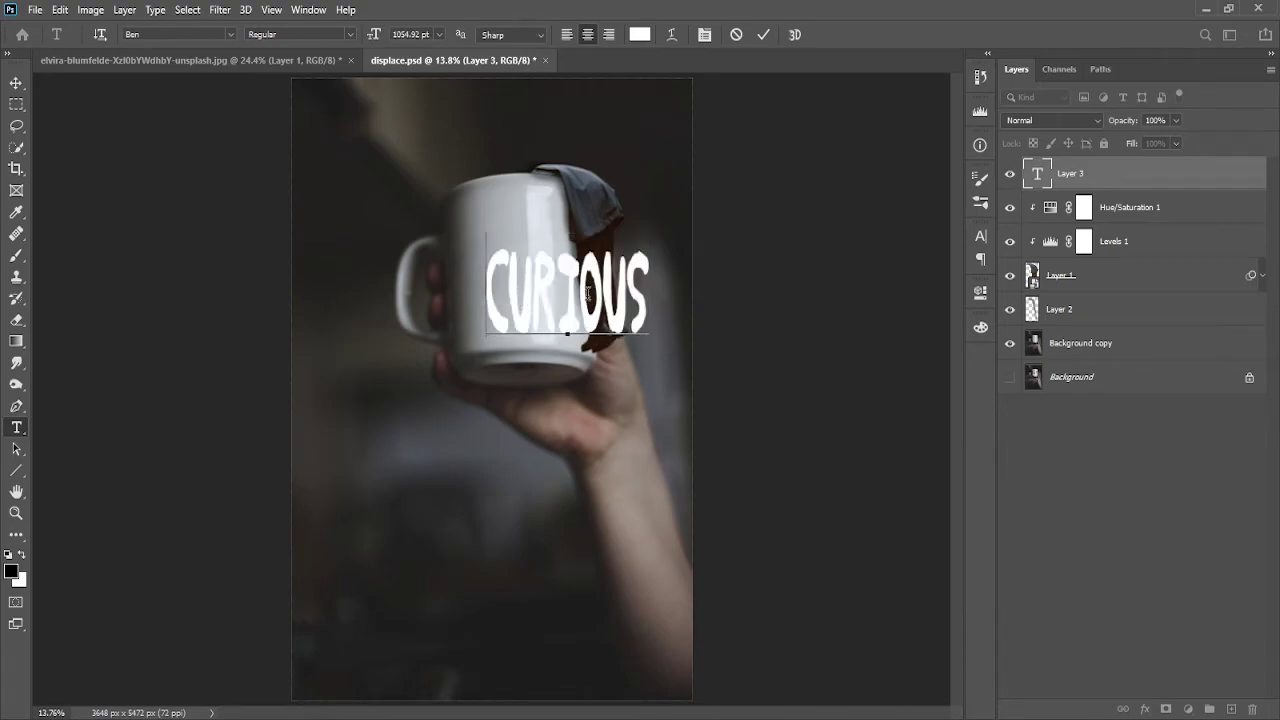
{"action": "type", "text": "JUST"}
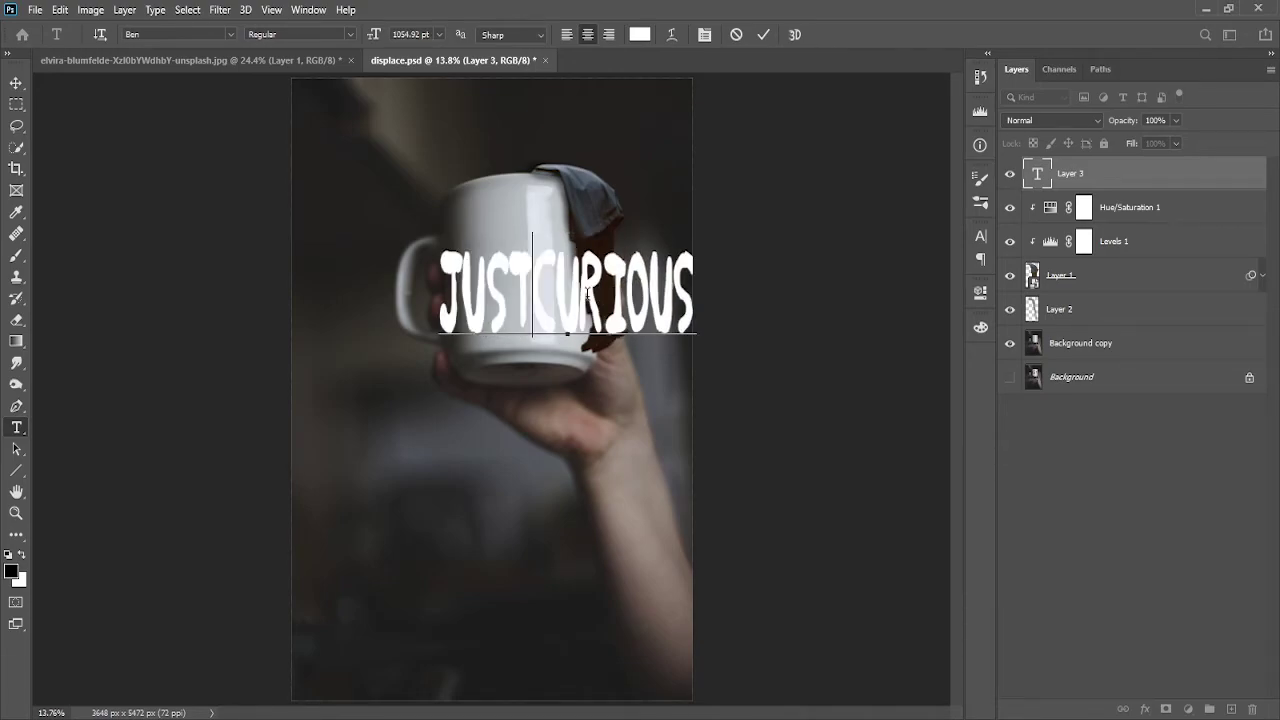
{"action": "key", "text": "Return"}
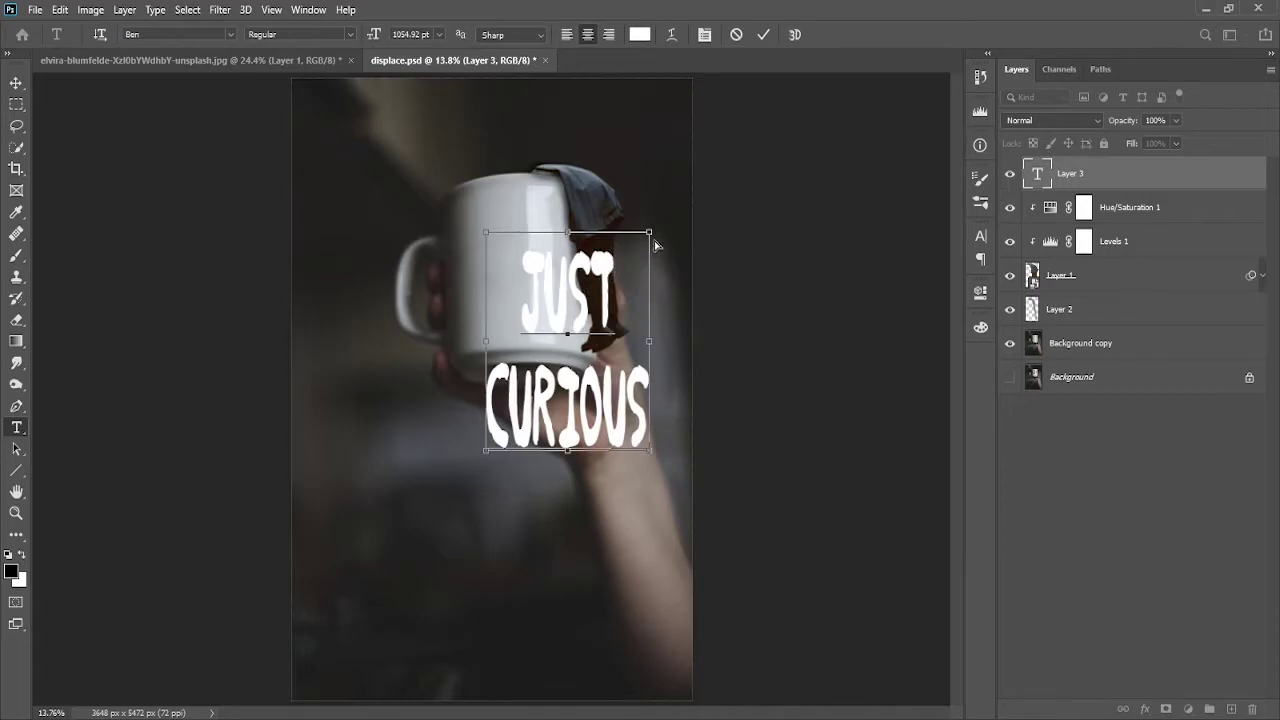
{"action": "mouse_move", "coordinate": [657, 243]}
{"action": "left_mouse_down"}
{"action": "mouse_move", "coordinate": [570, 295]}
{"action": "mouse_move", "coordinate": [509, 213]}
{"action": "left_mouse_up"}
{"action": "mouse_move", "coordinate": [527, 258]}
{"action": "left_mouse_down"}
{"action": "mouse_move", "coordinate": [524, 236]}
{"action": "mouse_move", "coordinate": [565, 253]}
{"action": "mouse_move", "coordinate": [536, 255]}
{"action": "left_mouse_up"}
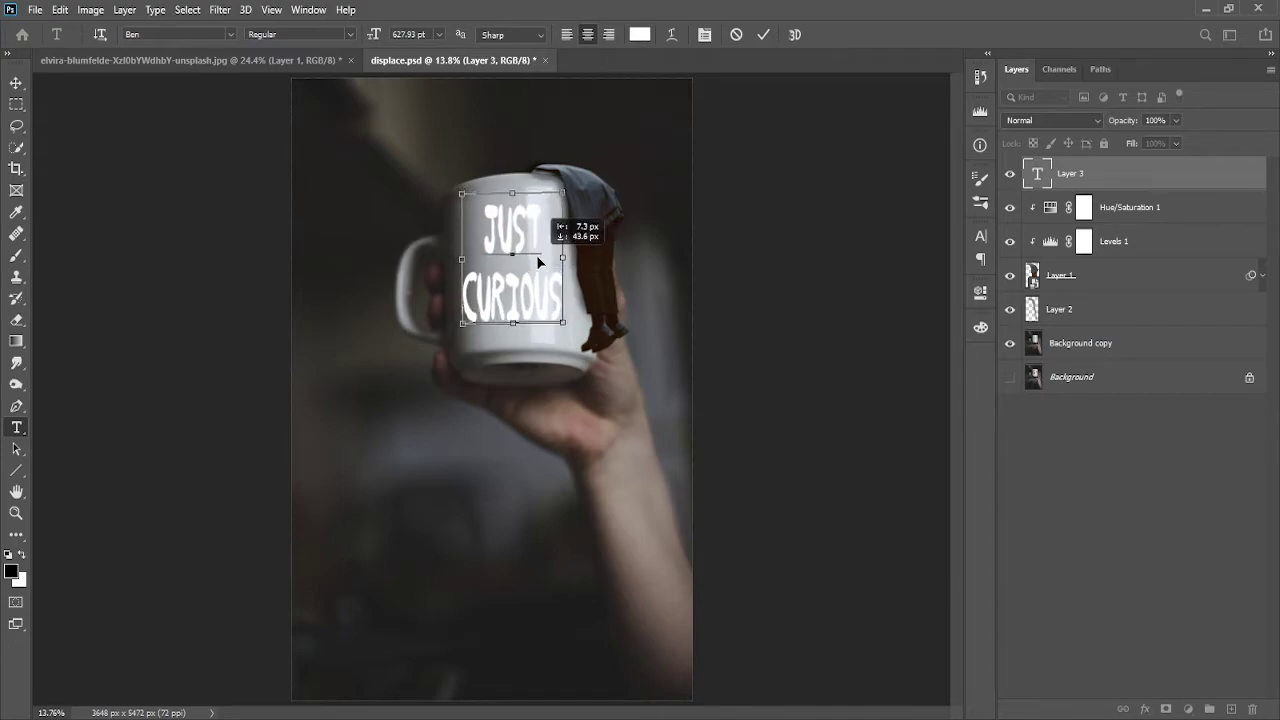
{"action": "left_click", "coordinate": [763, 36]}
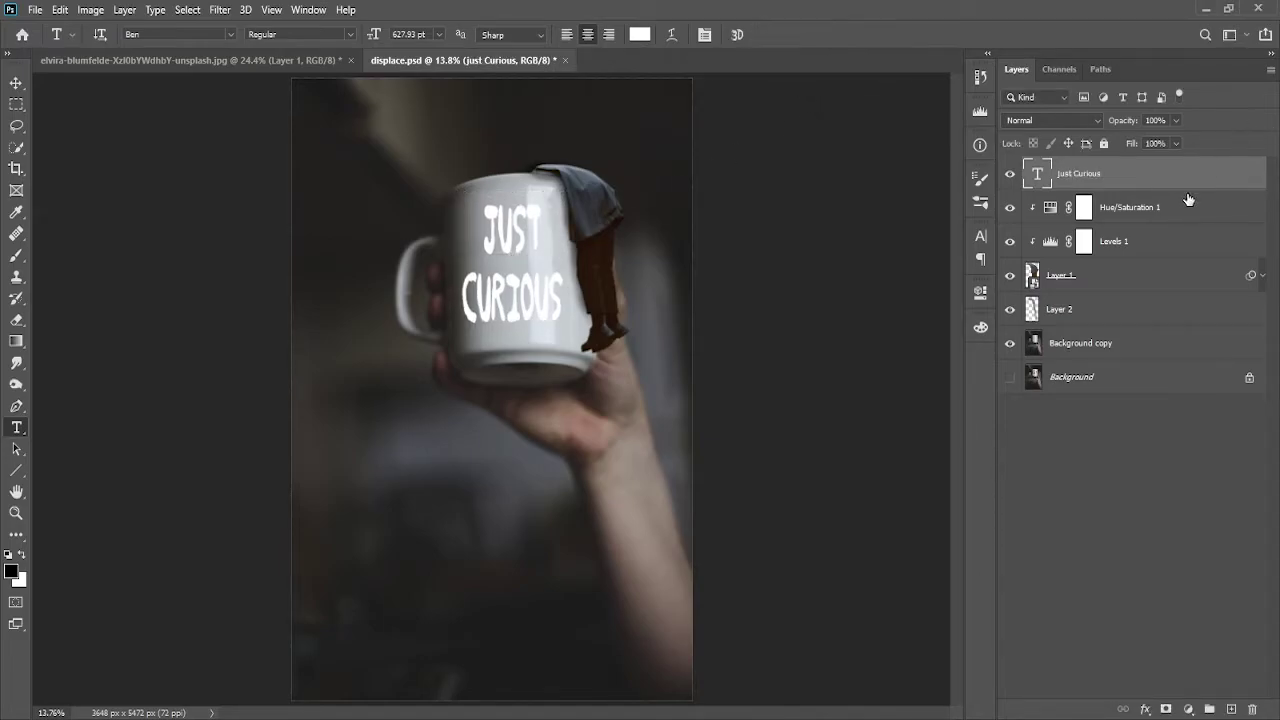
Apply a Displace filter at scale 10/10 using displace.psd to the text as a smart object
{"action": "left_click", "coordinate": [229, 9]}
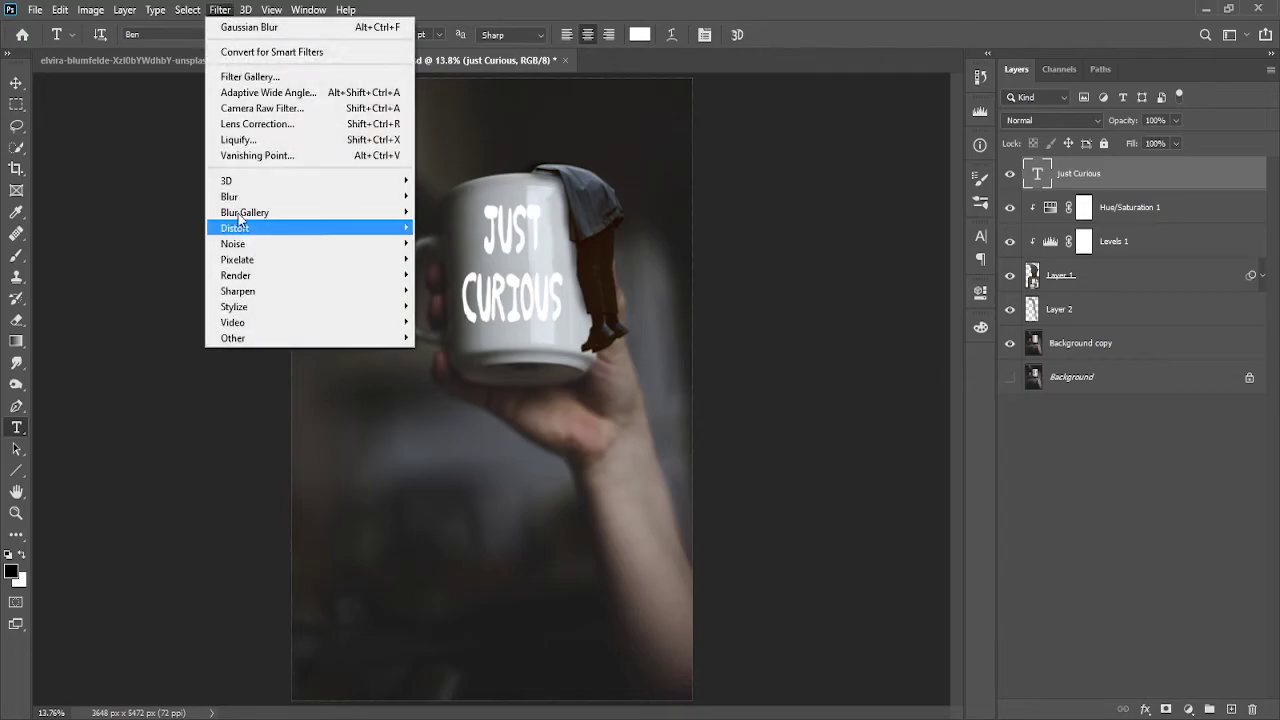
{"action": "mouse_move", "coordinate": [235, 228]}
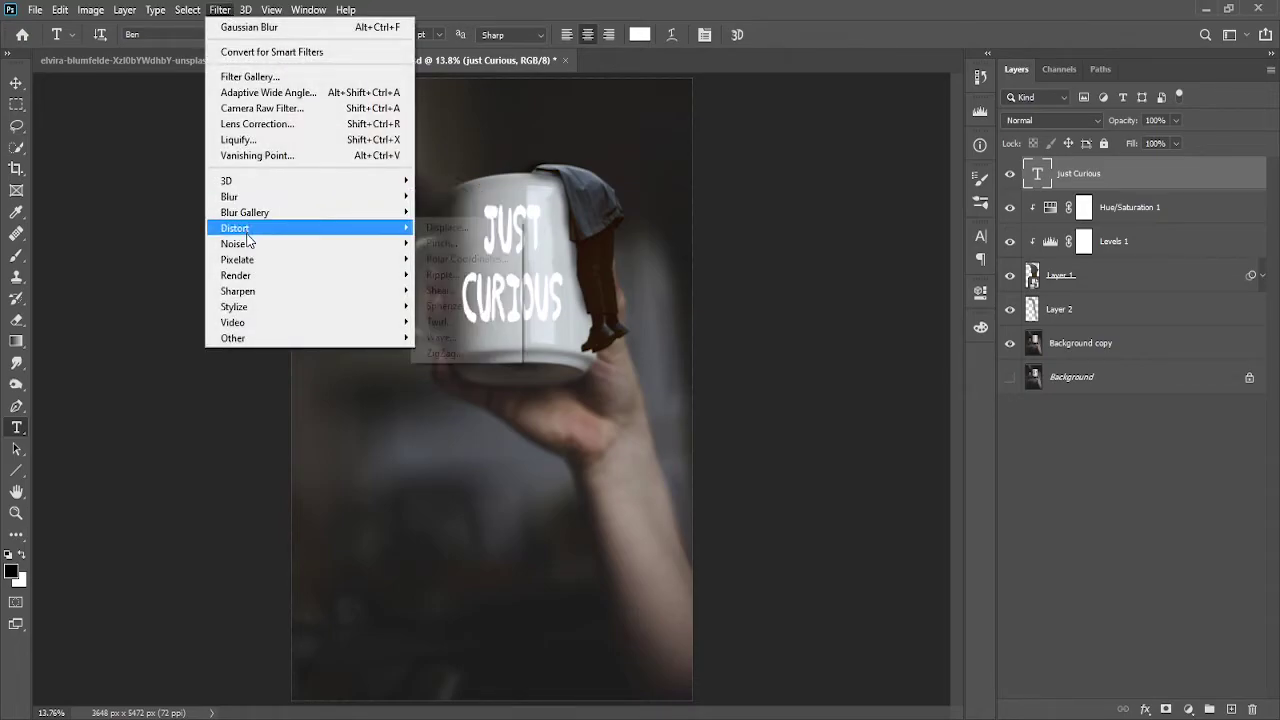
{"action": "left_click", "coordinate": [480, 242]}
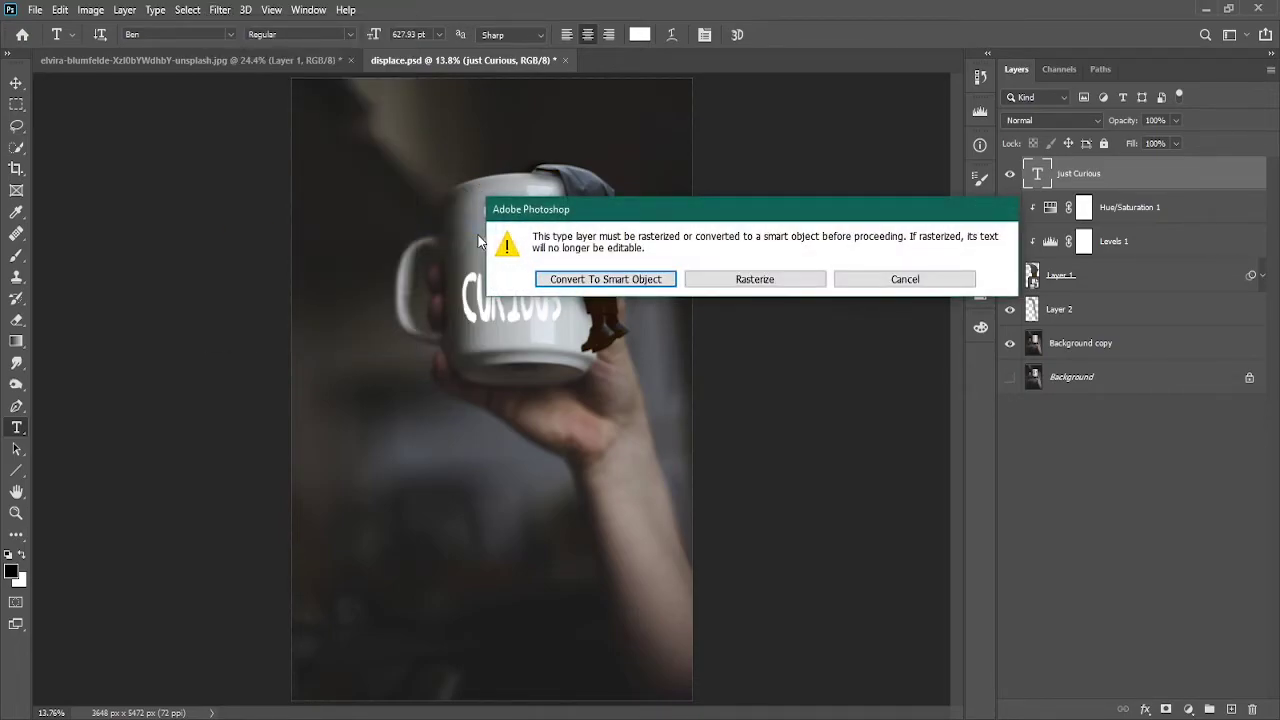
{"action": "left_click", "coordinate": [628, 285]}
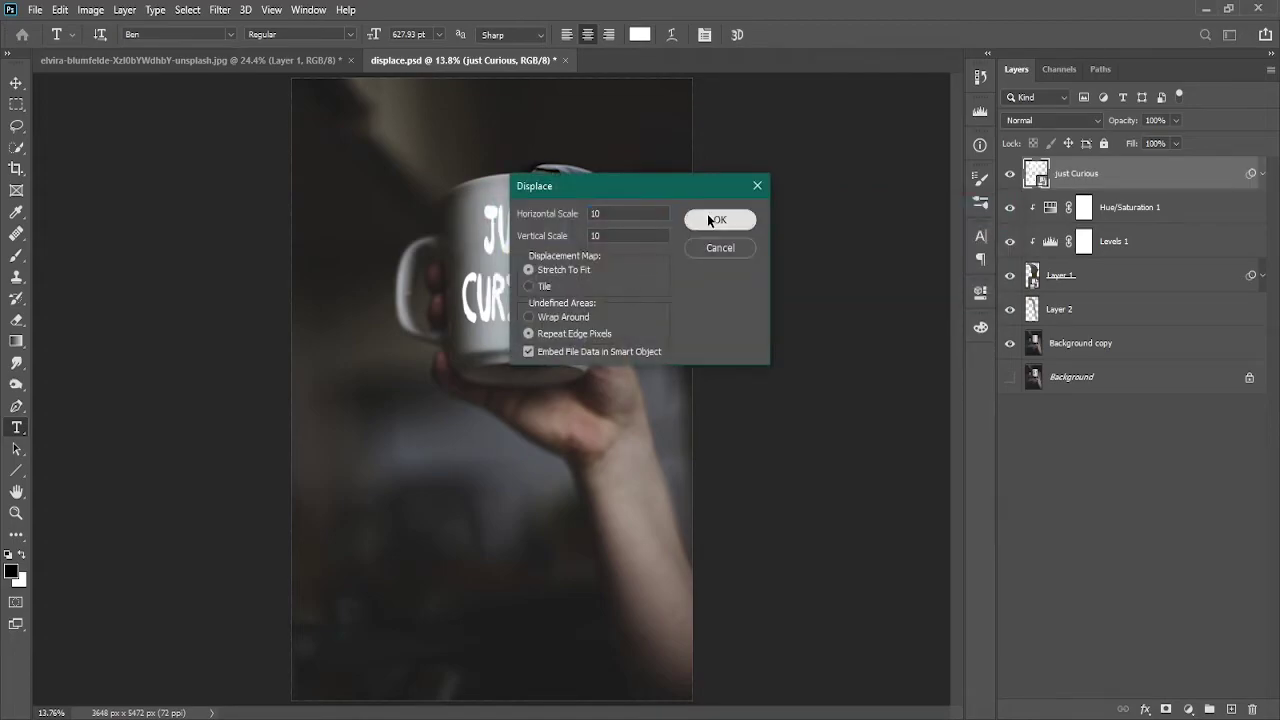
{"action": "left_click", "coordinate": [735, 218]}
{"action": "left_click", "coordinate": [560, 152]}
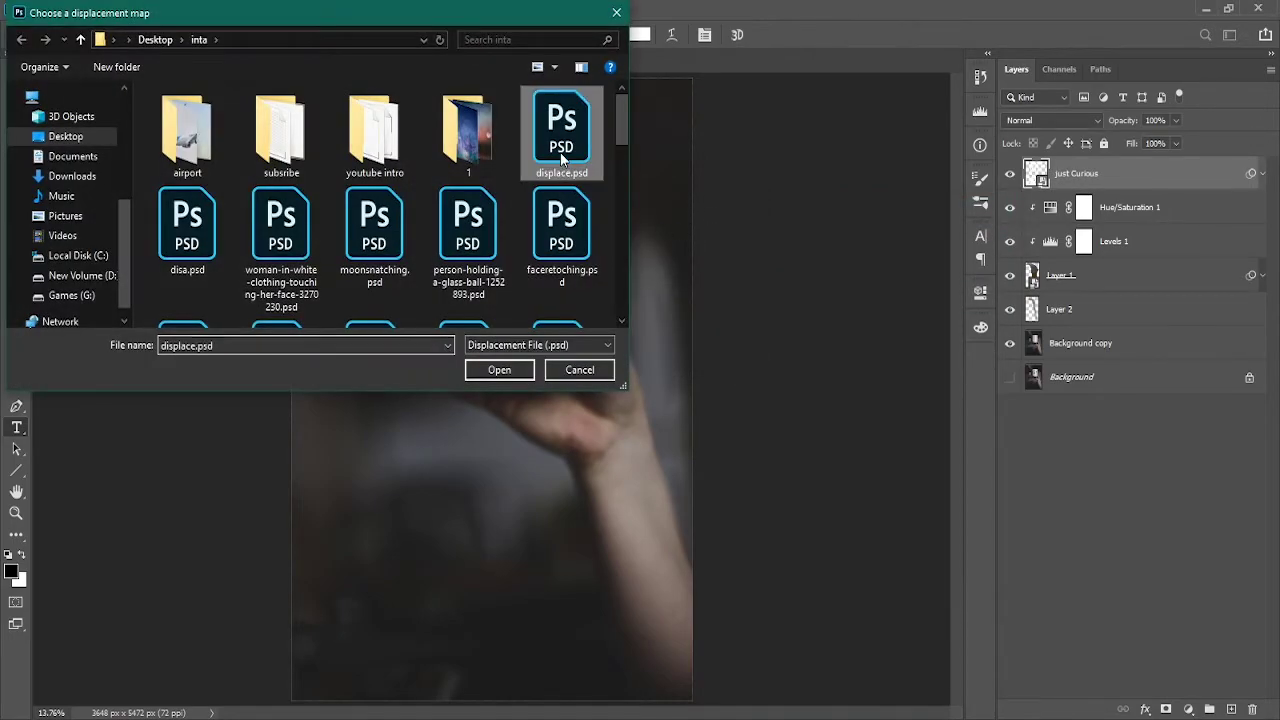
{"action": "left_click", "coordinate": [517, 368]}
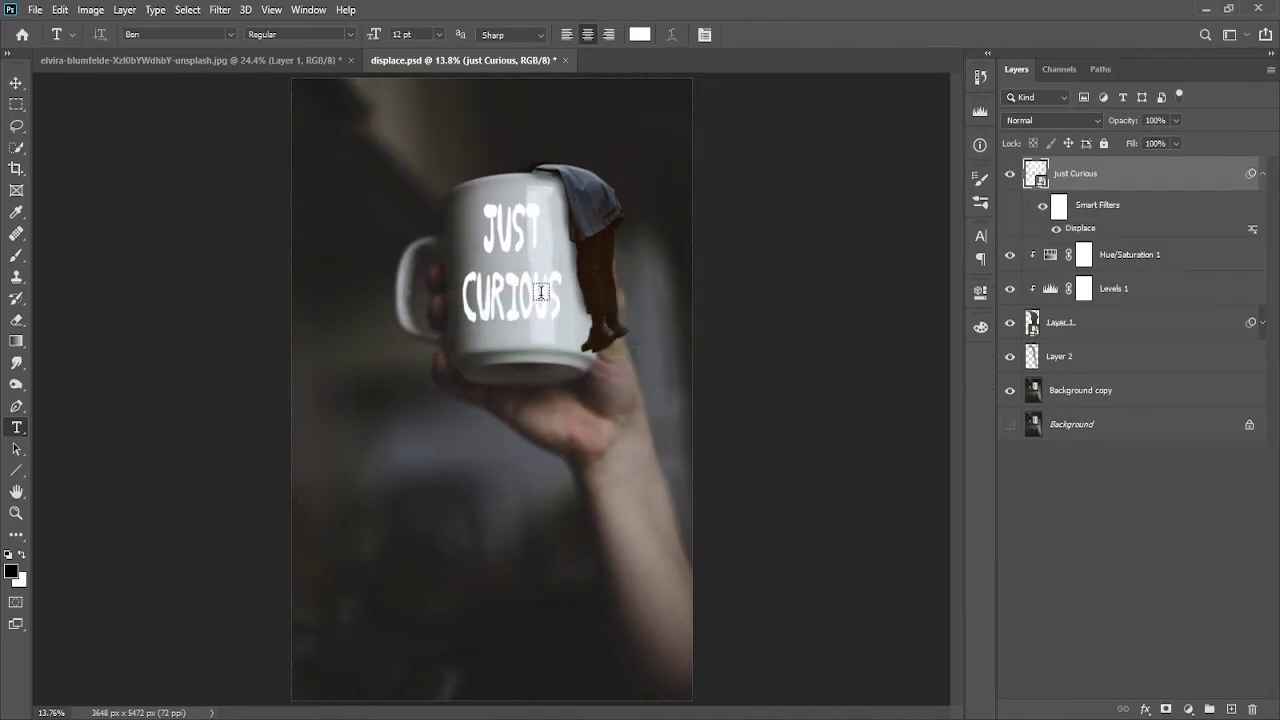
{"action": "left_click", "coordinate": [1262, 174]}
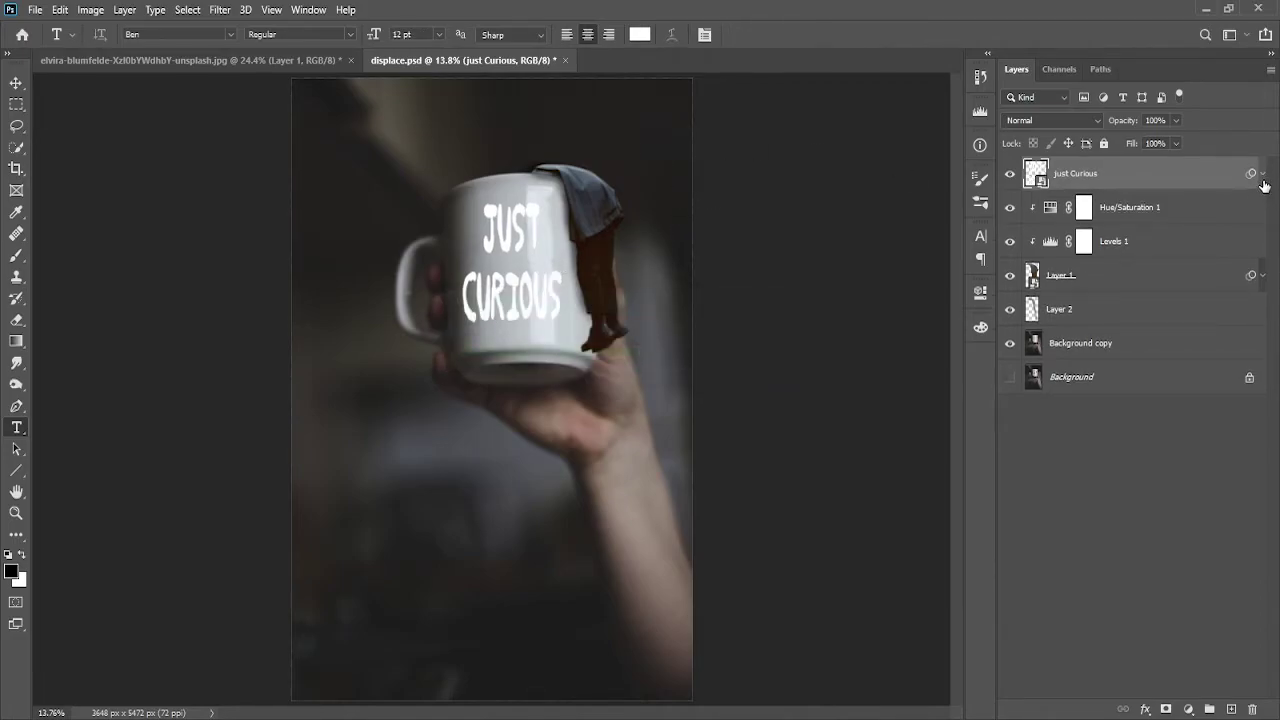
Enable Bevel & Emboss and Color Overlay in the Just Curious layer style
{"action": "key", "text": "h"}
{"action": "double_click", "coordinate": [1247, 178]}
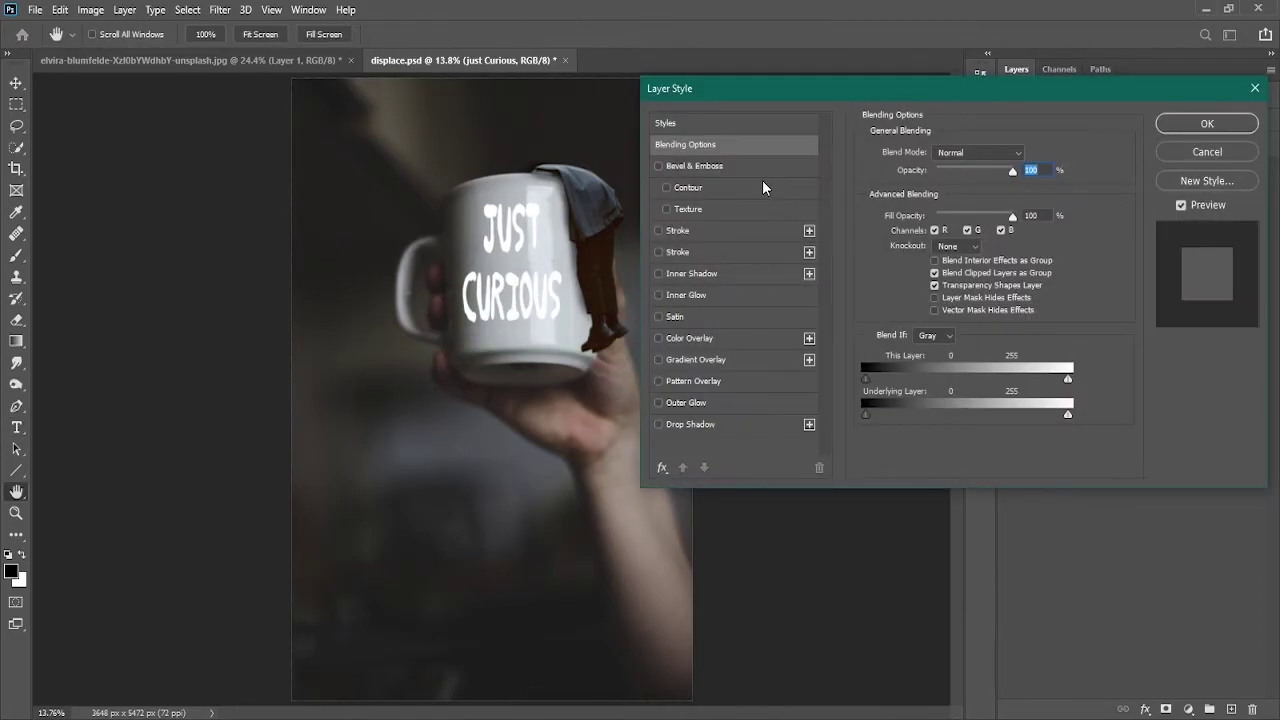
{"action": "left_click", "coordinate": [695, 167]}
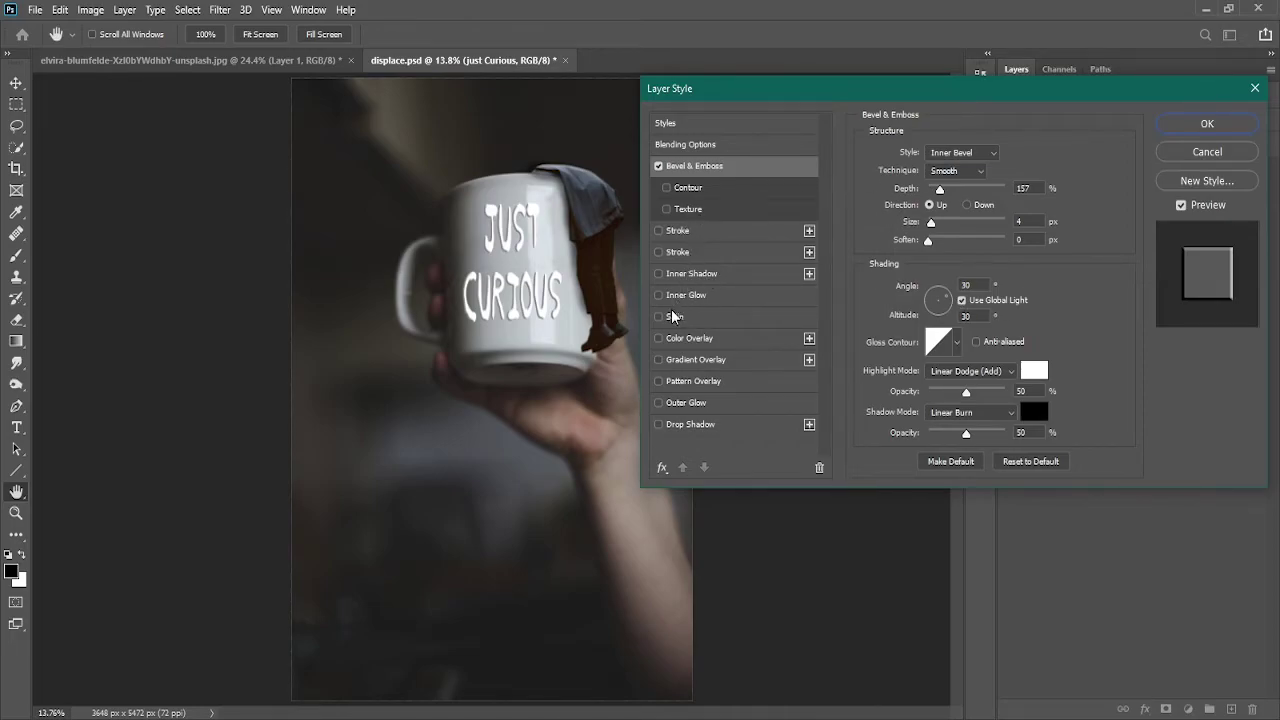
{"action": "left_click", "coordinate": [672, 338]}
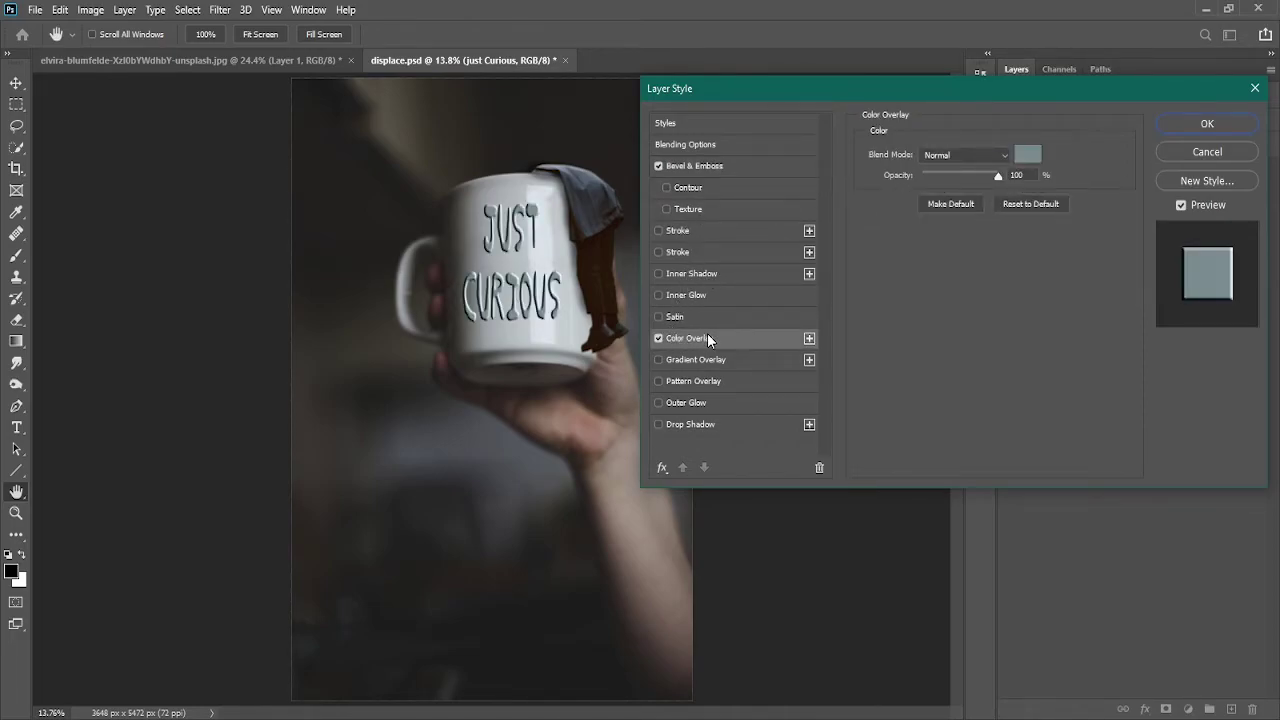
Set the Color Overlay colour to a muted grey-blue, #728384
{"action": "left_click", "coordinate": [1028, 156]}
{"action": "left_click", "coordinate": [787, 500]}
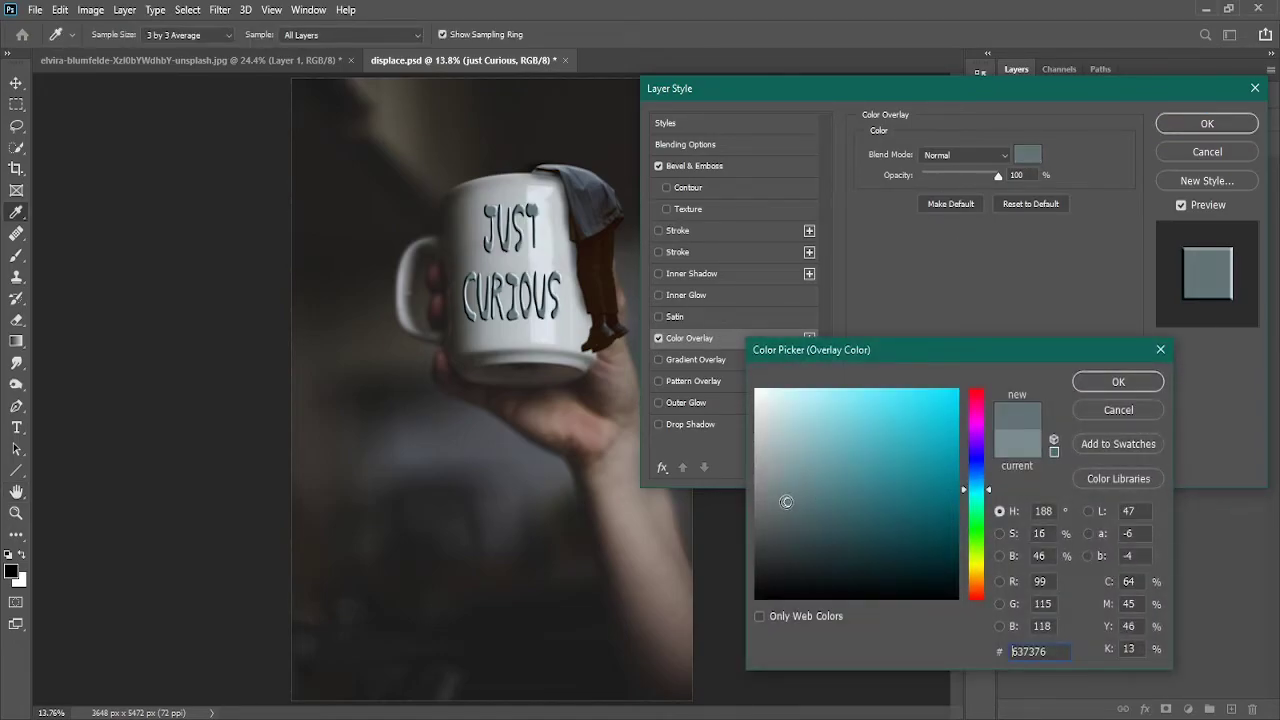
{"action": "mouse_move", "coordinate": [787, 500]}
{"action": "left_mouse_down"}
{"action": "mouse_move", "coordinate": [795, 488]}
{"action": "mouse_move", "coordinate": [779, 466]}
{"action": "mouse_move", "coordinate": [718, 471]}
{"action": "mouse_move", "coordinate": [767, 484]}
{"action": "left_mouse_up"}
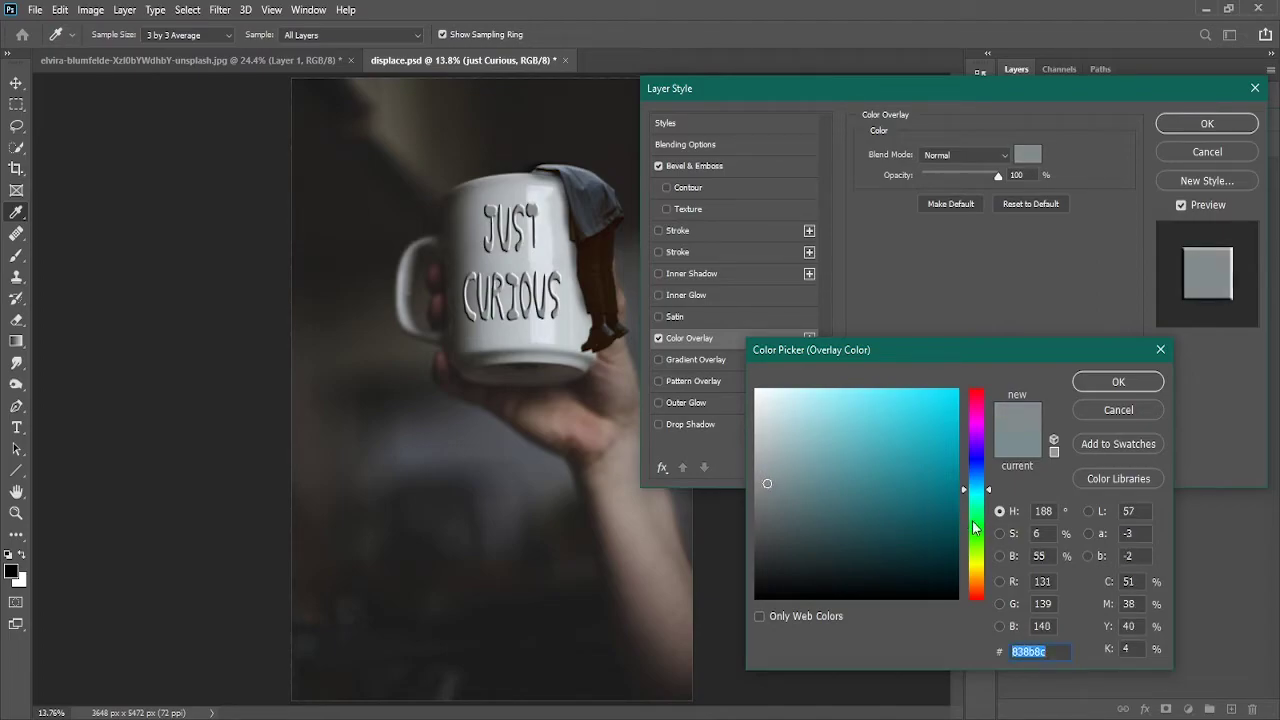
{"action": "left_click", "coordinate": [575, 490]}
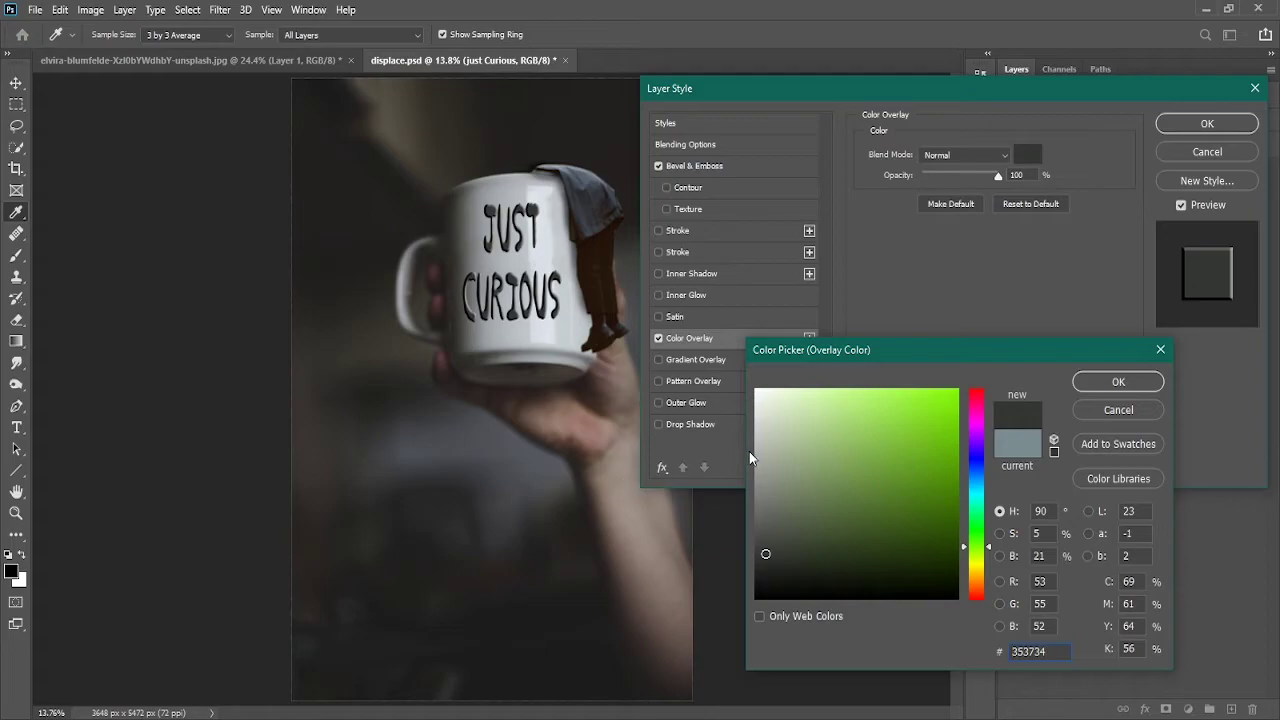
{"action": "left_click", "coordinate": [787, 531]}
{"action": "left_click_drag", "start_coordinate": [787, 531], "coordinate": [783, 491]}
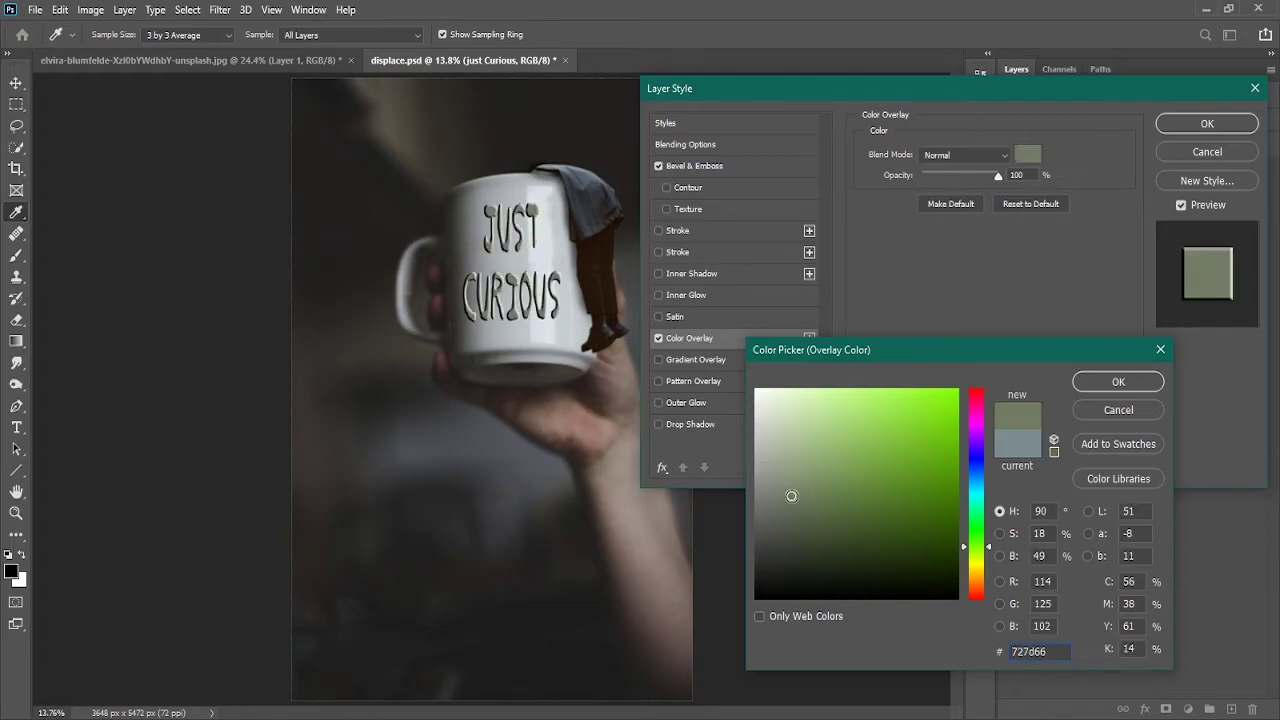
{"action": "left_click", "coordinate": [970, 490]}
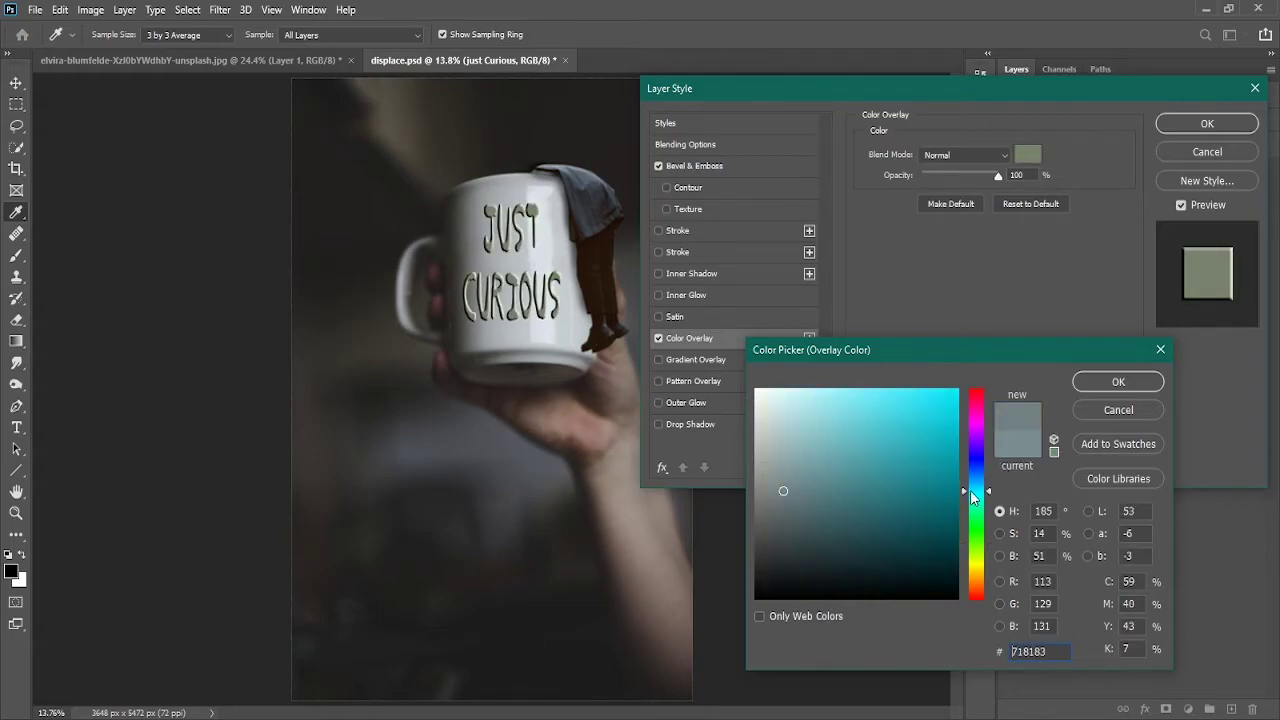
{"action": "left_click", "coordinate": [785, 490]}
{"action": "left_click_drag", "start_coordinate": [785, 490], "coordinate": [782, 490]}
{"action": "left_click", "coordinate": [1118, 382]}
{"action": "left_click", "coordinate": [708, 166]}
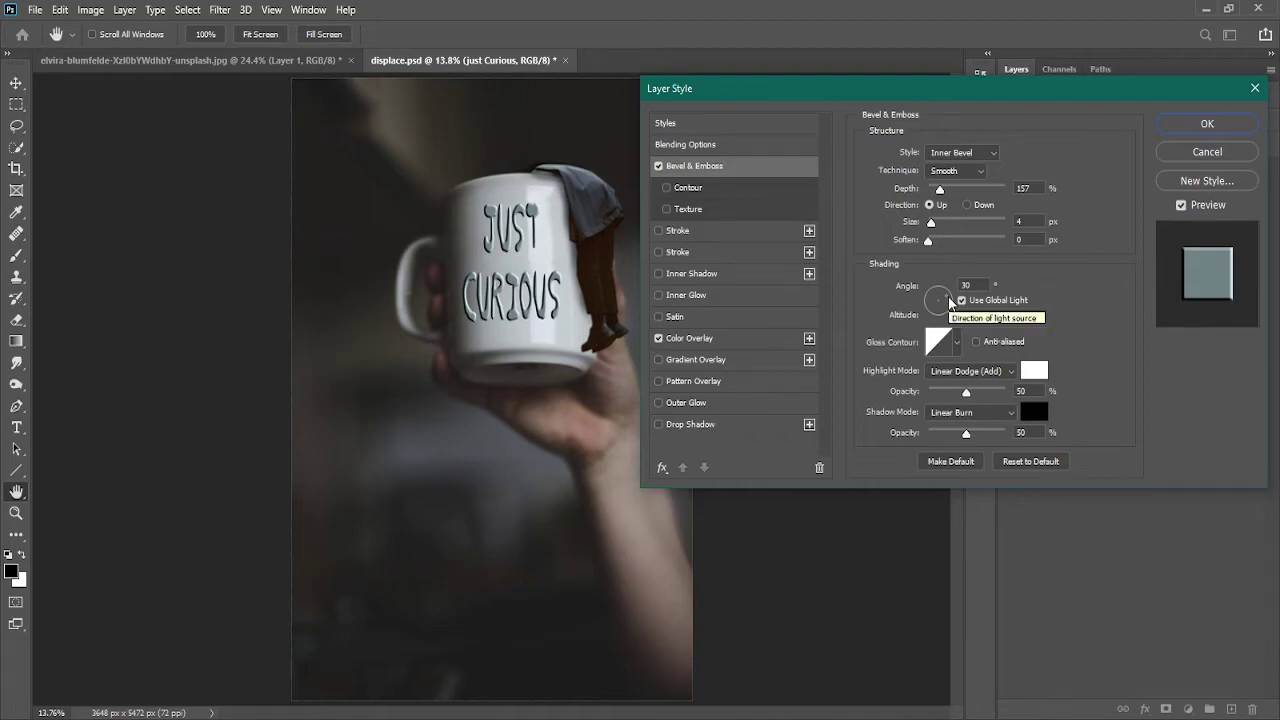
Set the bevel light angle to 135° with Linear Dodge highlights and Multiply shadows
{"action": "left_click_drag", "start_coordinate": [950, 300], "coordinate": [933, 300]}
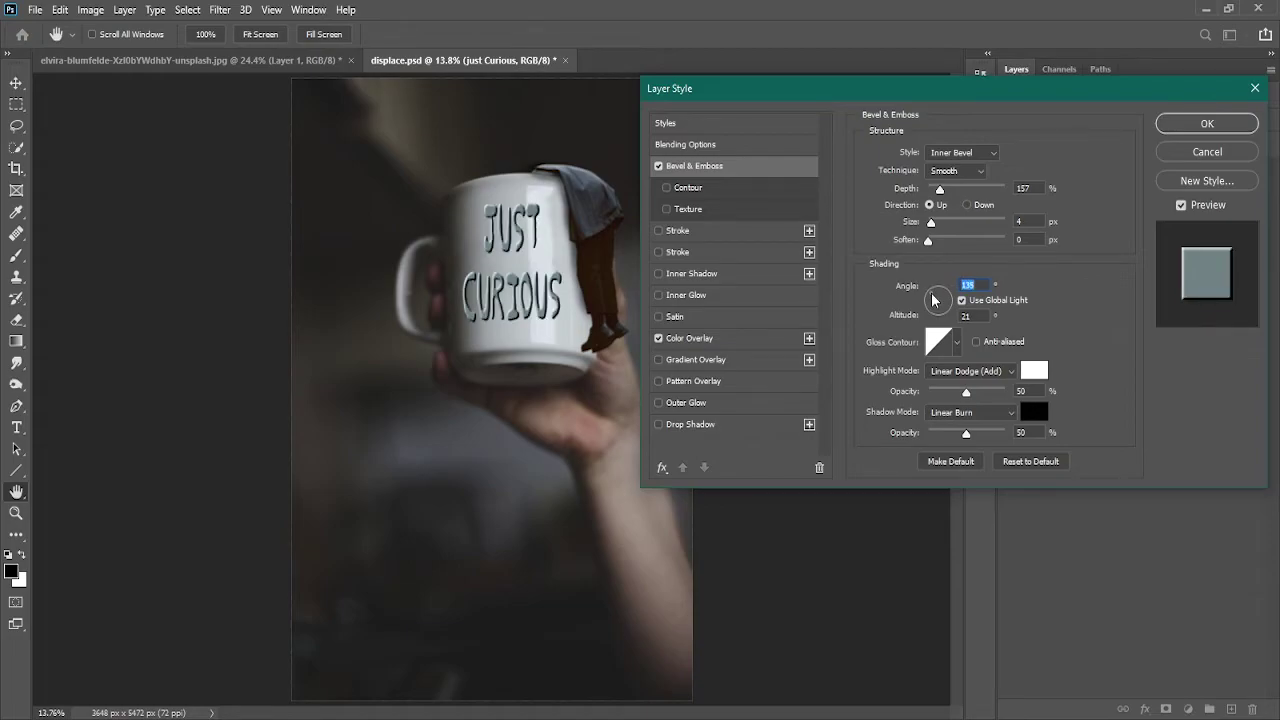
{"action": "left_click", "coordinate": [979, 375]}
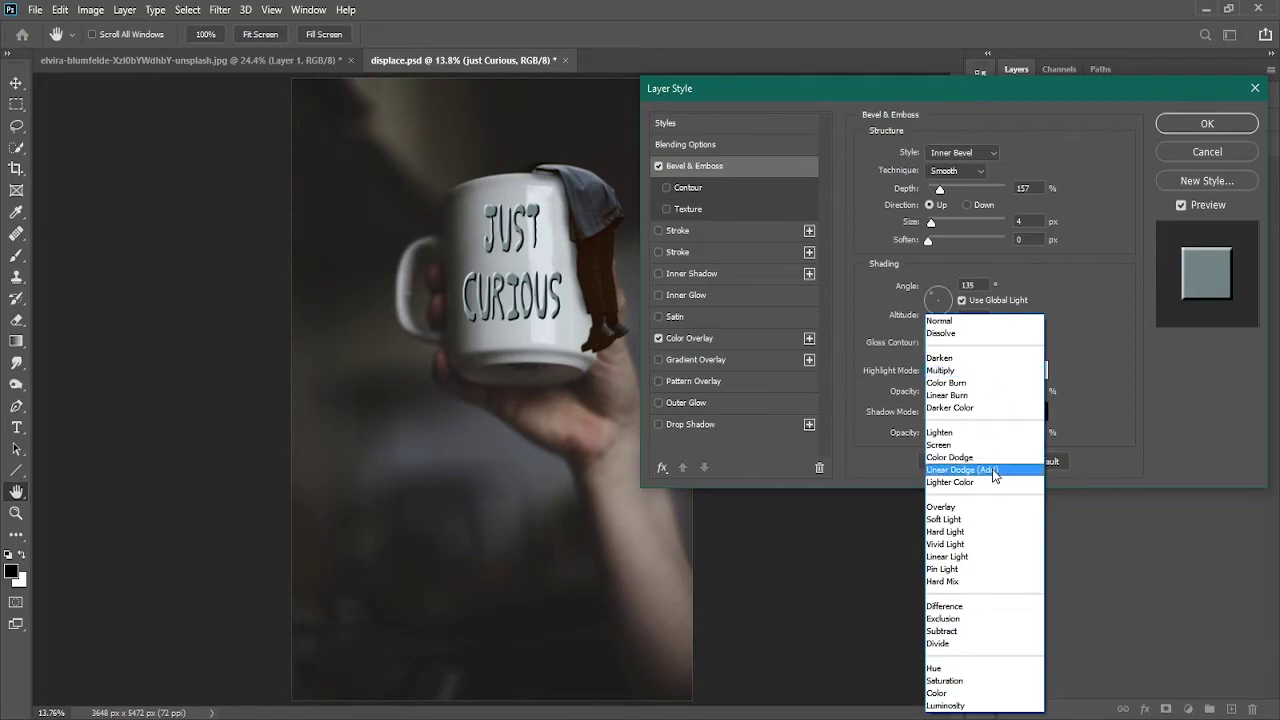
{"action": "left_click", "coordinate": [993, 474]}
{"action": "left_click", "coordinate": [968, 412]}
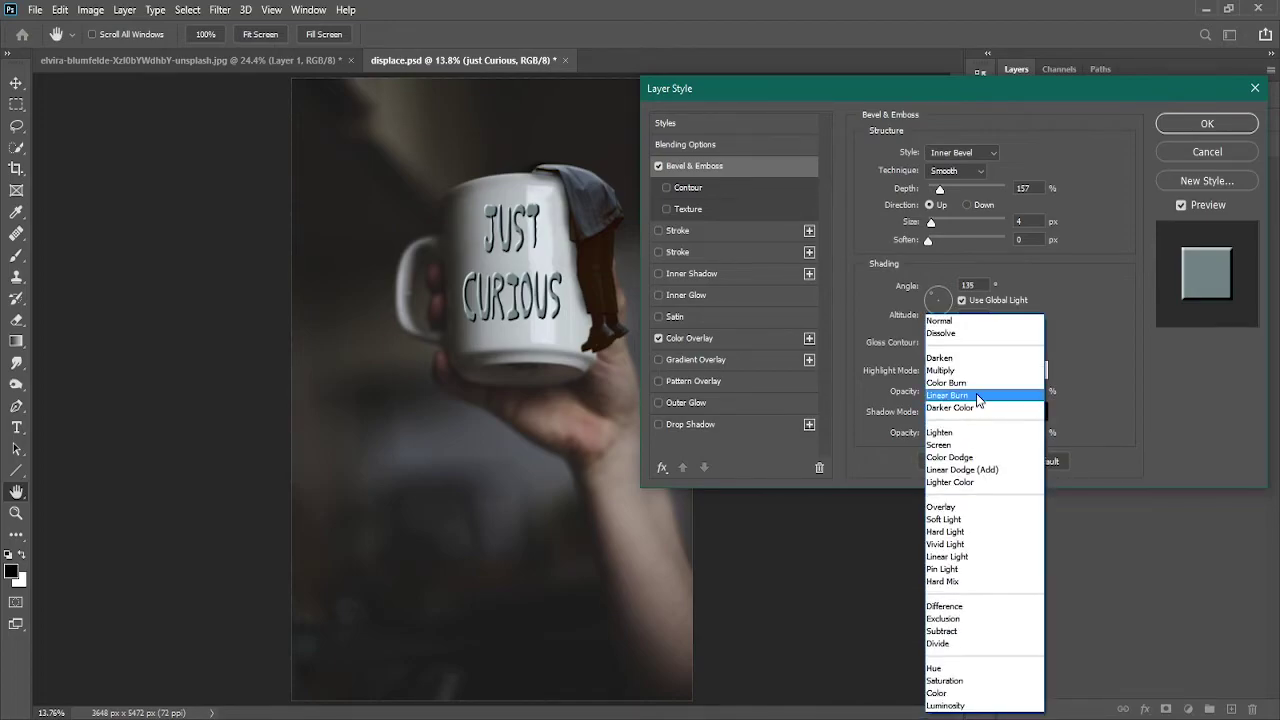
{"action": "left_click", "coordinate": [950, 321]}
{"action": "left_click", "coordinate": [968, 416]}
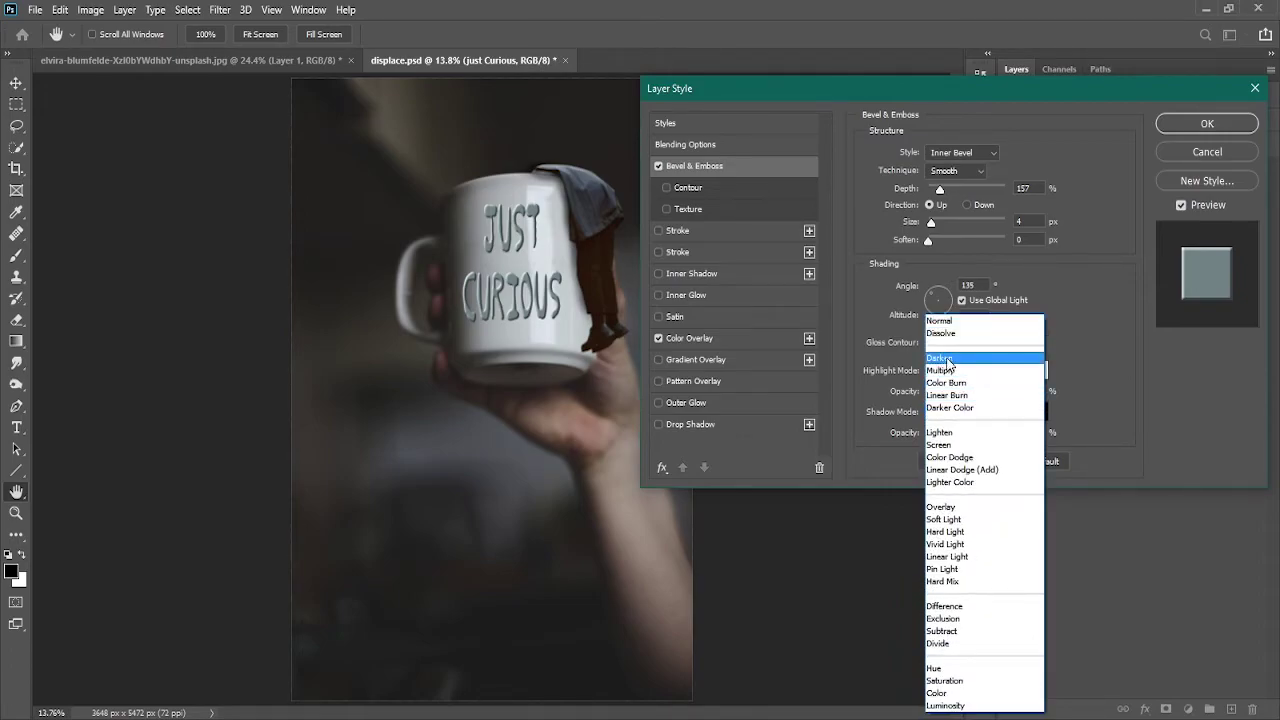
{"action": "left_click", "coordinate": [946, 370]}
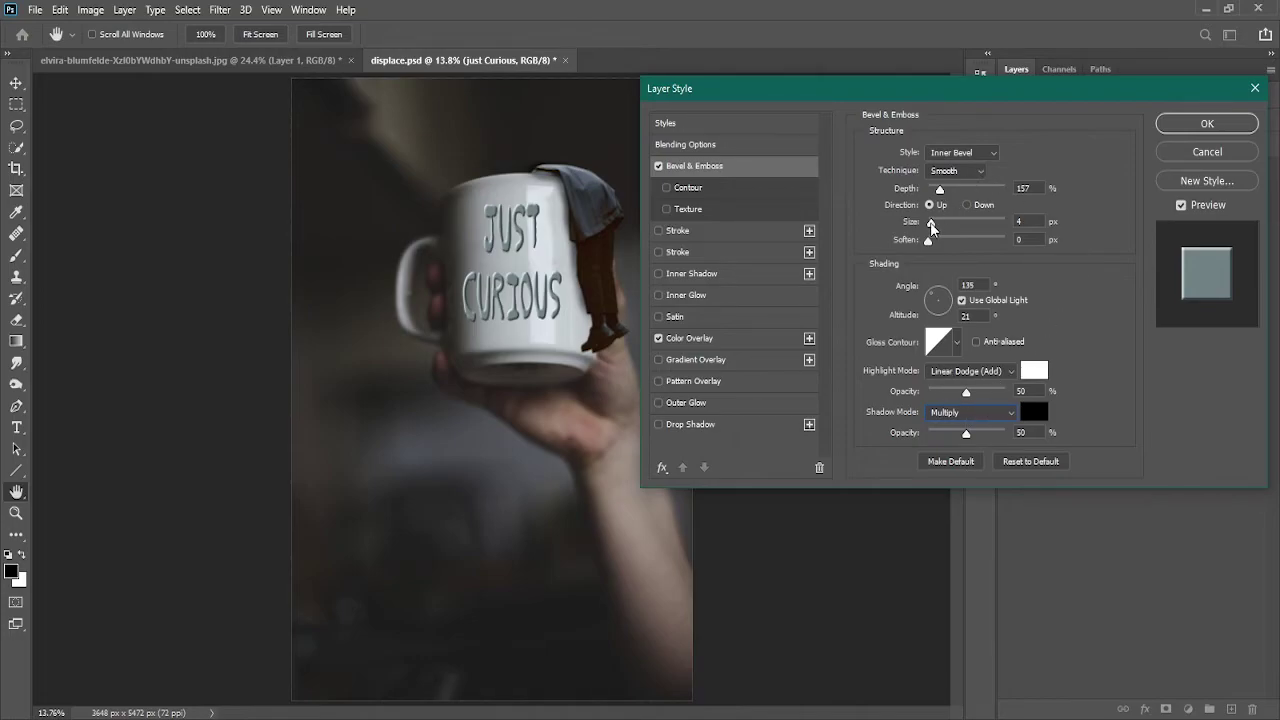
{"action": "mouse_move", "coordinate": [930, 222]}
{"action": "left_mouse_down"}
{"action": "mouse_move", "coordinate": [944, 222]}
{"action": "mouse_move", "coordinate": [928, 222]}
{"action": "left_mouse_up"}
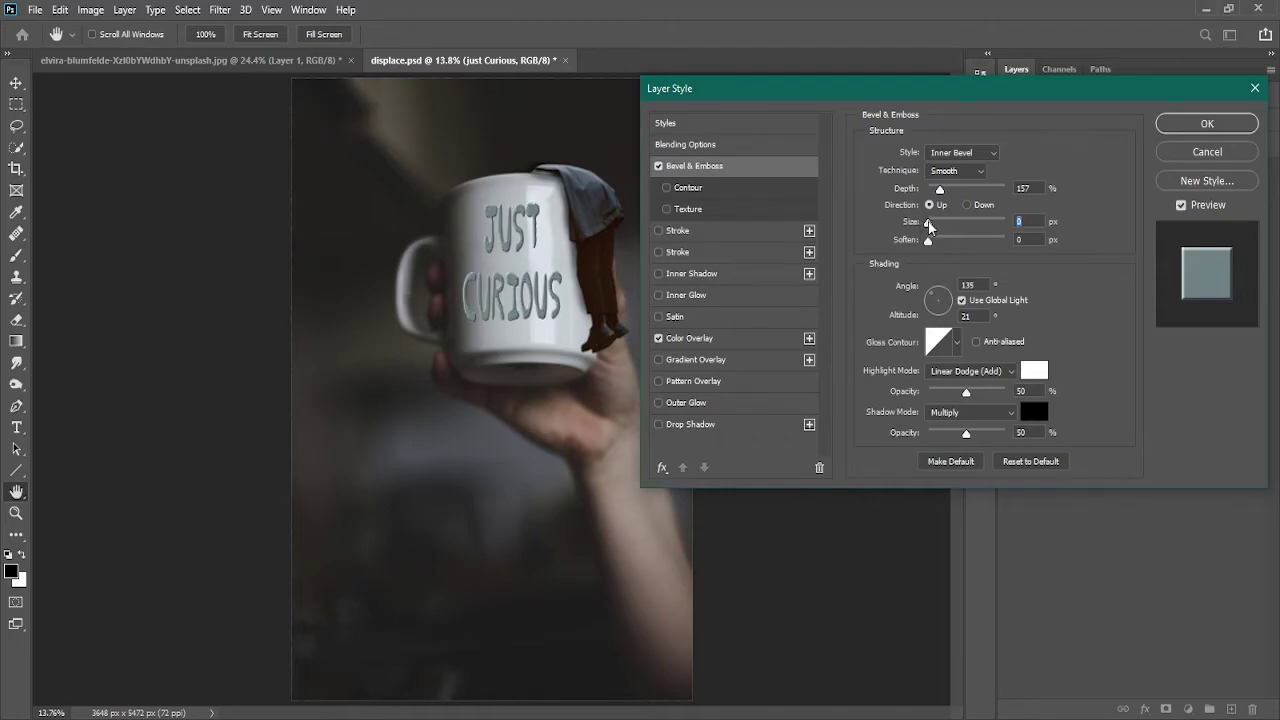
Reset Bevel & Emboss to defaults, then set Linear Dodge (Add) highlights at 70% opacity
{"action": "left_click", "coordinate": [1050, 461]}
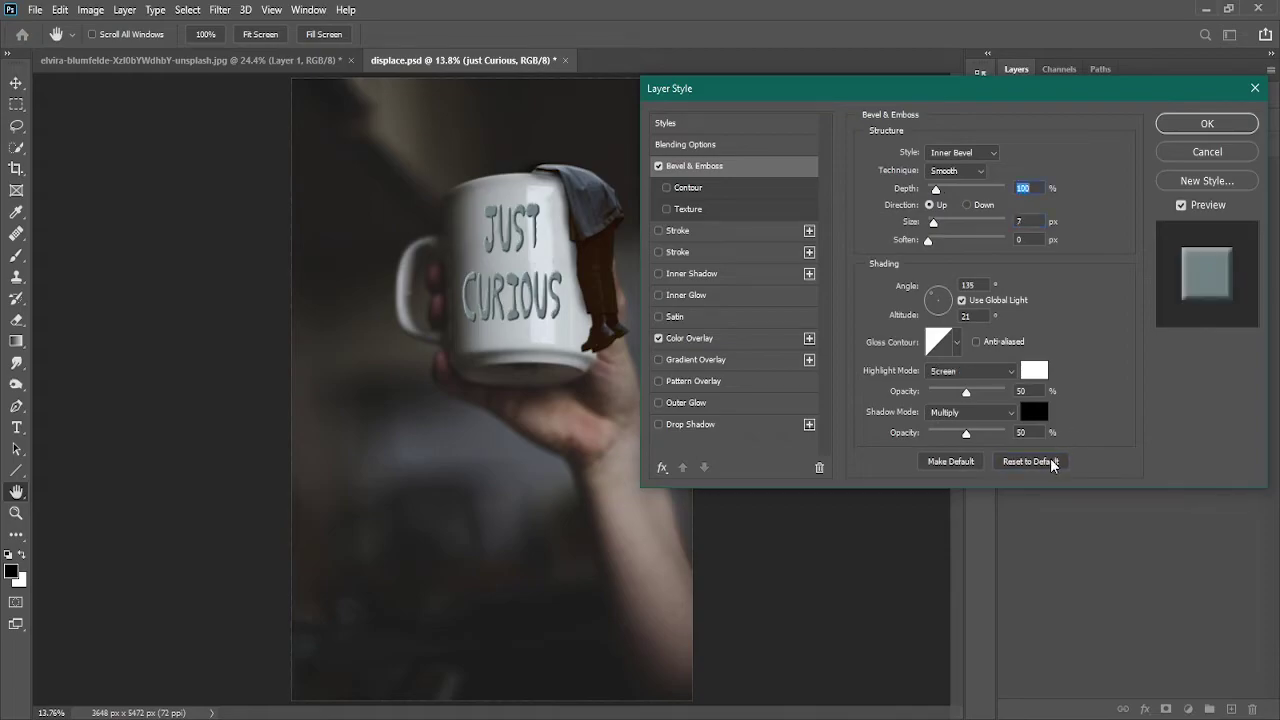
{"action": "left_click", "coordinate": [960, 371]}
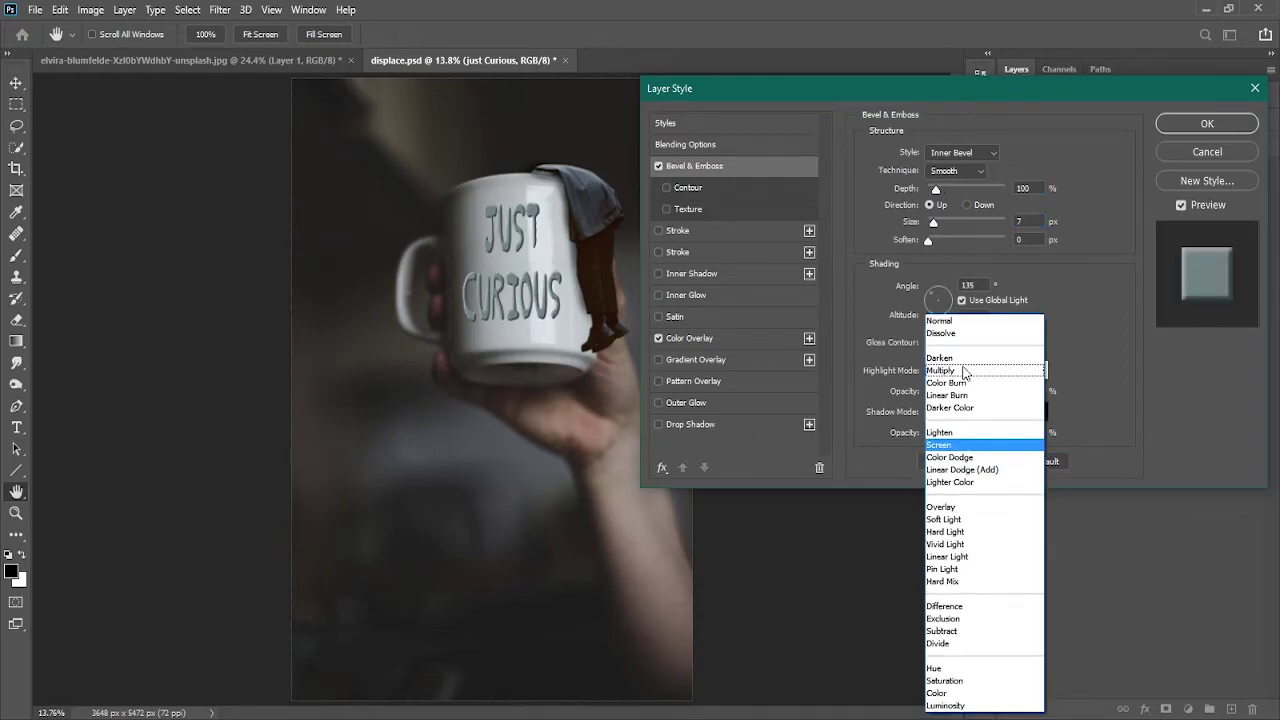
{"action": "left_click", "coordinate": [969, 470]}
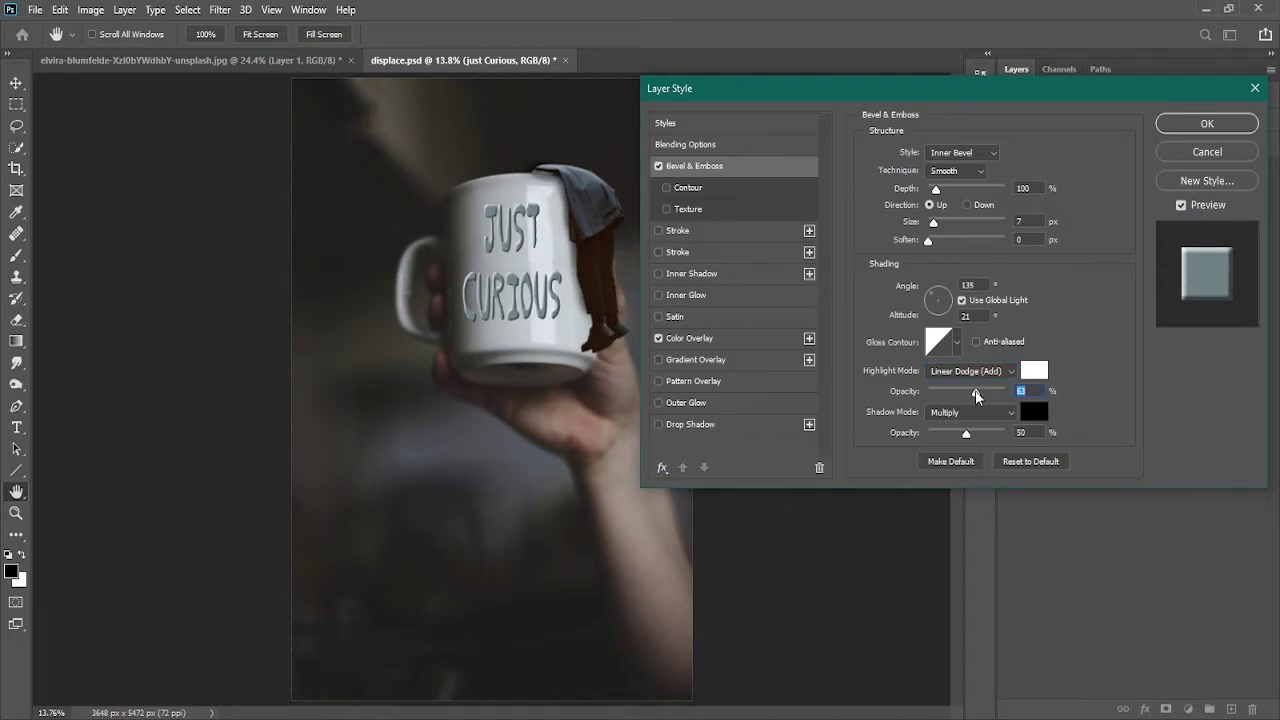
{"action": "mouse_move", "coordinate": [977, 391]}
{"action": "left_mouse_down"}
{"action": "mouse_move", "coordinate": [942, 396]}
{"action": "mouse_move", "coordinate": [984, 398]}
{"action": "mouse_move", "coordinate": [955, 432]}
{"action": "left_mouse_up"}
Apply the bevel and overlay, fade Just Curious to 47% opacity, and reopen its Layer Style
{"action": "left_click", "coordinate": [1199, 128]}
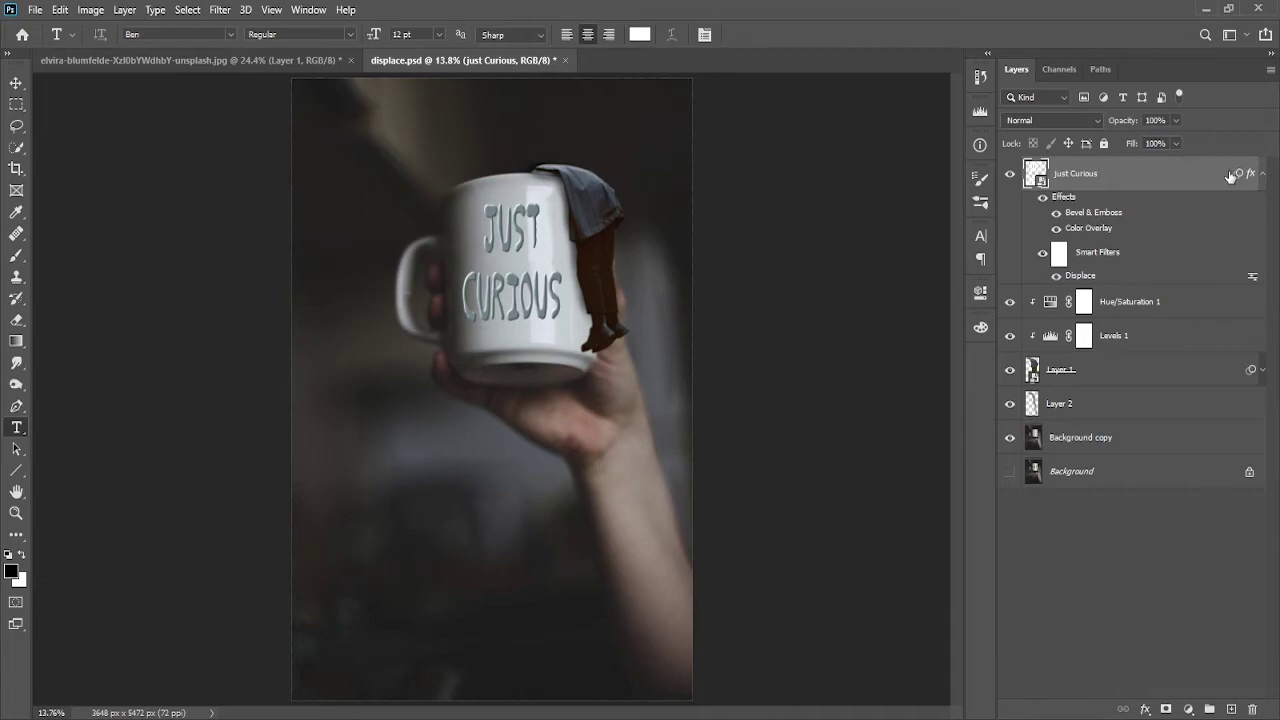
{"action": "left_click", "coordinate": [1176, 120]}
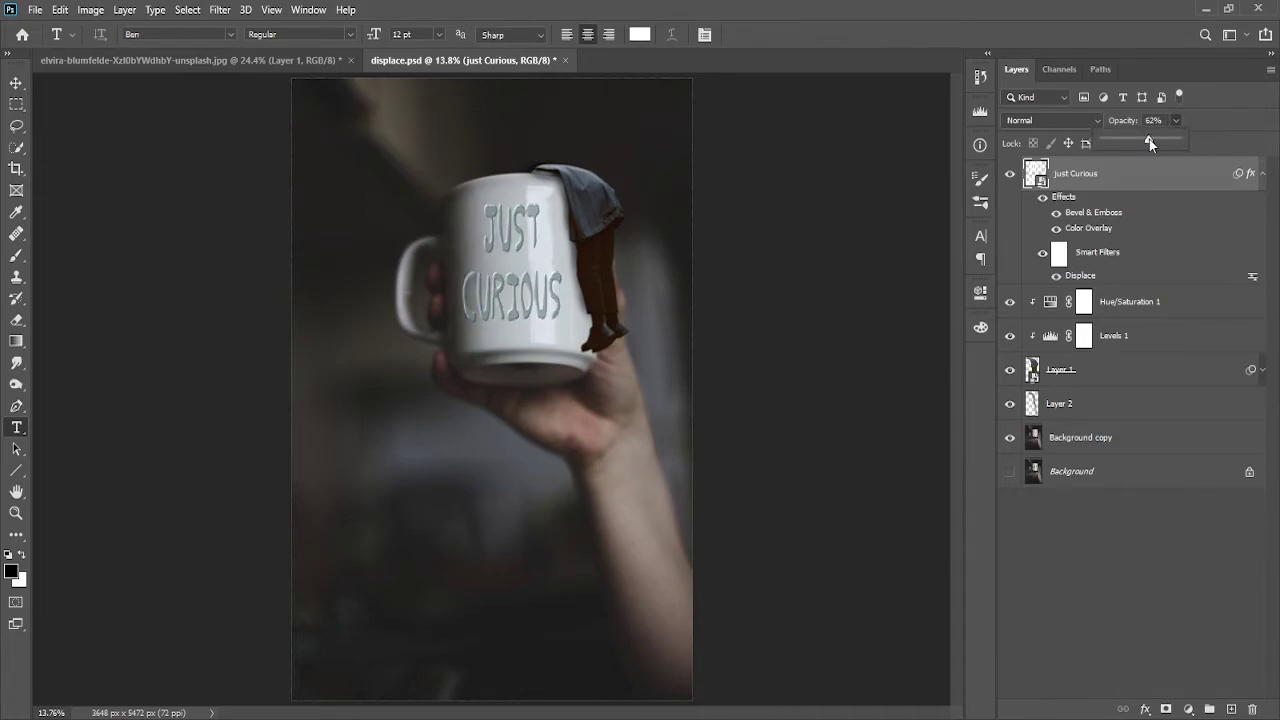
{"action": "left_click_drag", "start_coordinate": [1149, 139], "coordinate": [1131, 143]}
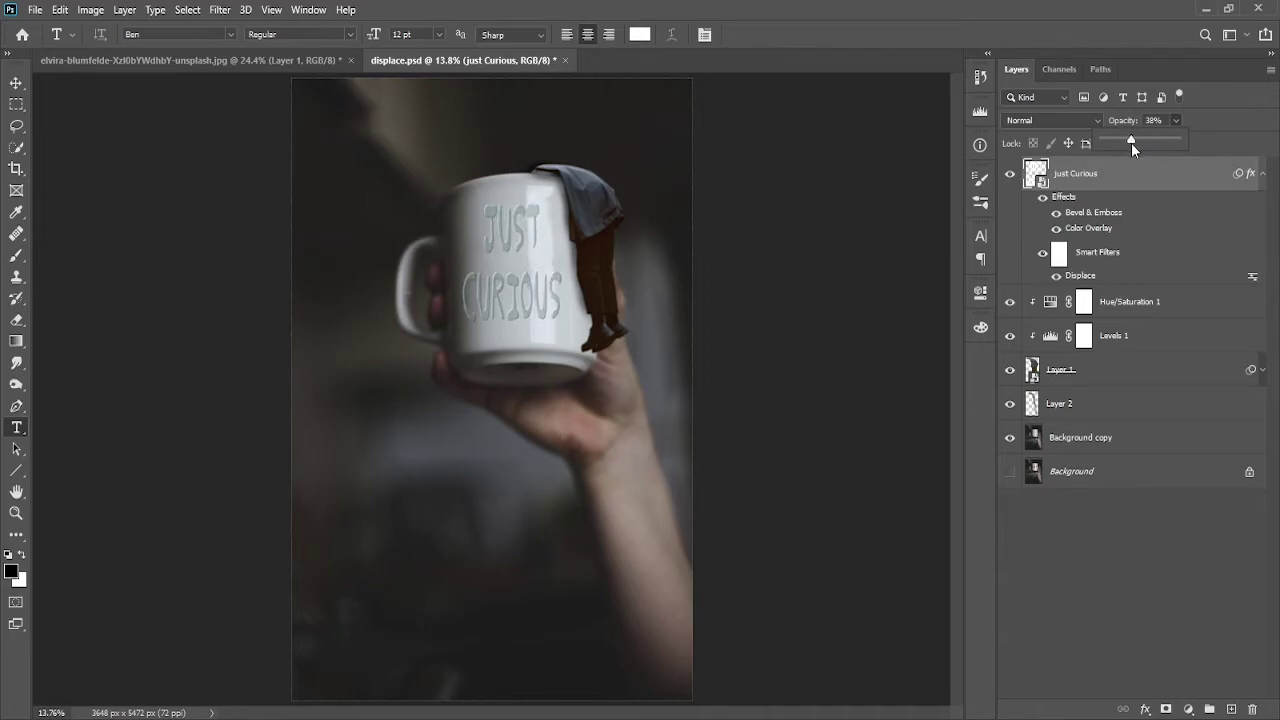
{"action": "double_click", "coordinate": [1246, 182]}
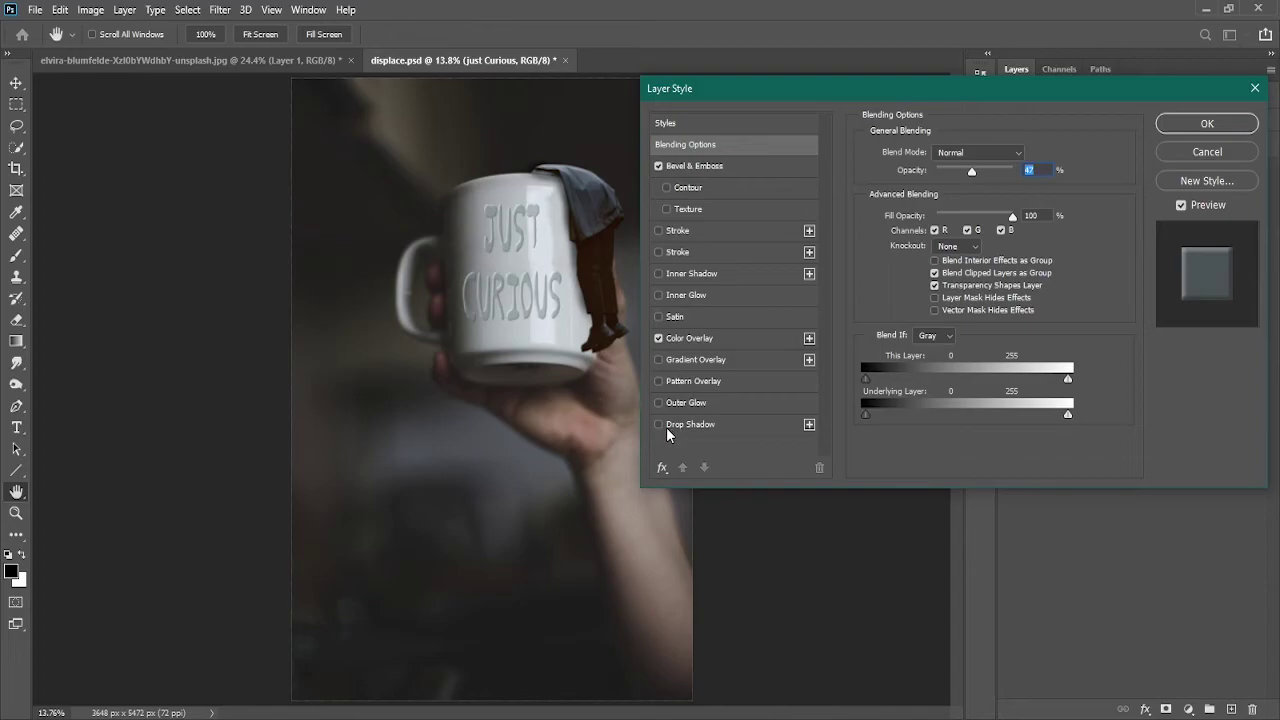
Add a drop shadow to Just Curious with its light angle set to about 10°
{"action": "left_click", "coordinate": [659, 425]}
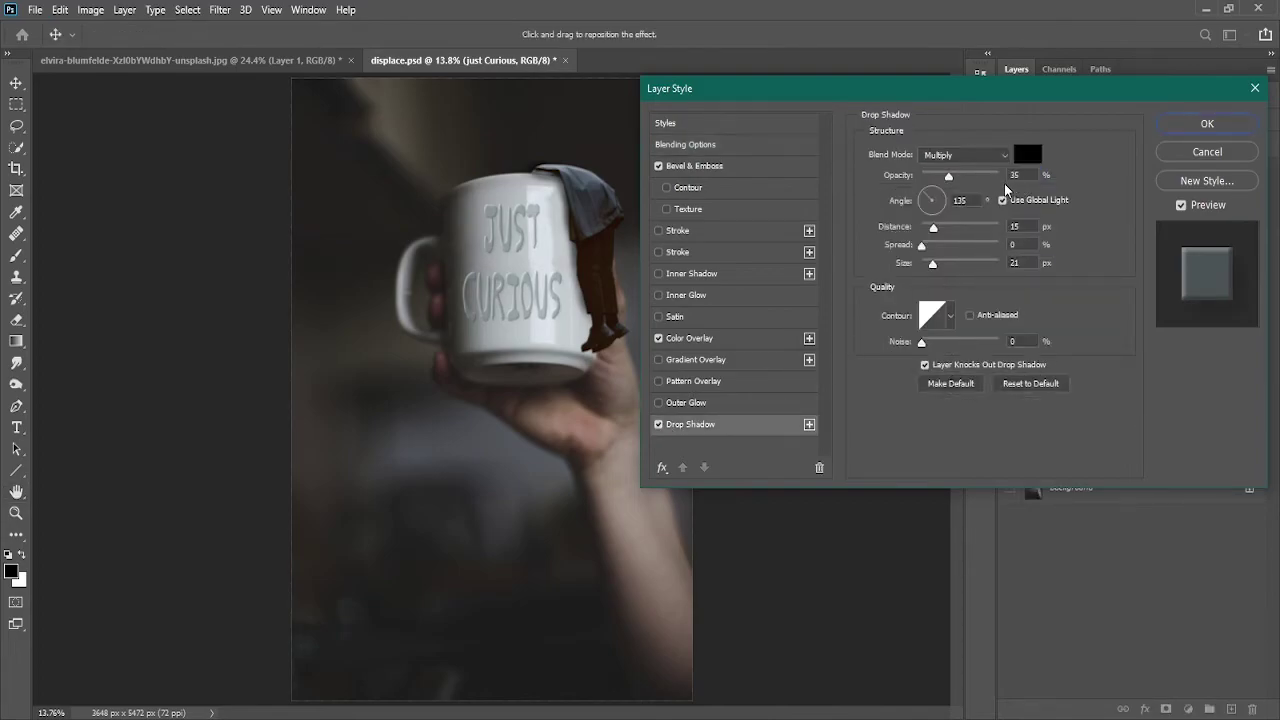
{"action": "left_click", "coordinate": [933, 201]}
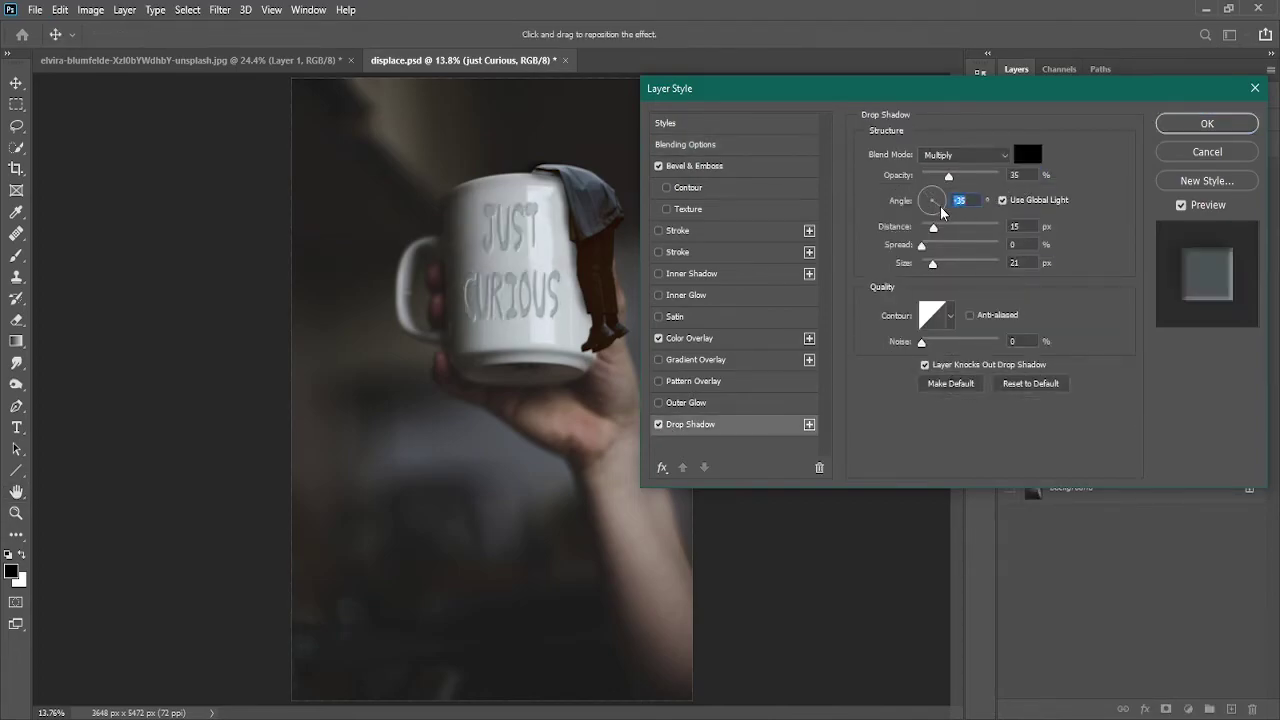
{"action": "left_click_drag", "start_coordinate": [942, 201], "coordinate": [949, 202]}
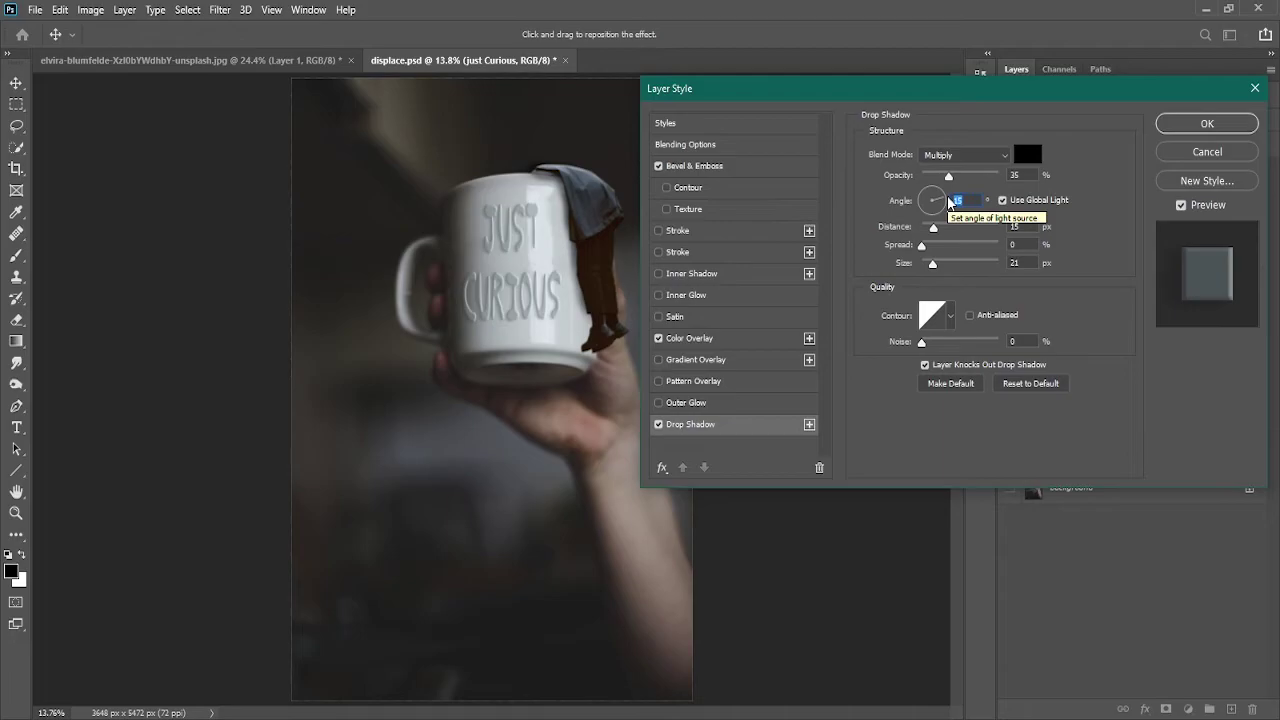
{"action": "left_click_drag", "start_coordinate": [953, 204], "coordinate": [947, 205]}
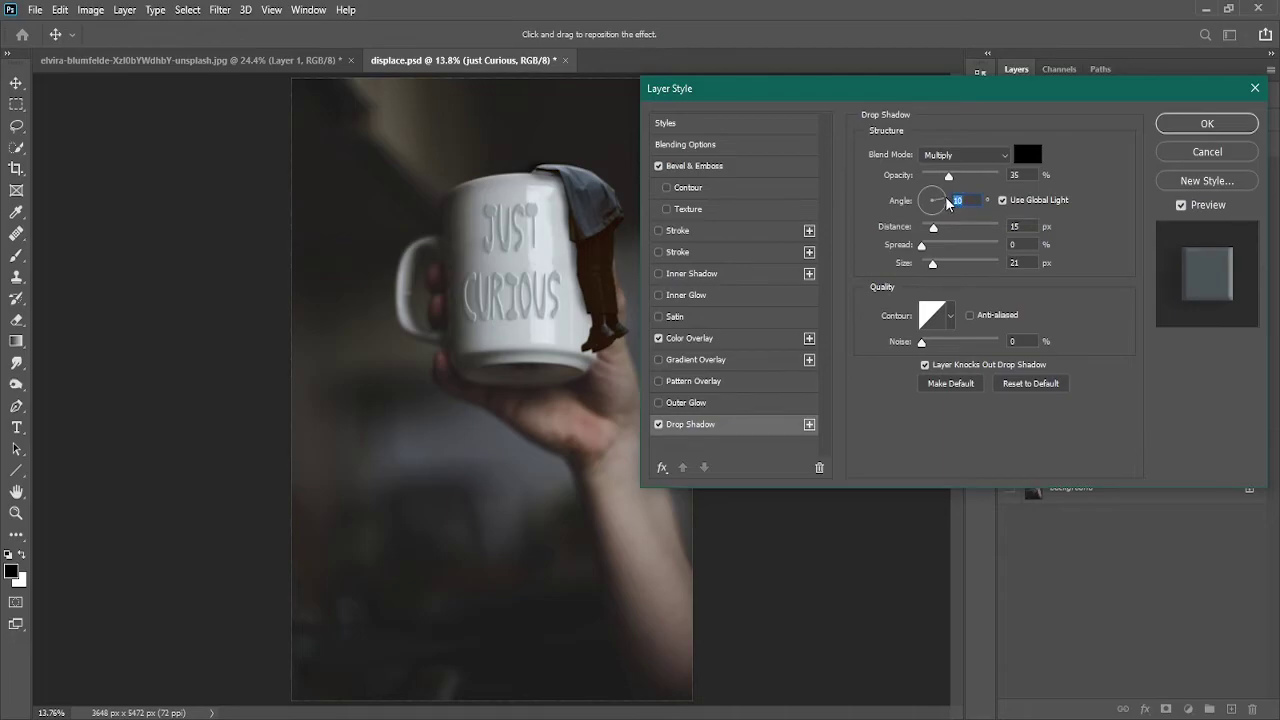
{"action": "left_click", "coordinate": [1207, 124]}
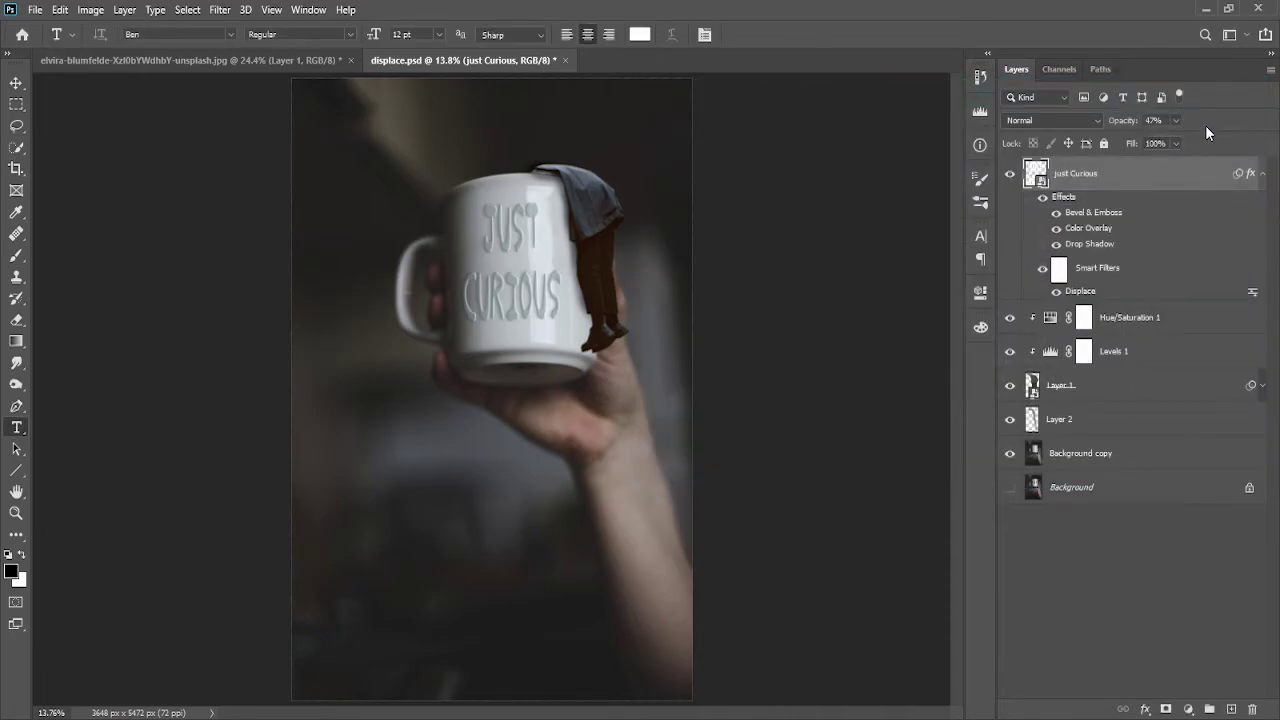
Reopen the Just Curious text layer's Layer Style dialog from its fx icon
{"action": "scroll", "coordinate": [627, 327], "scroll_direction": "down", "scroll_amount": 2}
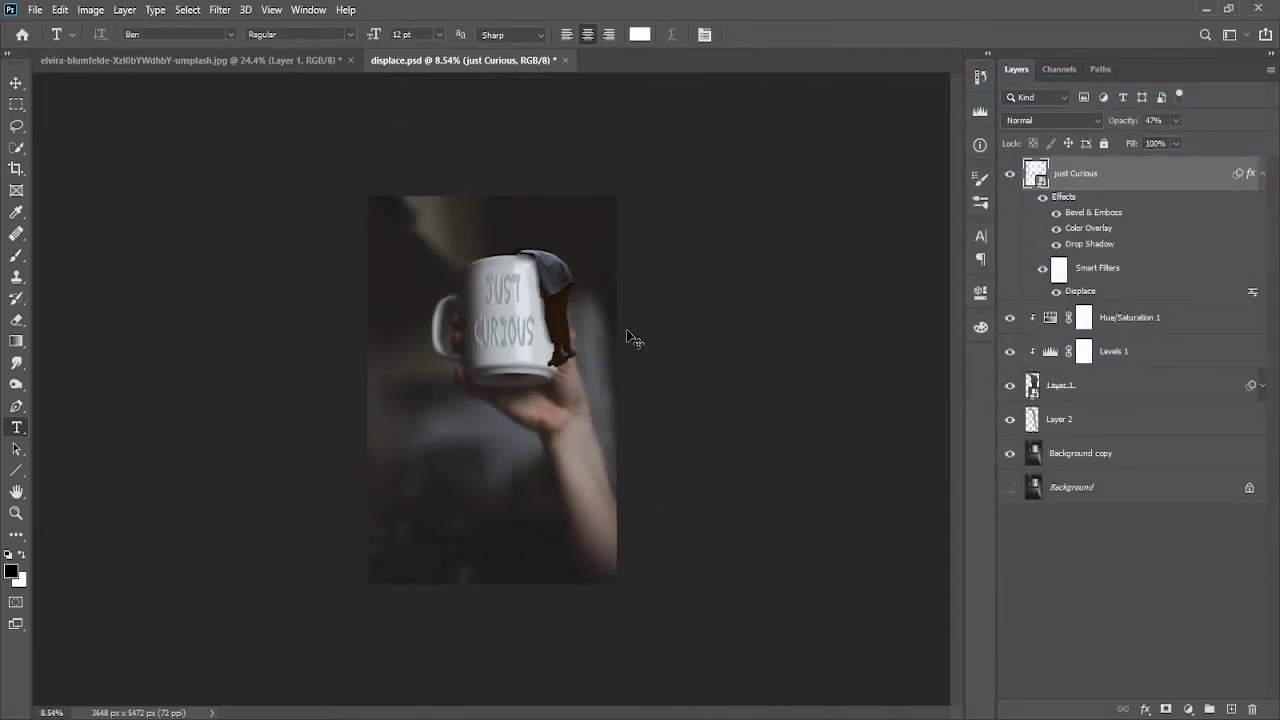
{"action": "scroll", "coordinate": [627, 327], "scroll_direction": "up", "scroll_amount": 2}
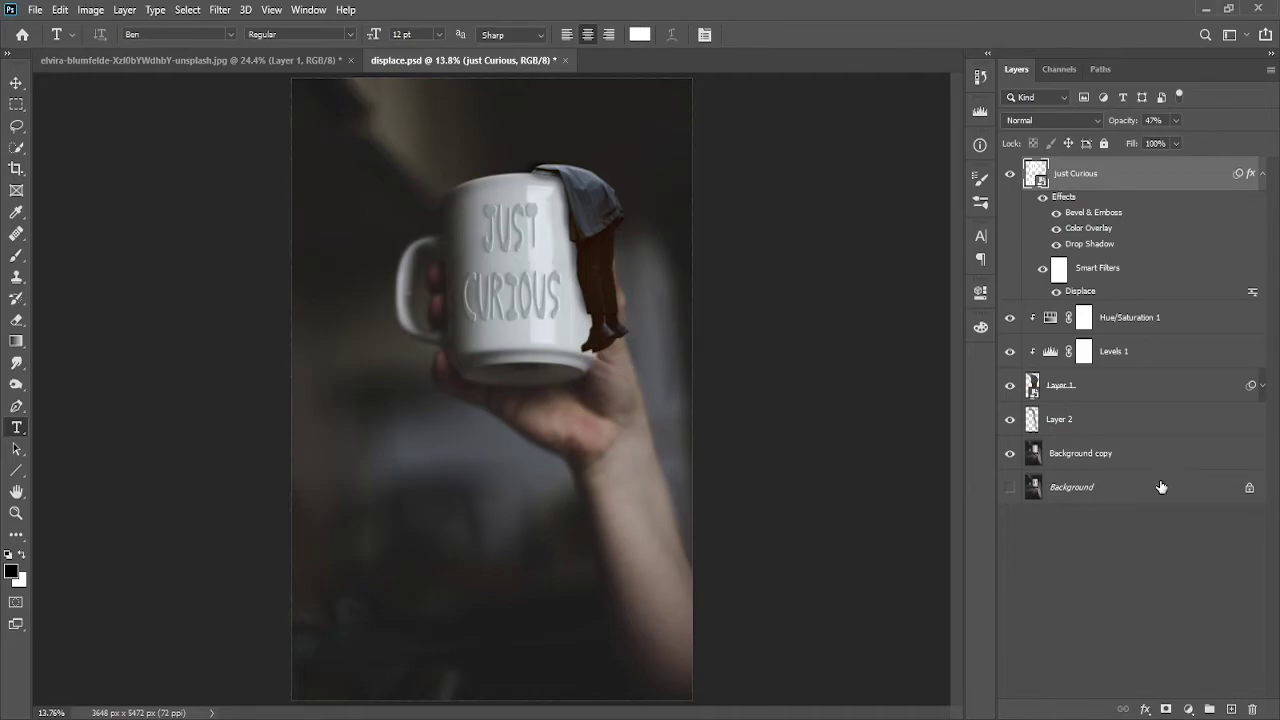
{"action": "double_click", "coordinate": [1246, 185]}
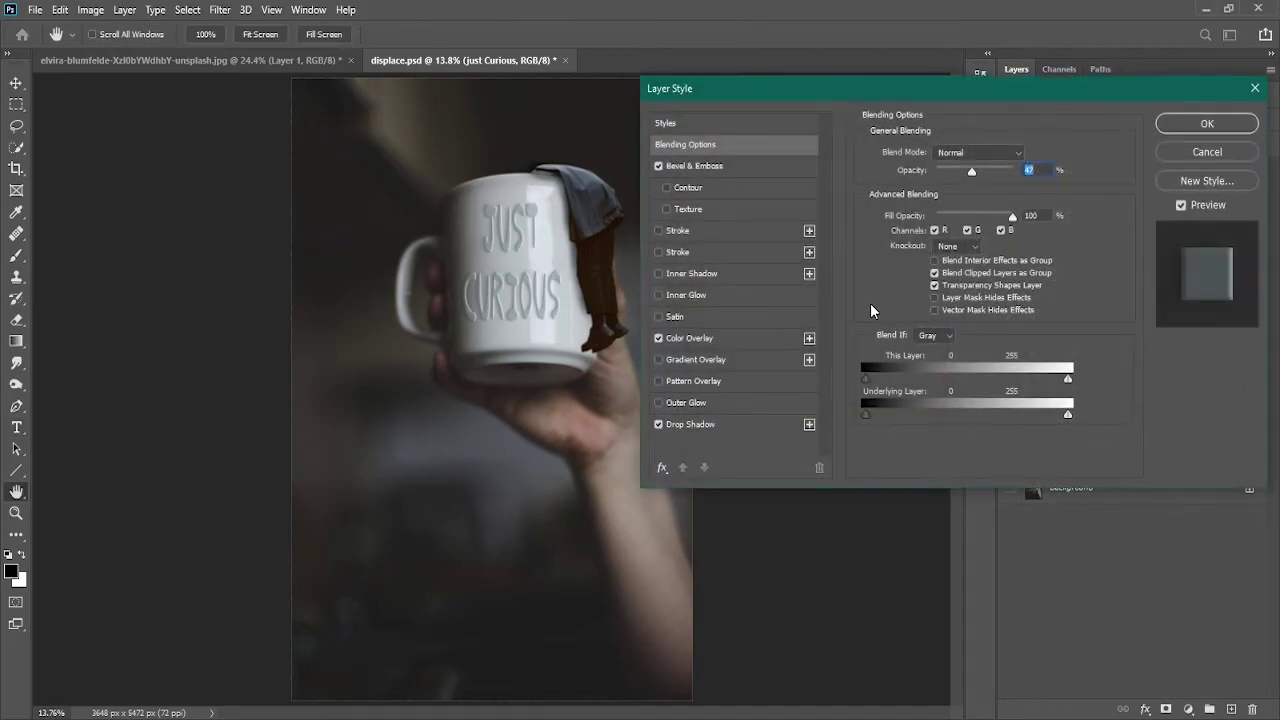
Set the Just Curious Bevel & Emboss to Direction Down, Depth 240%, Size 2, Soften 3, and apply
{"action": "left_click", "coordinate": [694, 166]}
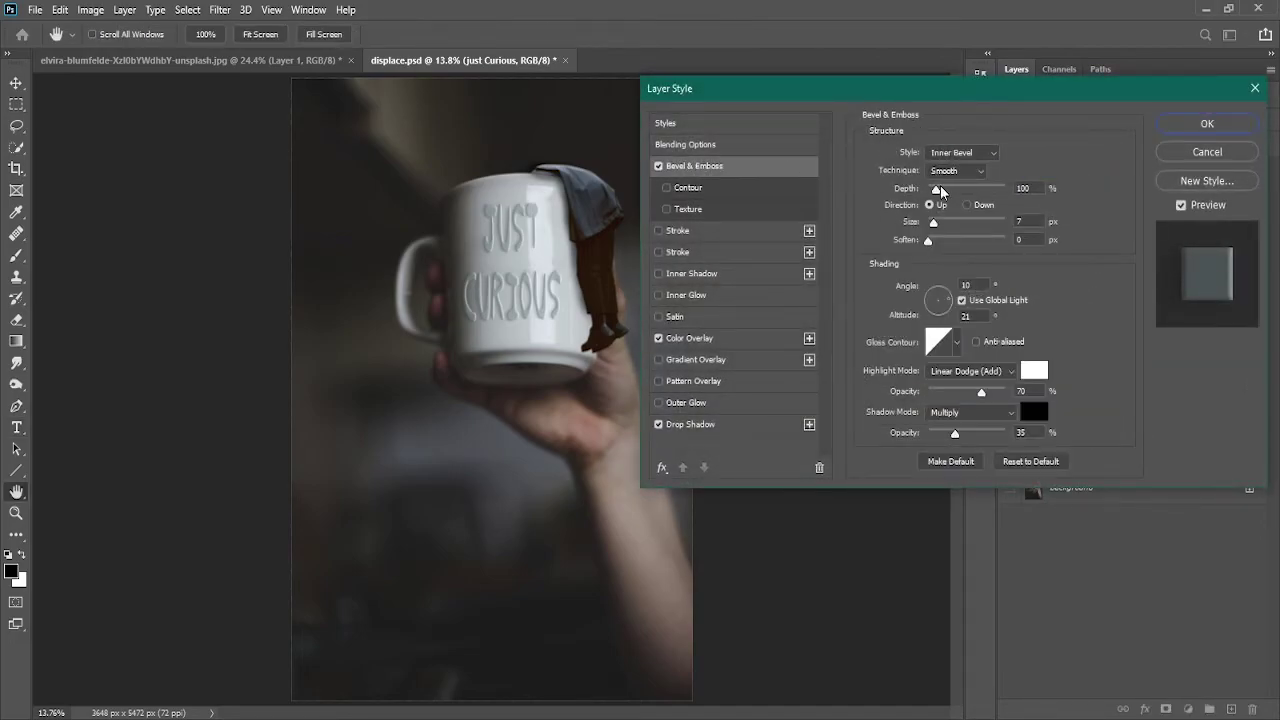
{"action": "left_click_drag", "start_coordinate": [936, 191], "coordinate": [972, 190]}
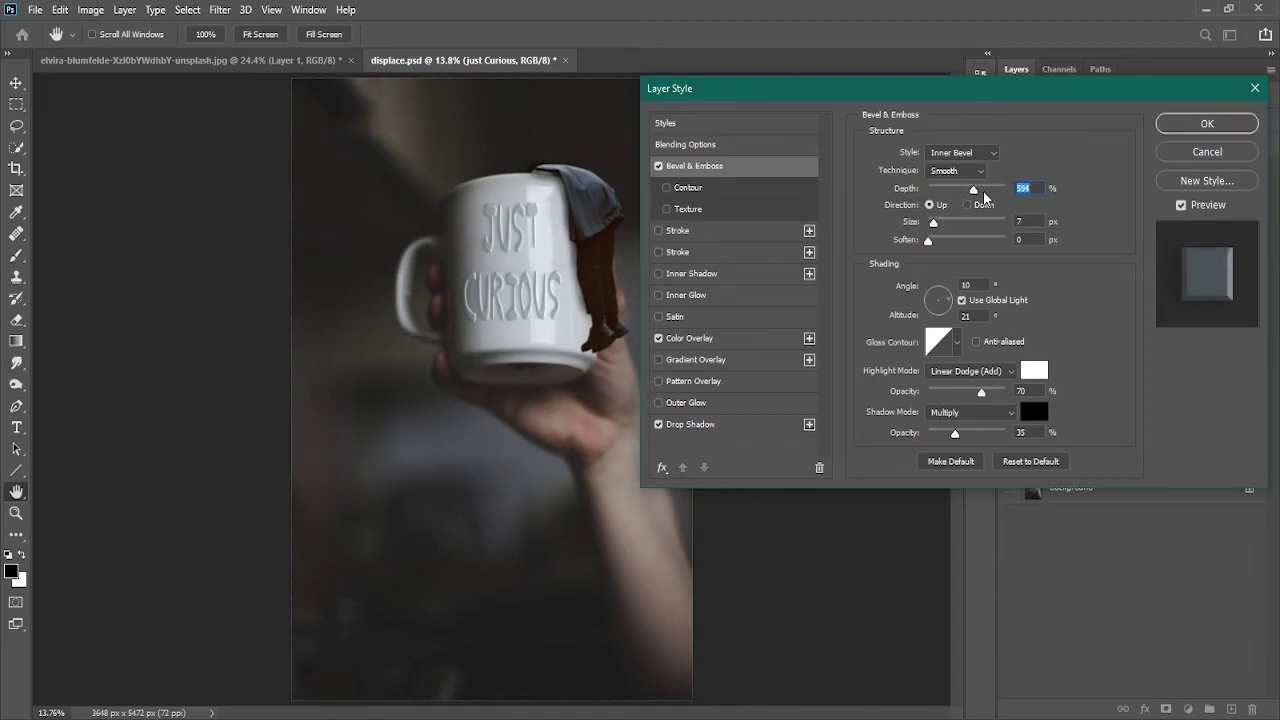
{"action": "left_click_drag", "start_coordinate": [972, 190], "coordinate": [1018, 196]}
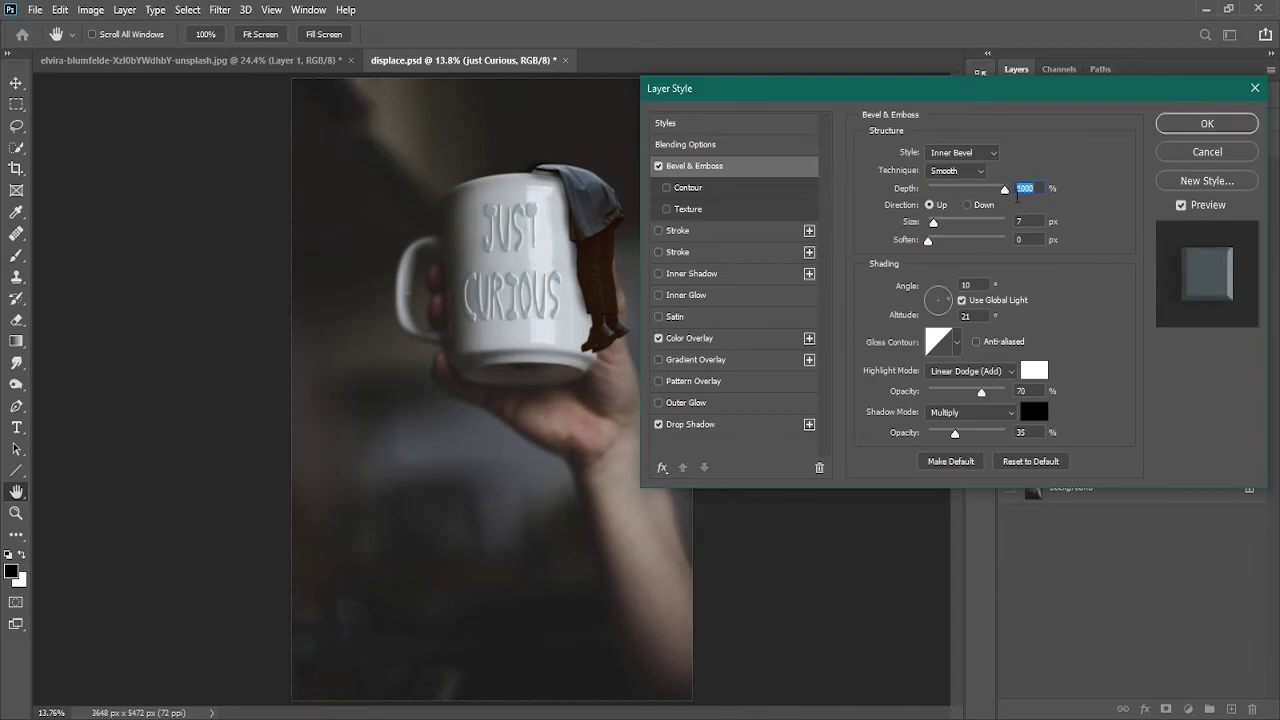
{"action": "left_click", "coordinate": [969, 205]}
{"action": "mouse_move", "coordinate": [1005, 189]}
{"action": "left_mouse_down"}
{"action": "mouse_move", "coordinate": [939, 191]}
{"action": "mouse_move", "coordinate": [953, 199]}
{"action": "left_mouse_up"}
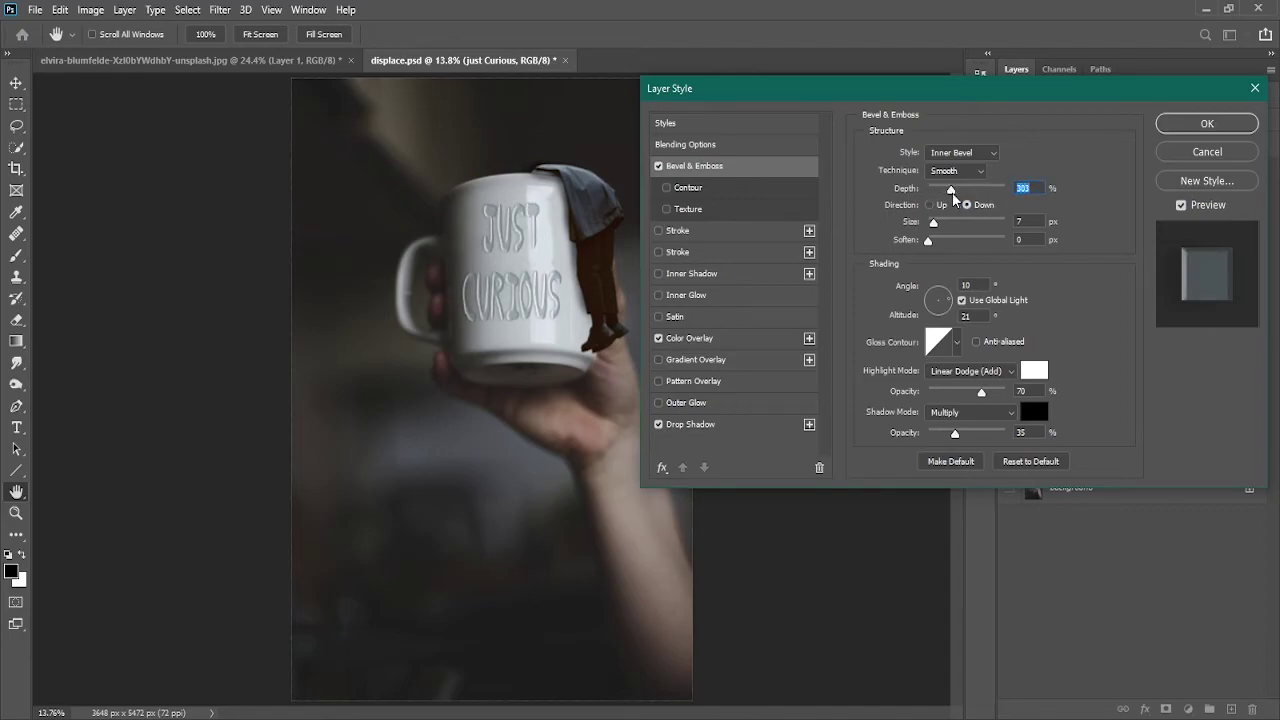
{"action": "left_click_drag", "start_coordinate": [953, 199], "coordinate": [930, 223]}
{"action": "left_click_drag", "start_coordinate": [928, 240], "coordinate": [941, 242]}
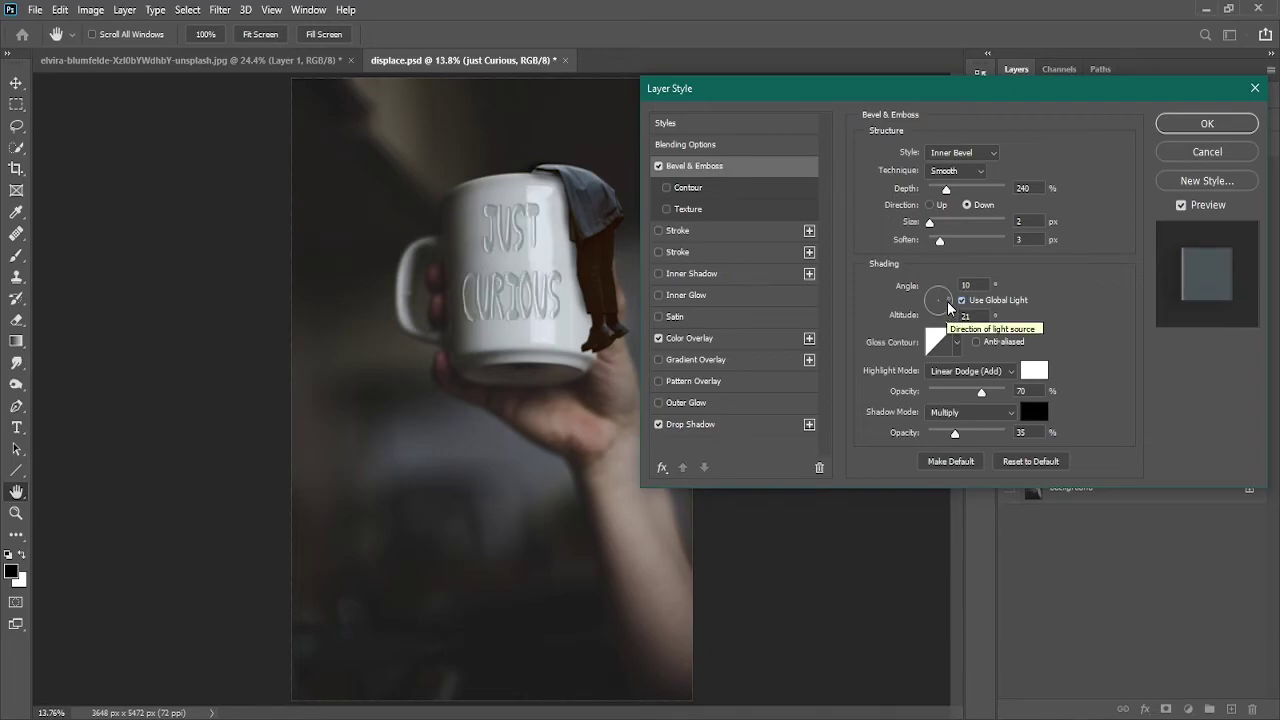
{"action": "left_click", "coordinate": [949, 308]}
{"action": "left_click_drag", "start_coordinate": [947, 301], "coordinate": [949, 302]}
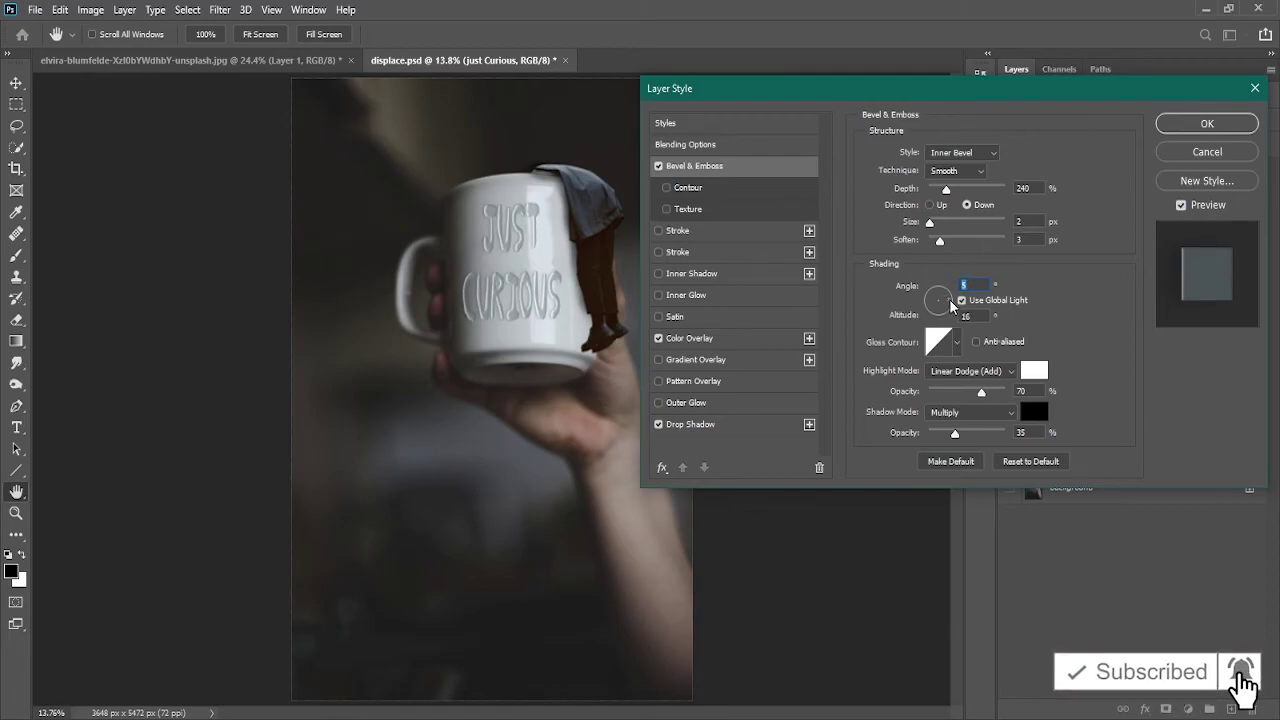
{"action": "left_click", "coordinate": [1210, 124]}
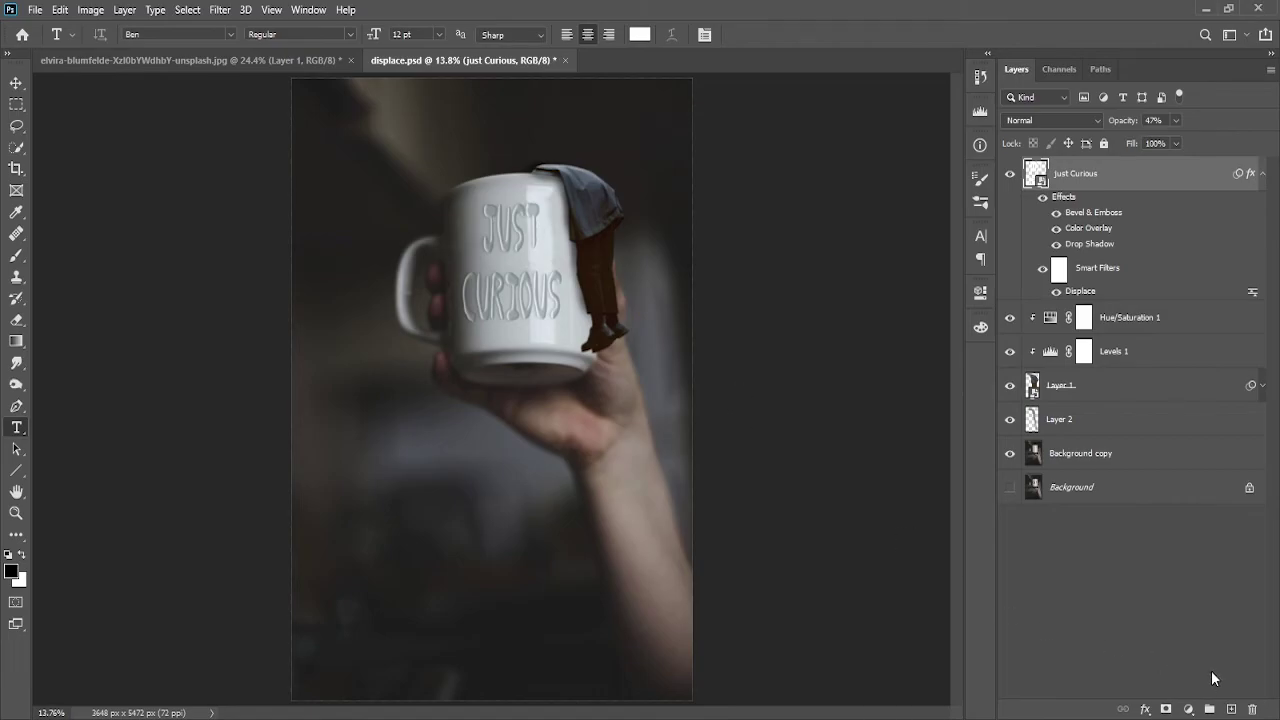
Add an empty Layer 3 on top, undoing two trial stamp-visible merges and collapsing the effects list
{"action": "left_click", "coordinate": [1231, 709]}
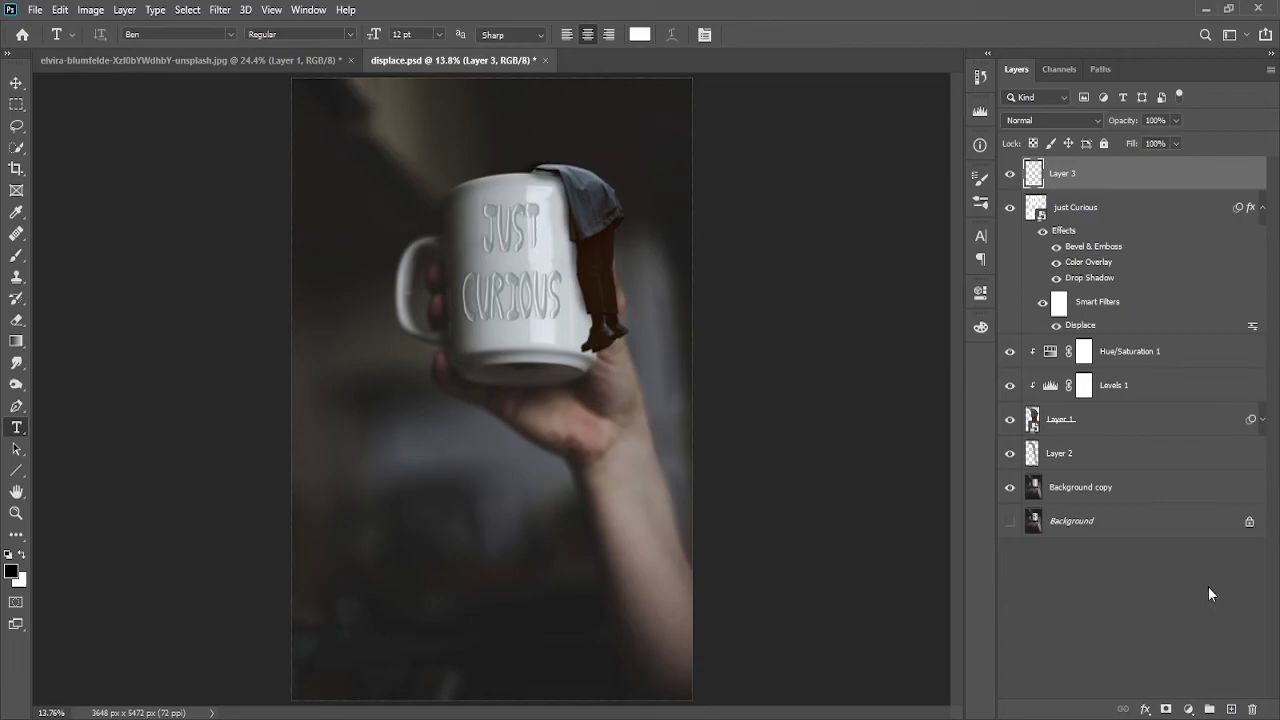
{"action": "key", "text": "ctrl+alt+shift+e"}
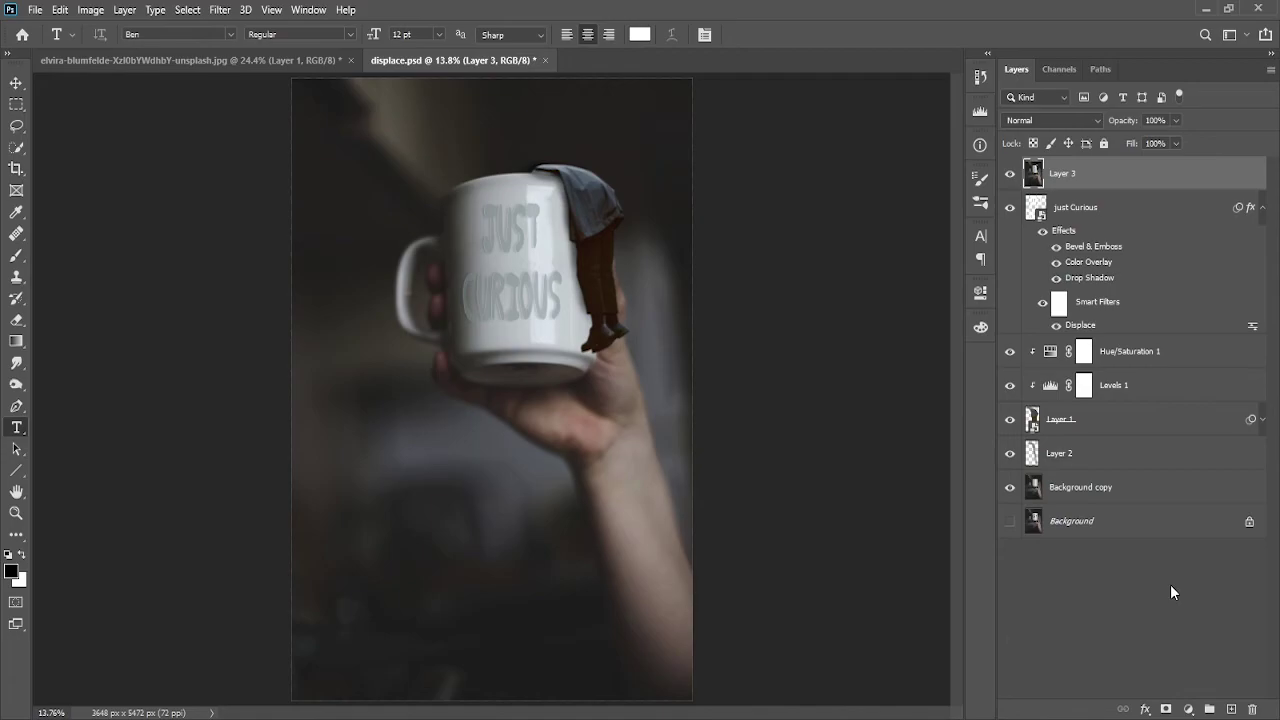
{"action": "key", "text": "ctrl+z"}
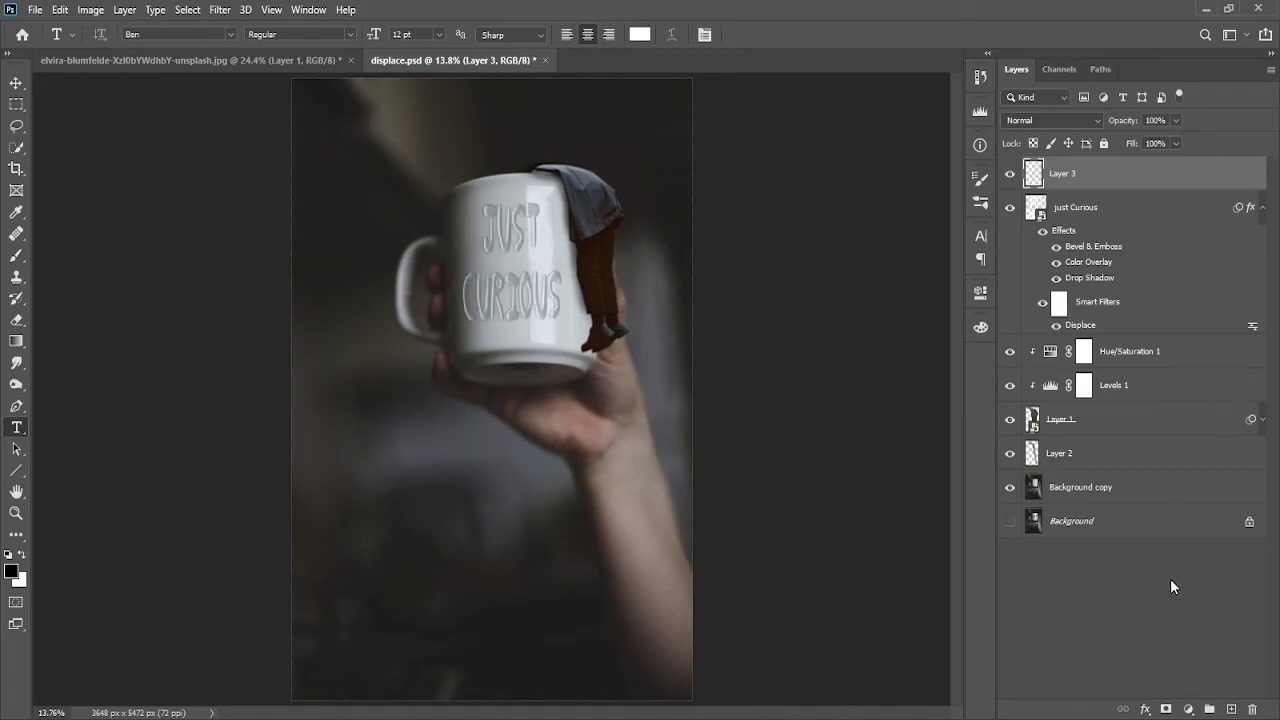
{"action": "left_click", "coordinate": [1259, 212]}
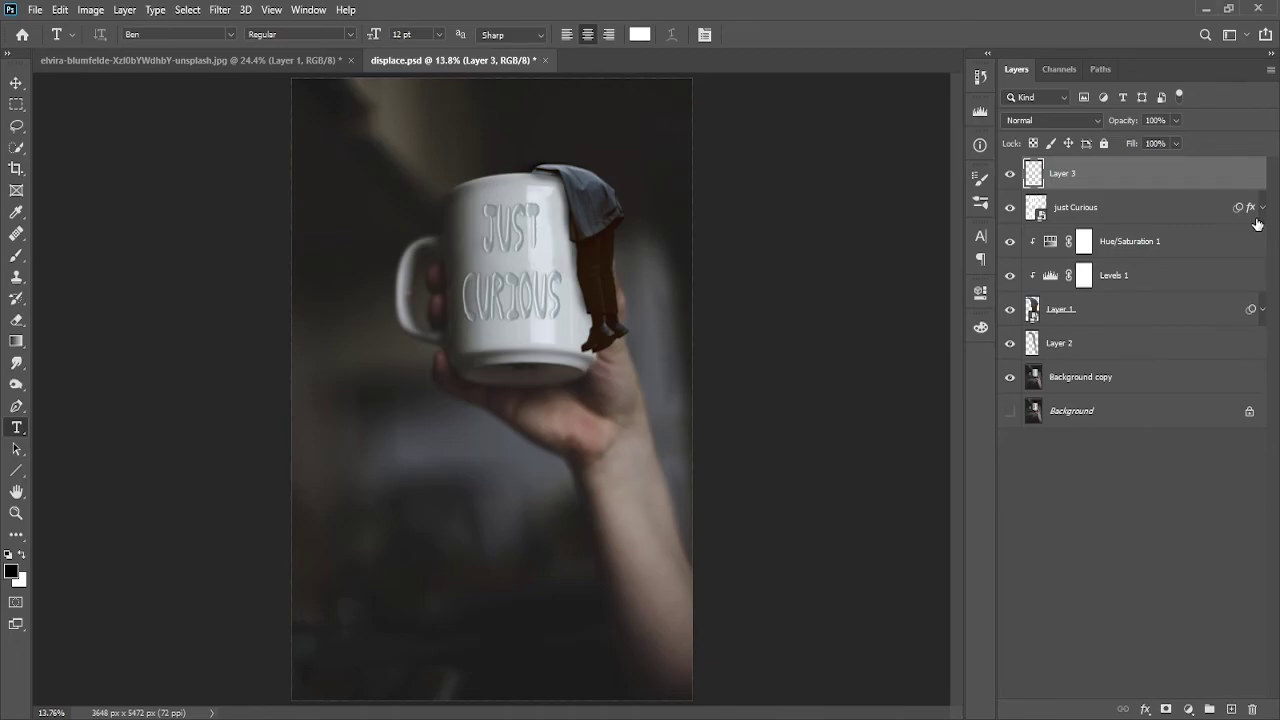
{"action": "key", "text": "ctrl+alt+shift+e"}
{"action": "key", "text": "ctrl+z"}
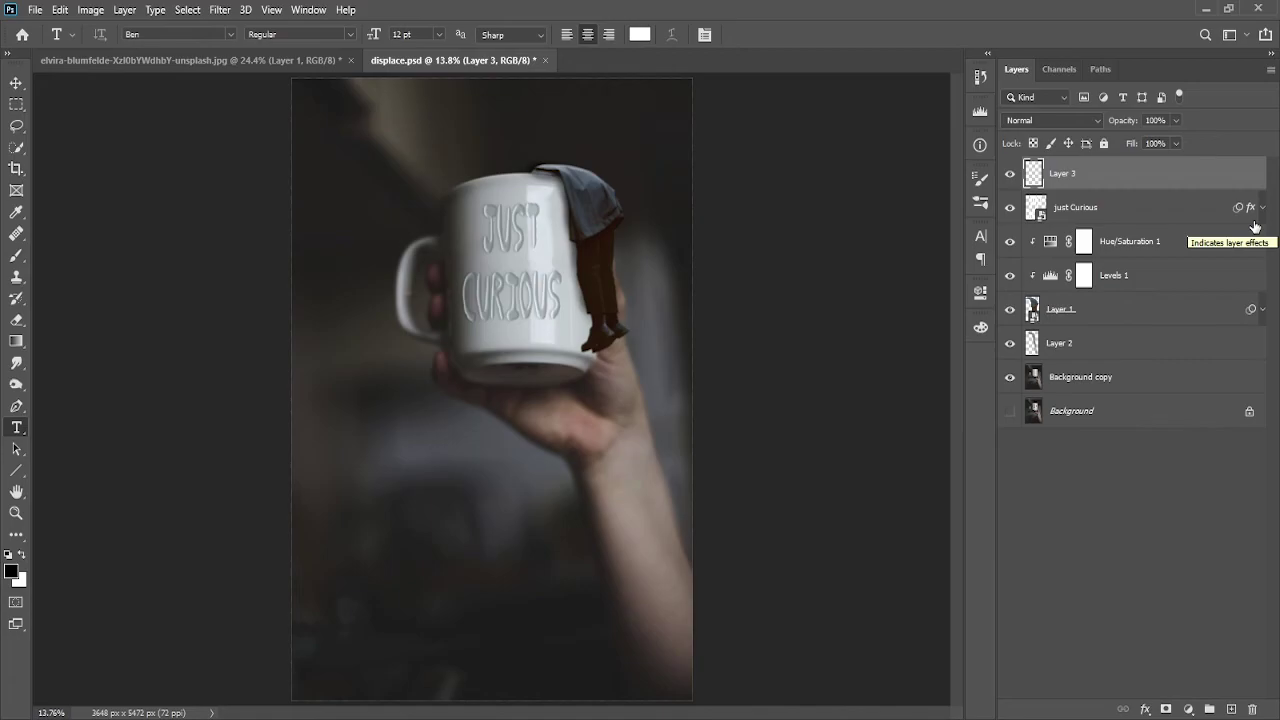
{"action": "left_click", "coordinate": [1262, 208]}
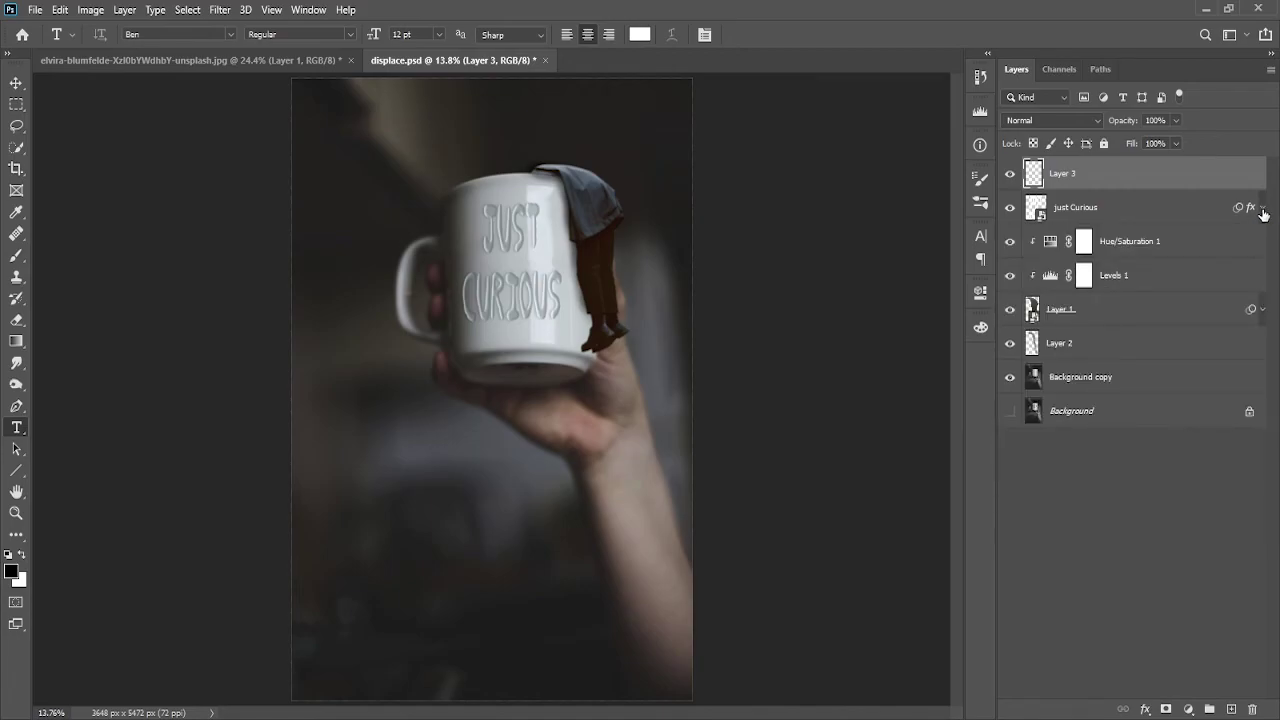
{"action": "left_click", "coordinate": [1186, 695]}
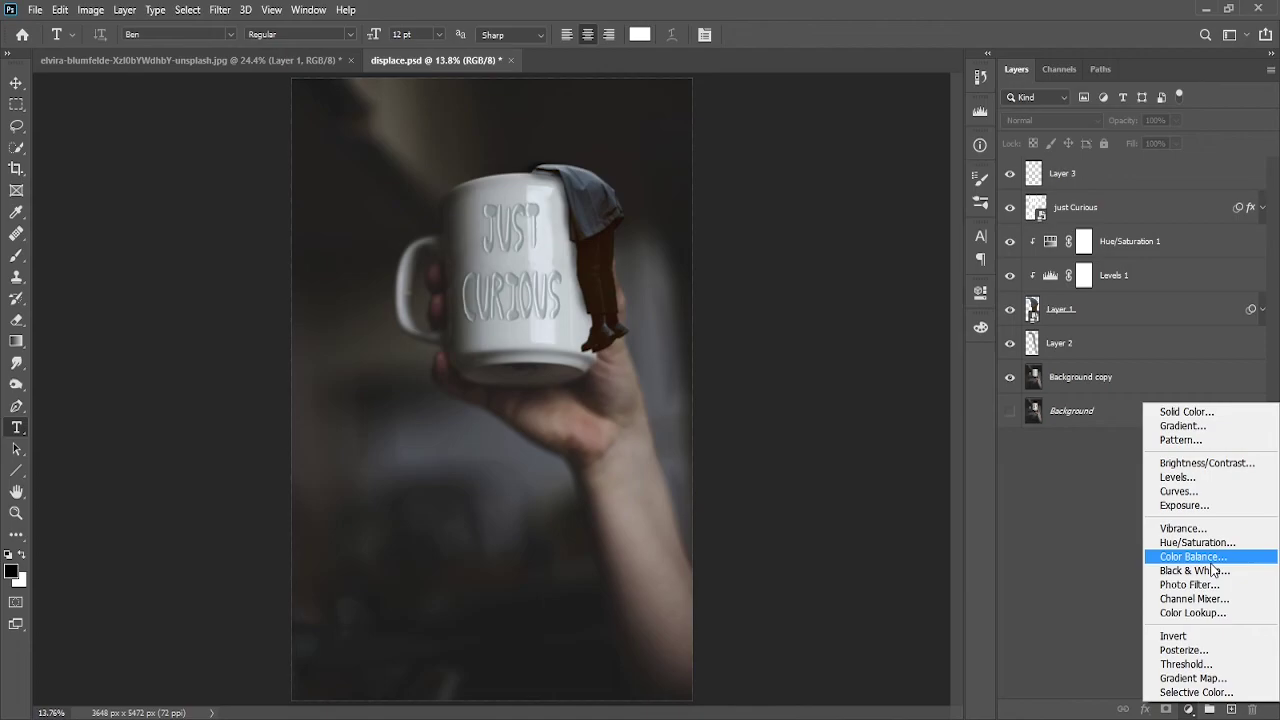
Add a Color Lookup layer using Candlelight.CUBE at 45% opacity
{"action": "left_click", "coordinate": [1199, 612]}
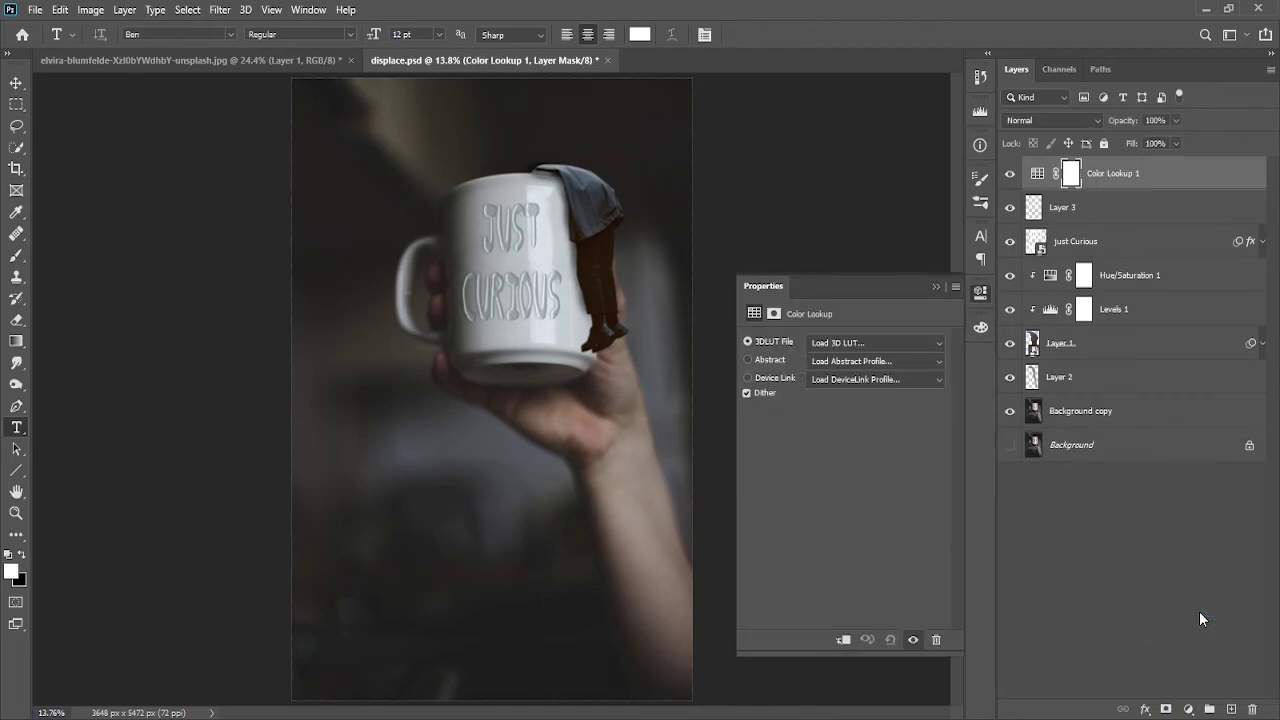
{"action": "left_click", "coordinate": [940, 350]}
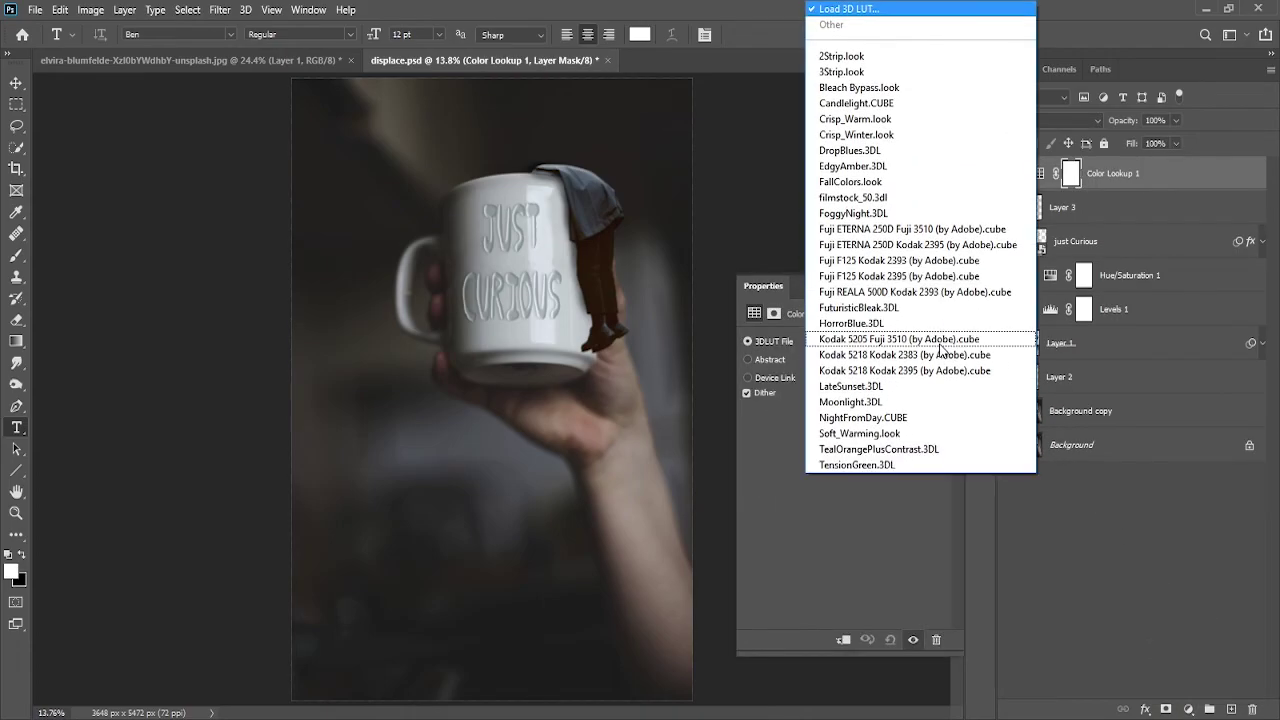
{"action": "left_click", "coordinate": [856, 86]}
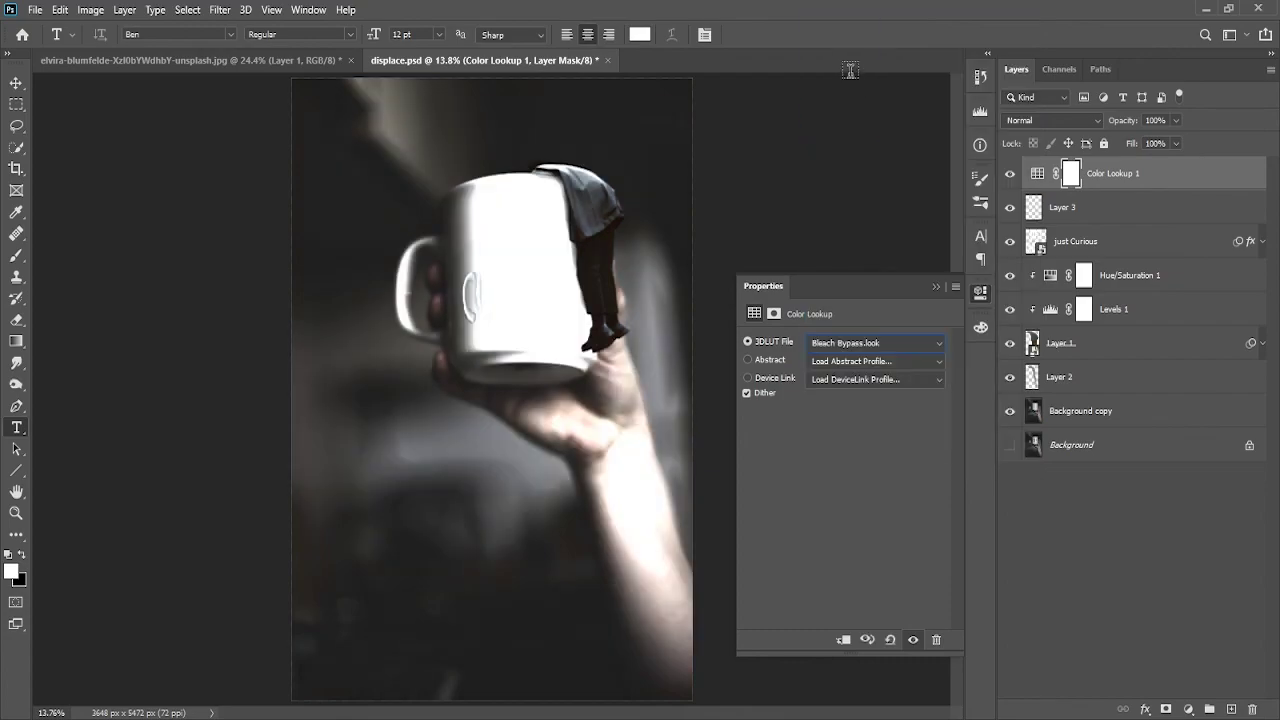
{"action": "key", "text": "Down"}
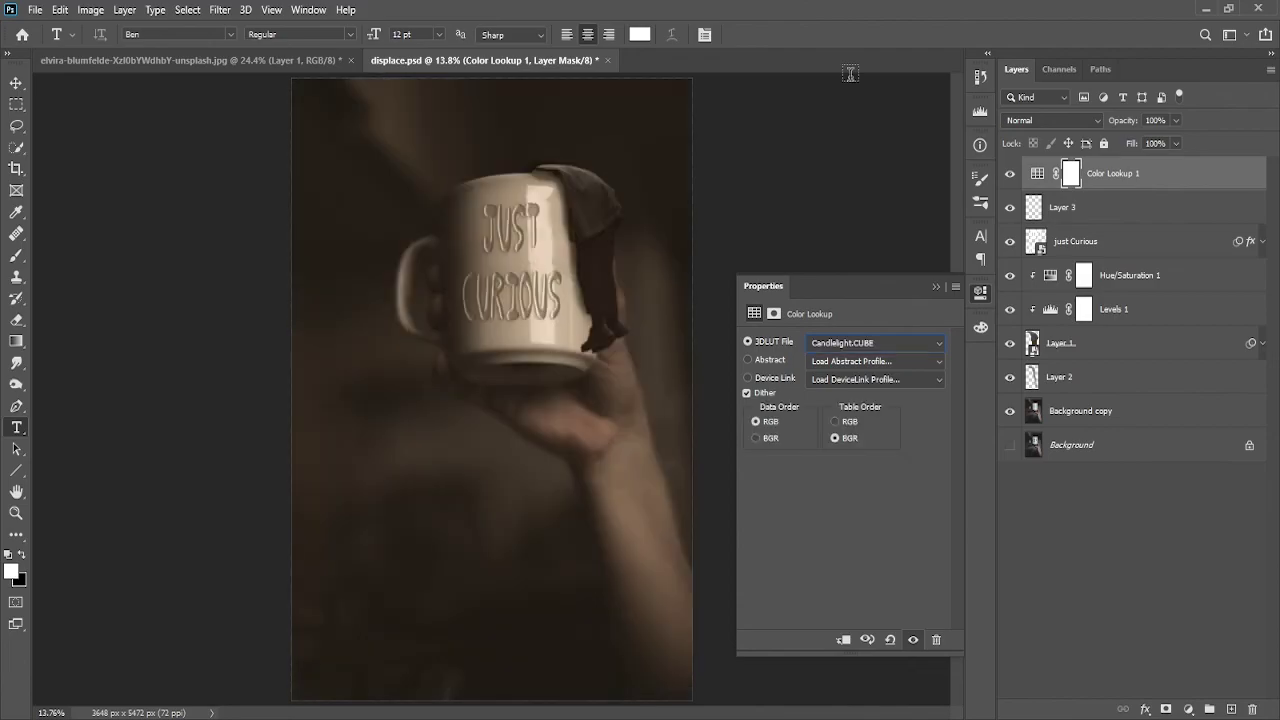
{"action": "left_click", "coordinate": [936, 286]}
{"action": "left_click", "coordinate": [1177, 120]}
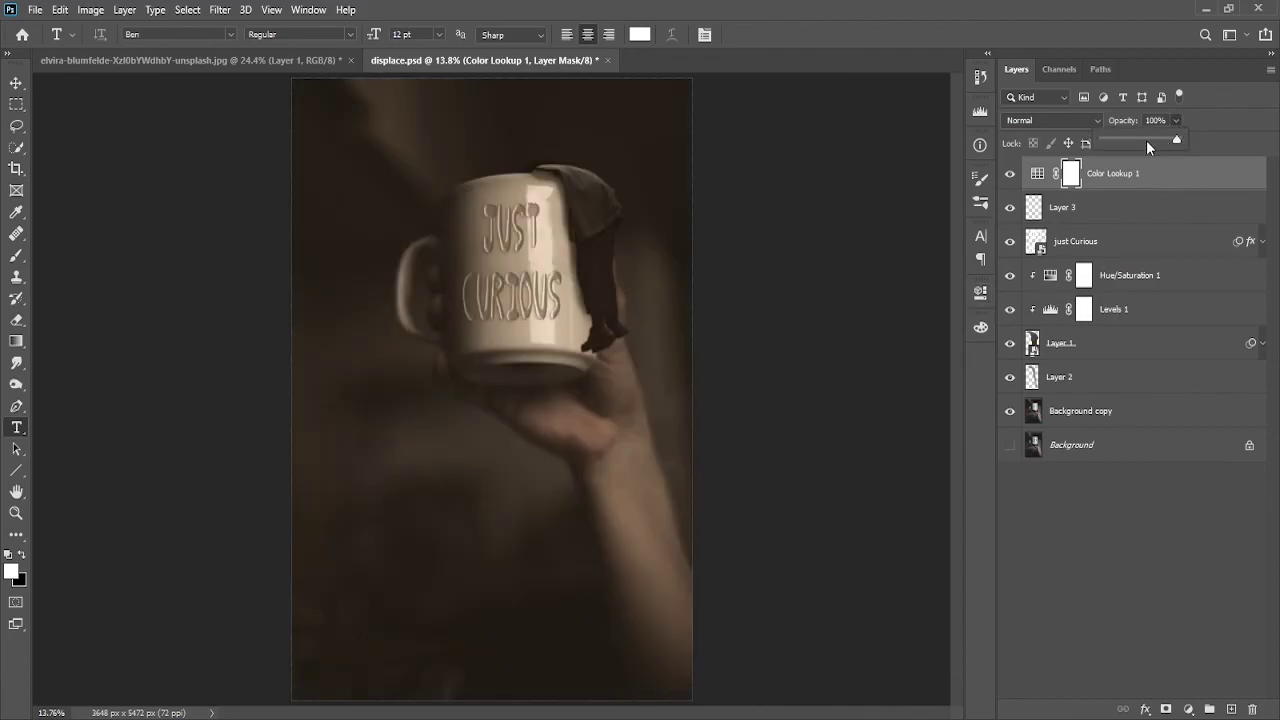
{"action": "left_click_drag", "start_coordinate": [1146, 140], "coordinate": [1134, 140]}
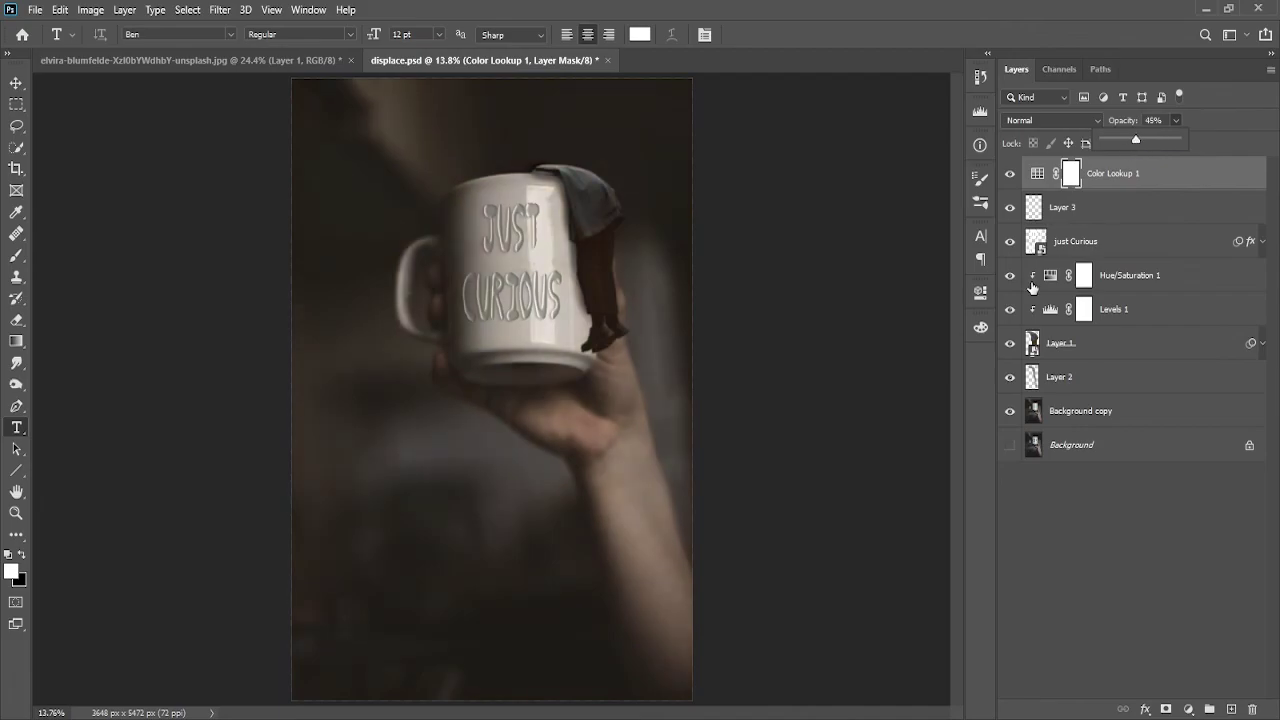
{"action": "left_click", "coordinate": [1150, 534]}
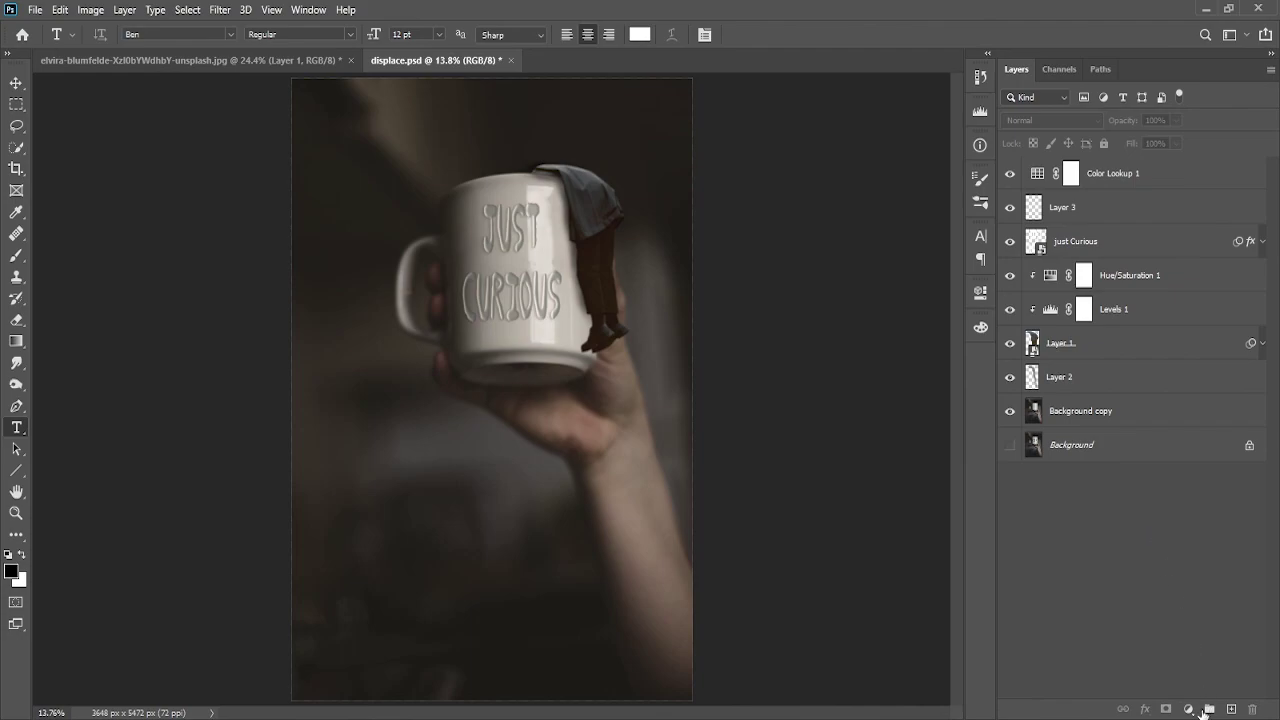
Add a Brightness/Contrast adjustment layer with Brightness 31 and Contrast 0
{"action": "left_click", "coordinate": [1188, 709]}
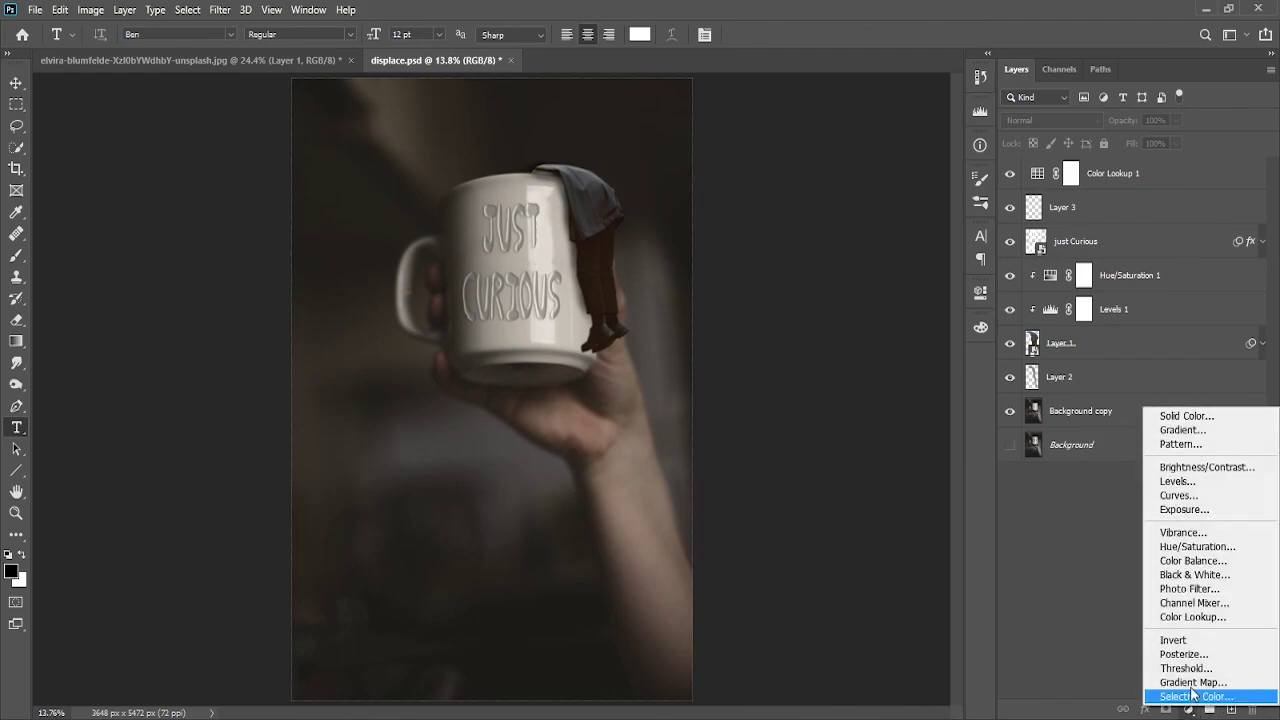
{"action": "left_click", "coordinate": [1202, 467]}
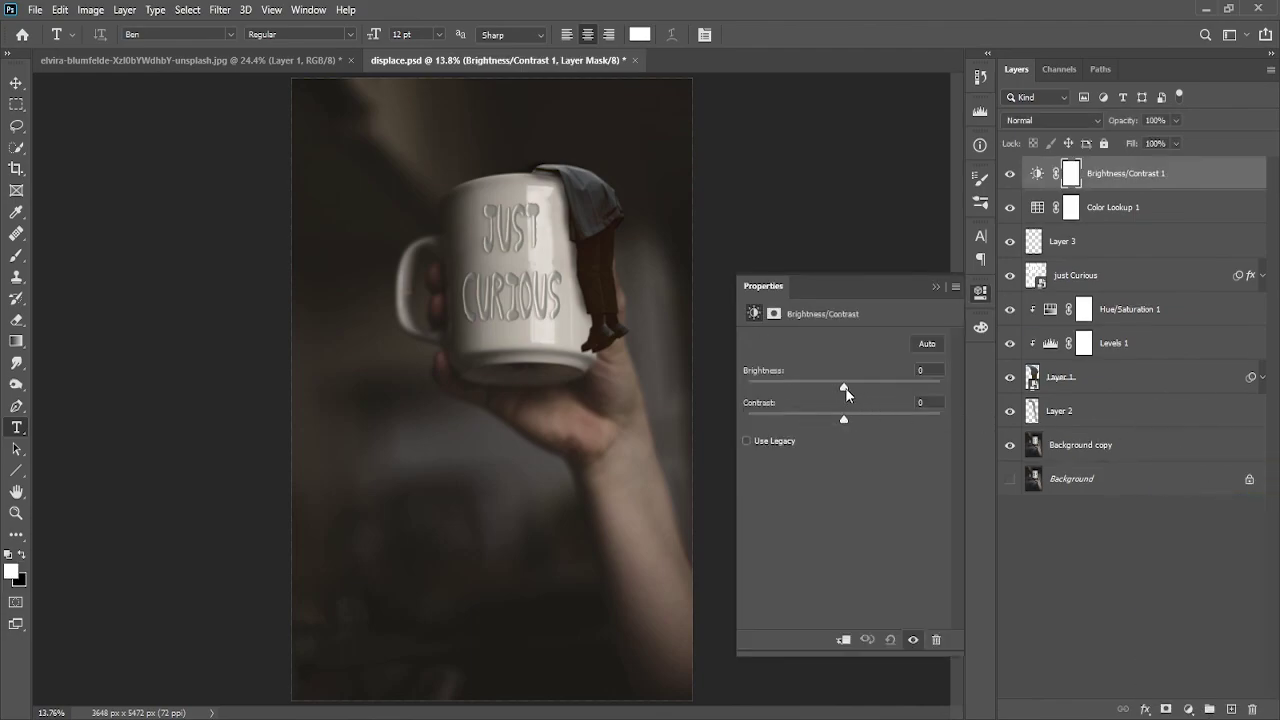
{"action": "left_click_drag", "start_coordinate": [845, 387], "coordinate": [866, 387]}
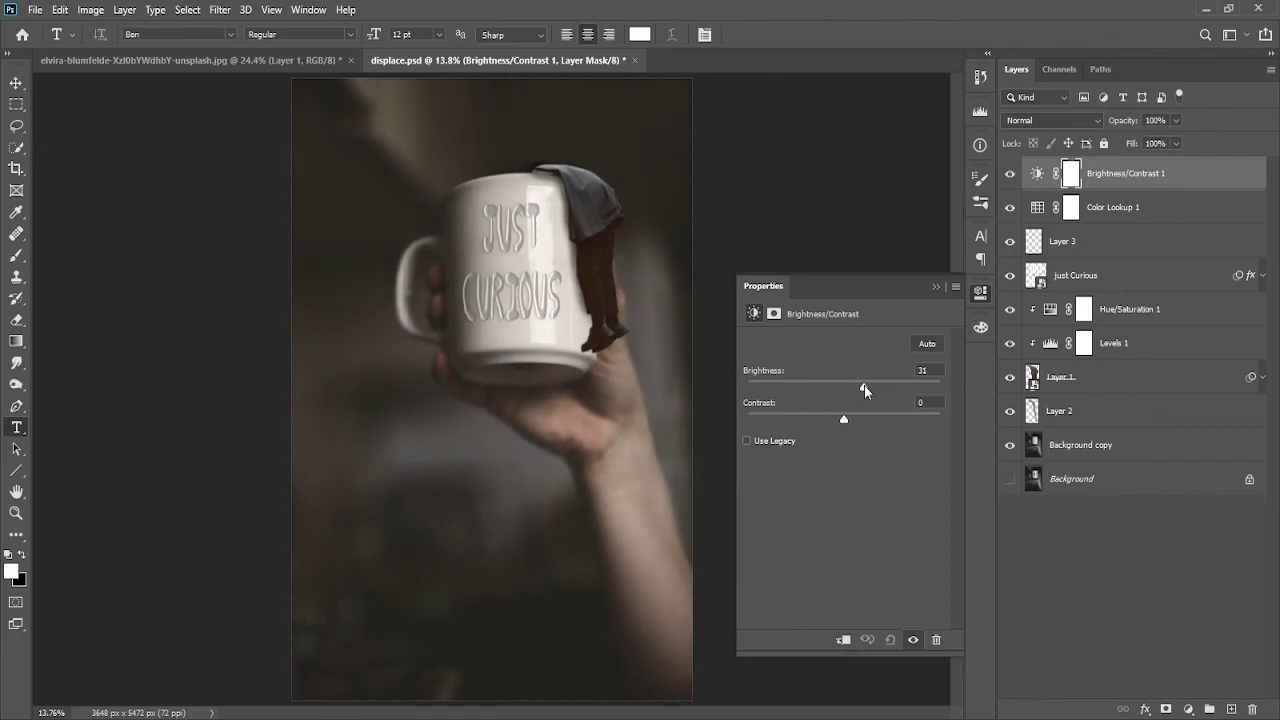
{"action": "left_click", "coordinate": [936, 285]}
{"action": "scroll", "coordinate": [755, 522], "scroll_direction": "down", "scroll_amount": 3}
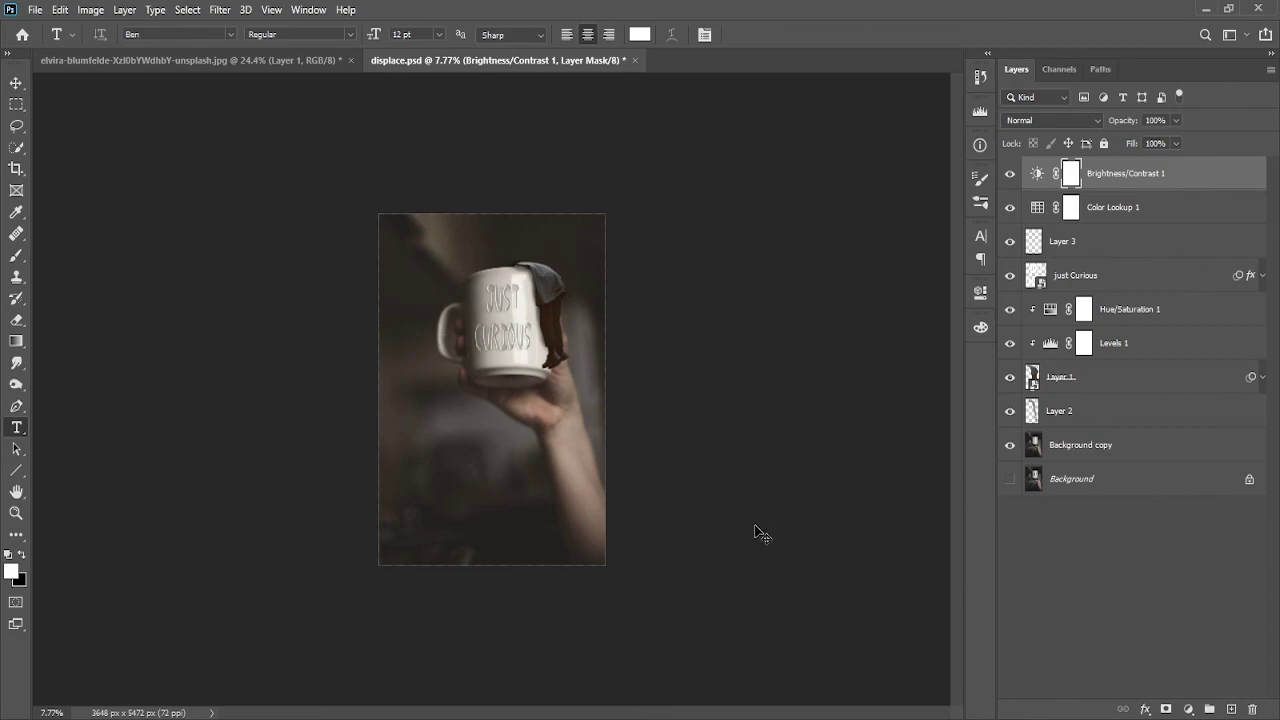
Crop the bottom off the image, leaving a 3648 × 4527 px canvas
{"action": "key", "text": "ctrl+0"}
{"action": "key", "text": "c"}
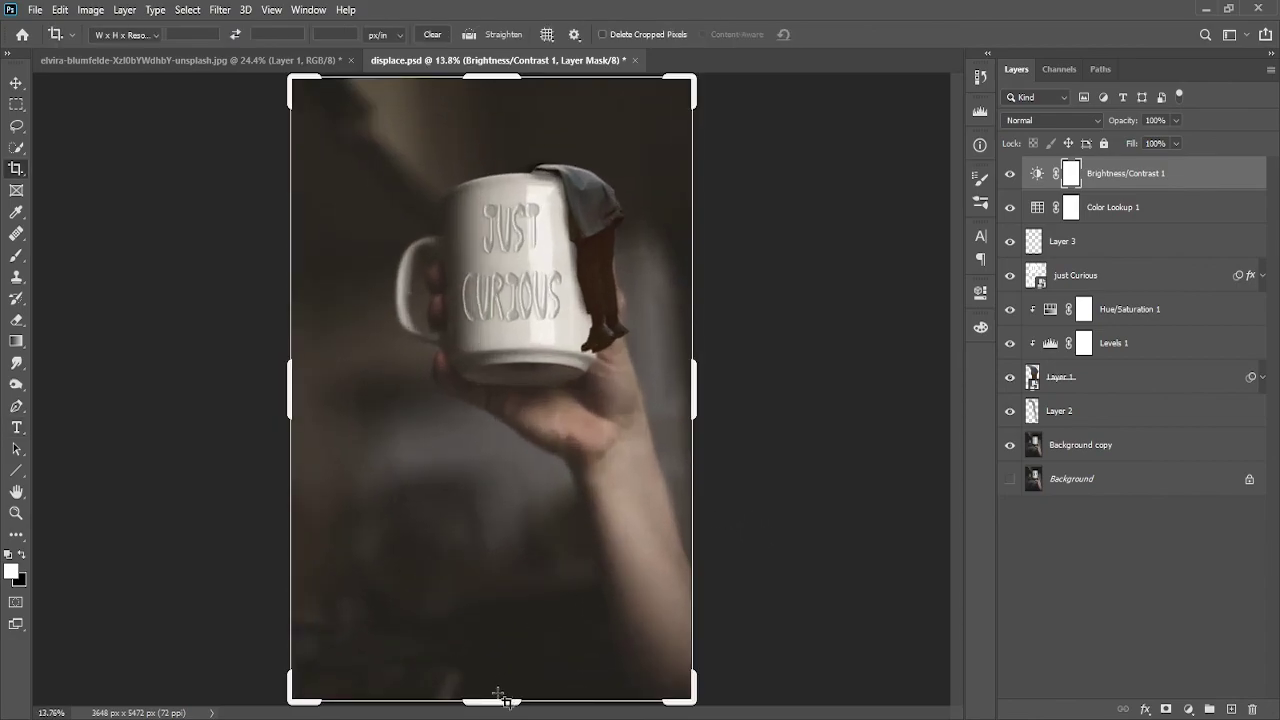
{"action": "left_click_drag", "start_coordinate": [500, 695], "coordinate": [506, 646]}
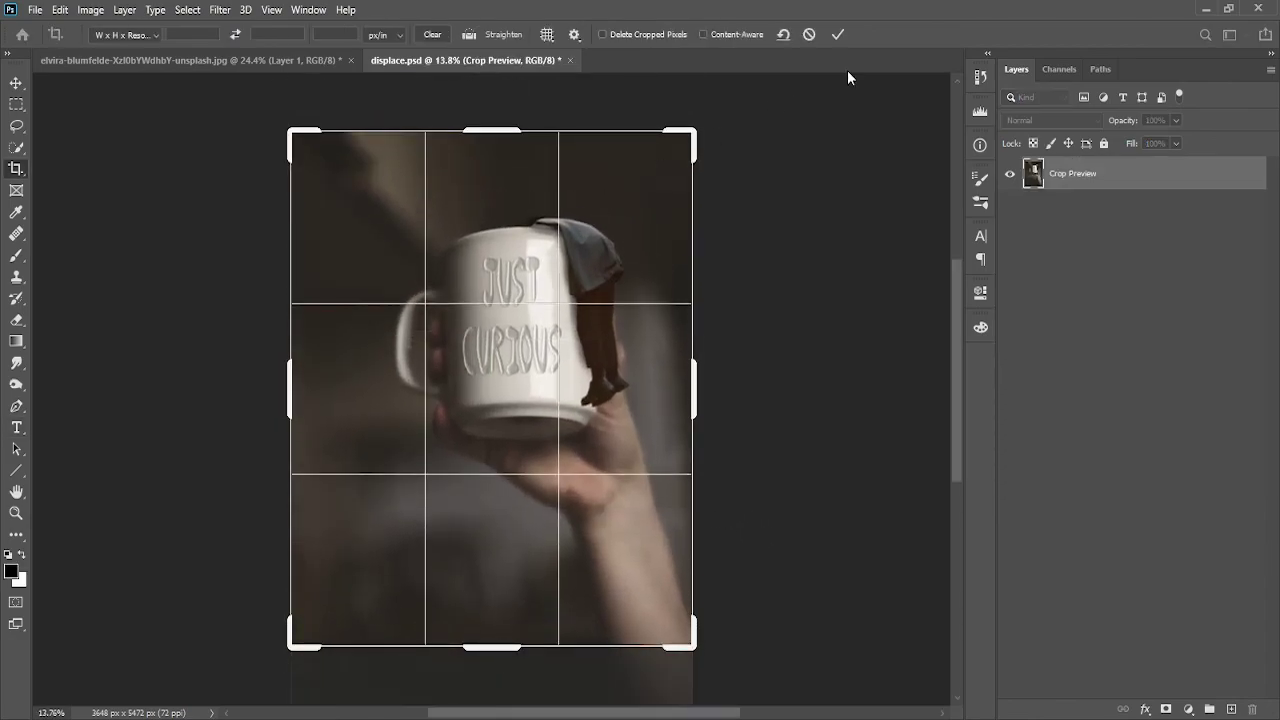
{"action": "left_click", "coordinate": [843, 35]}
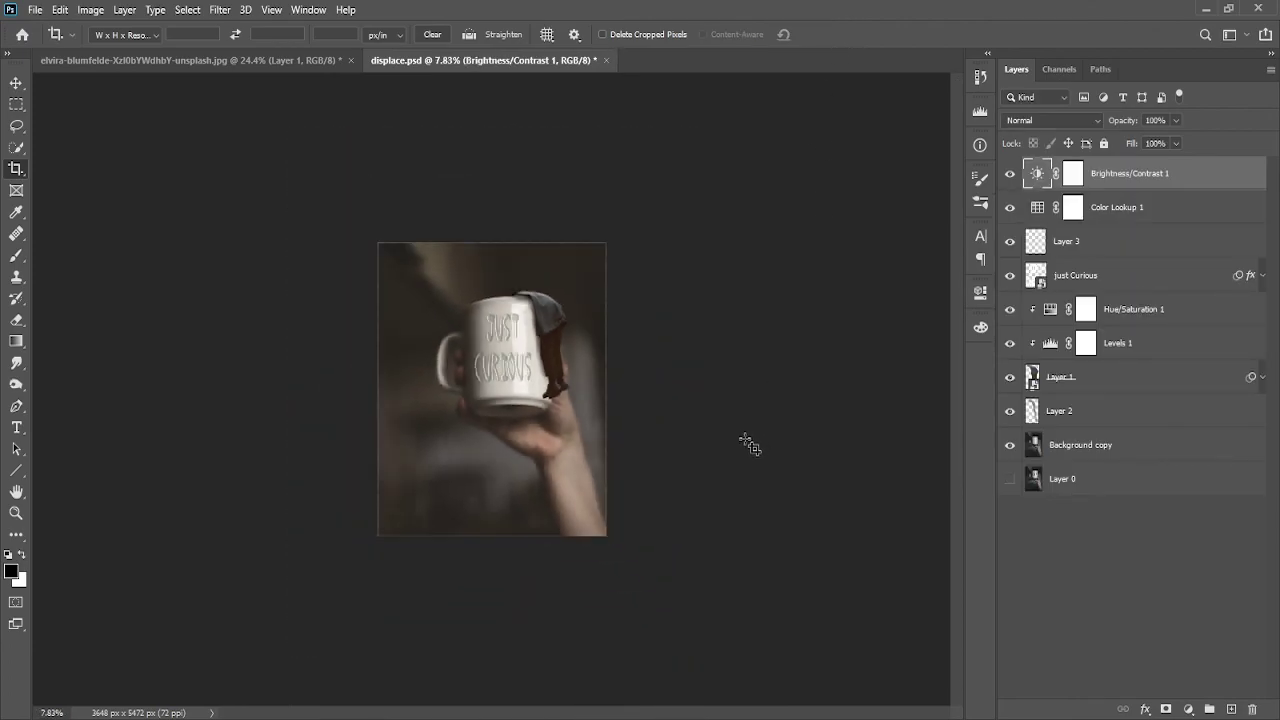
{"action": "key", "text": "ctrl+0"}
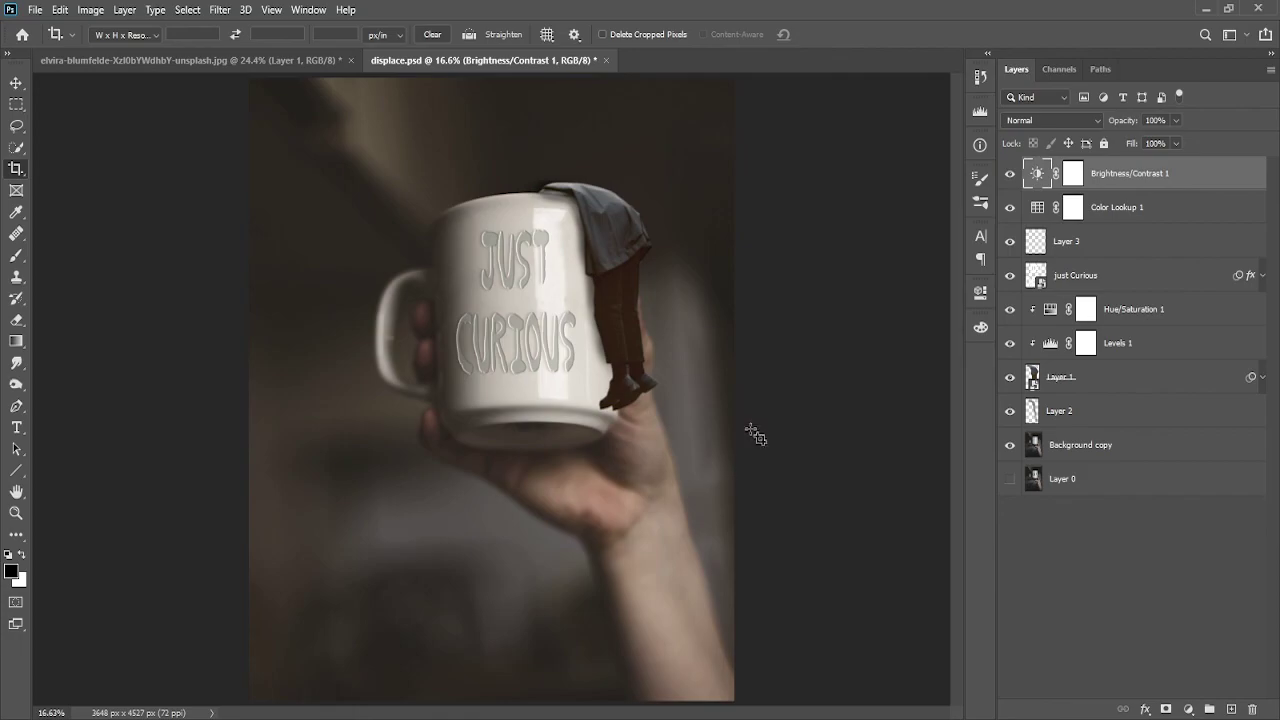
{"action": "key", "text": "ctrl+minus"}
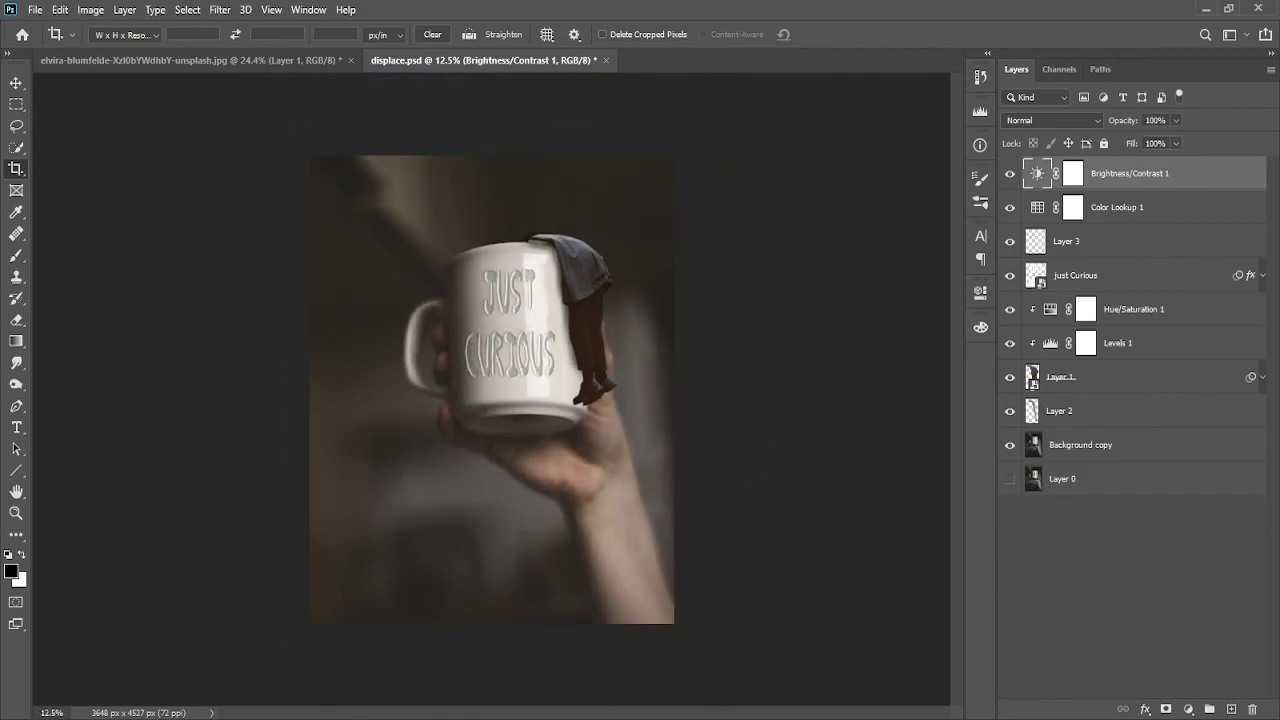